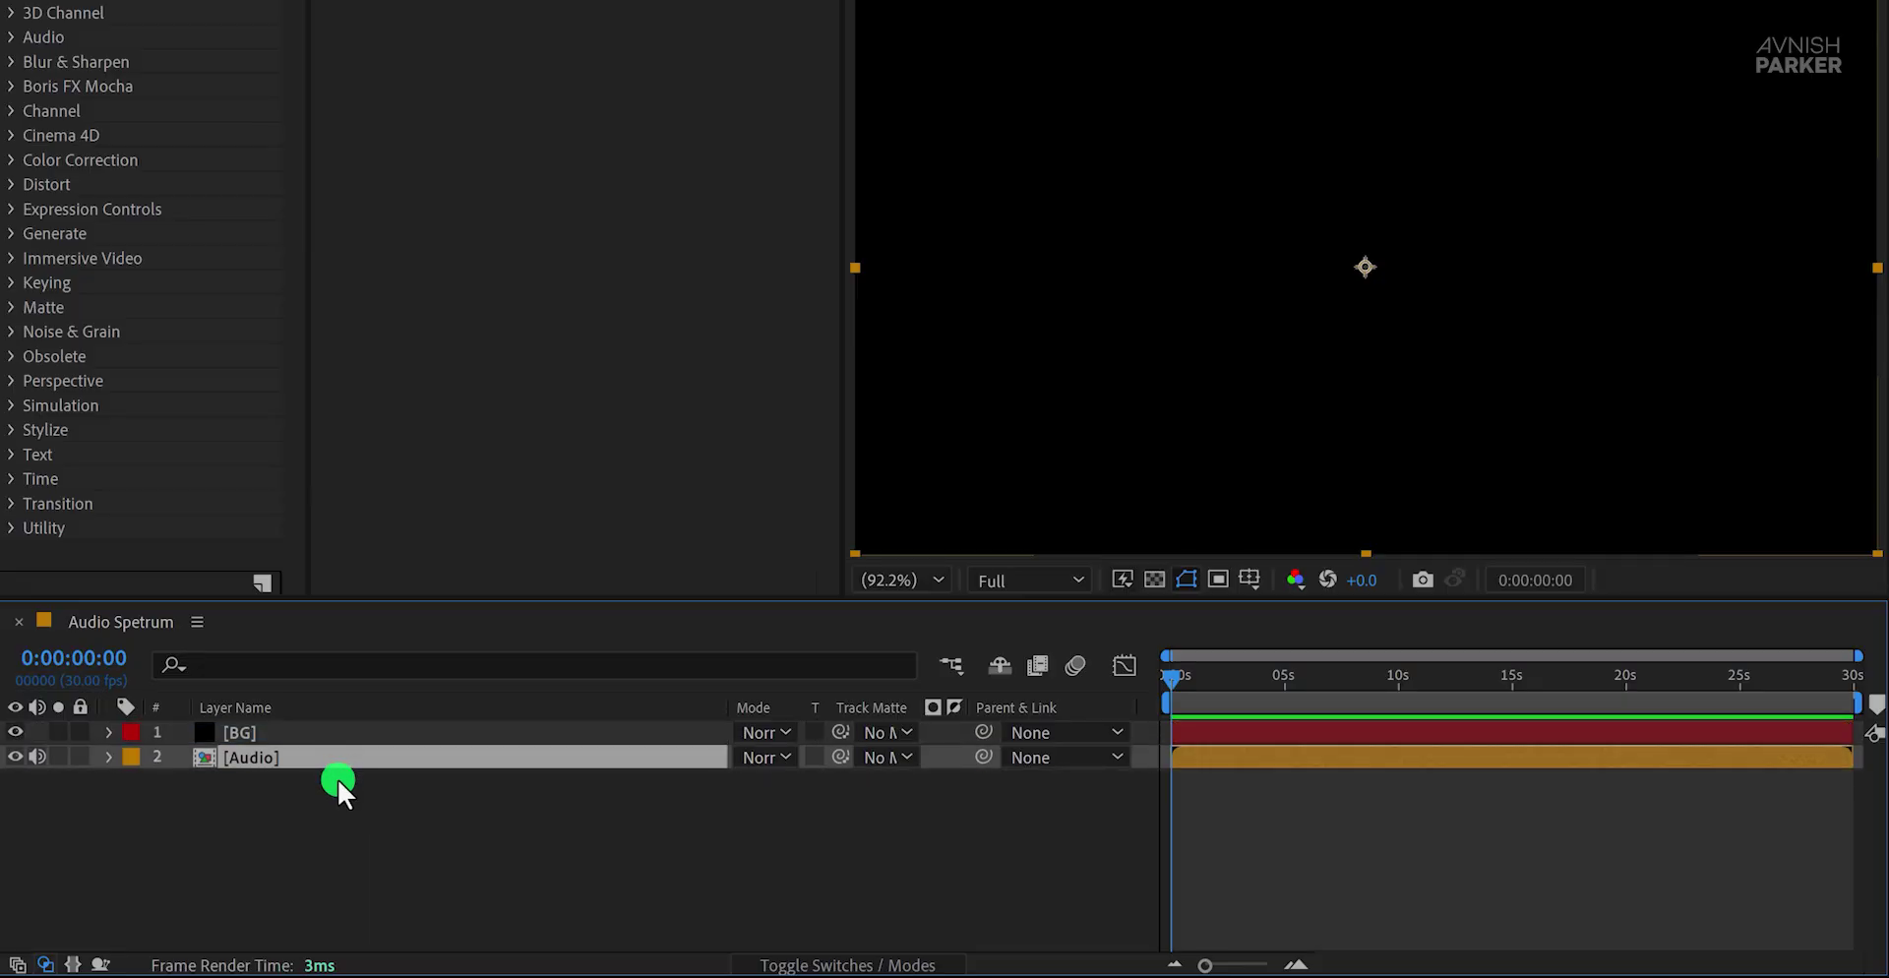
Step: Create a new 1920 x 1080 px black solid named Audio Spectrum
{"action": "left_click", "coordinate": [300, 809]}
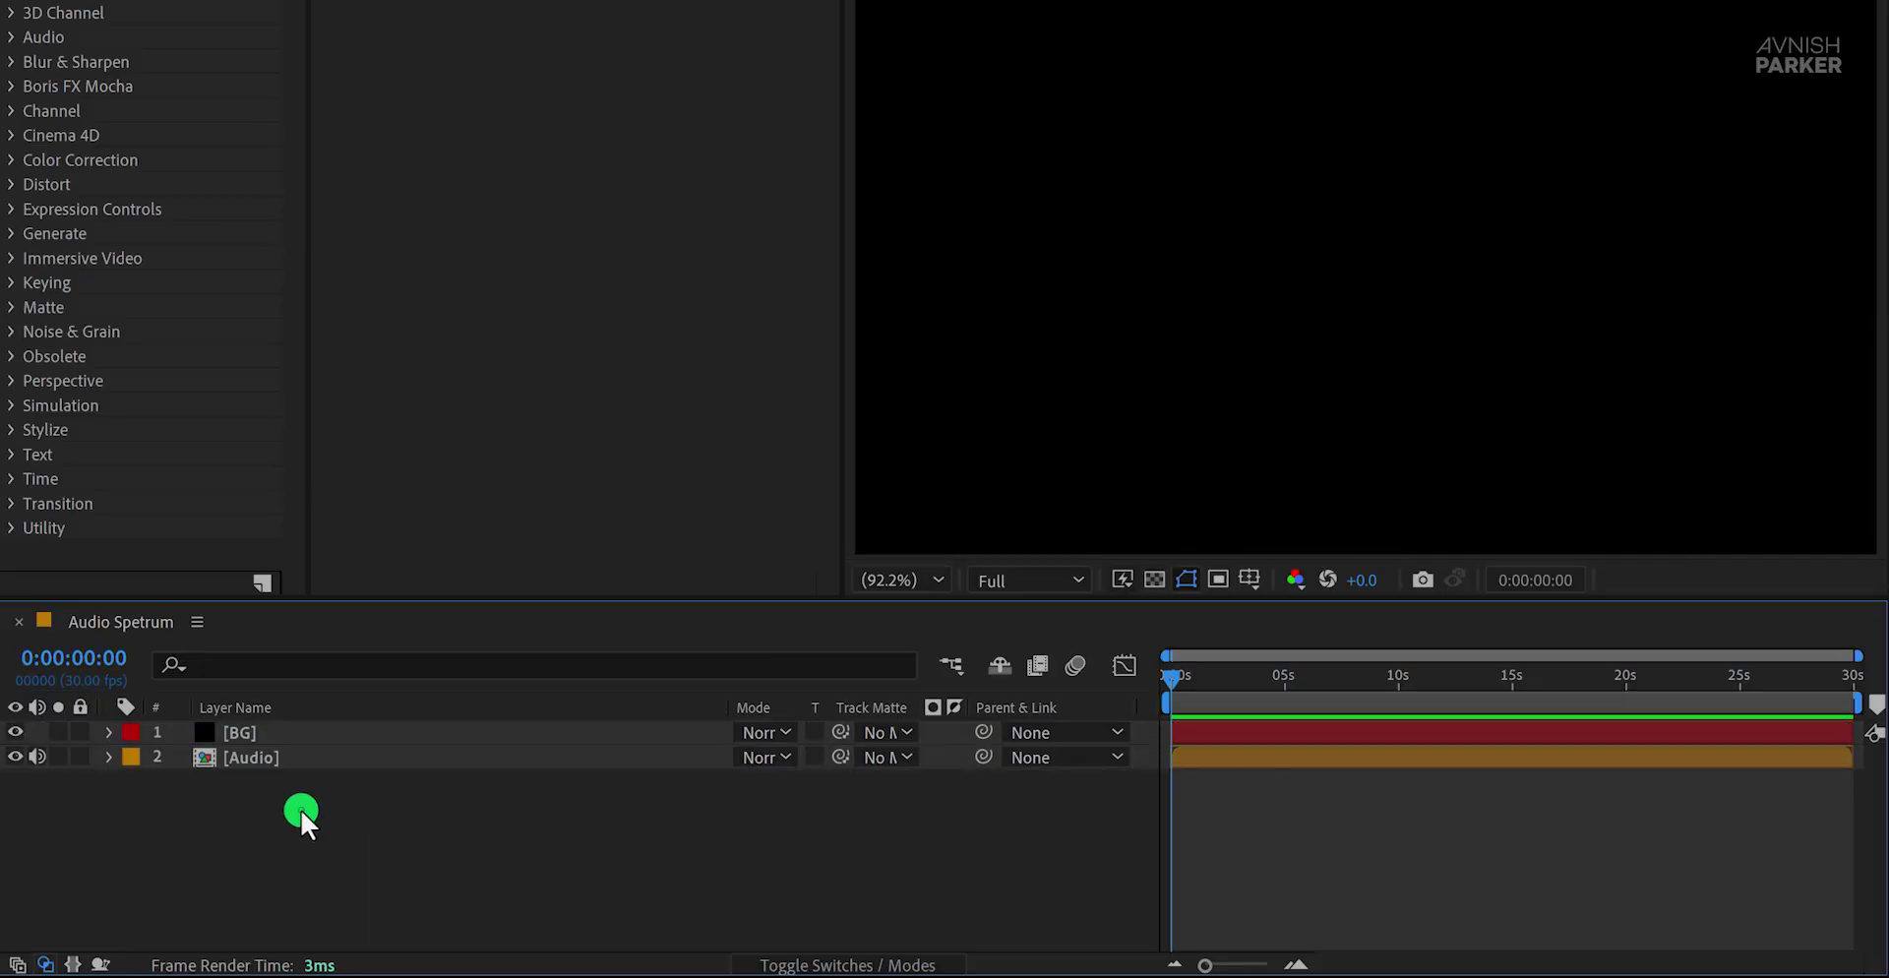
{"action": "right_click", "coordinate": [421, 846]}
{"action": "mouse_move", "coordinate": [502, 507]}
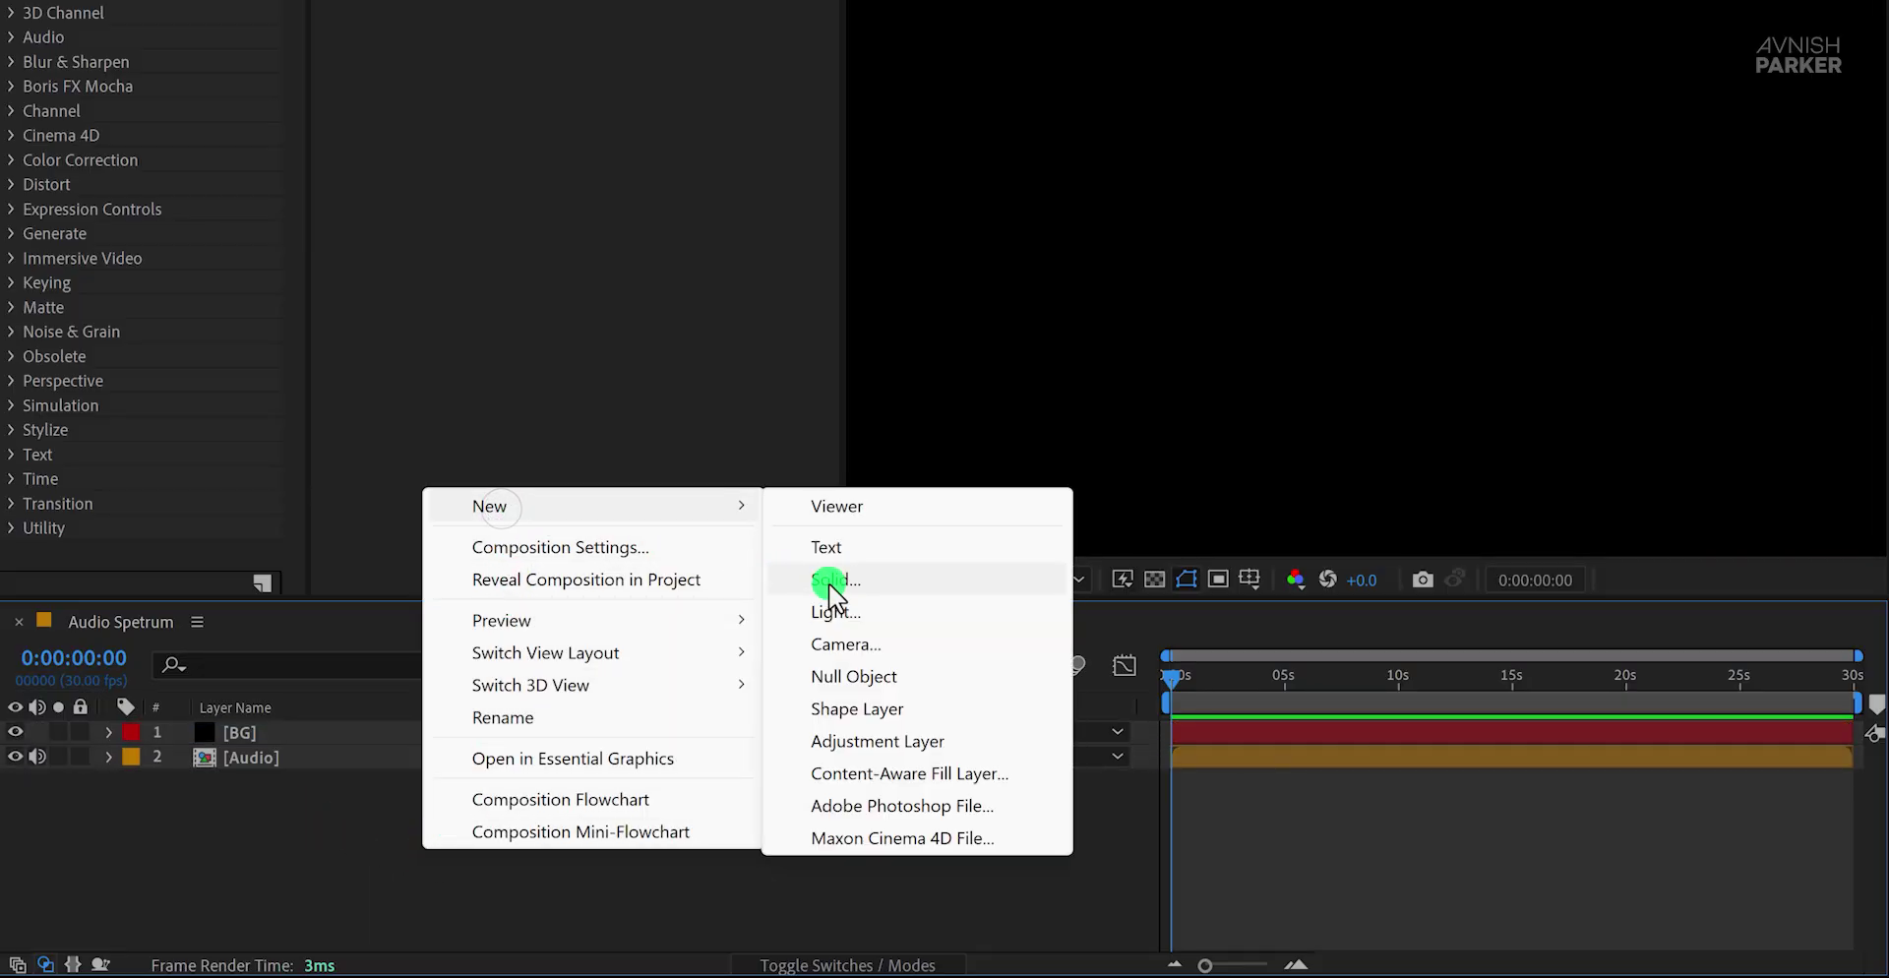
{"action": "left_click", "coordinate": [877, 586]}
{"action": "type", "text": "Audio Spectrum"}
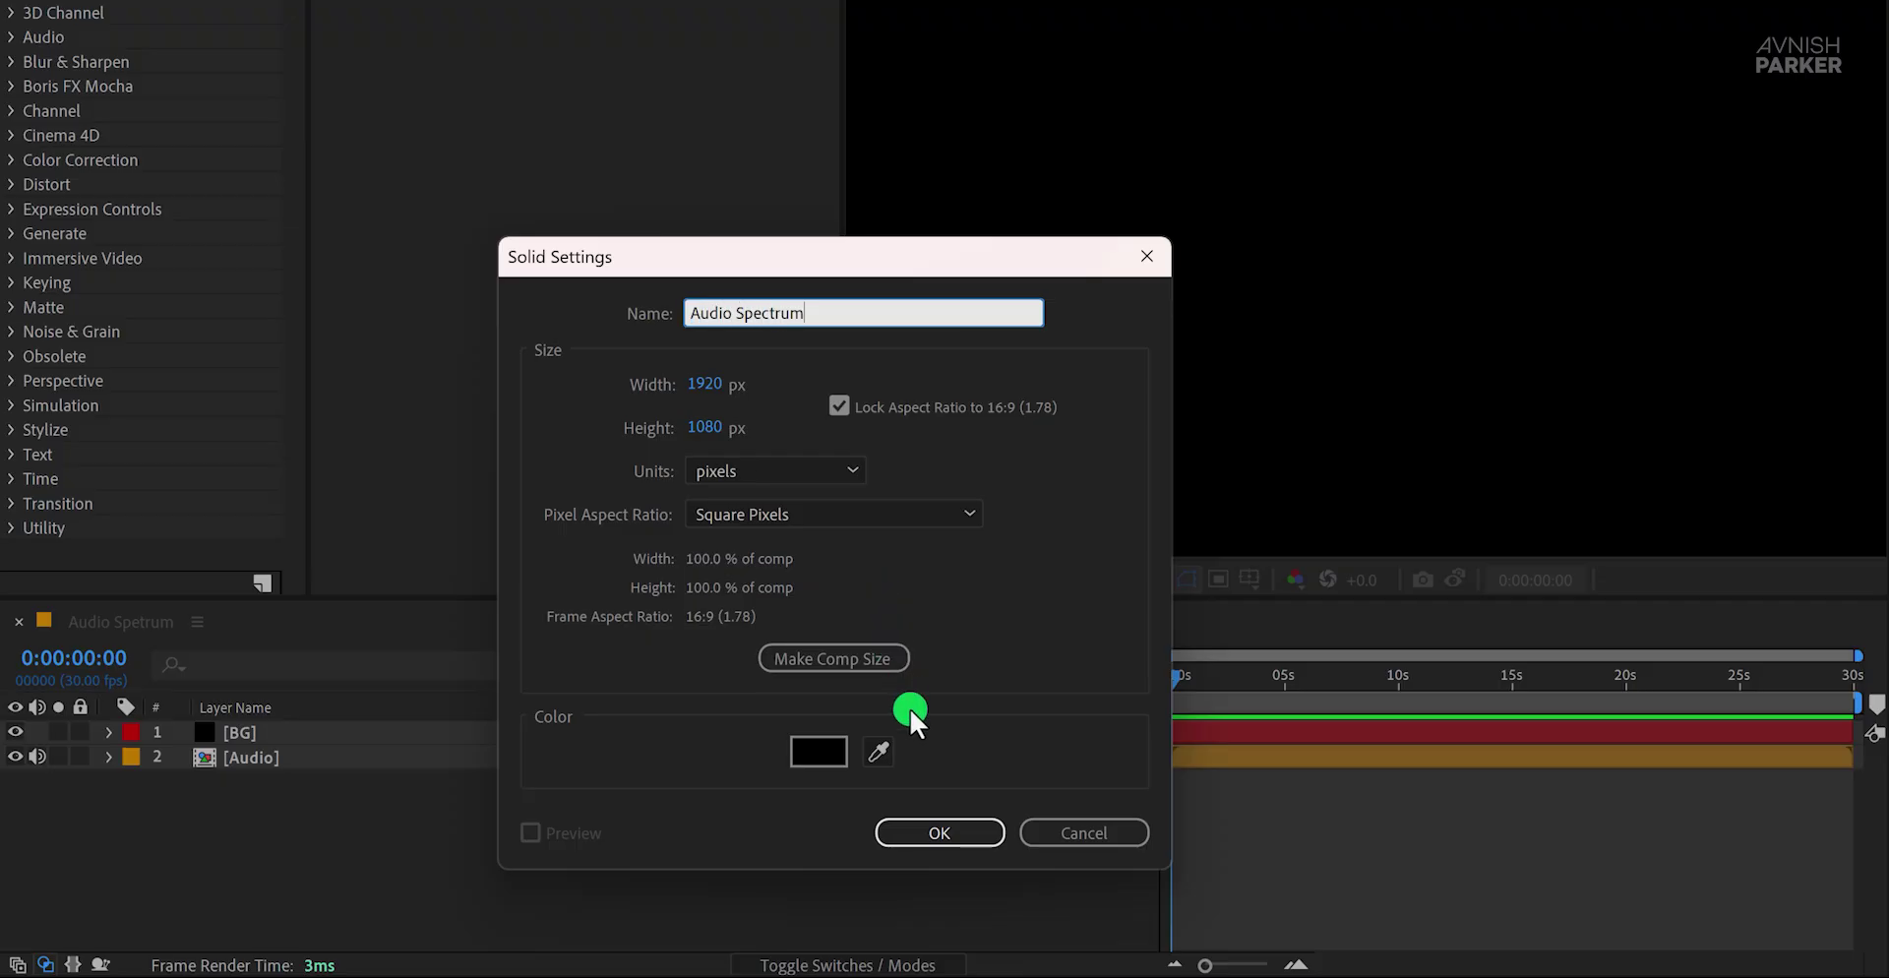
{"action": "left_click", "coordinate": [929, 829]}
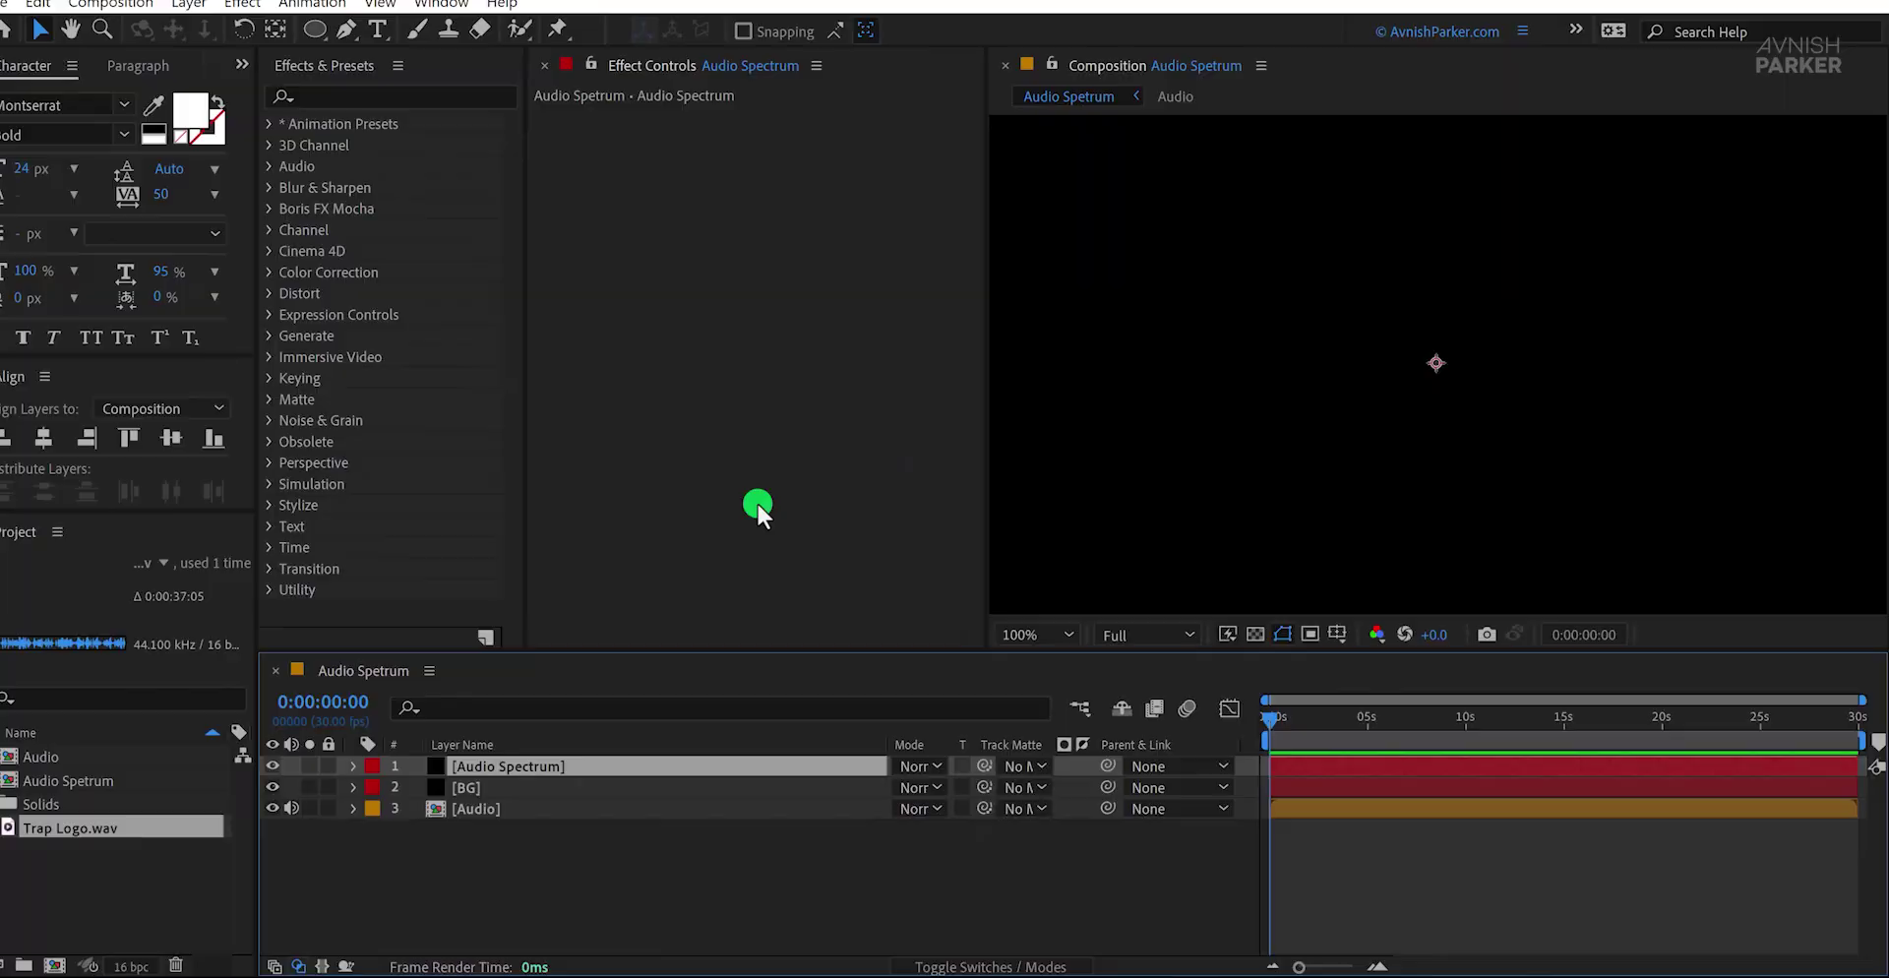
Step: Apply the Audio Spectrum effect to the new solid and set its audio layer to 3. Audio
{"action": "left_click", "coordinate": [416, 96]}
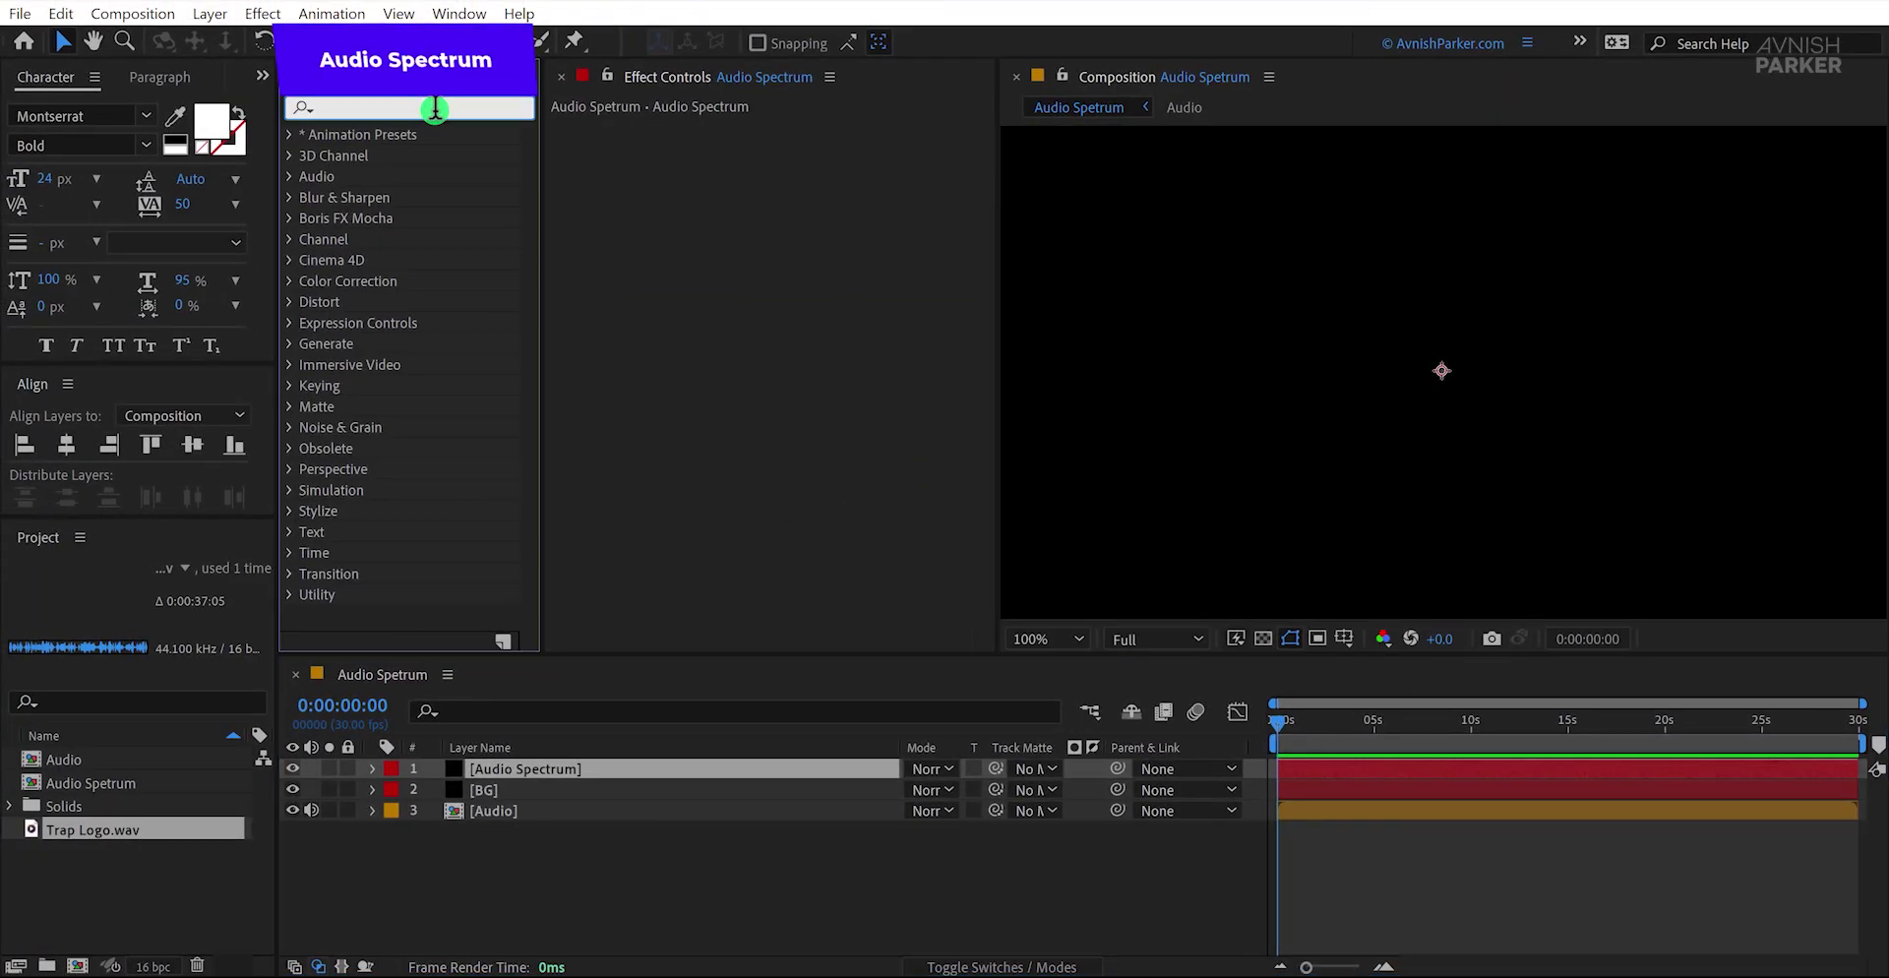
{"action": "type", "text": "audio"}
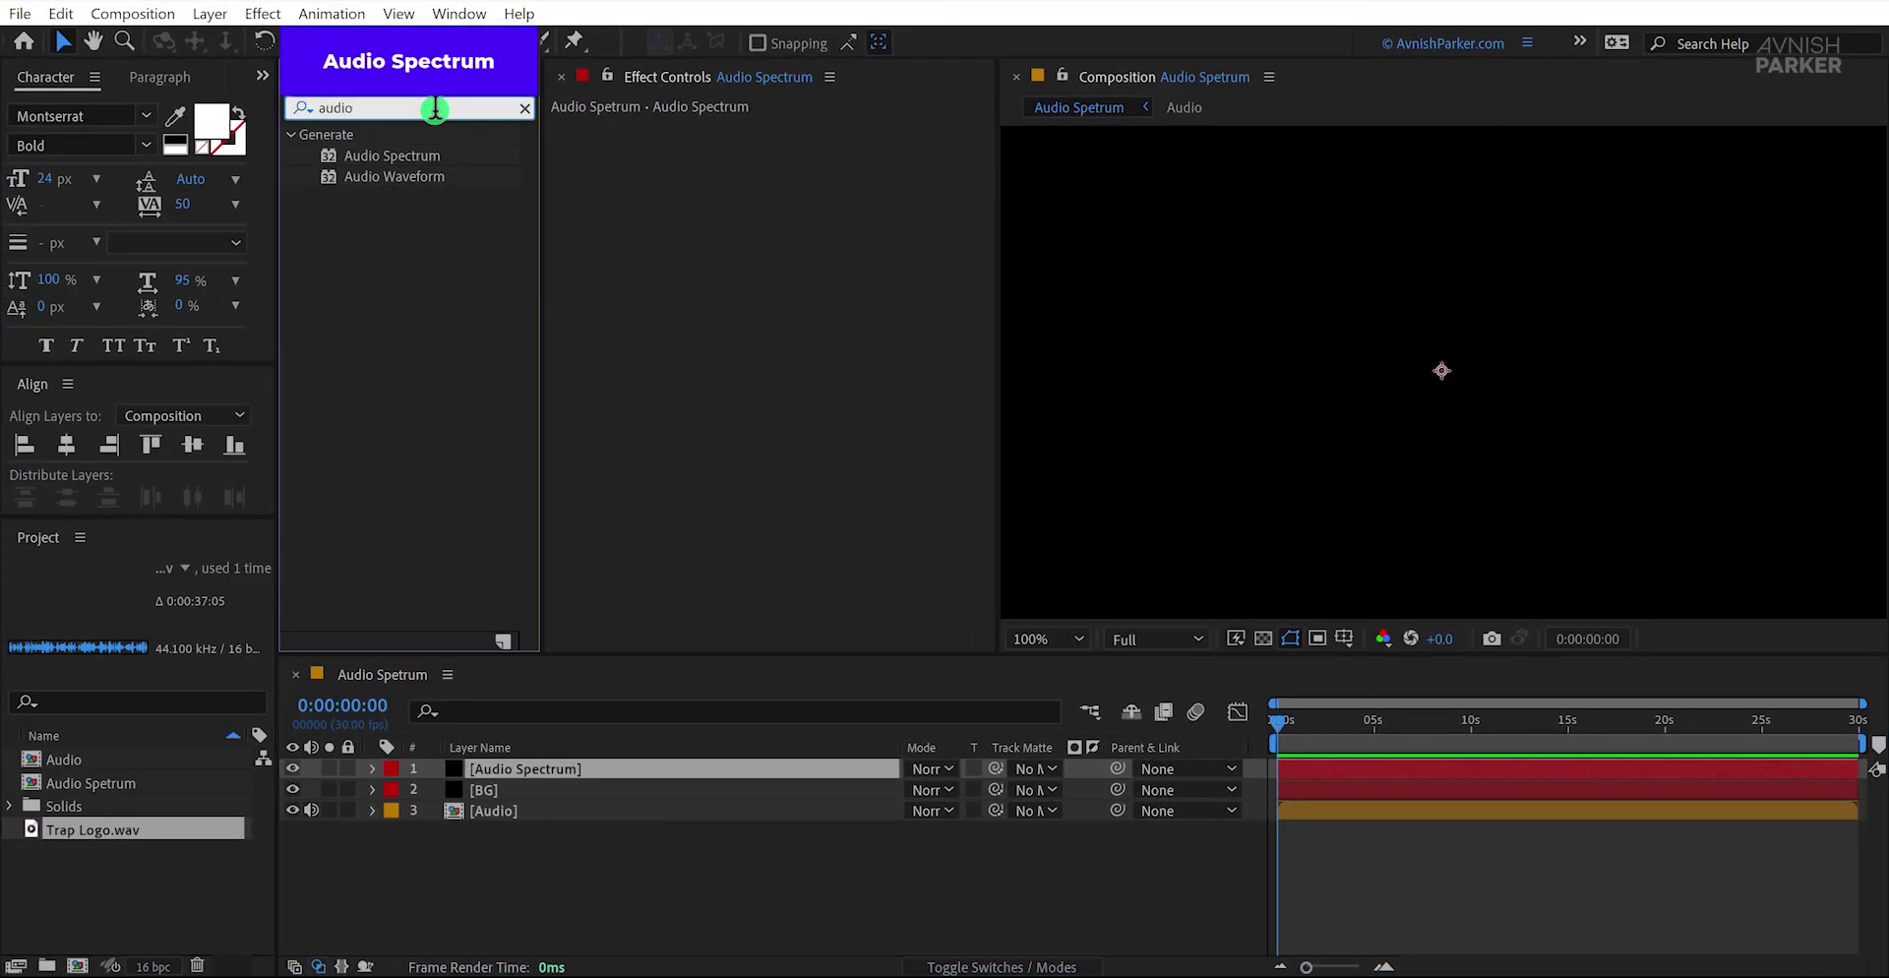
{"action": "left_click_drag", "start_coordinate": [421, 155], "coordinate": [641, 202]}
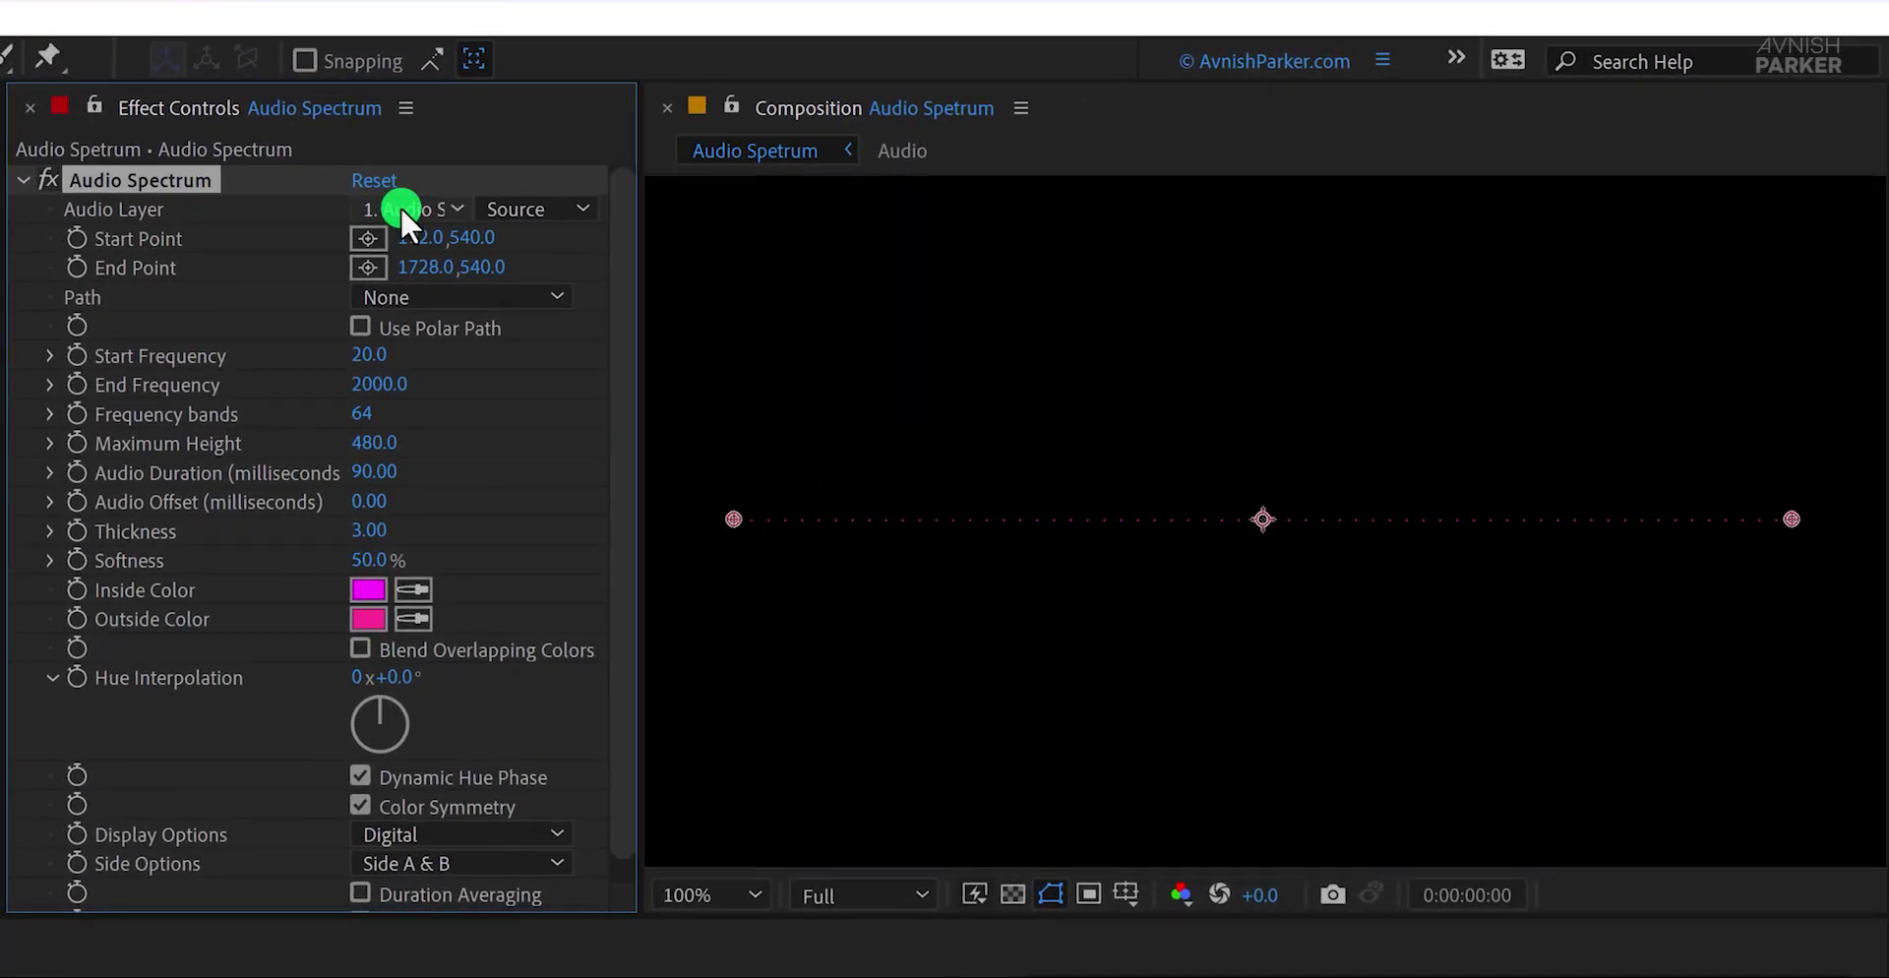
{"action": "left_click", "coordinate": [403, 209]}
{"action": "left_click", "coordinate": [491, 368]}
Step: Set the spectrum's Thickness to 10 and its Softness to 0%
{"action": "left_click", "coordinate": [372, 532]}
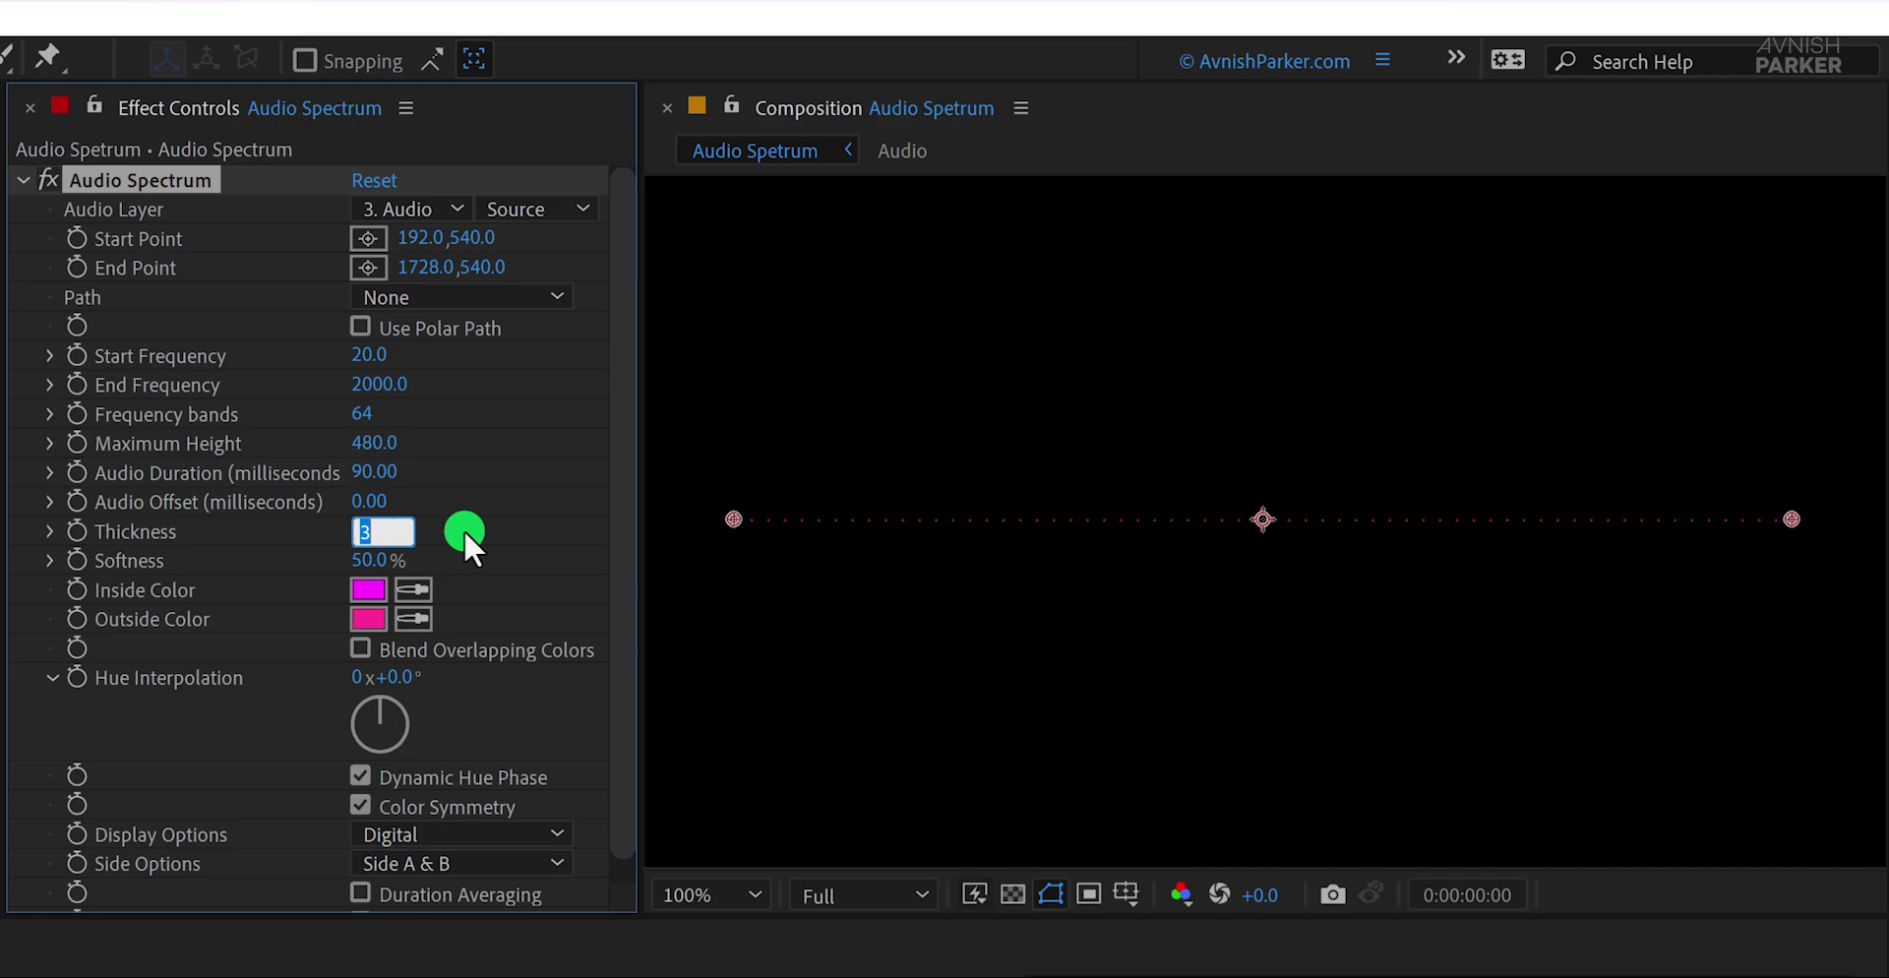
{"action": "type", "text": "10"}
{"action": "key", "text": "Tab"}
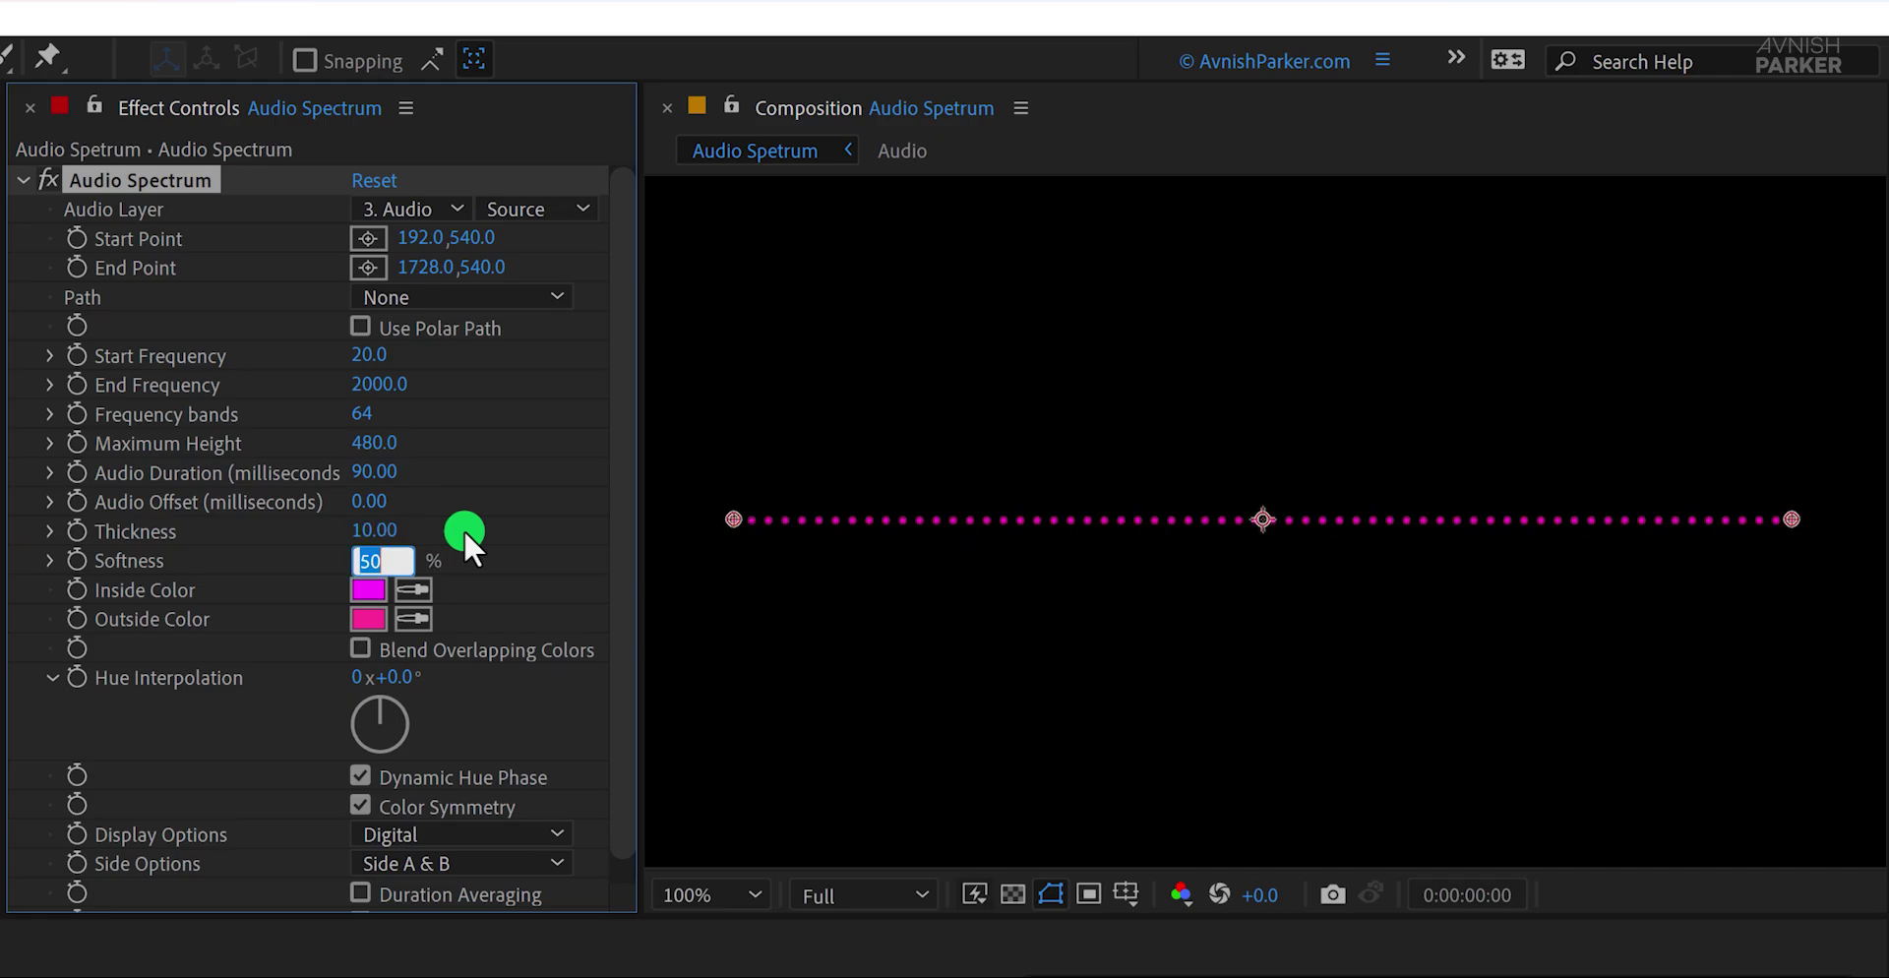
{"action": "type", "text": "0"}
{"action": "key", "text": "Return"}
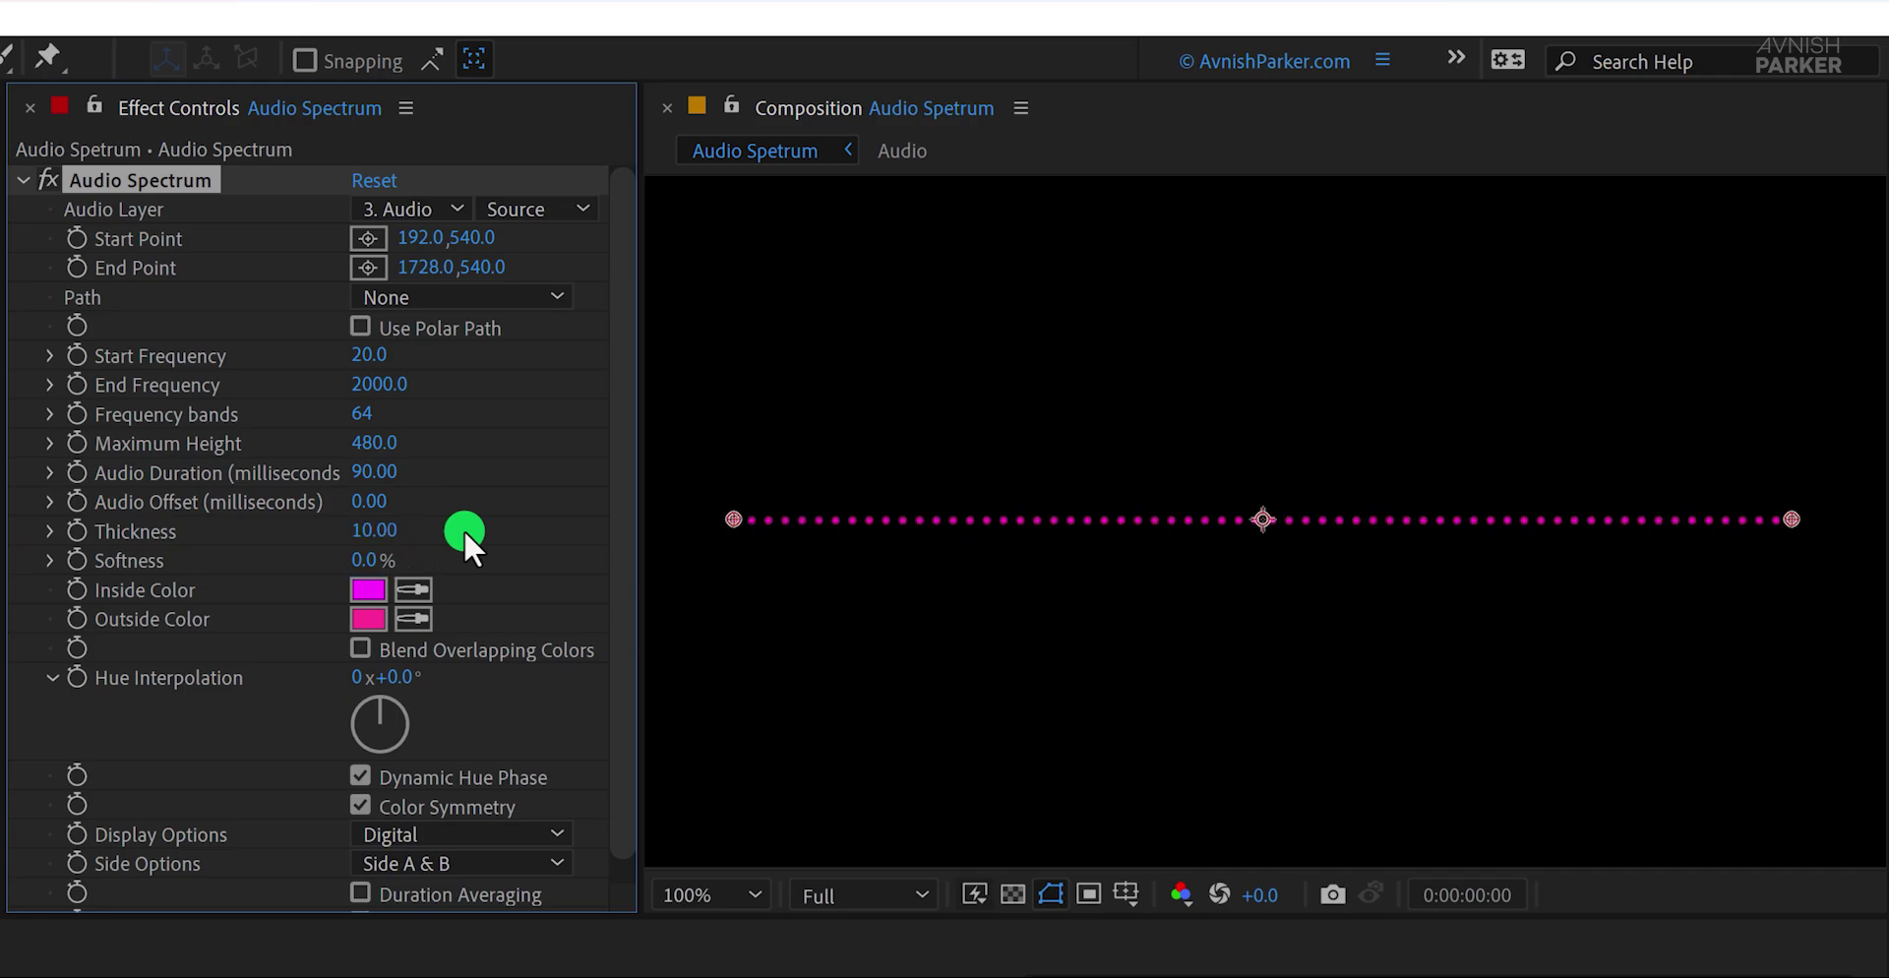
Step: Set the spectrum's Start Frequency to 200, End Frequency to 1200 and Maximum Height to 1500
{"action": "left_click", "coordinate": [388, 358]}
{"action": "type", "text": "0"}
{"action": "key", "text": "Tab"}
{"action": "type", "text": "1200"}
{"action": "key", "text": "Tab"}
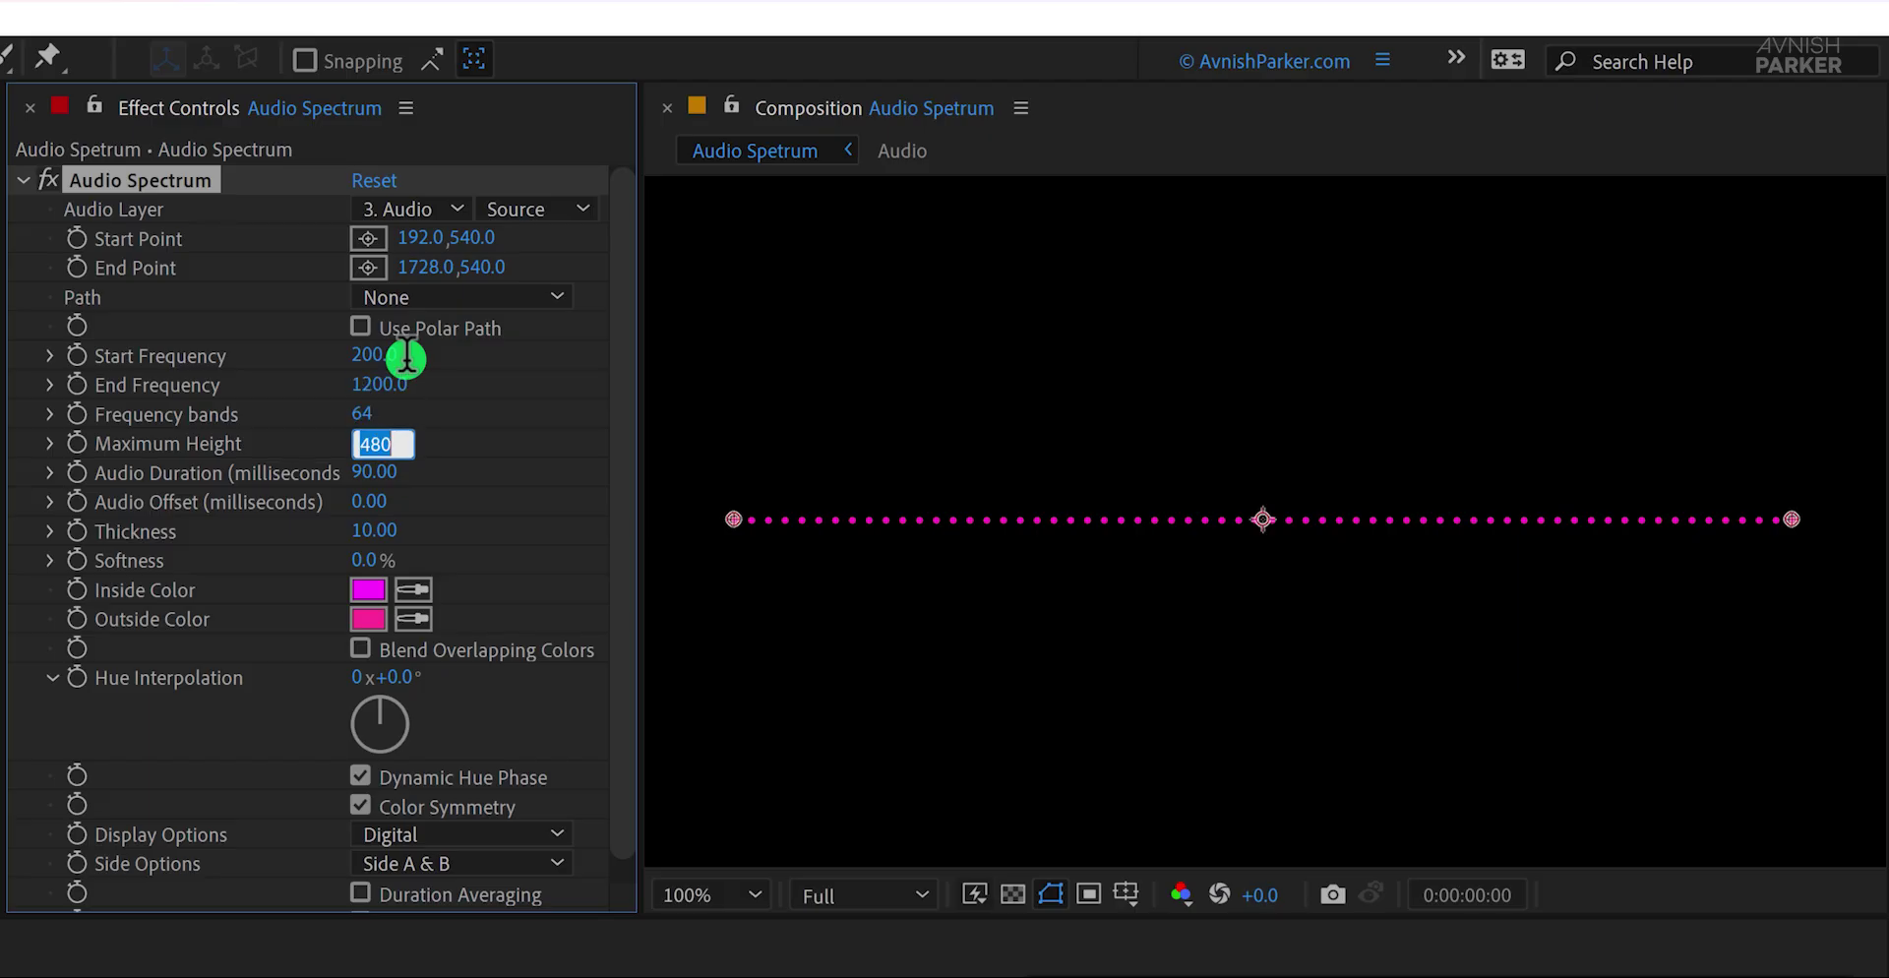
{"action": "type", "text": "1500"}
{"action": "key", "text": "Return"}
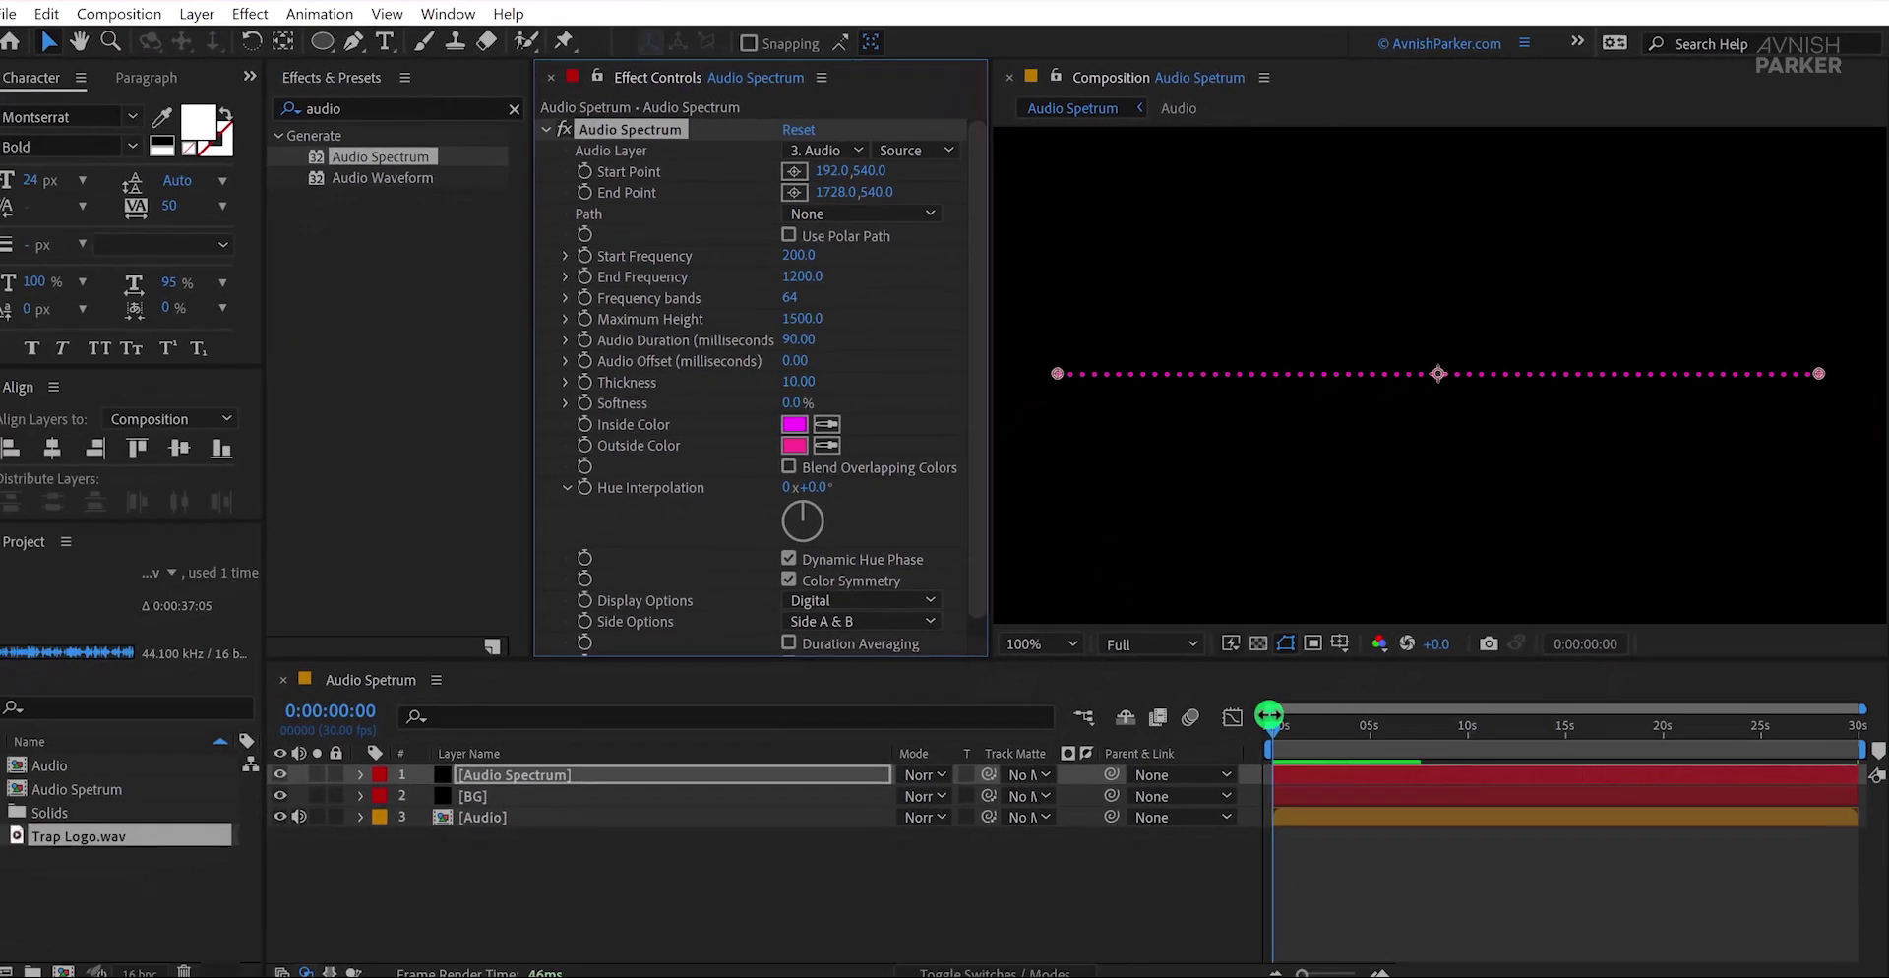
Step: Set the spectrum's End Frequency to 800, Audio Duration to 200 ms and Audio Offset to -160 ms, and preview the animation
{"action": "left_click_drag", "start_coordinate": [1269, 716], "coordinate": [1323, 728]}
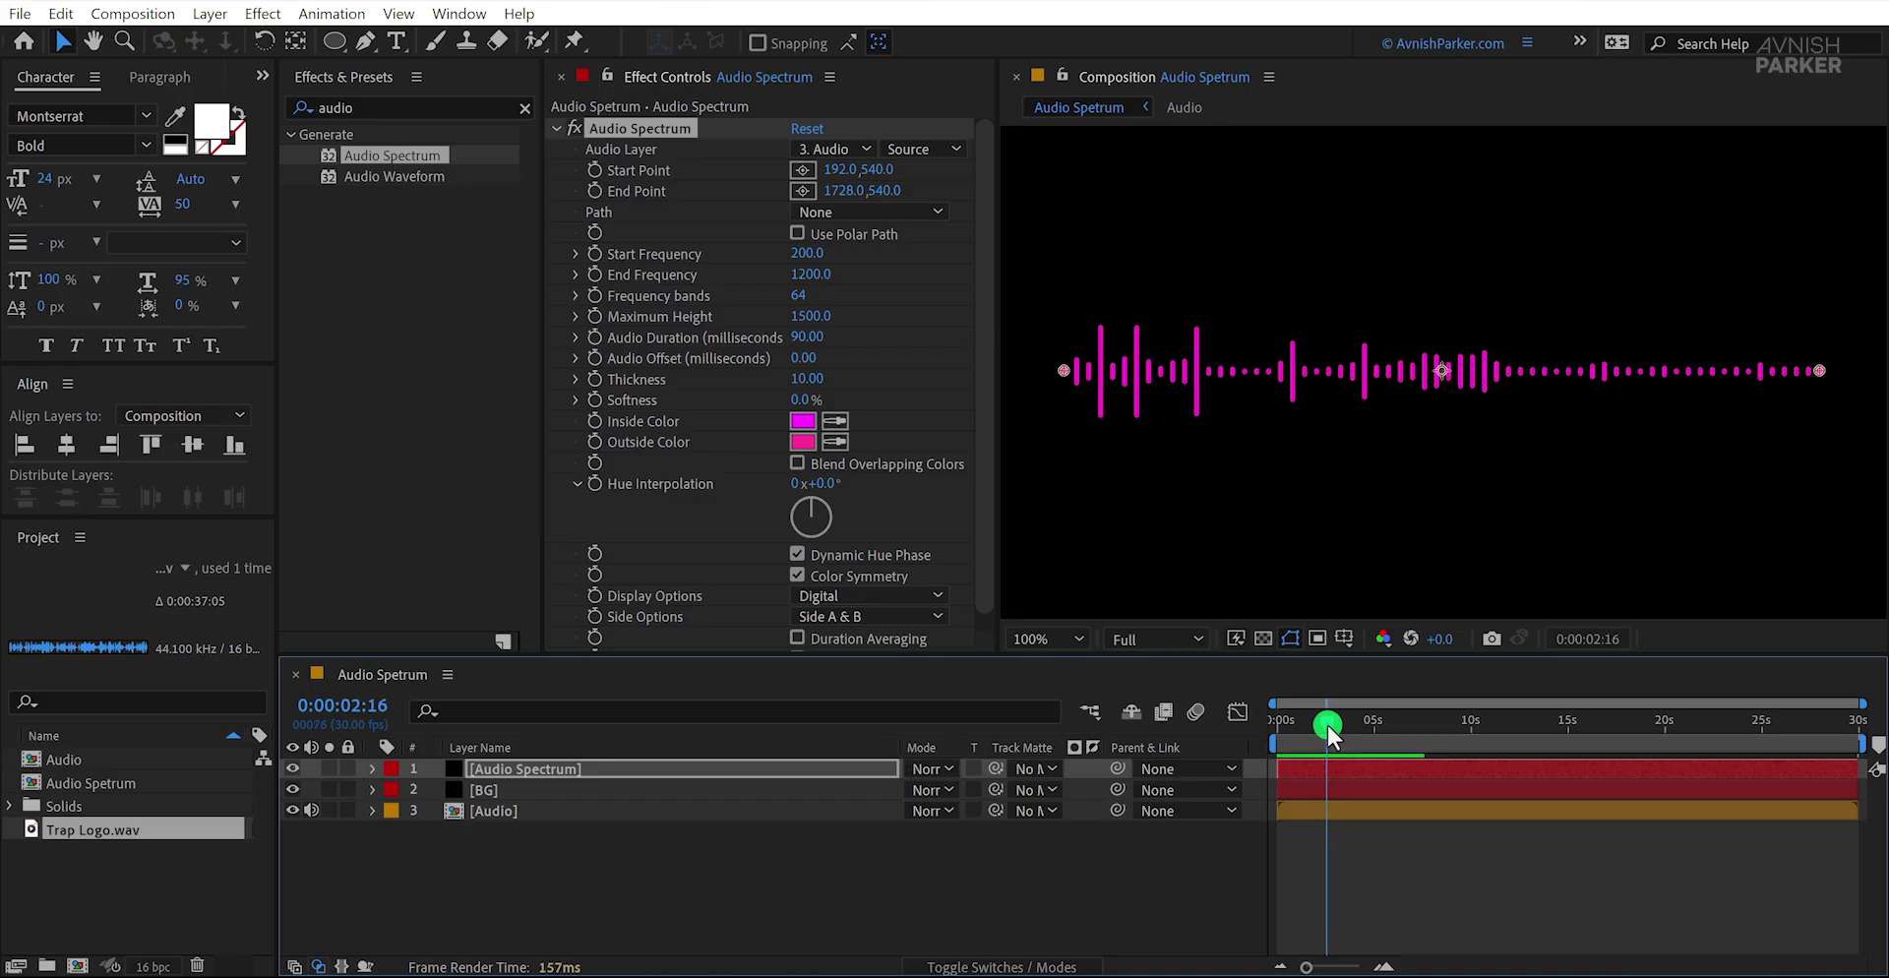
{"action": "left_click", "coordinate": [807, 274]}
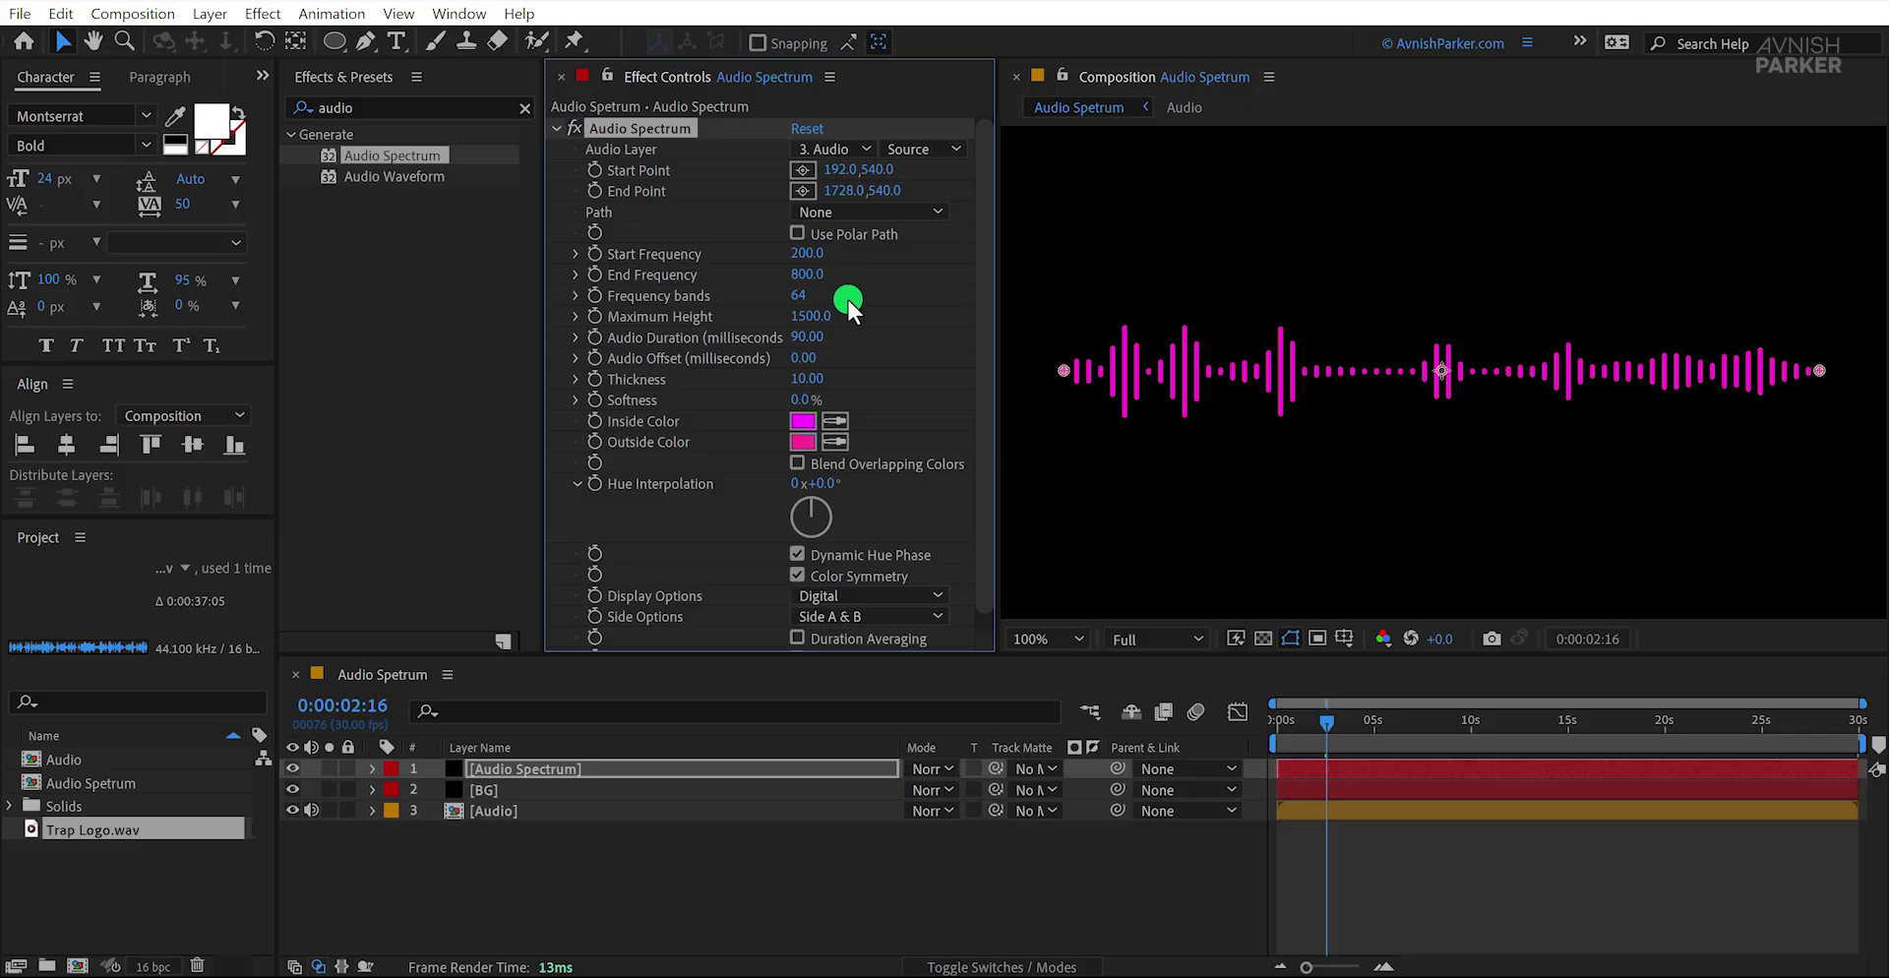
{"action": "left_click", "coordinate": [815, 337]}
{"action": "type", "text": "200"}
{"action": "key", "text": "Tab"}
{"action": "type", "text": "-"}
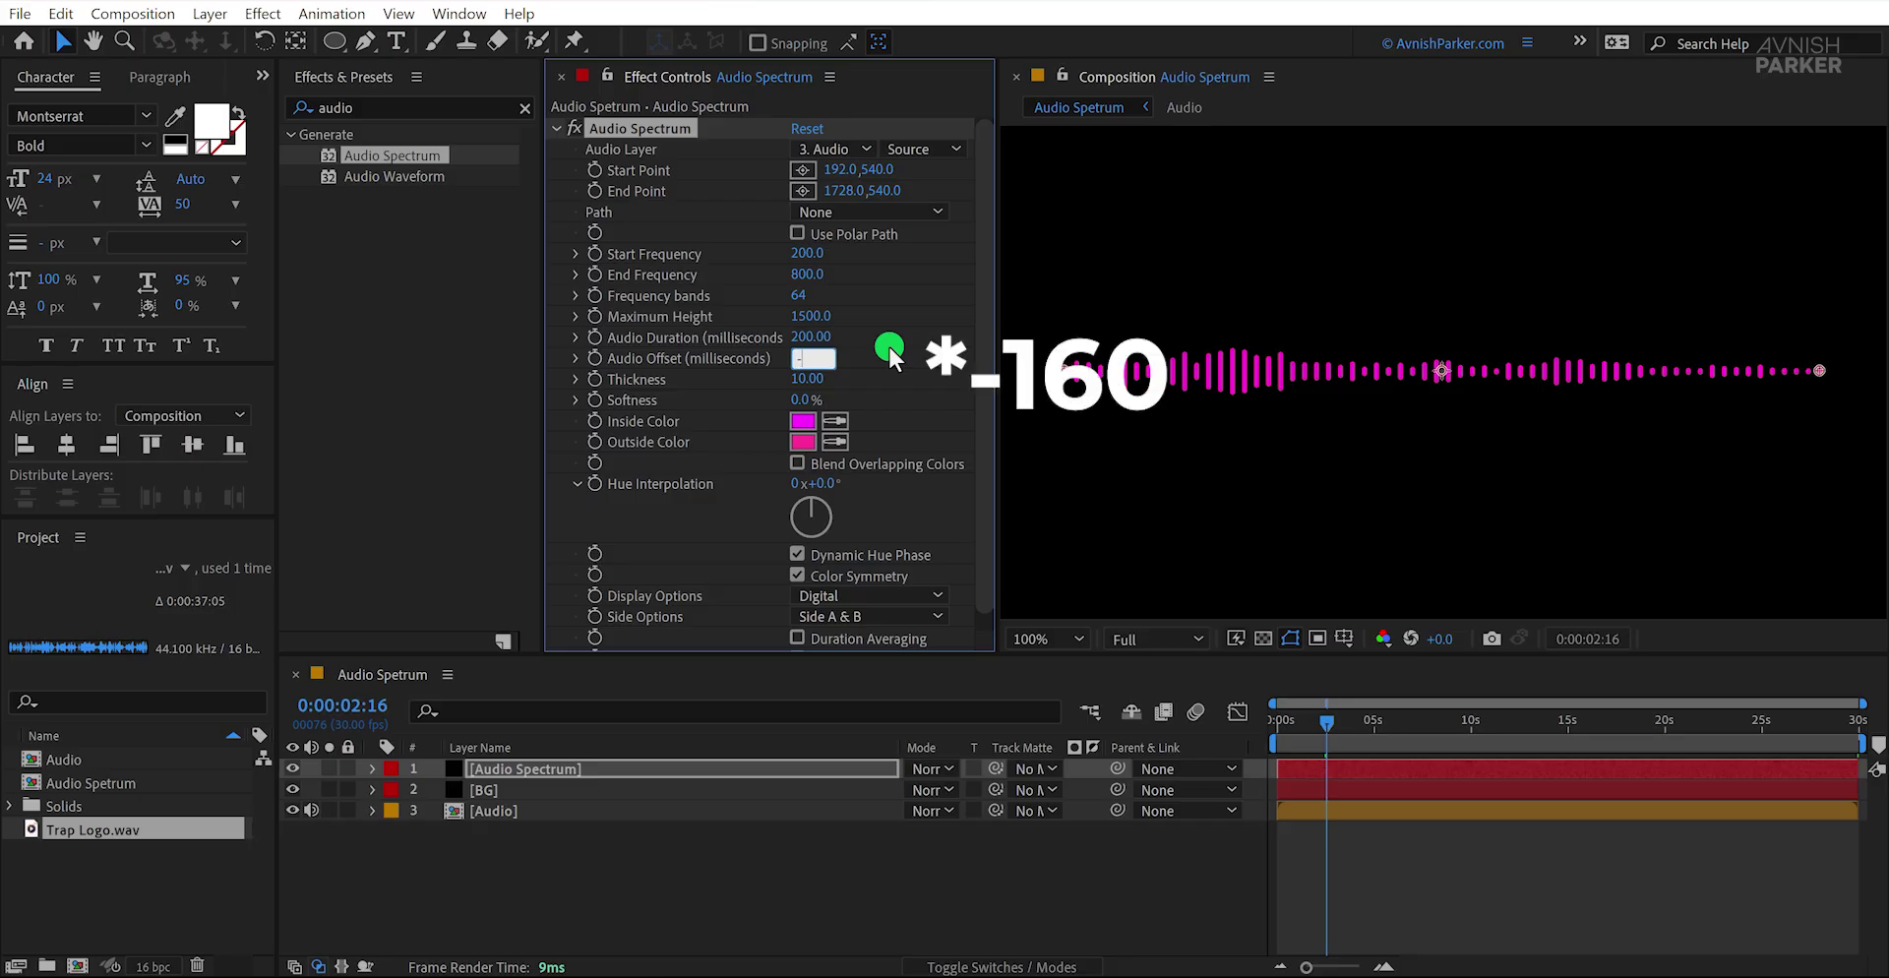
{"action": "type", "text": "160"}
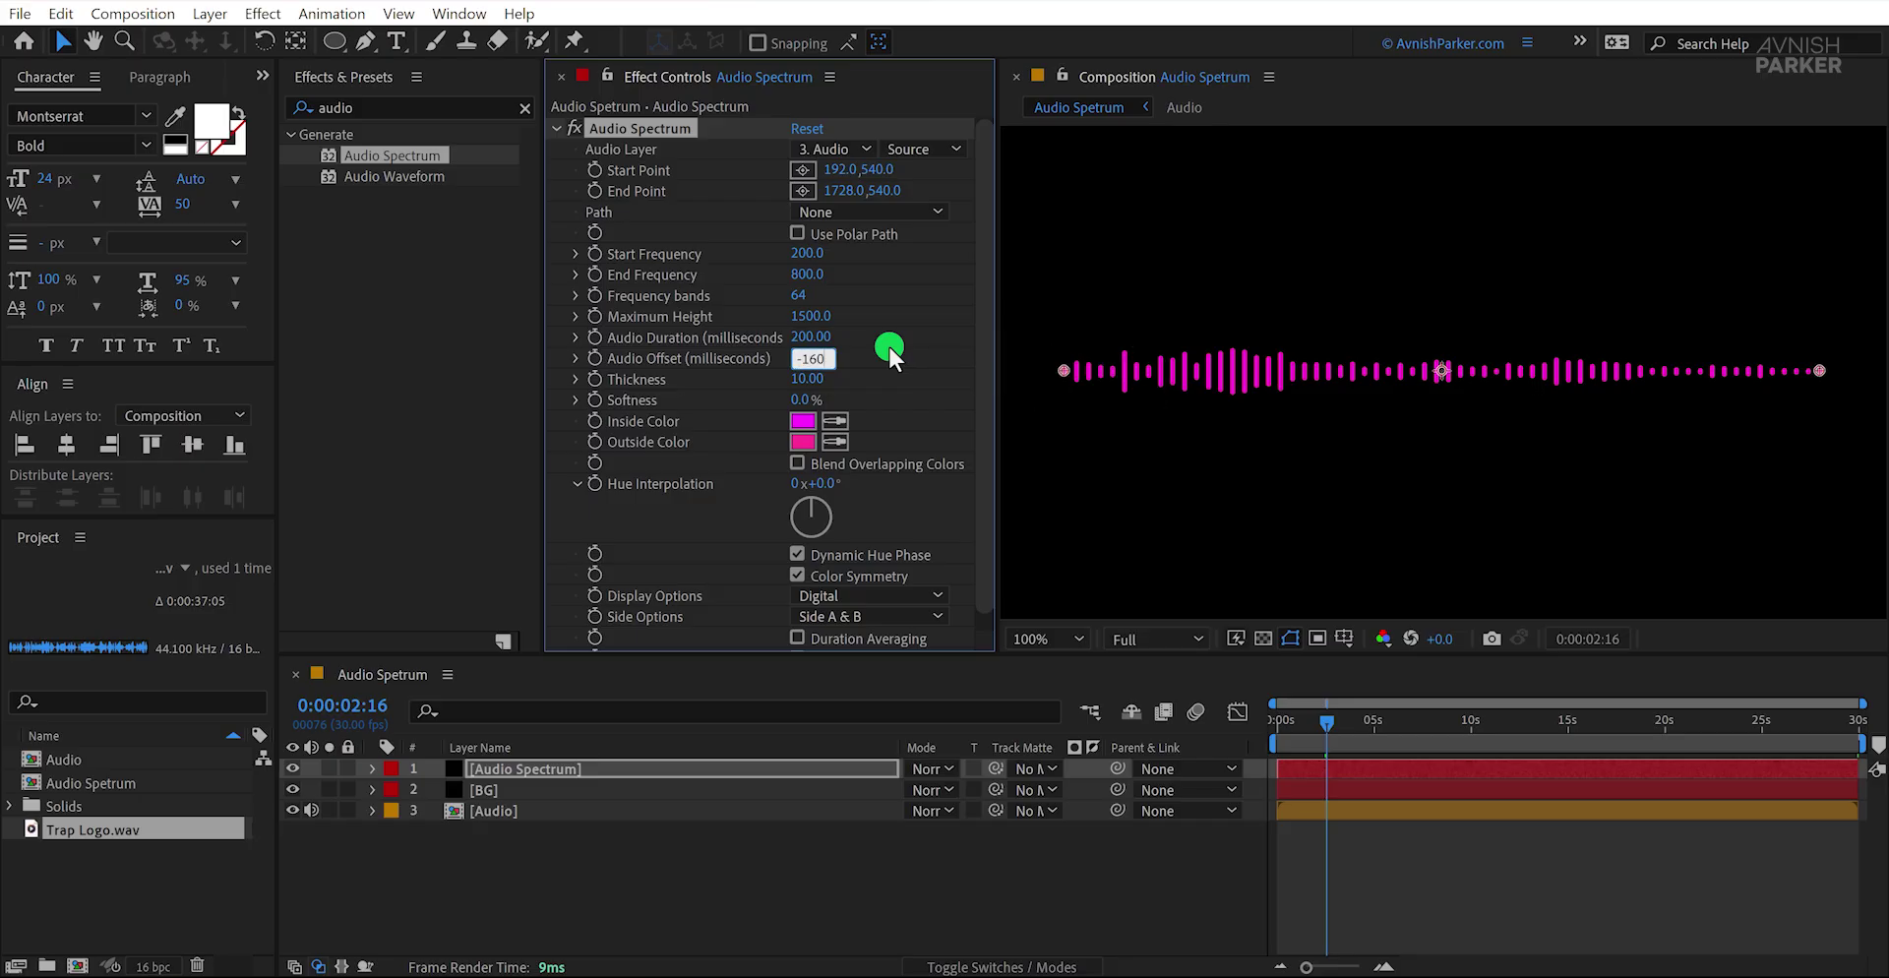
{"action": "key", "text": "Return"}
{"action": "key", "text": "space"}
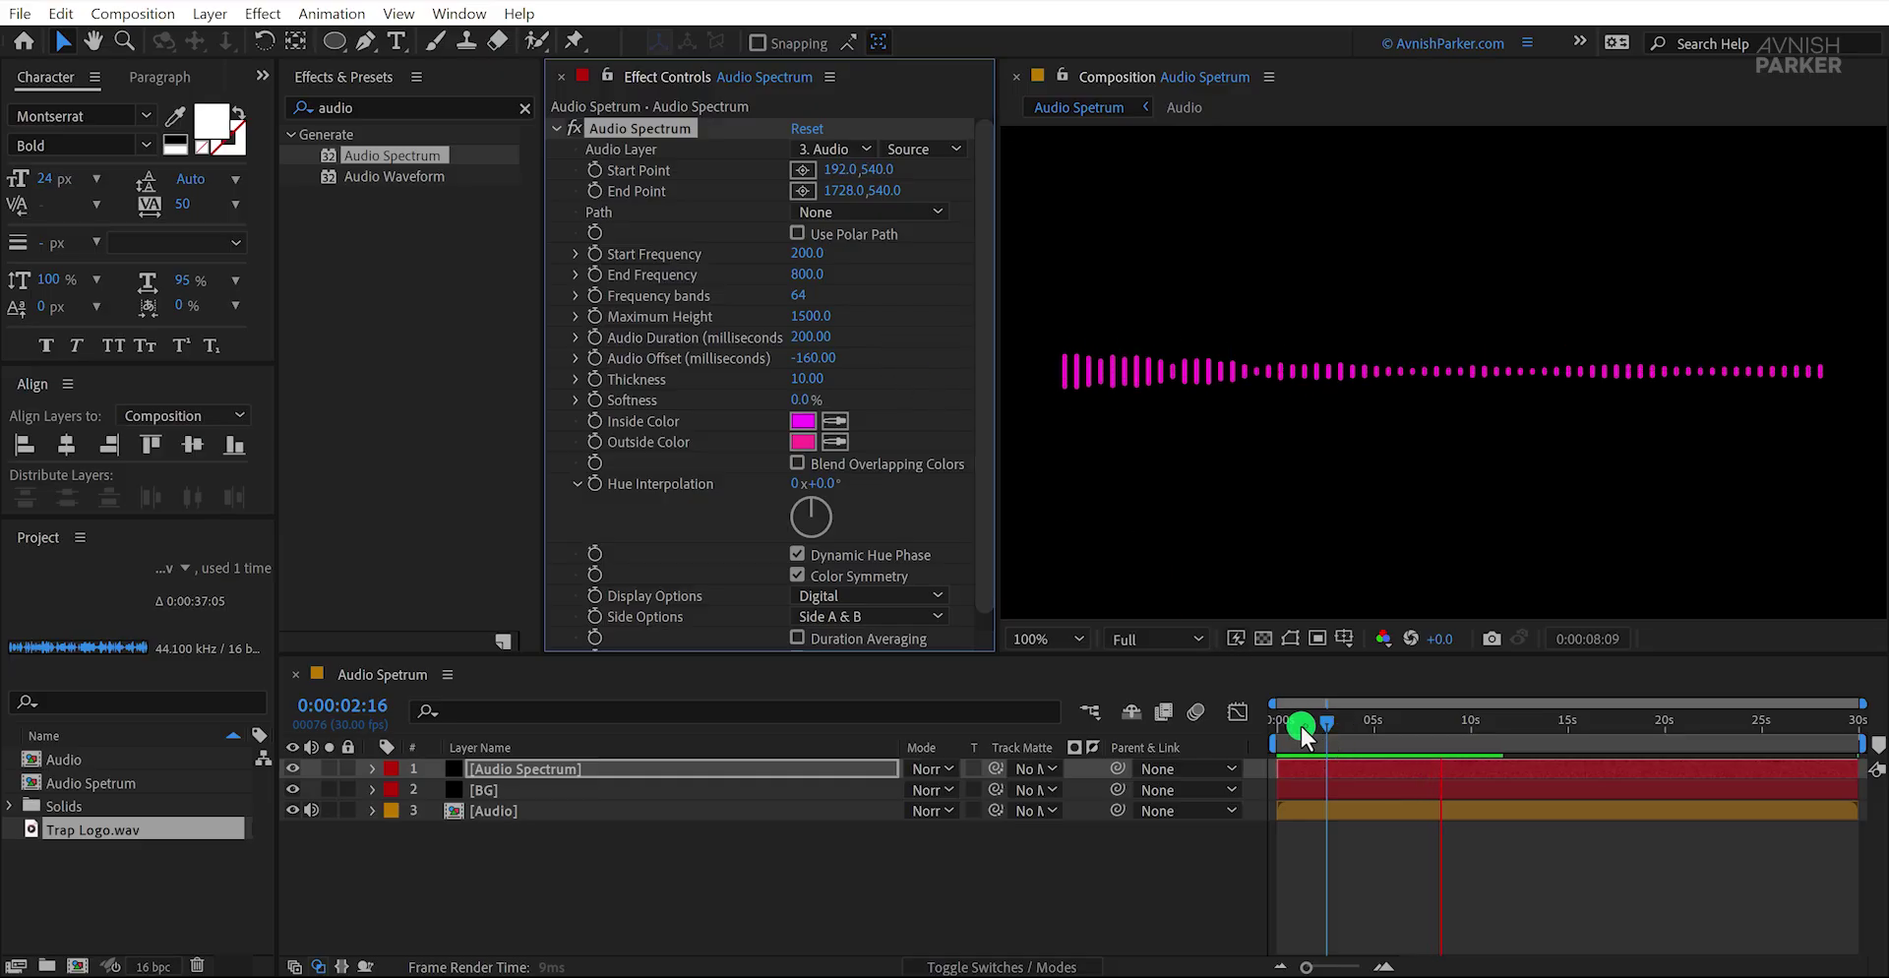
{"action": "mouse_move", "coordinate": [1301, 722]}
{"action": "left_mouse_down"}
{"action": "mouse_move", "coordinate": [1278, 737]}
{"action": "mouse_move", "coordinate": [1330, 735]}
{"action": "left_mouse_up"}
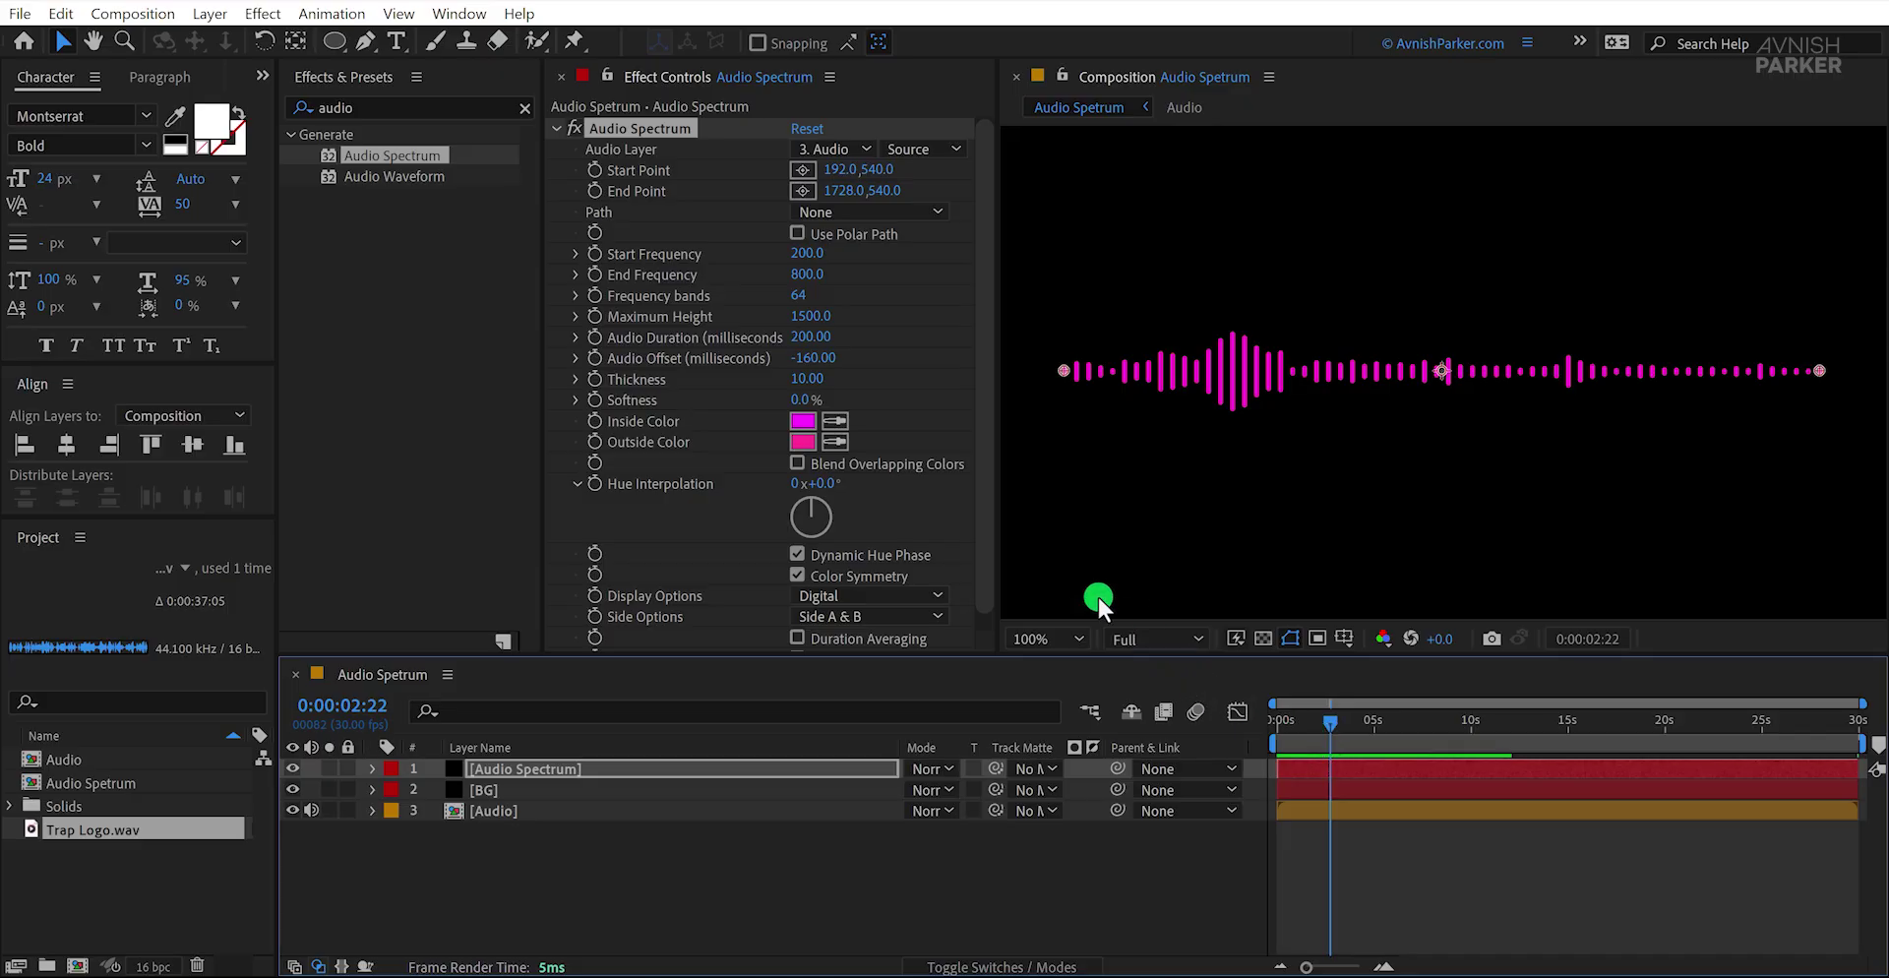
Step: Apply the Polar Coordinates effect to the Audio Spectrum layer with Rect to Polar conversion and 100% Interpolation
{"action": "left_click", "coordinate": [411, 107]}
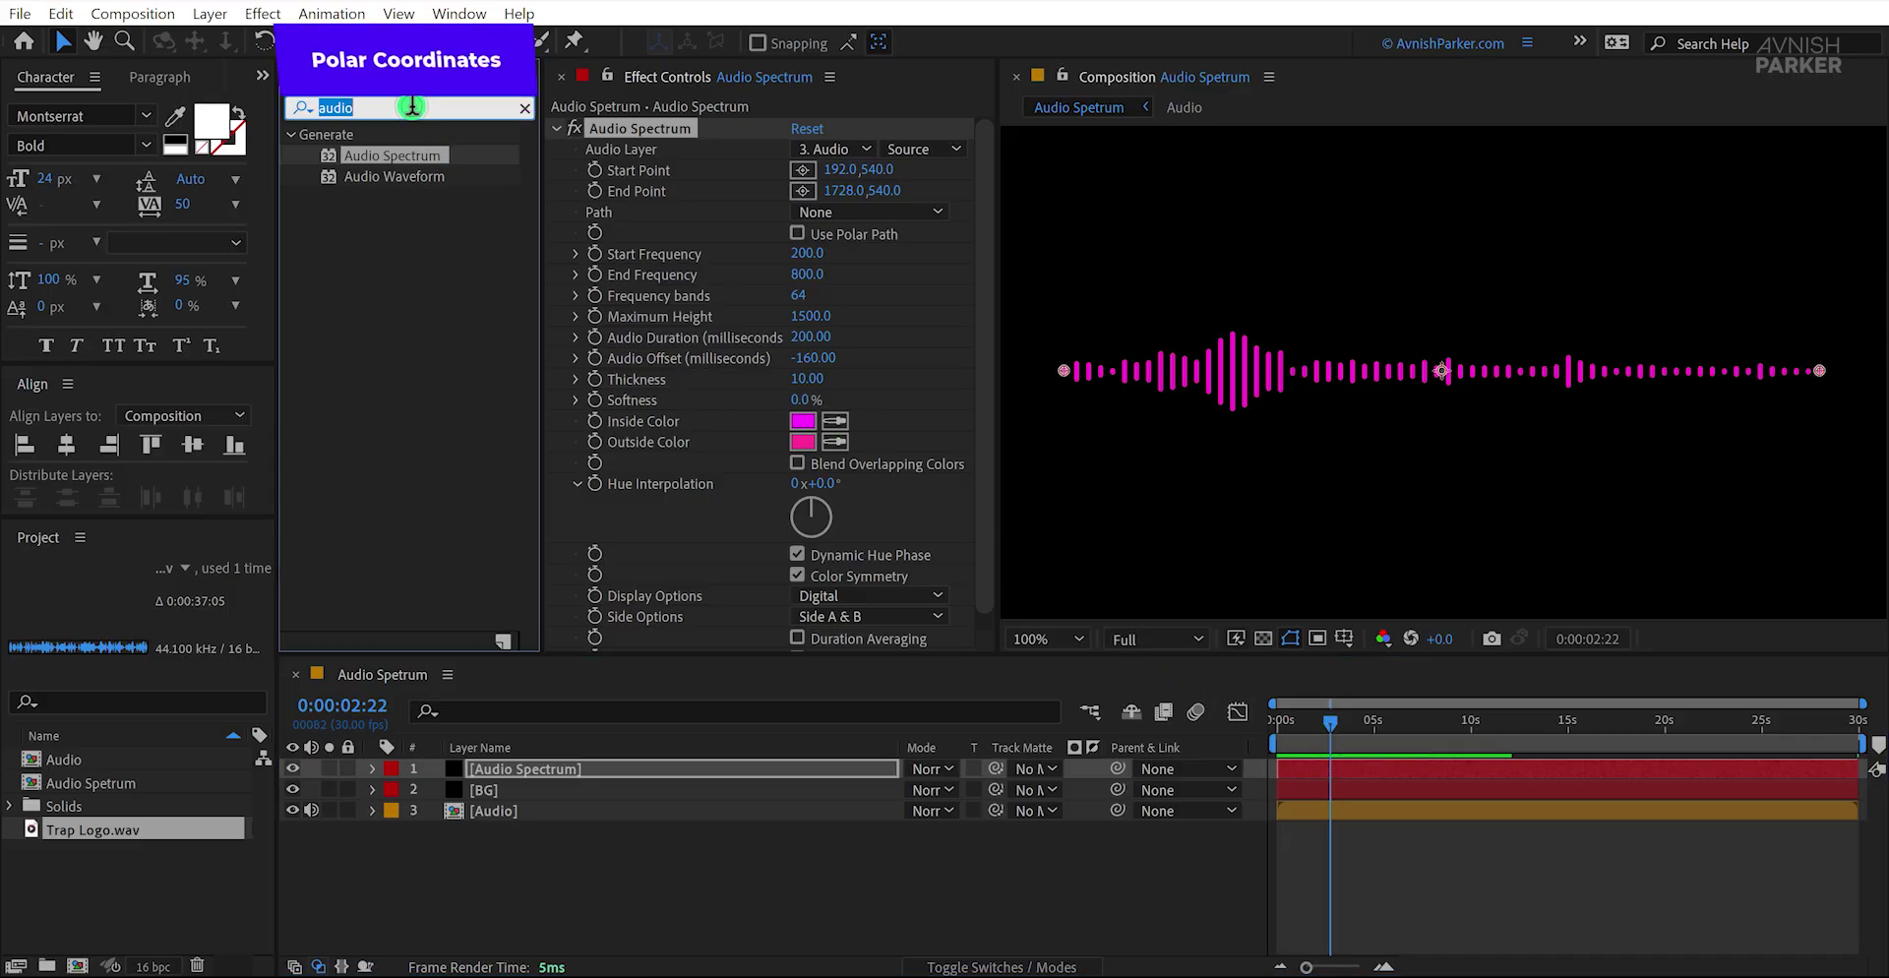
{"action": "type", "text": "polar"}
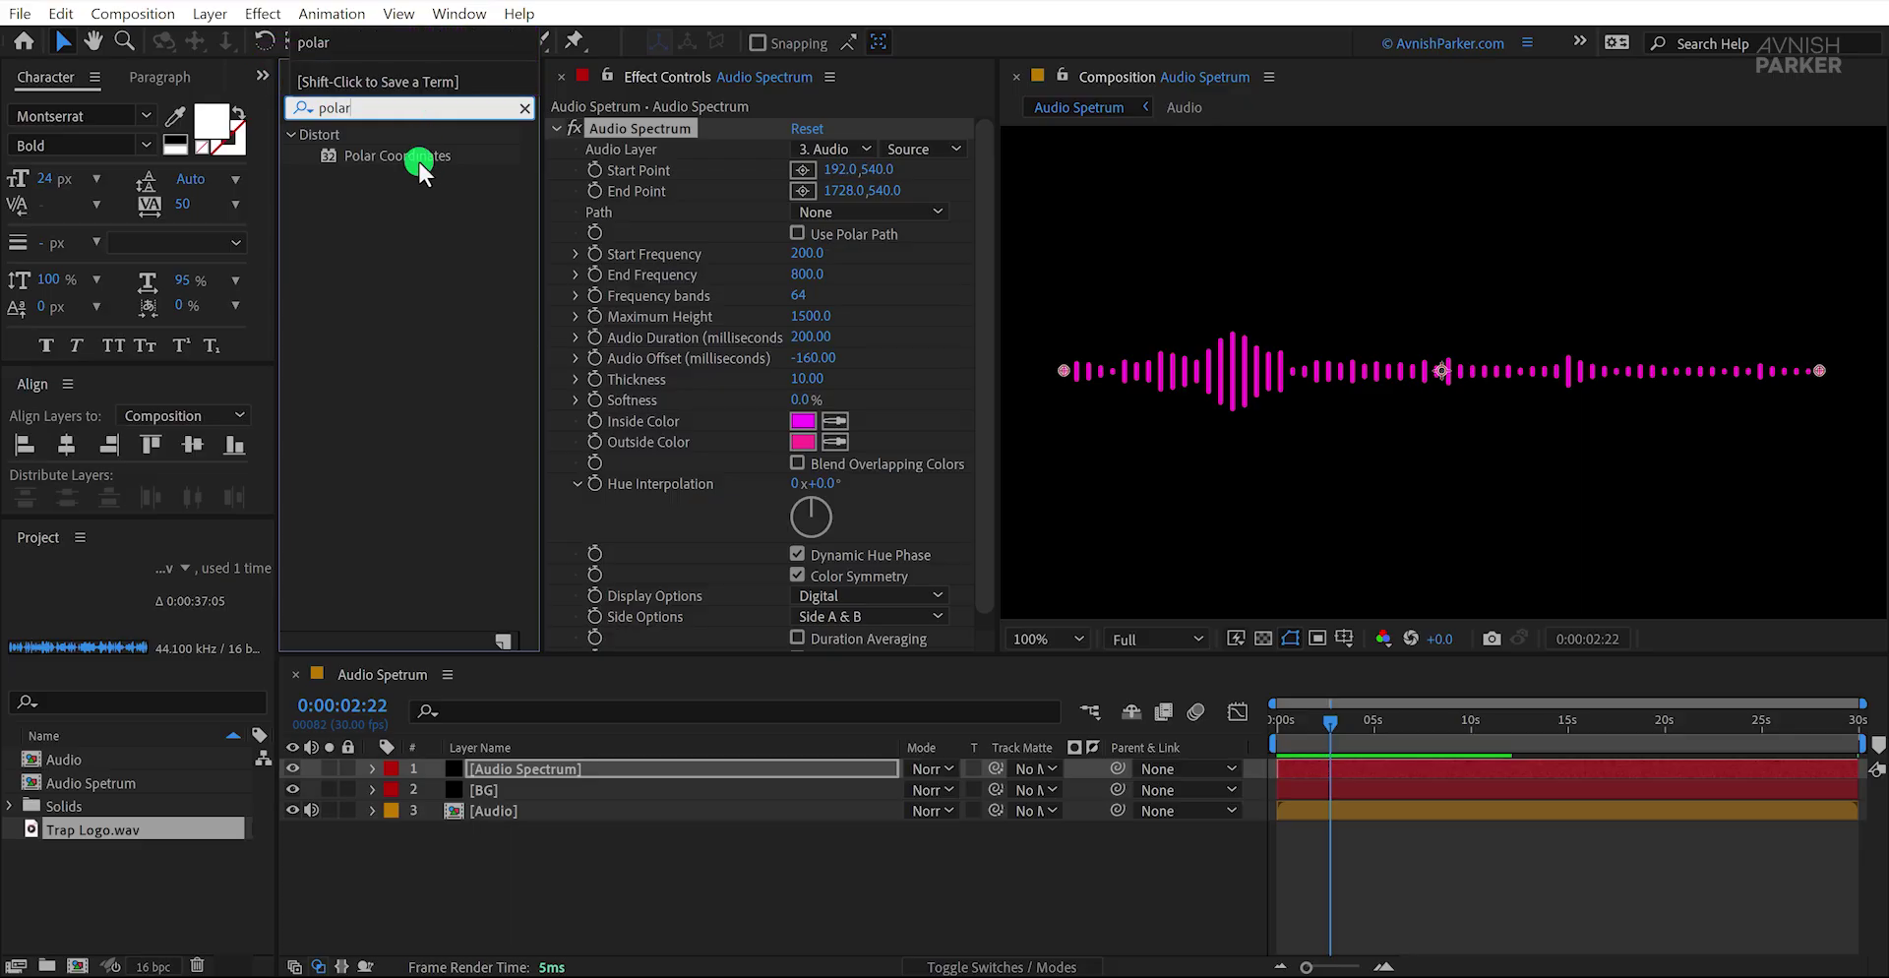
{"action": "left_click_drag", "start_coordinate": [394, 156], "coordinate": [681, 588]}
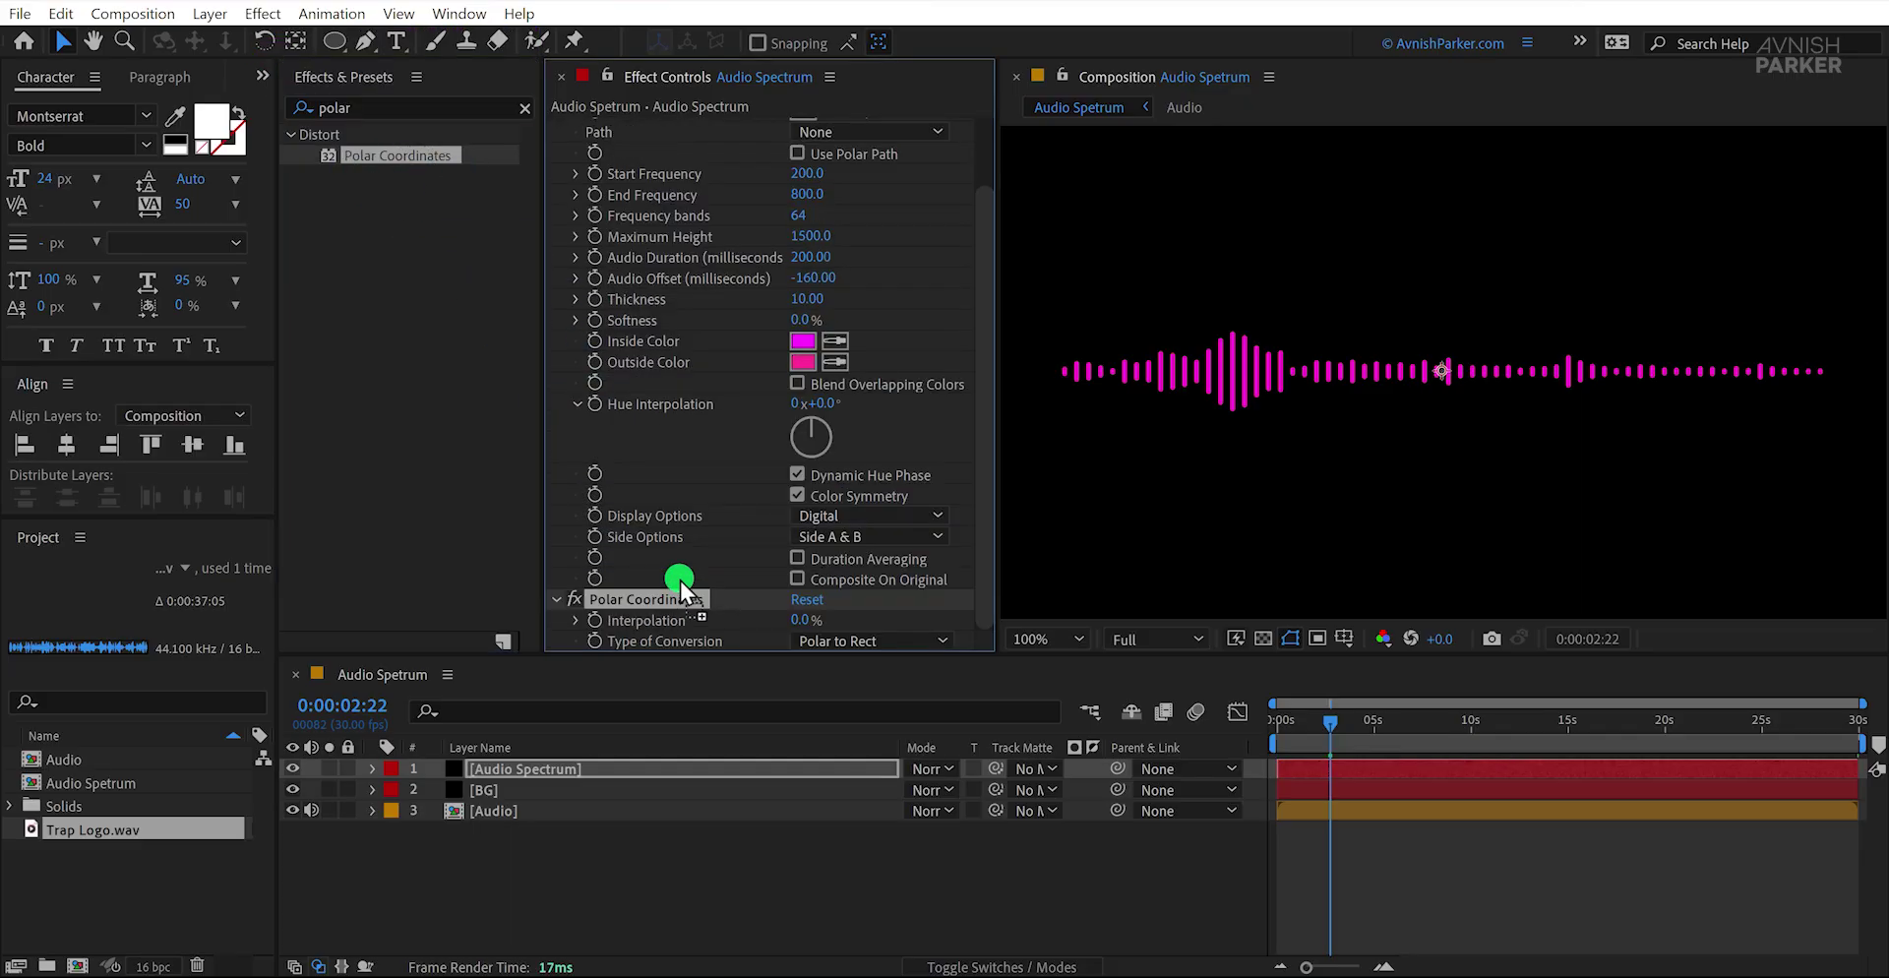
{"action": "left_click", "coordinate": [897, 638]}
{"action": "left_click", "coordinate": [872, 666]}
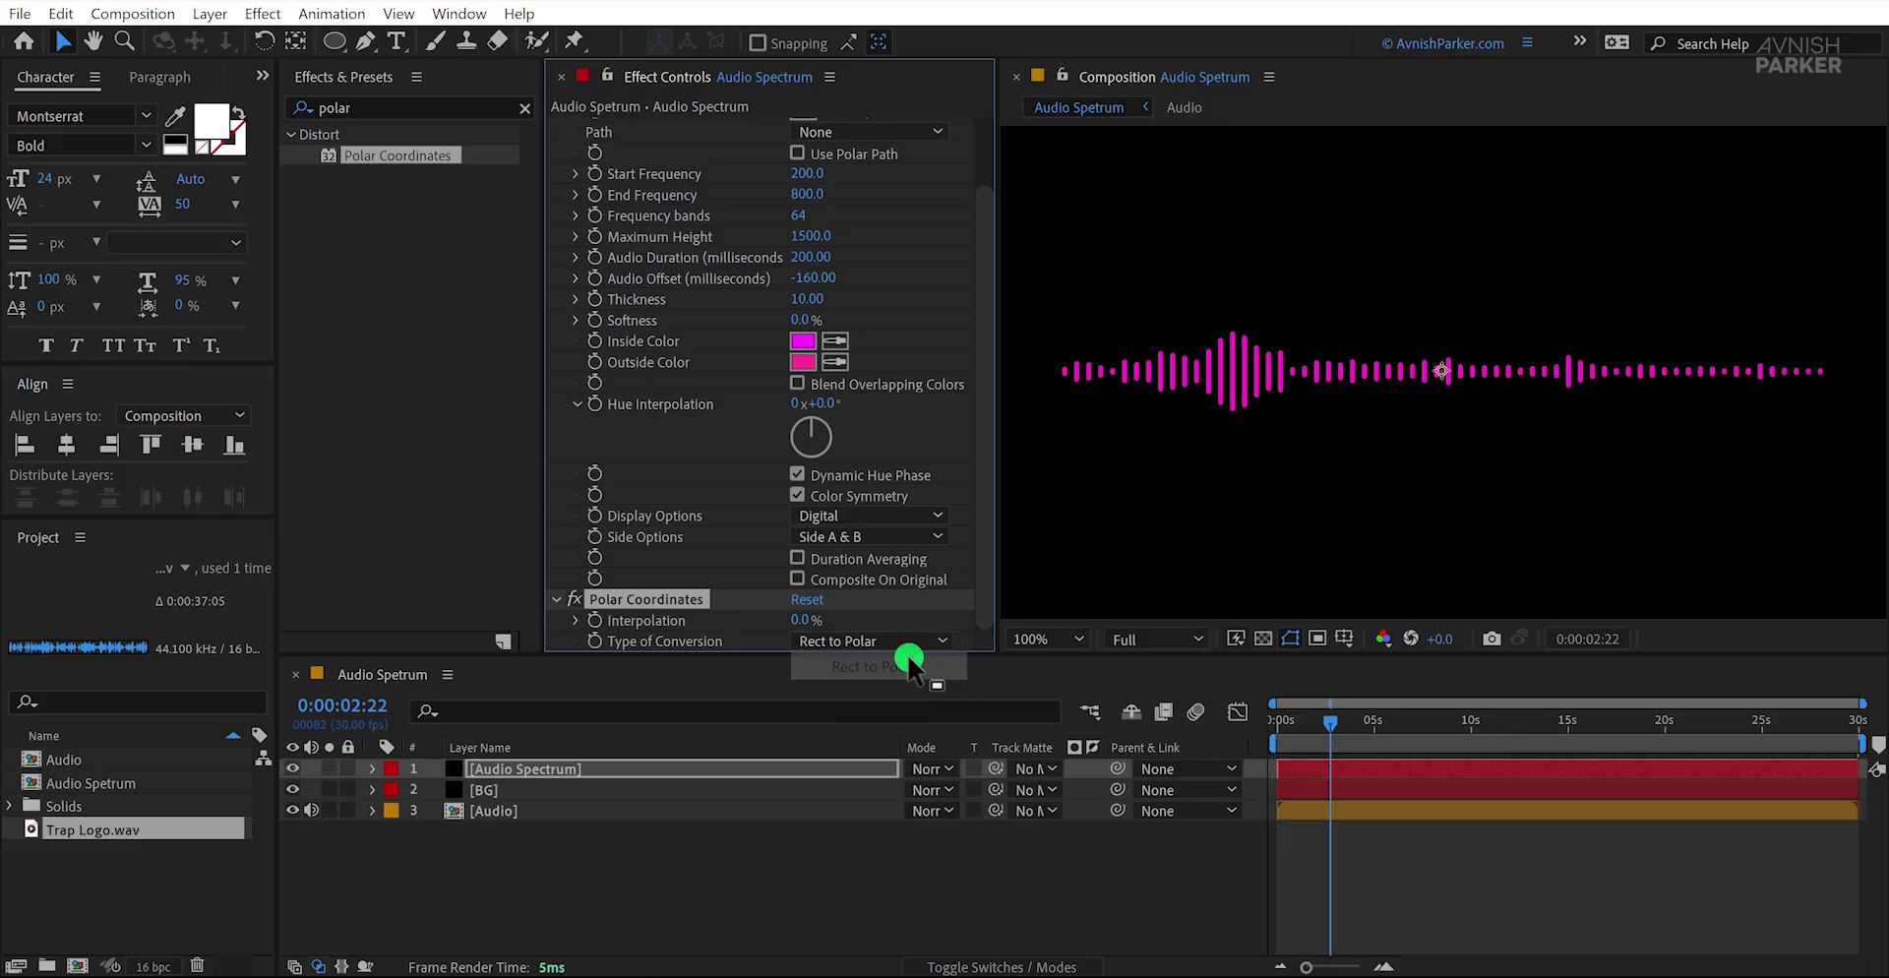
{"action": "left_click_drag", "start_coordinate": [800, 622], "coordinate": [992, 623]}
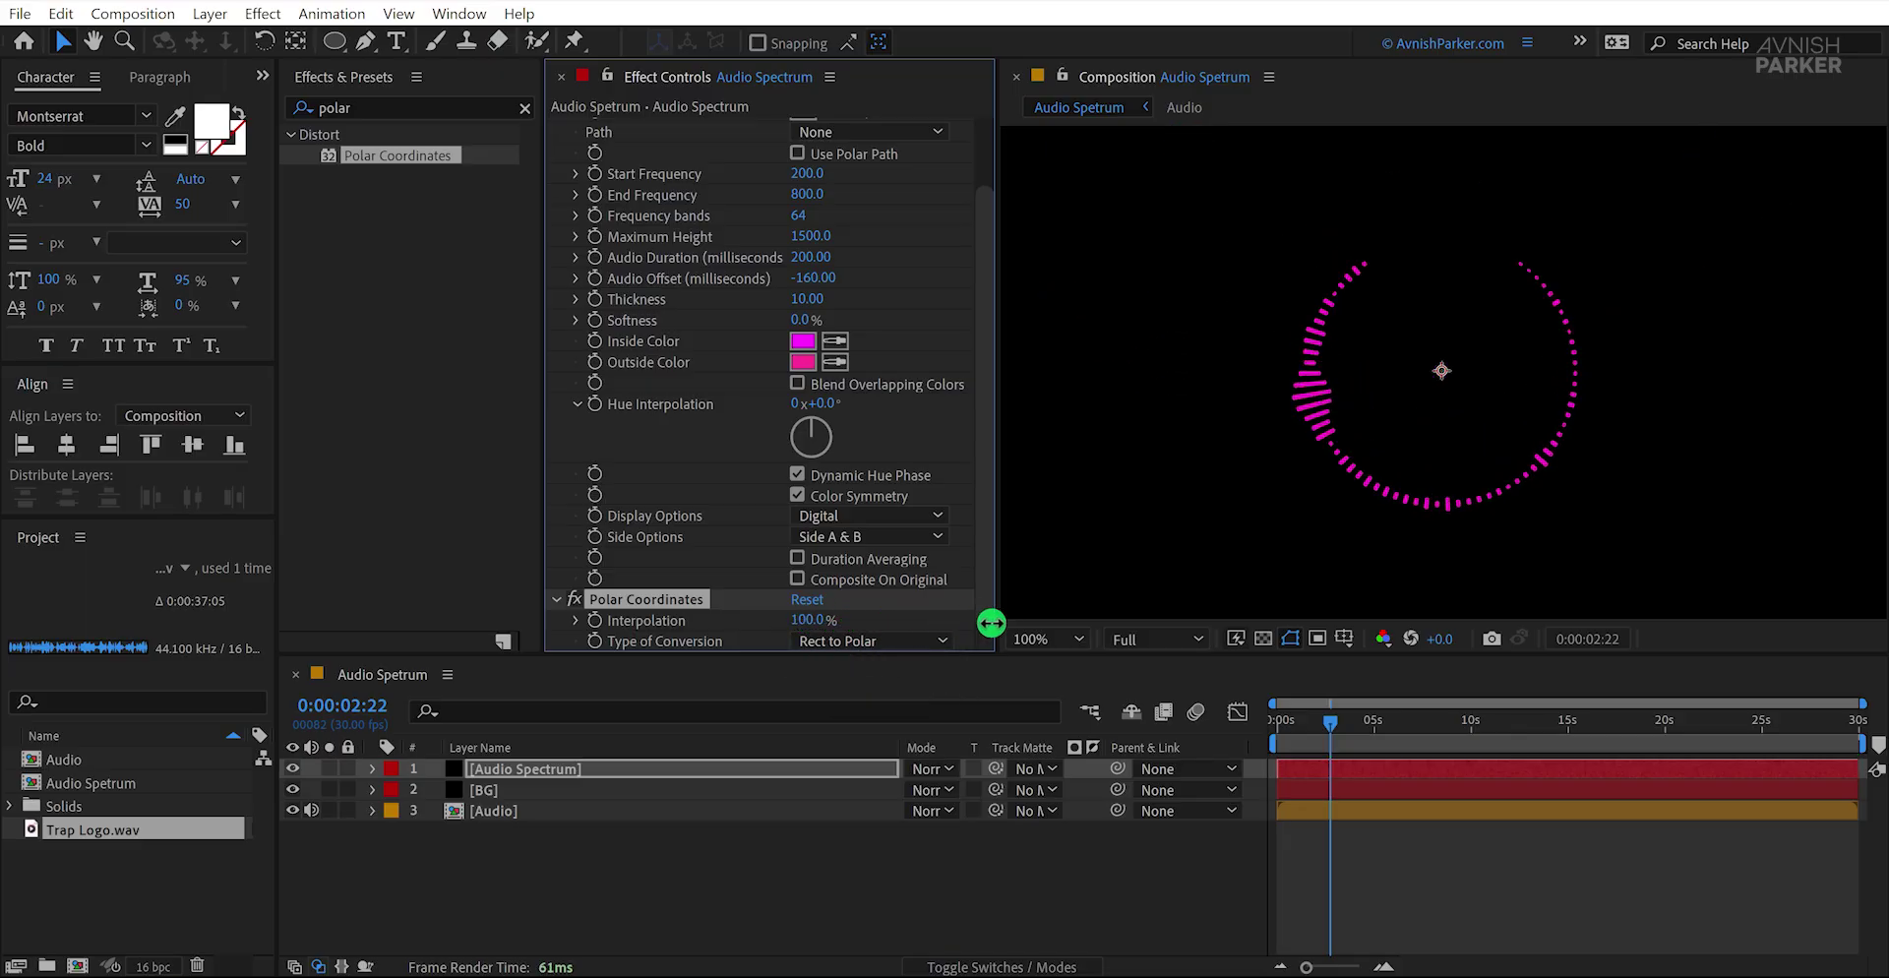
Step: Move the playhead to 0:00:04:15 and raise the spectrum's Maximum Height to 2160
{"action": "left_click_drag", "start_coordinate": [1321, 699], "coordinate": [1365, 767]}
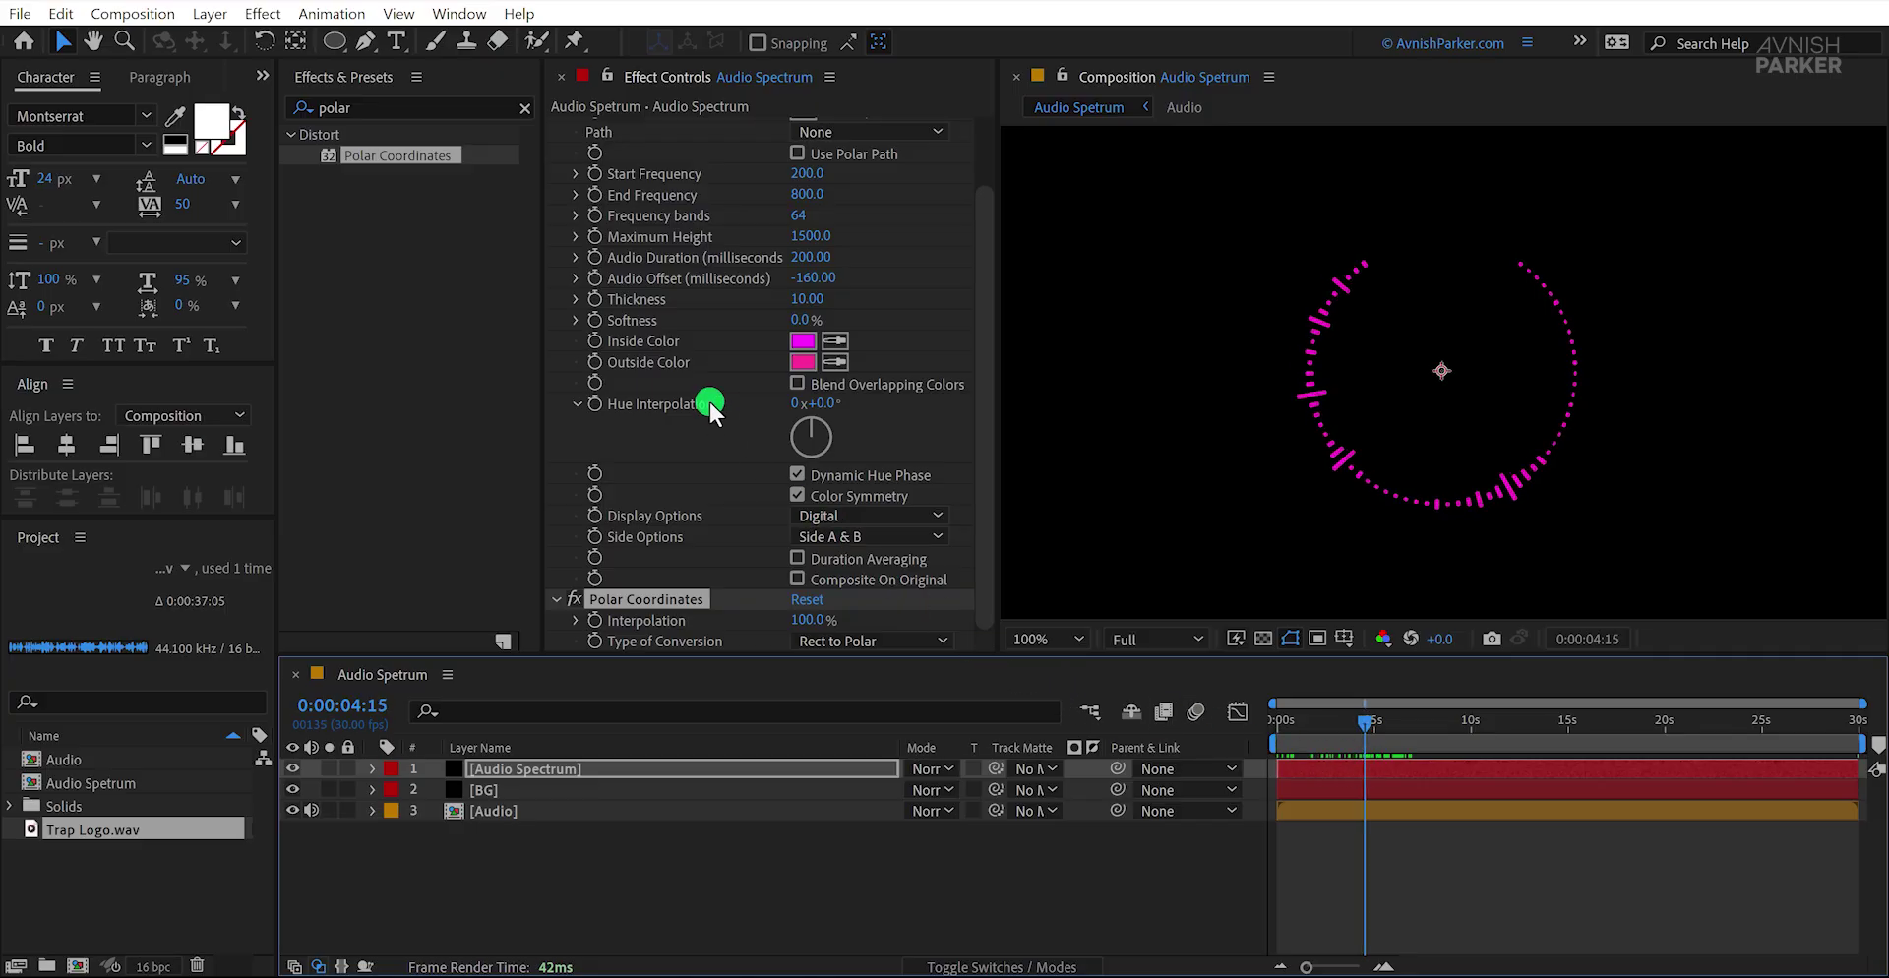
{"action": "scroll", "coordinate": [708, 399], "scroll_direction": "up", "scroll_amount": 1}
{"action": "left_click_drag", "start_coordinate": [825, 292], "coordinate": [898, 296]}
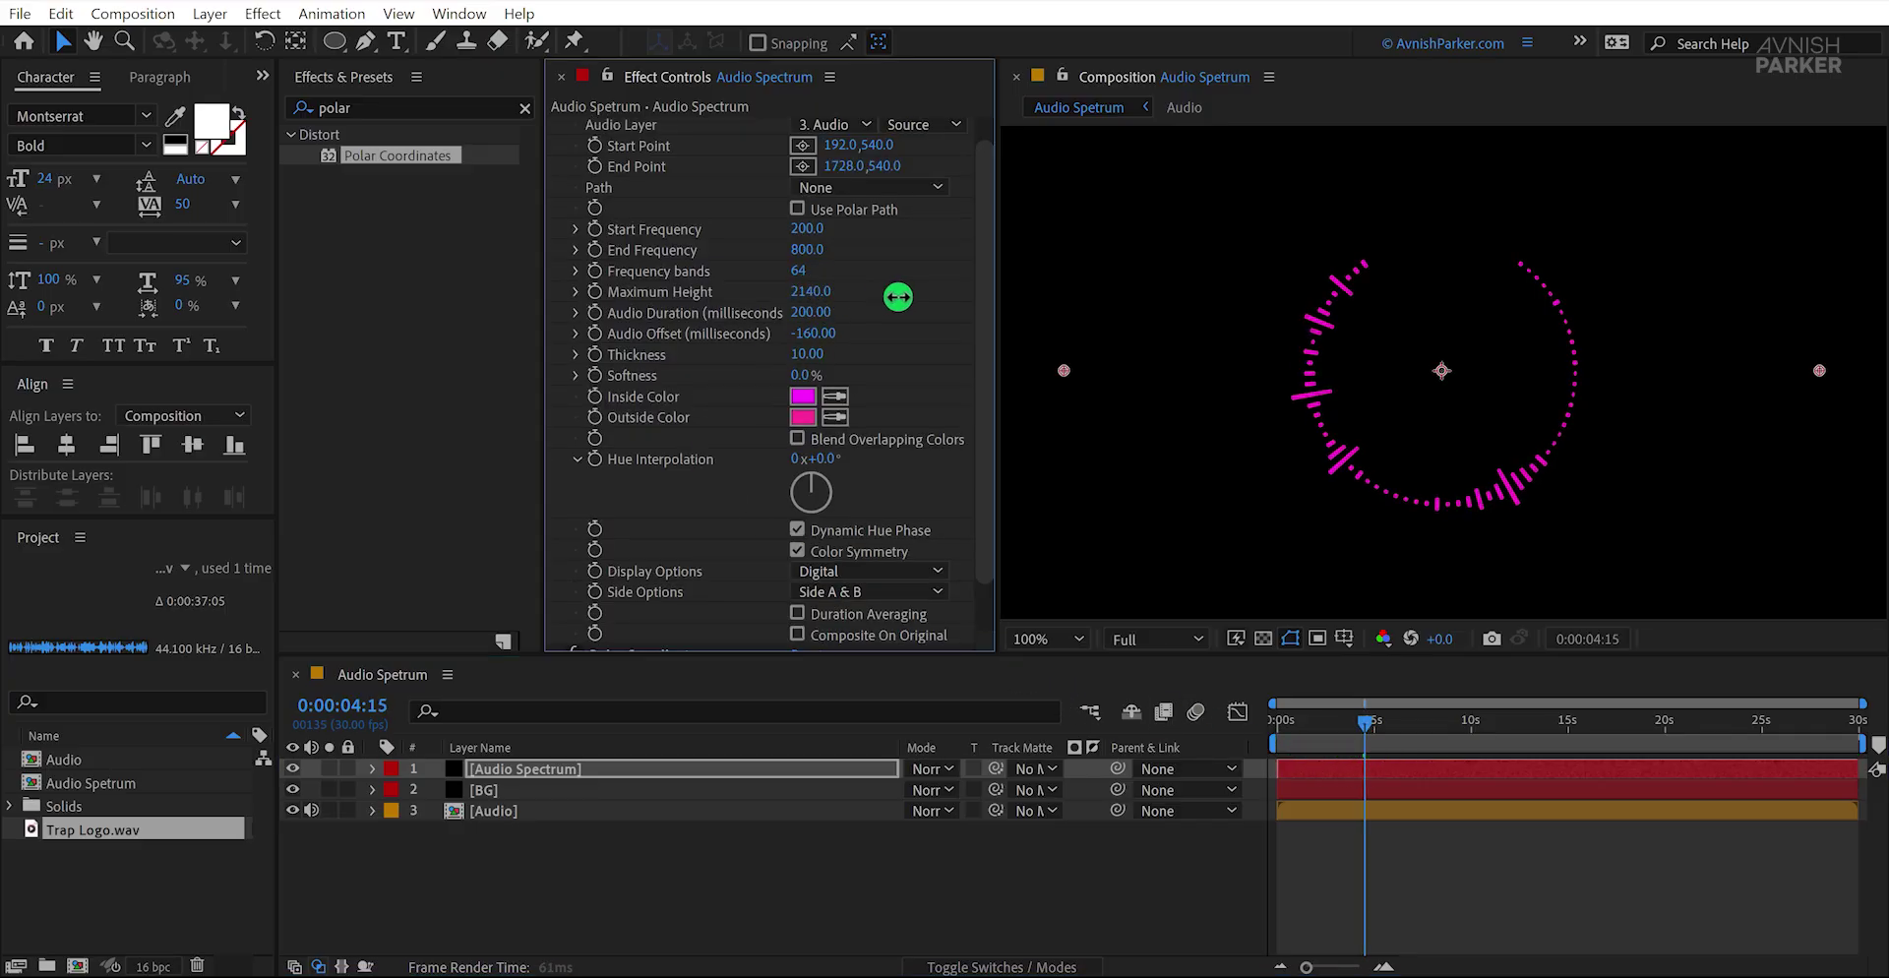
Step: Set the spectrum's Side Options to Side B and scrub the timeline to 0:00:06:12
{"action": "scroll", "coordinate": [898, 300], "scroll_direction": "down", "scroll_amount": 1}
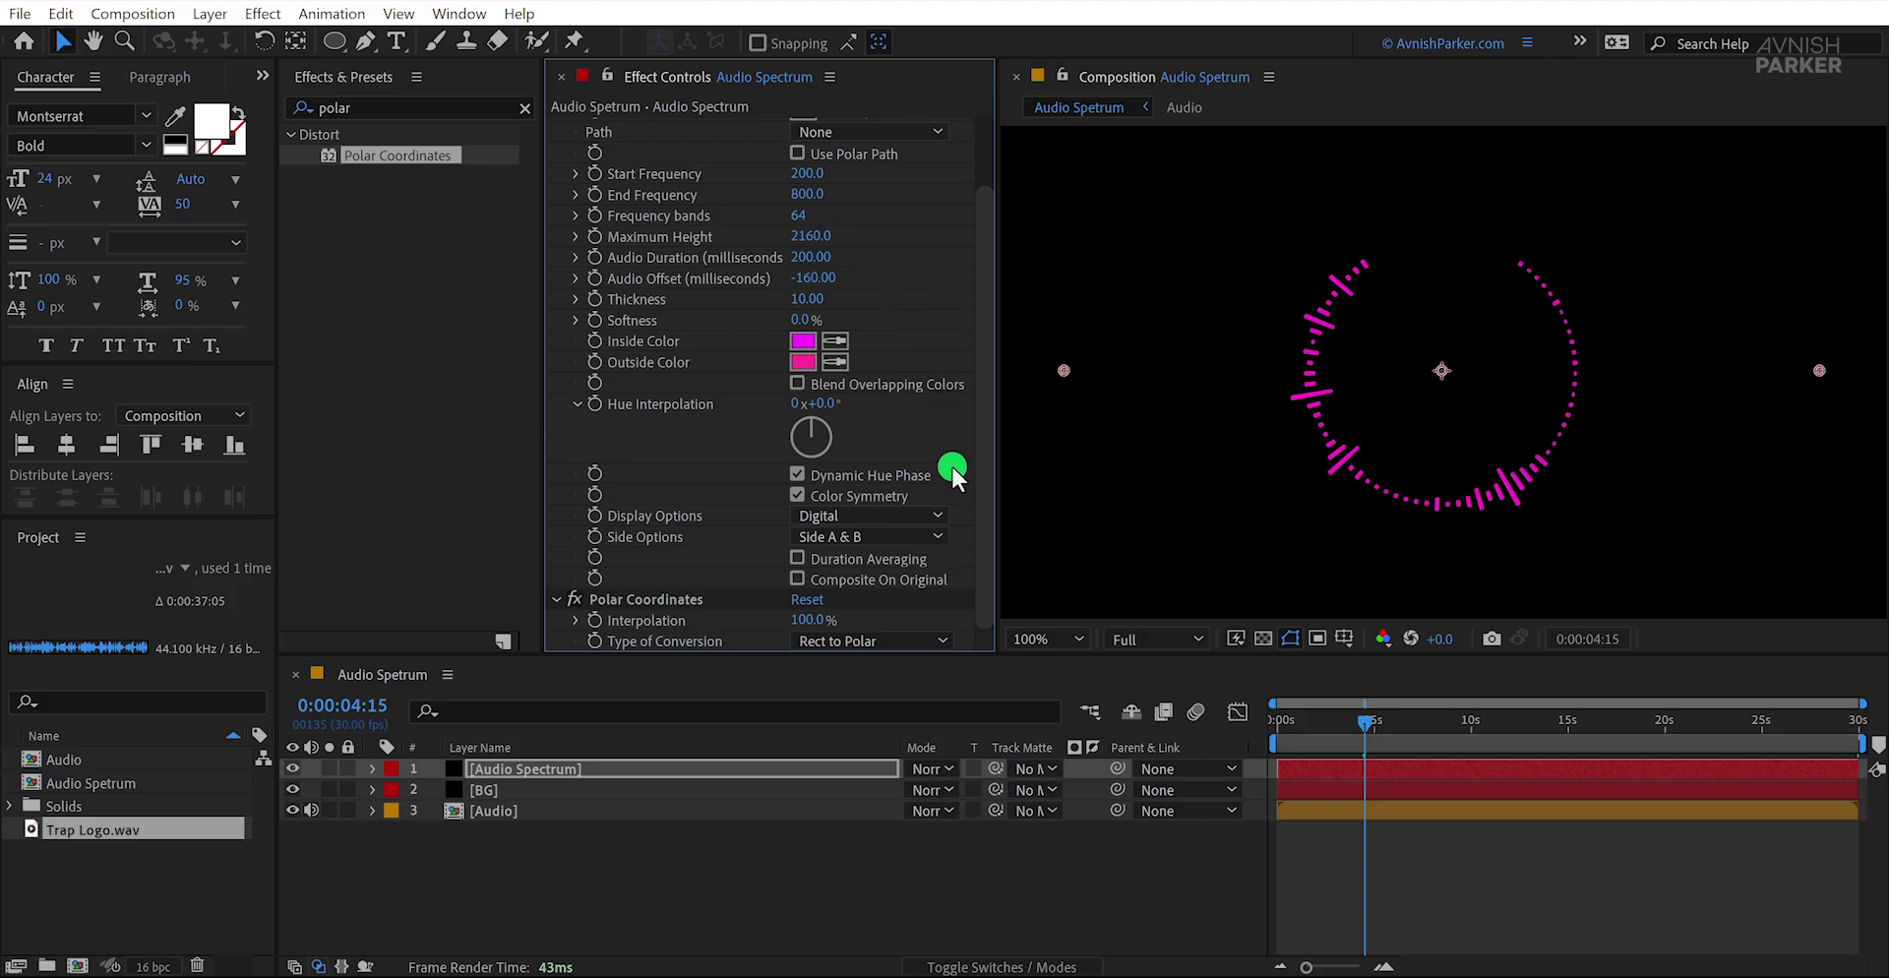
{"action": "left_click", "coordinate": [890, 538]}
{"action": "left_click", "coordinate": [883, 588]}
{"action": "left_click", "coordinate": [1316, 738]}
{"action": "left_click_drag", "start_coordinate": [1311, 738], "coordinate": [1401, 734]}
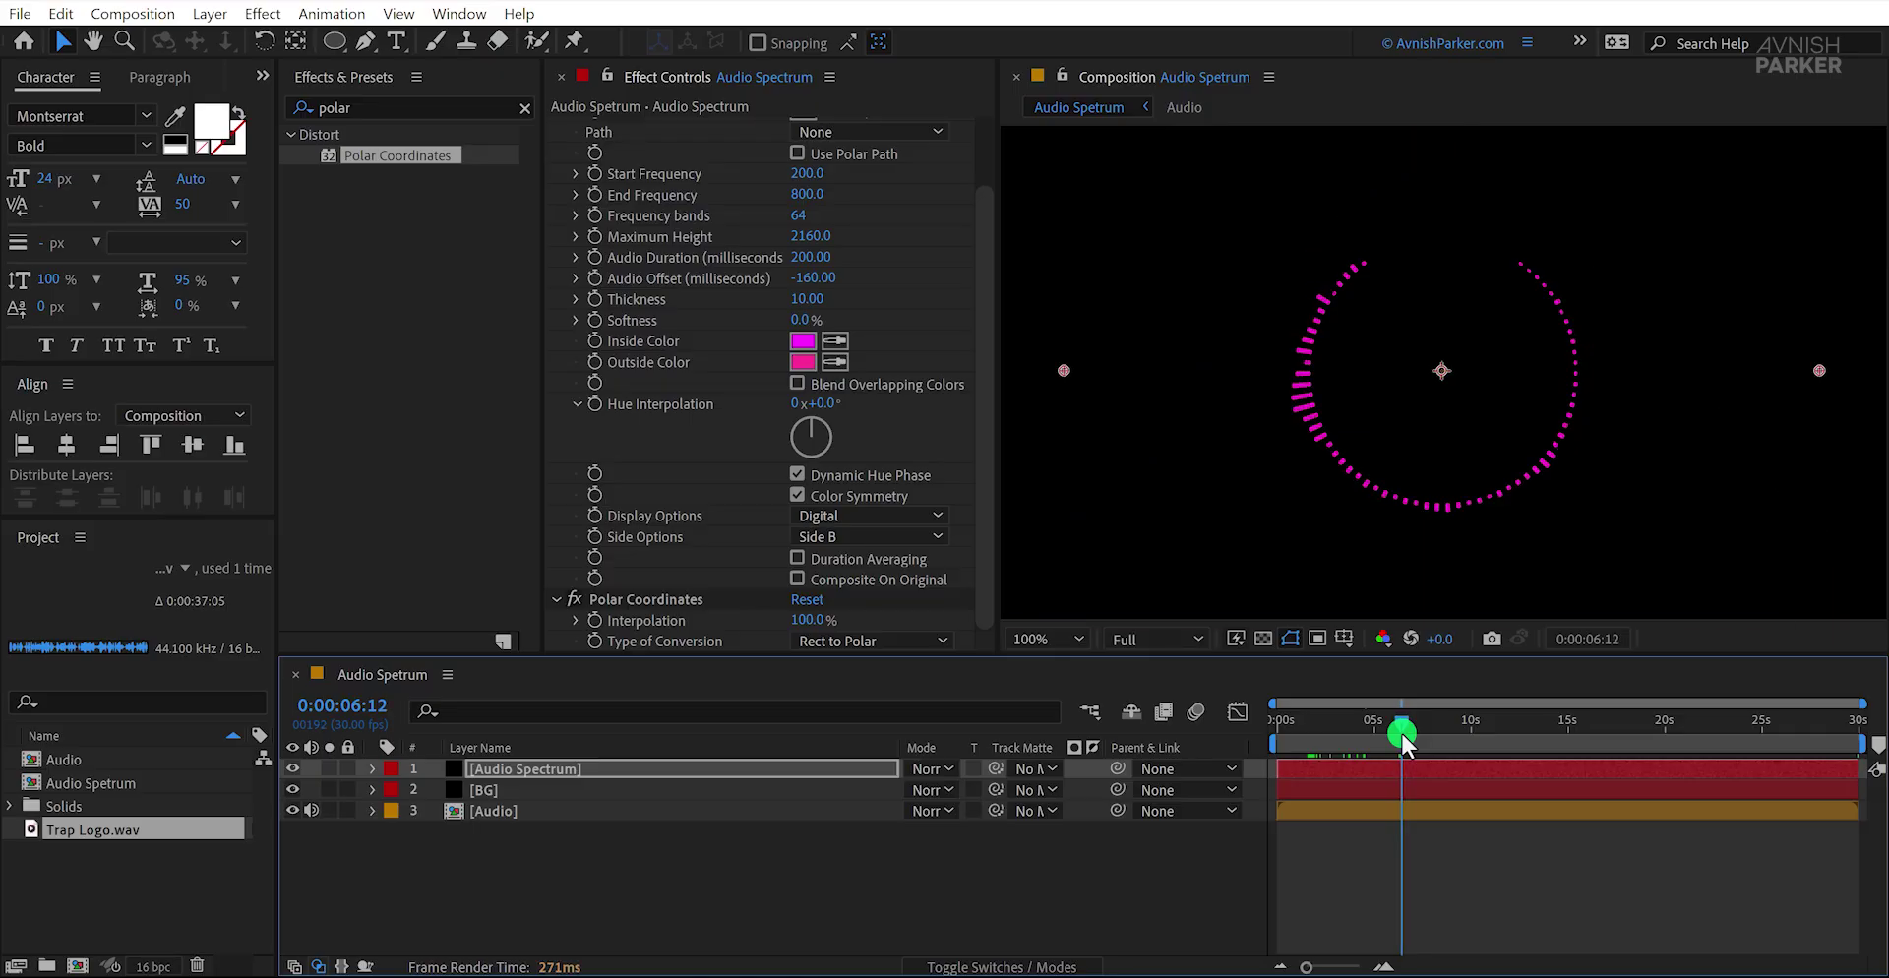
Step: Set the spectrum's End Frequency to 301 and its Start Frequency to 20
{"action": "scroll", "coordinate": [734, 409], "scroll_direction": "up", "scroll_amount": 2}
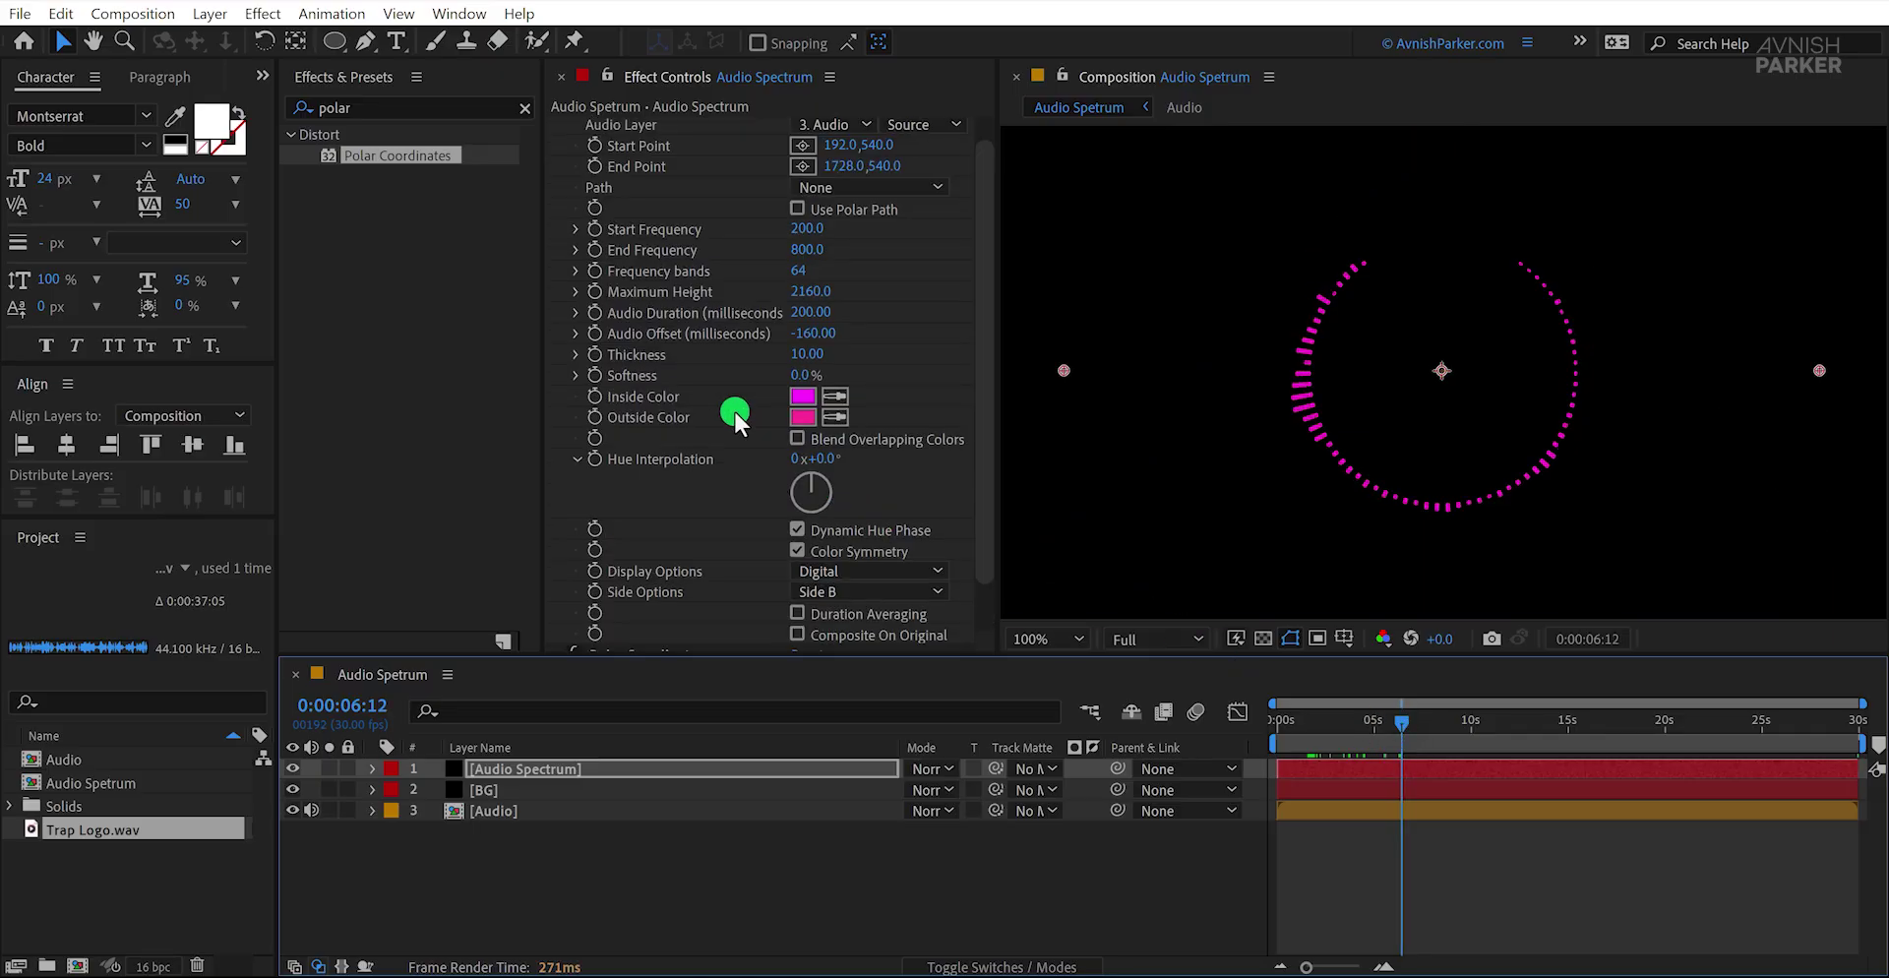
{"action": "mouse_move", "coordinate": [821, 260]}
{"action": "left_mouse_down"}
{"action": "mouse_move", "coordinate": [809, 233]}
{"action": "mouse_move", "coordinate": [841, 259]}
{"action": "left_mouse_up"}
{"action": "left_click", "coordinate": [809, 233]}
{"action": "type", "text": "20"}
{"action": "key", "text": "Return"}
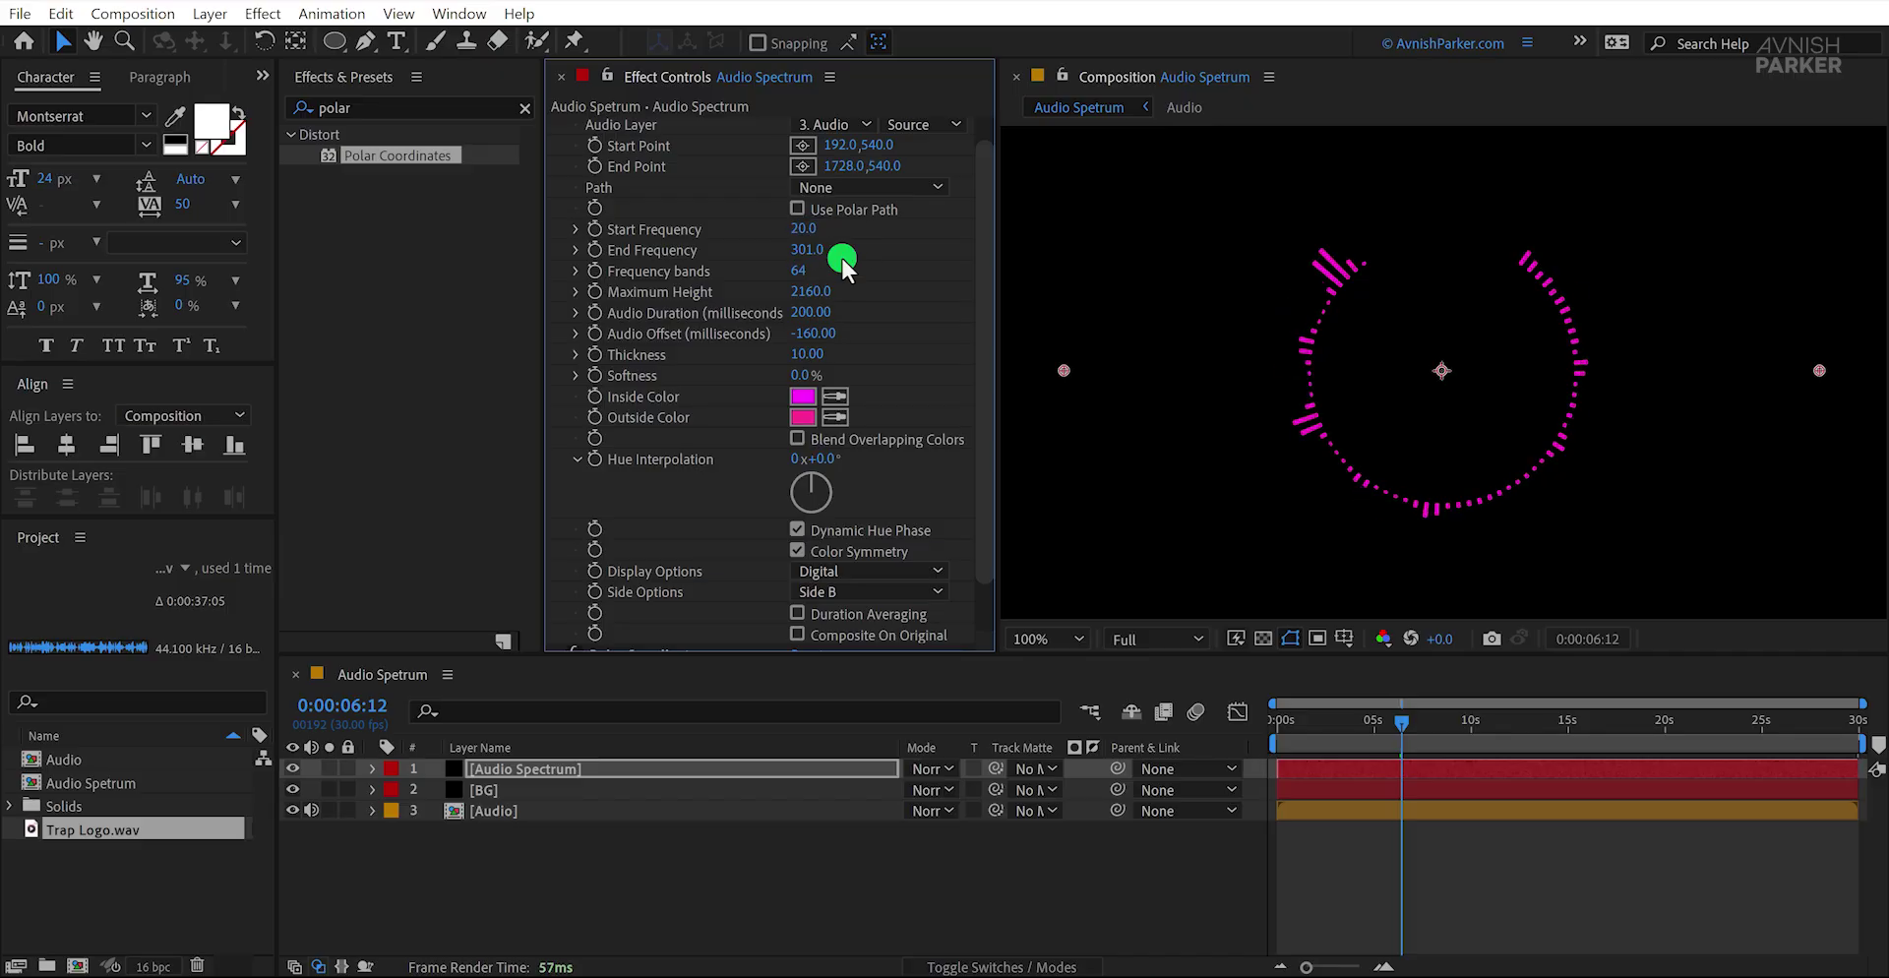
Step: Collapse the two existing effects and add the Mirror effect below Polar Coordinates on the Audio Spectrum layer
{"action": "scroll", "coordinate": [659, 271], "scroll_direction": "up", "scroll_amount": 1}
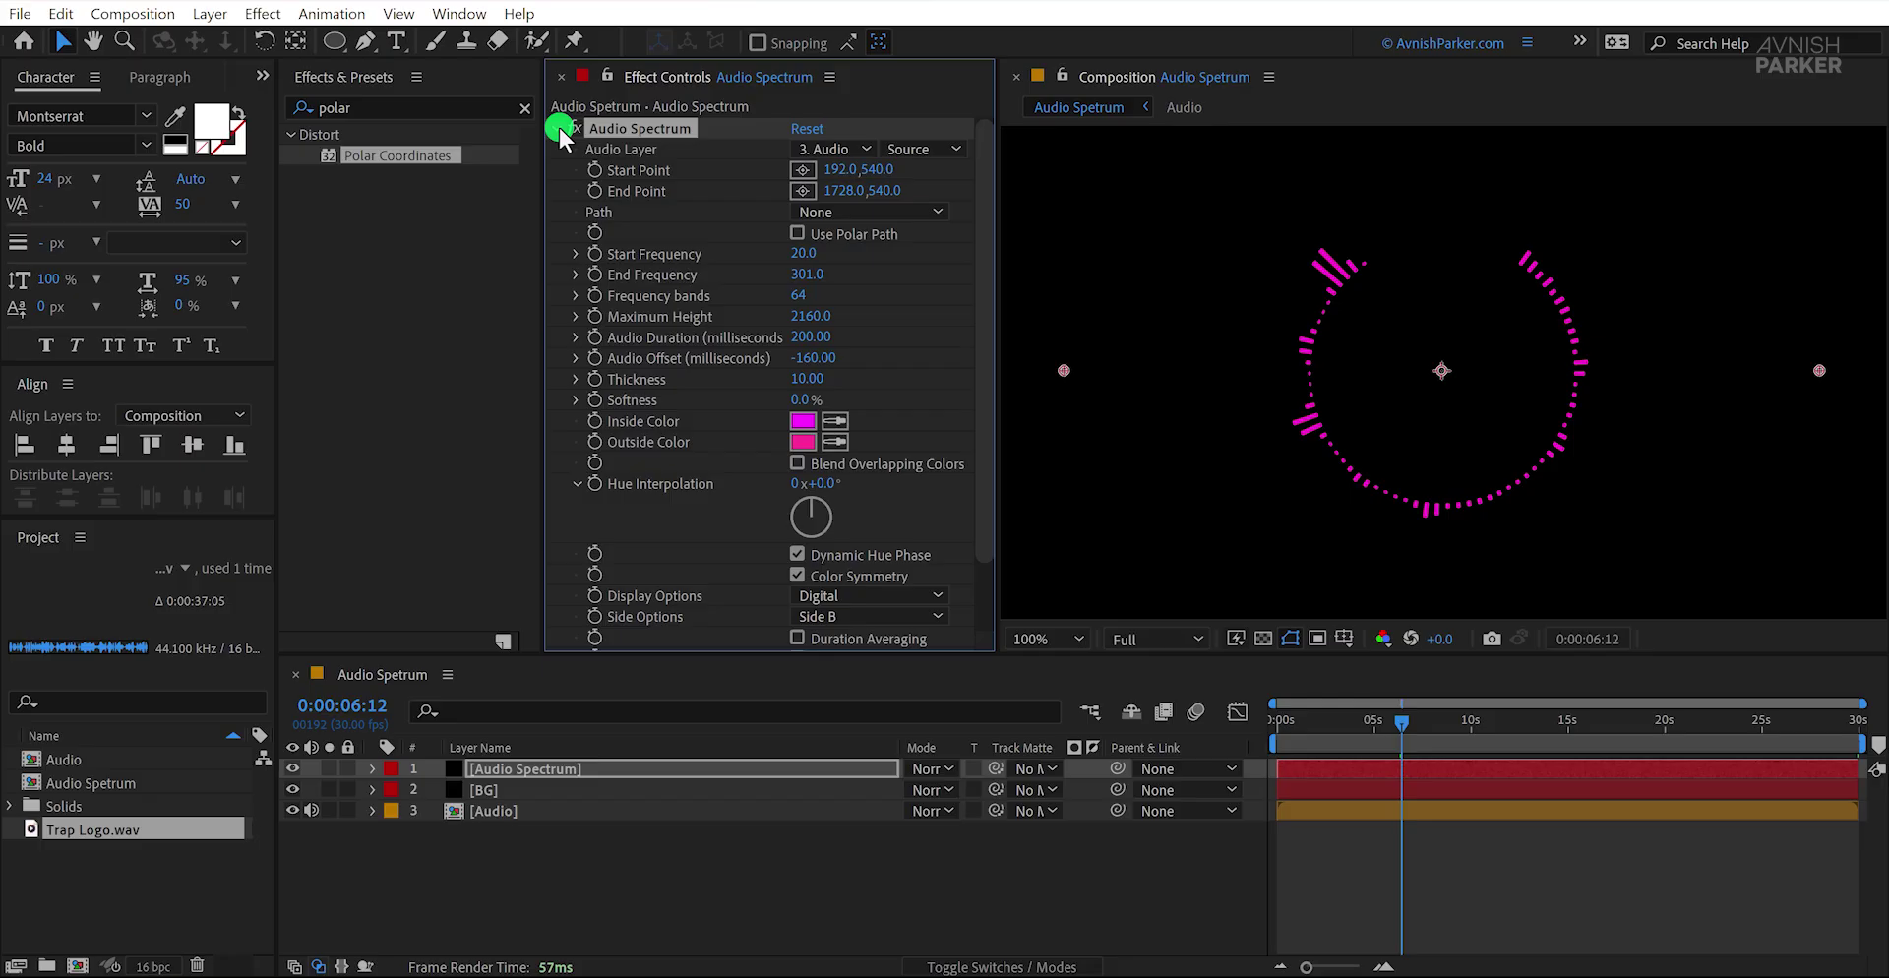
{"action": "left_click", "coordinate": [564, 131]}
{"action": "left_click", "coordinate": [555, 149]}
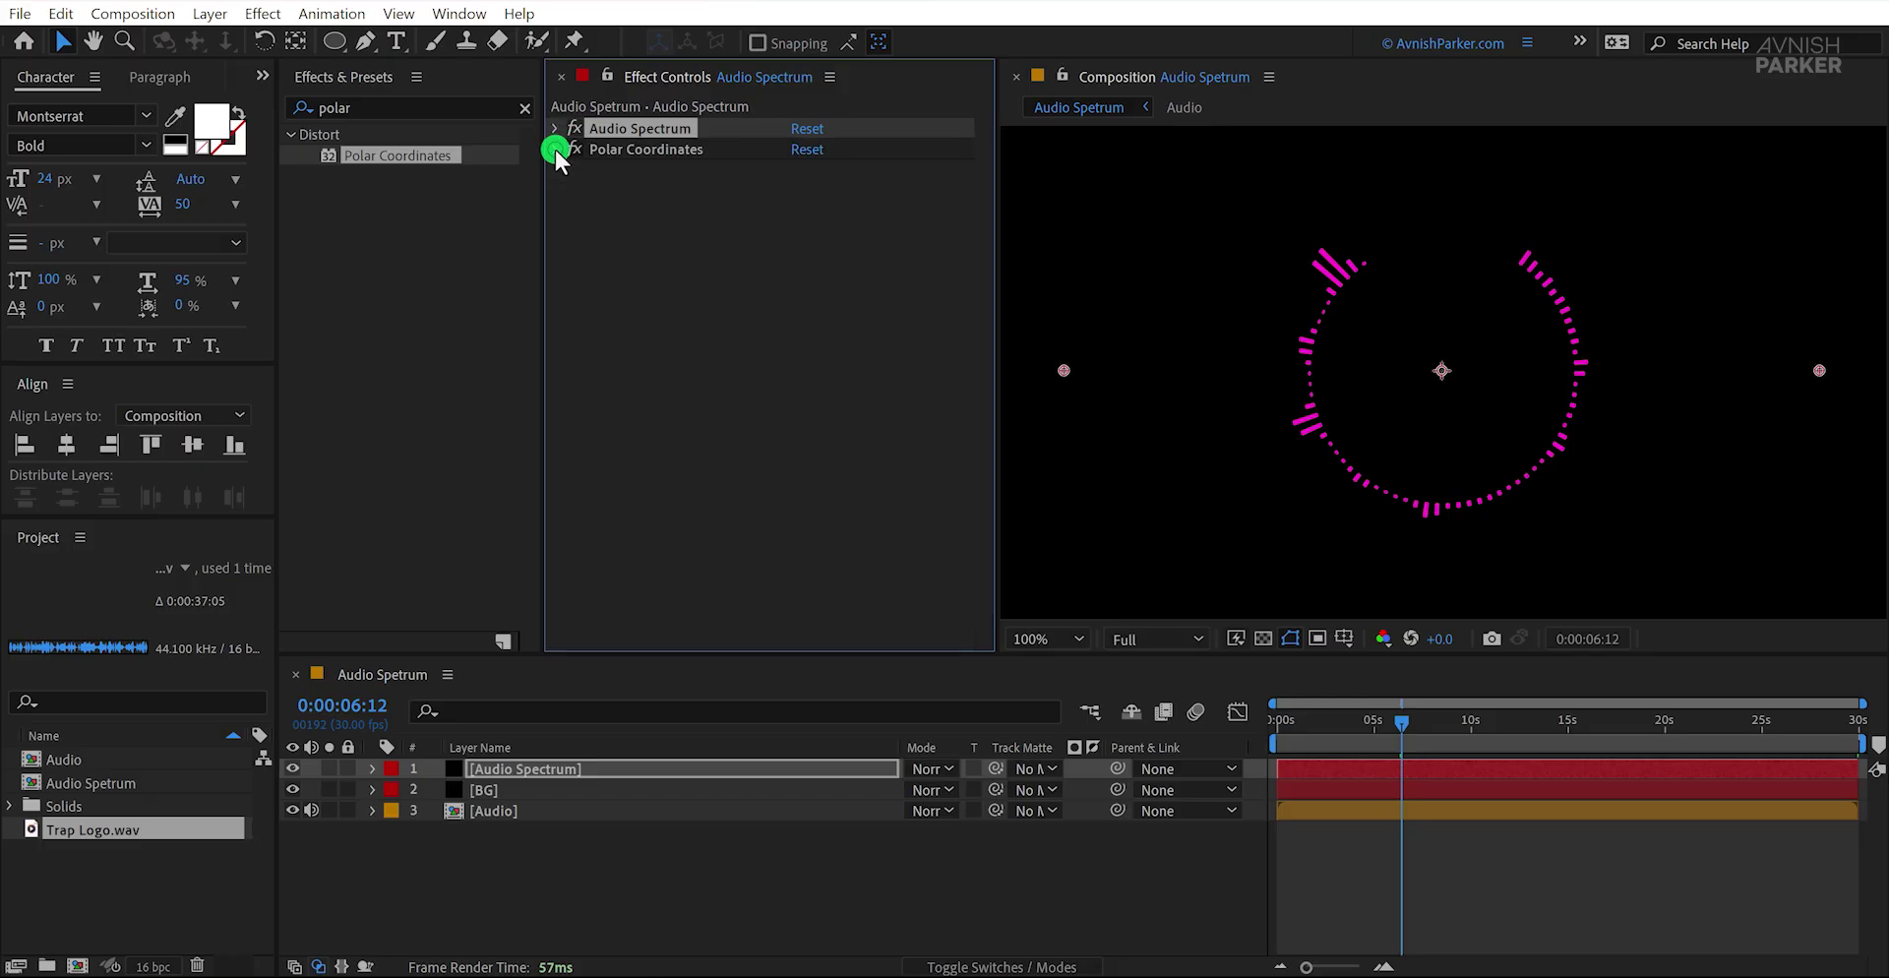
{"action": "left_click", "coordinate": [449, 108]}
{"action": "type", "text": "mirr"}
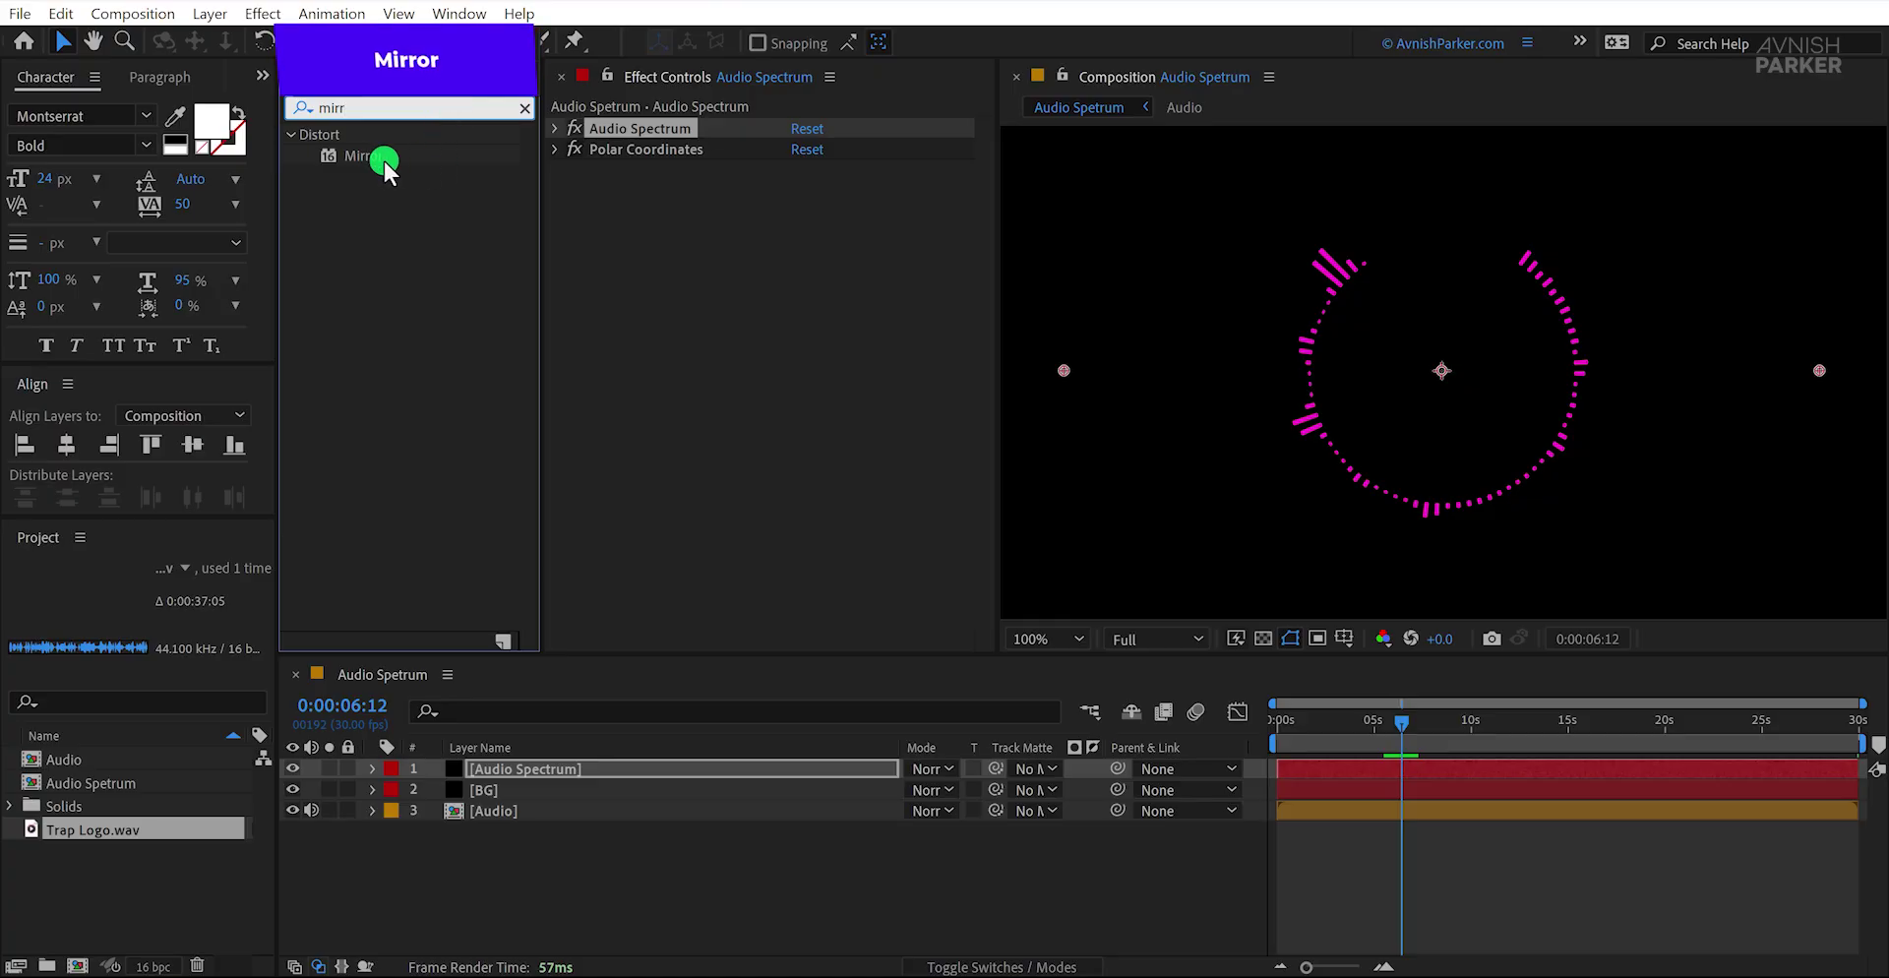
{"action": "left_click_drag", "start_coordinate": [367, 156], "coordinate": [657, 246]}
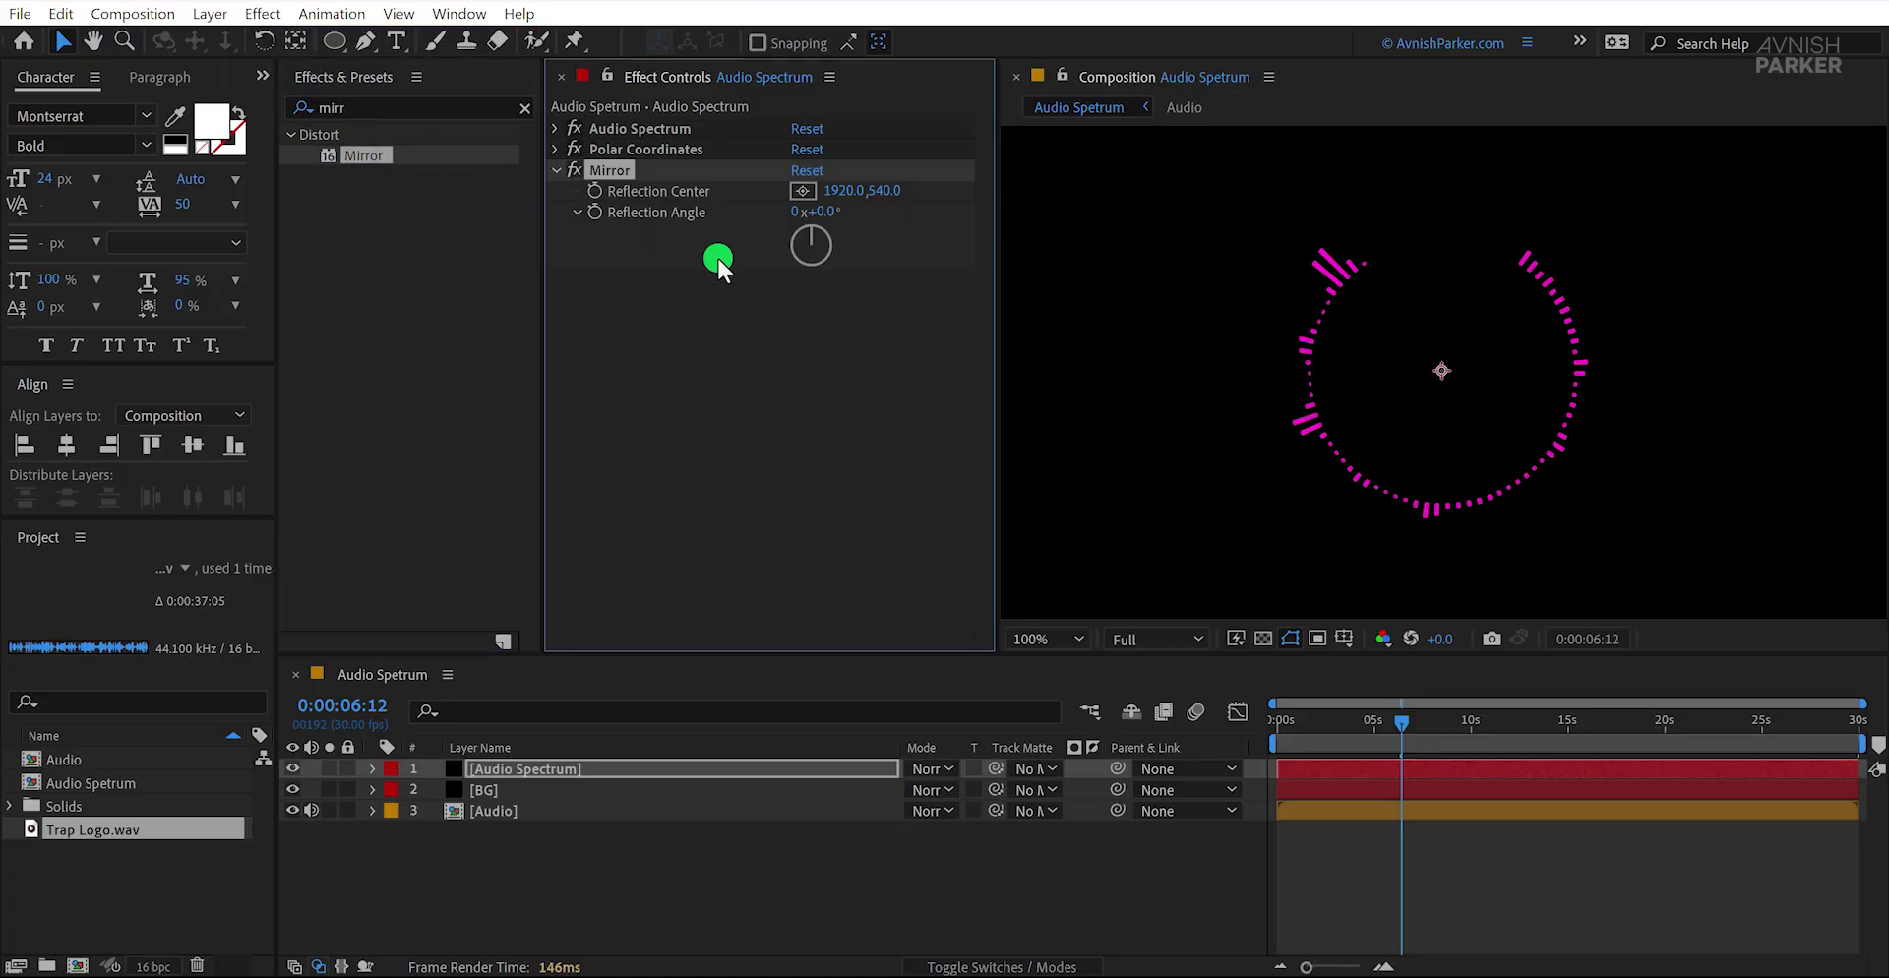
Step: Set the Mirror effect's Reflection Center to 960, 540 and check the mirrored spectrum at 0:00:08:17
{"action": "left_click", "coordinate": [844, 190]}
{"action": "key", "text": "Return"}
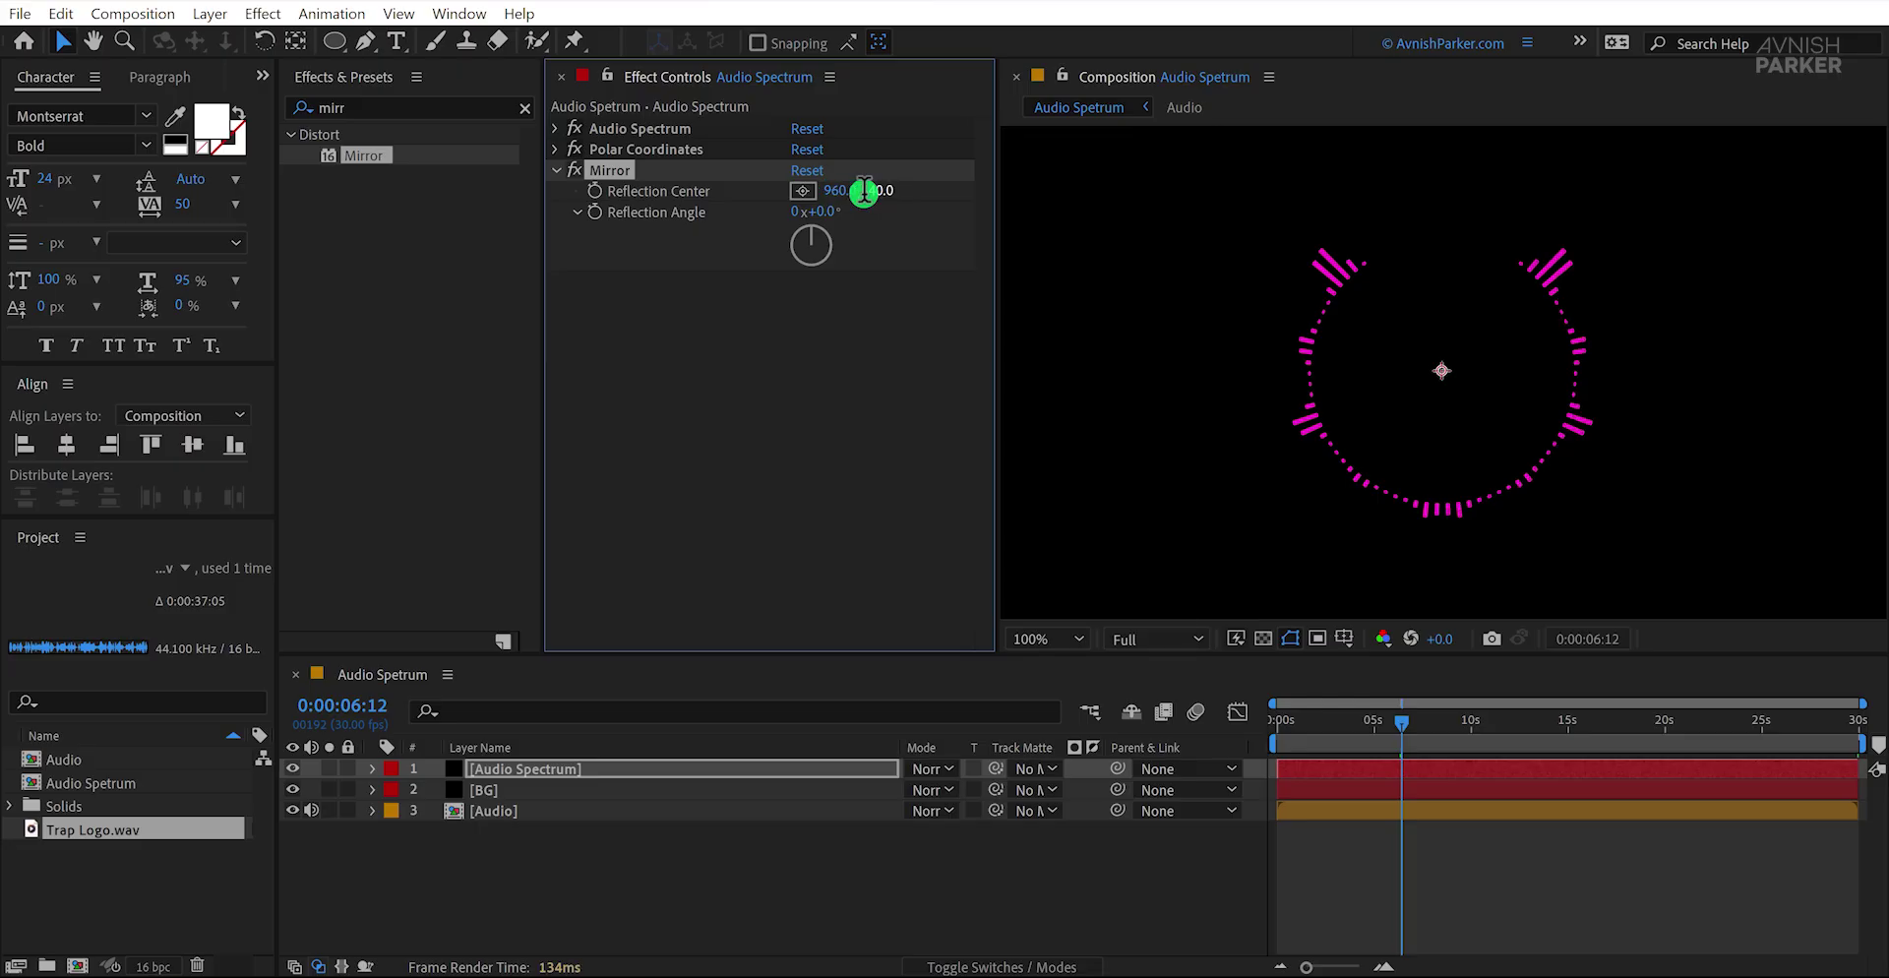
{"action": "left_click_drag", "start_coordinate": [1289, 717], "coordinate": [1443, 746]}
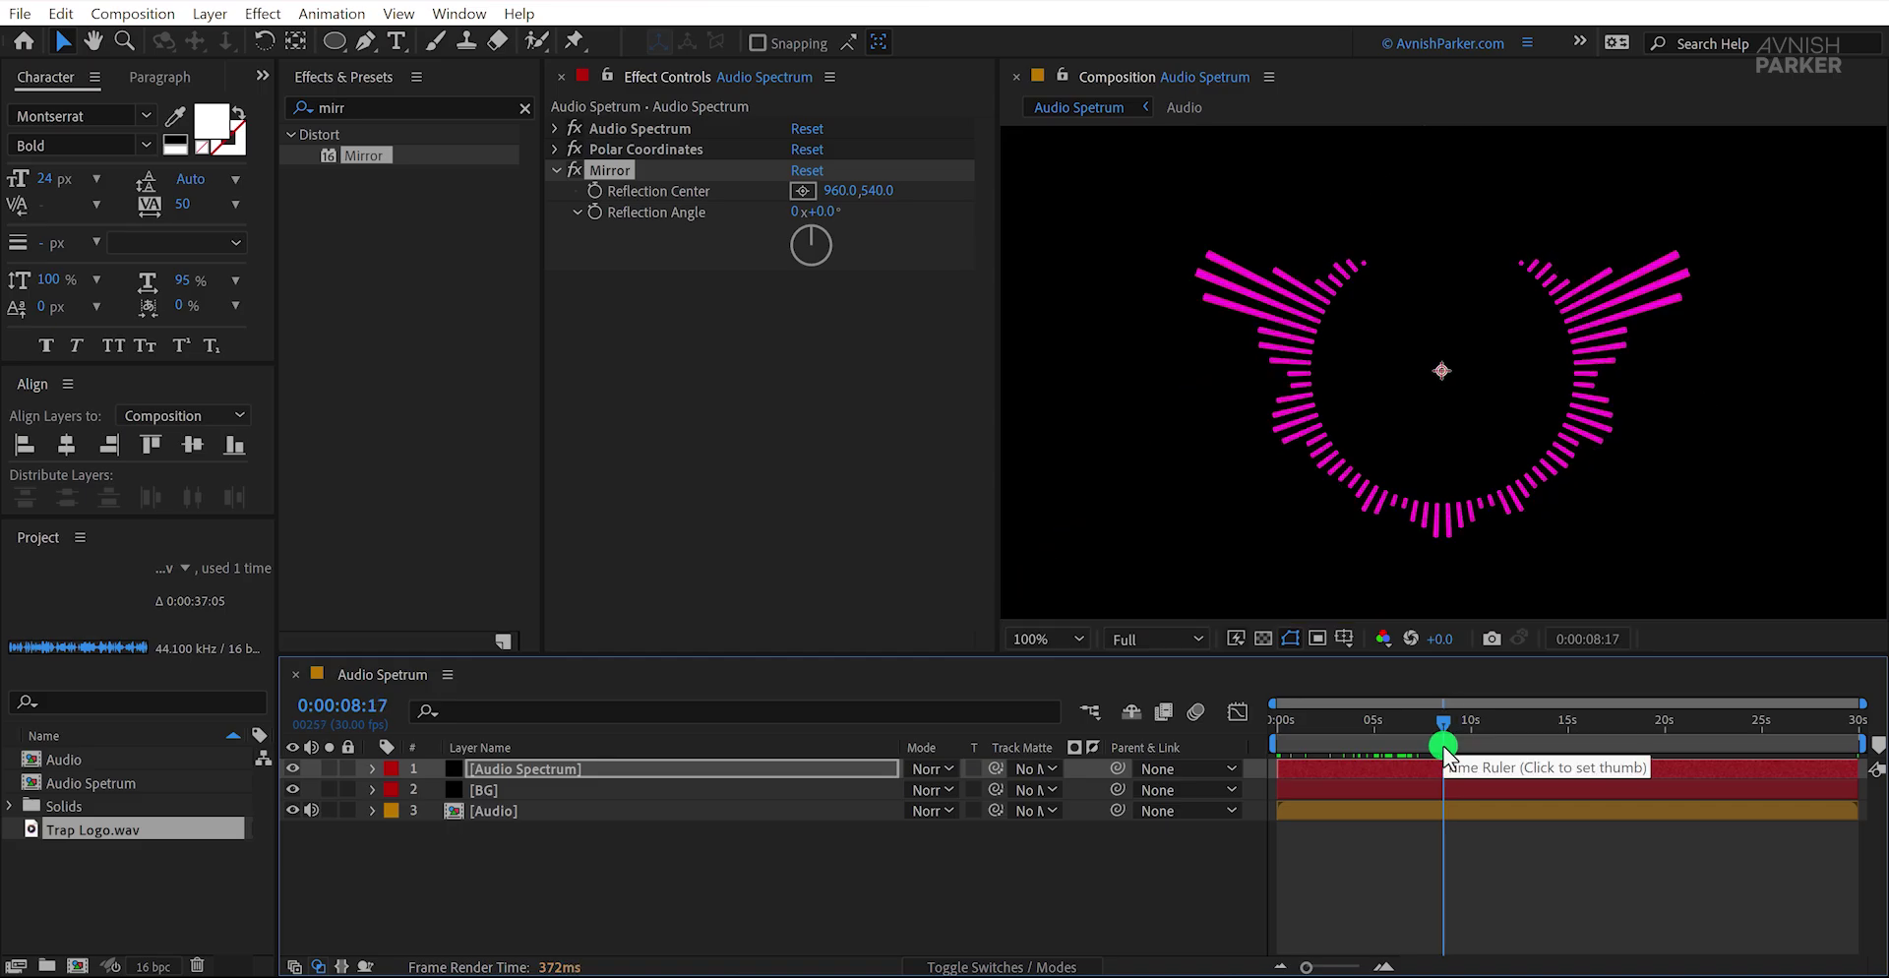
Step: Set the spectrum's Maximum Height to 1280 and the Audio Spectrum layer's Rotation to -90°, checking the animation up to 0:00:08:09
{"action": "left_click", "coordinate": [557, 129]}
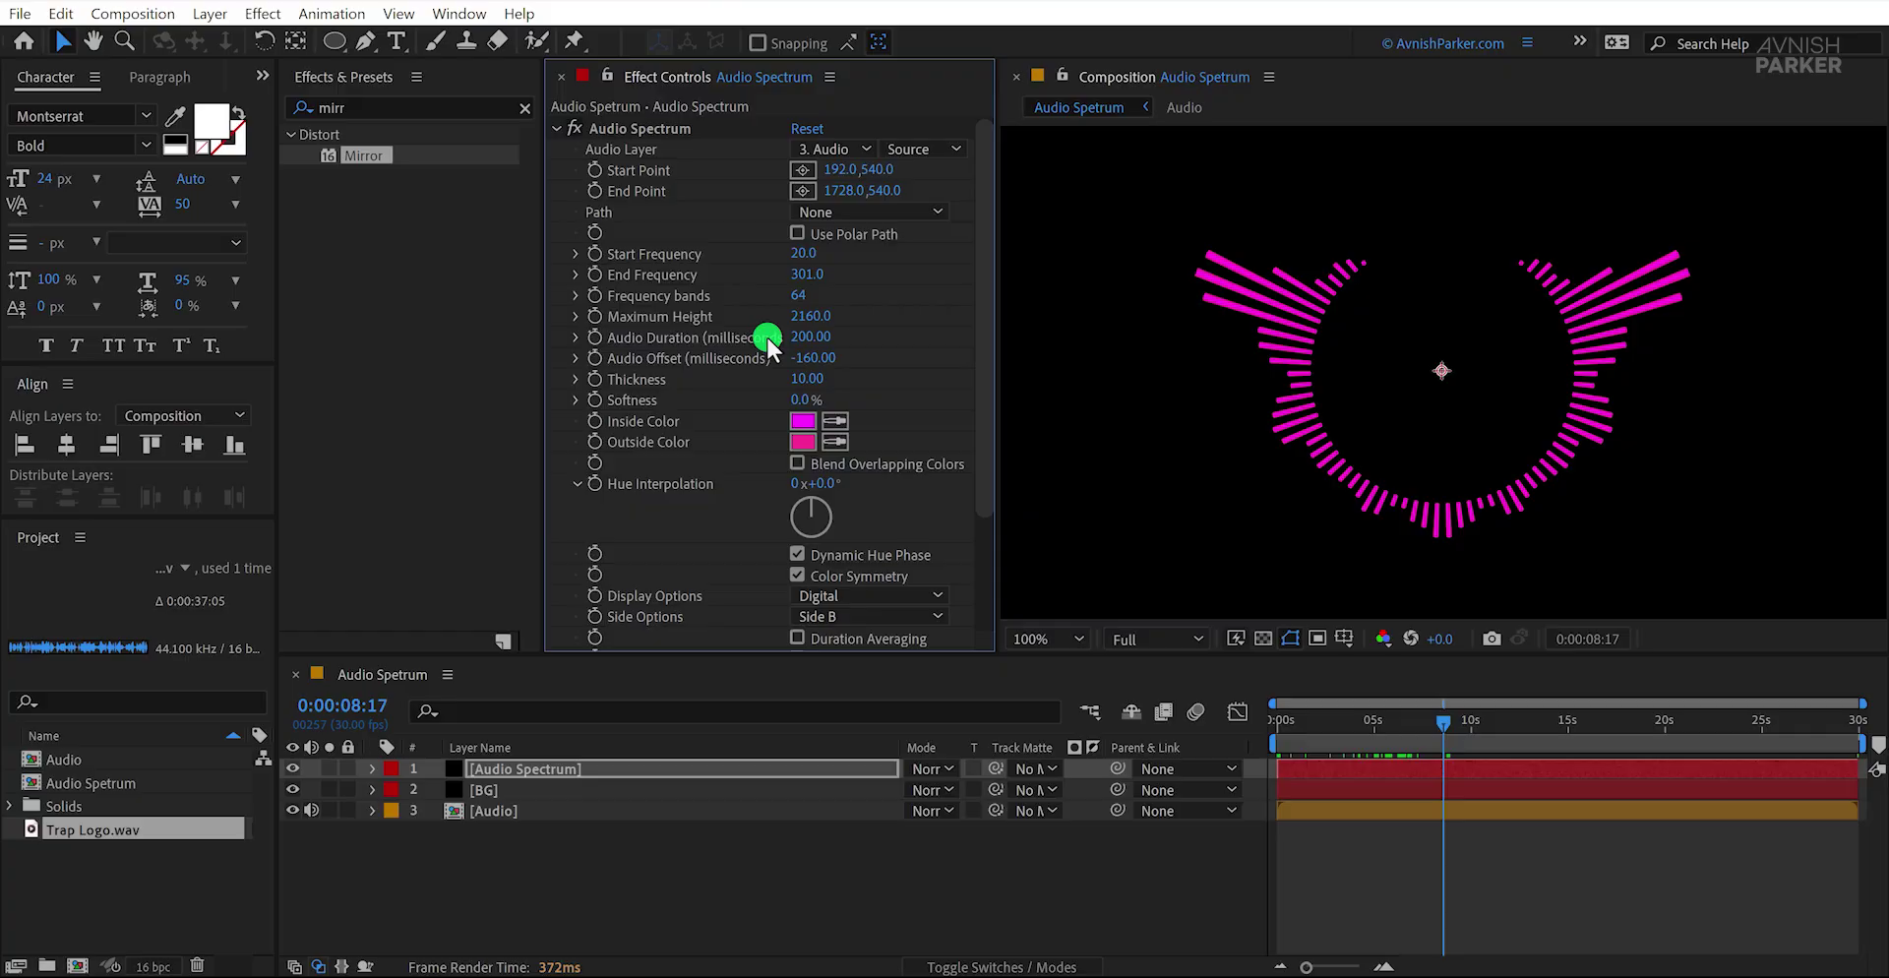
{"action": "left_click_drag", "start_coordinate": [801, 314], "coordinate": [736, 347]}
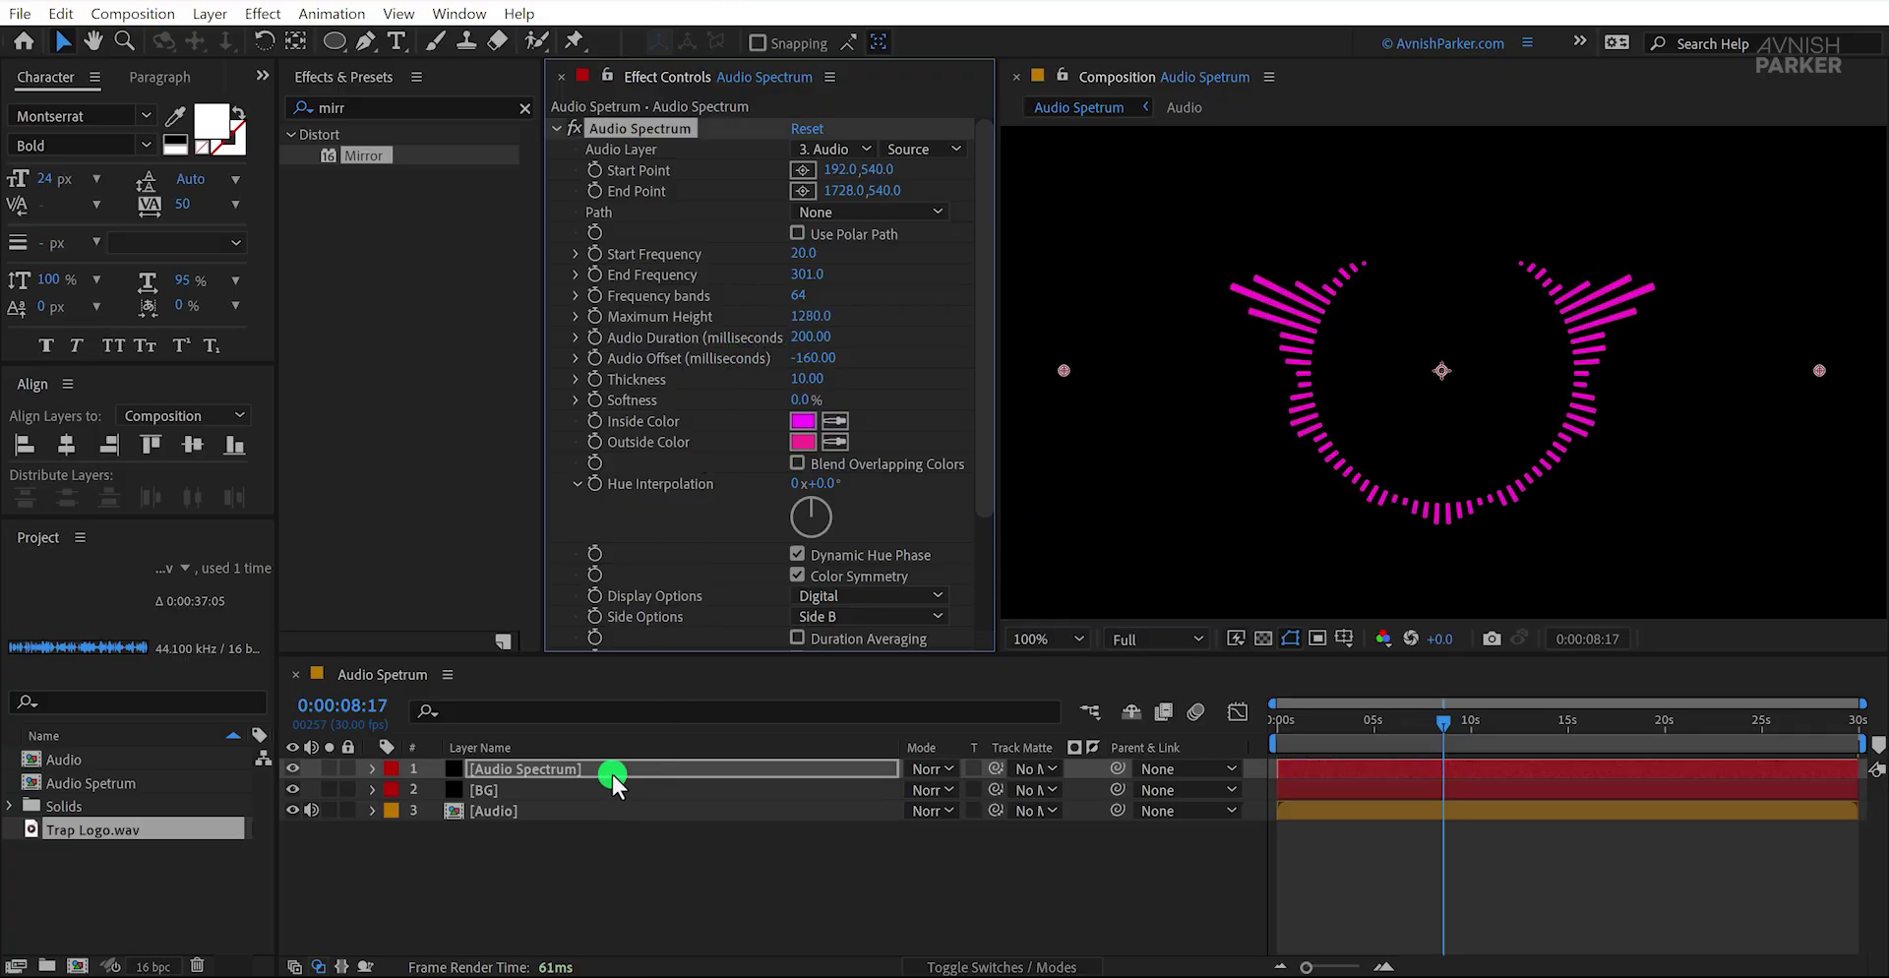
{"action": "key", "text": "r"}
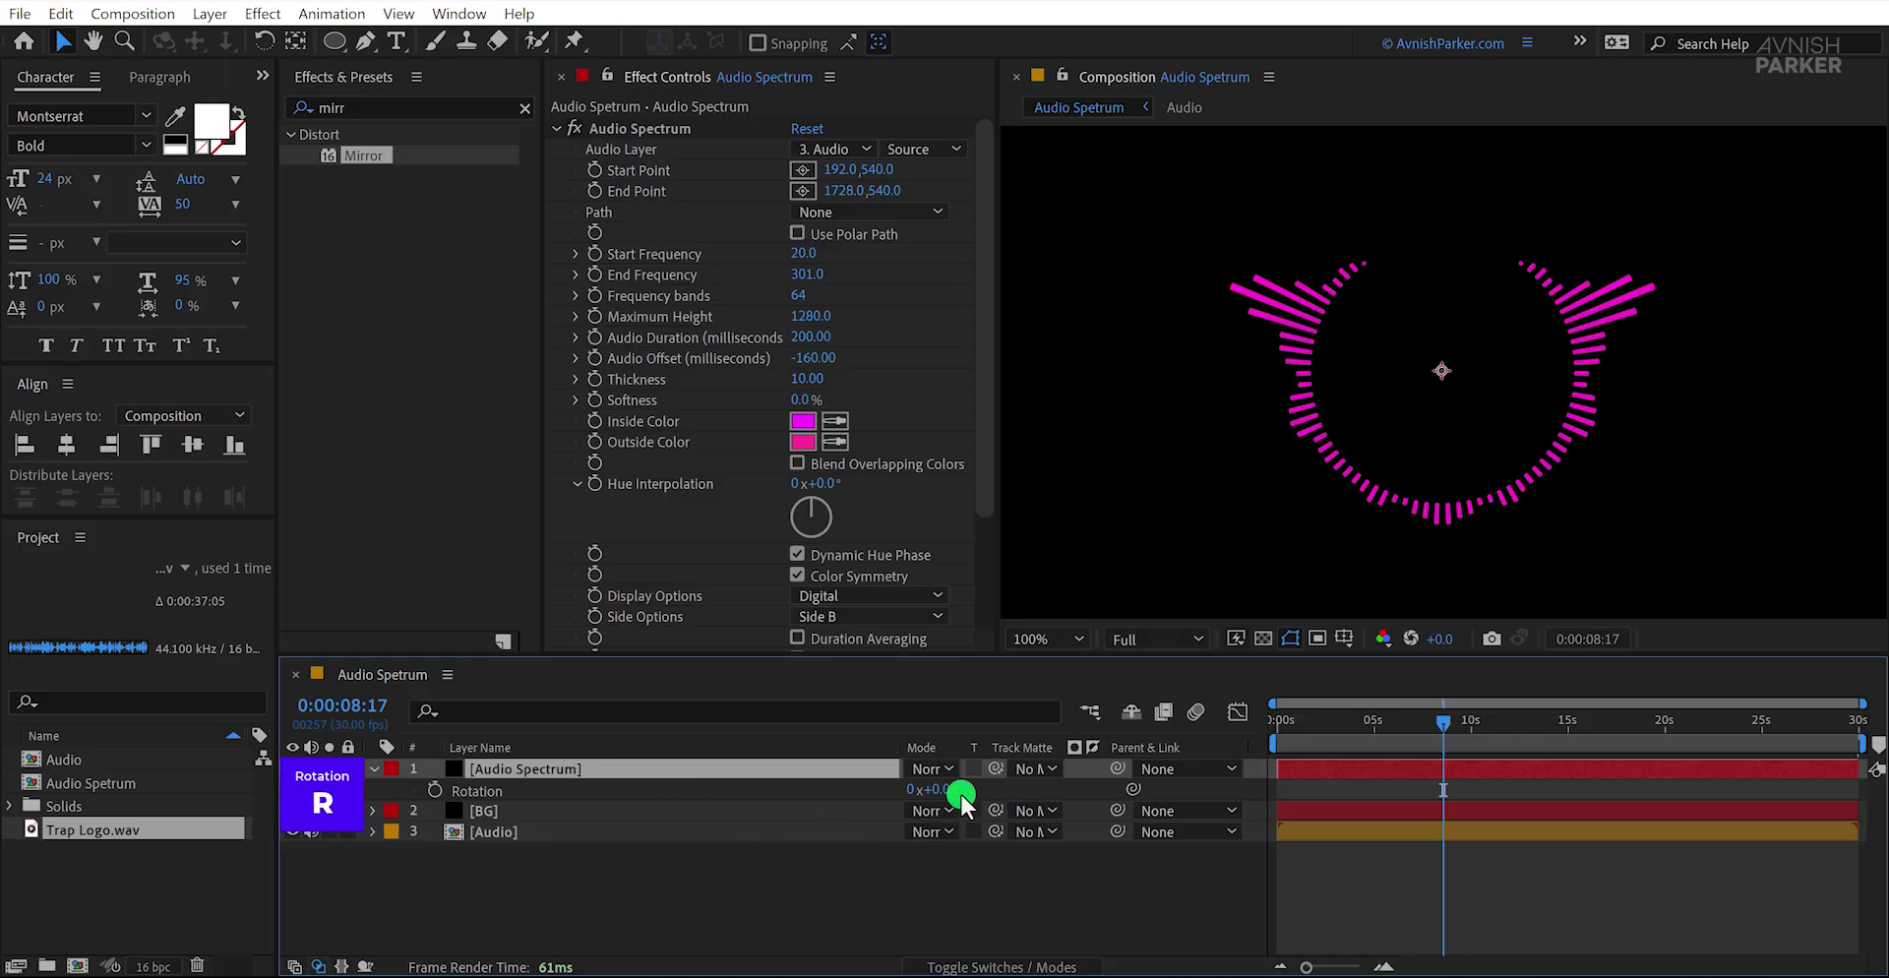
{"action": "left_click", "coordinate": [946, 789]}
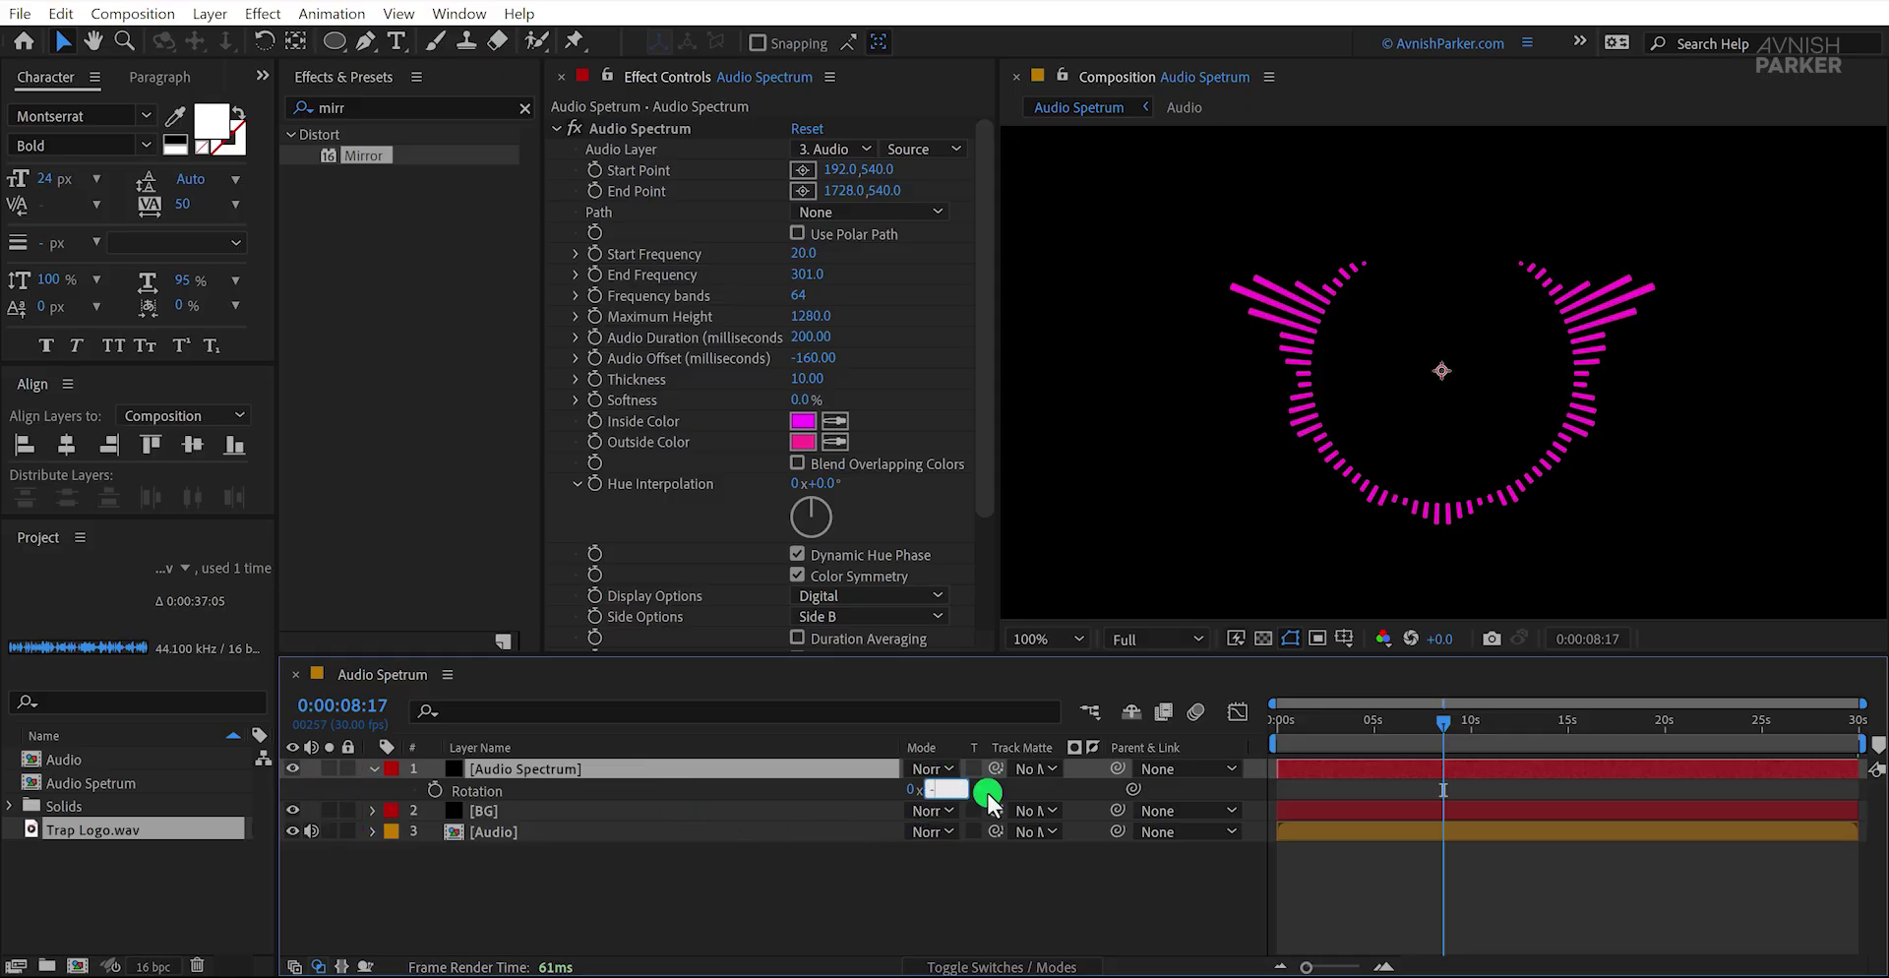
{"action": "key", "text": "Return"}
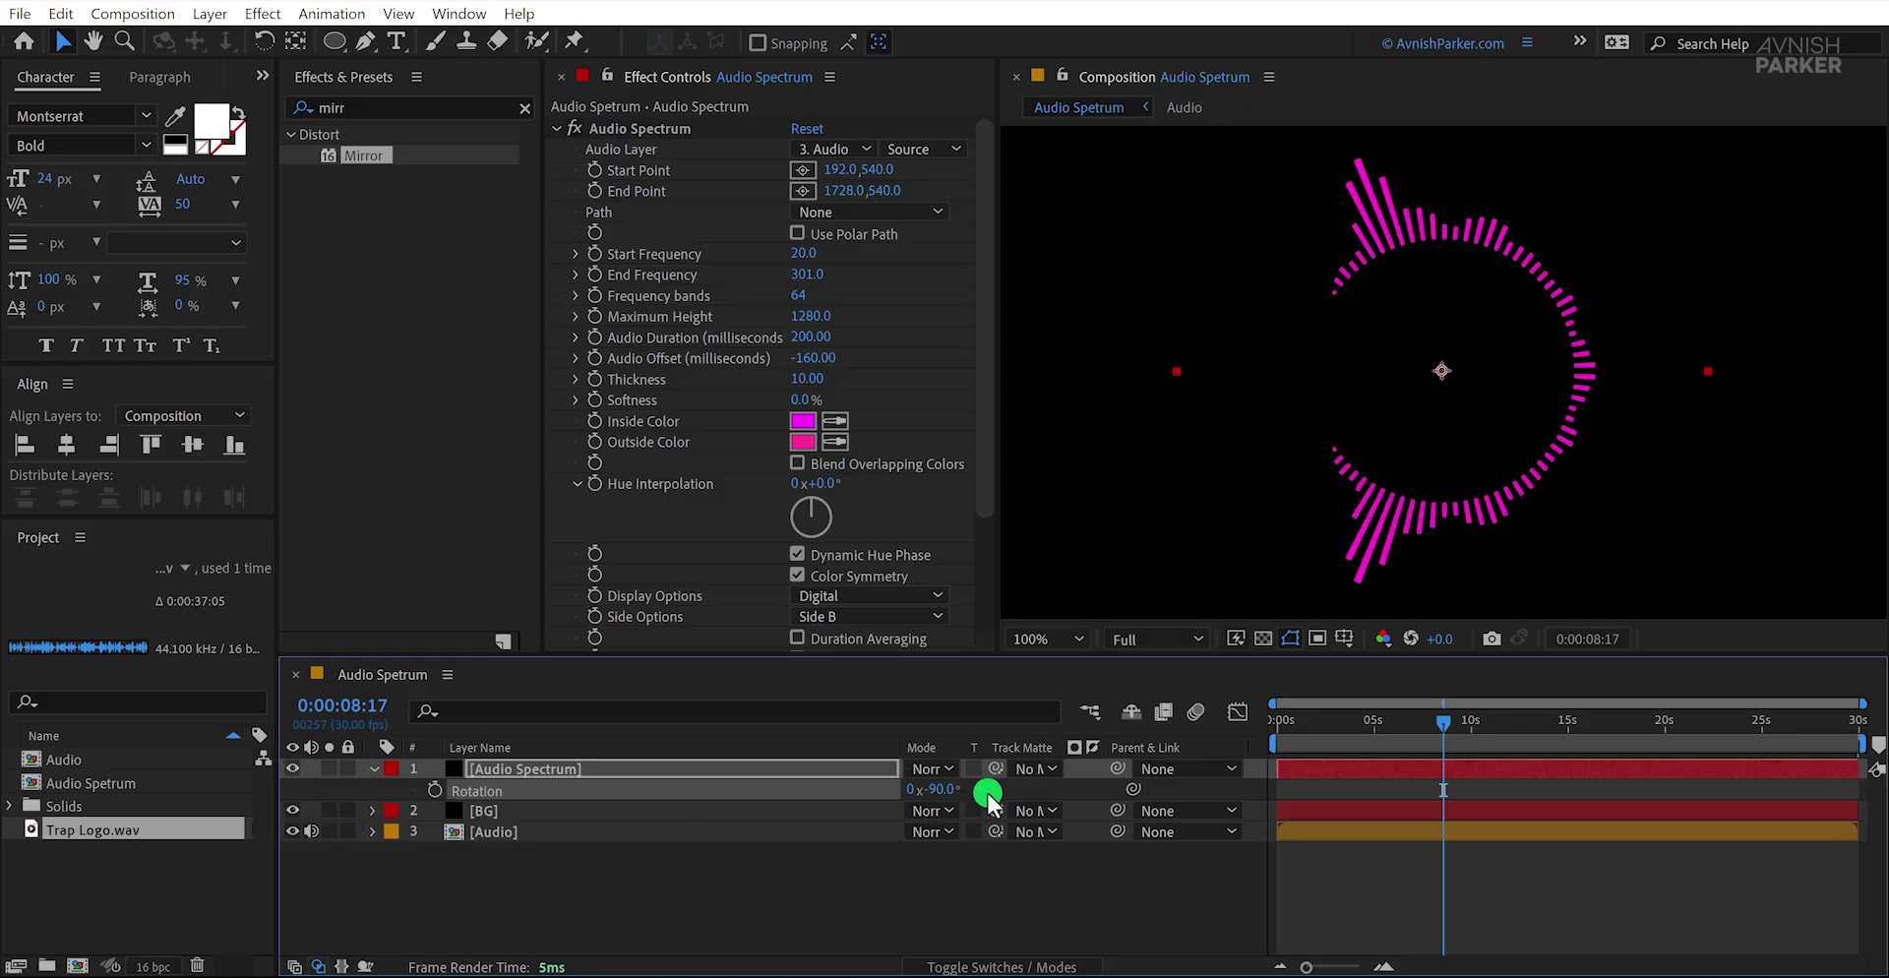
{"action": "left_click_drag", "start_coordinate": [1295, 717], "coordinate": [1438, 746]}
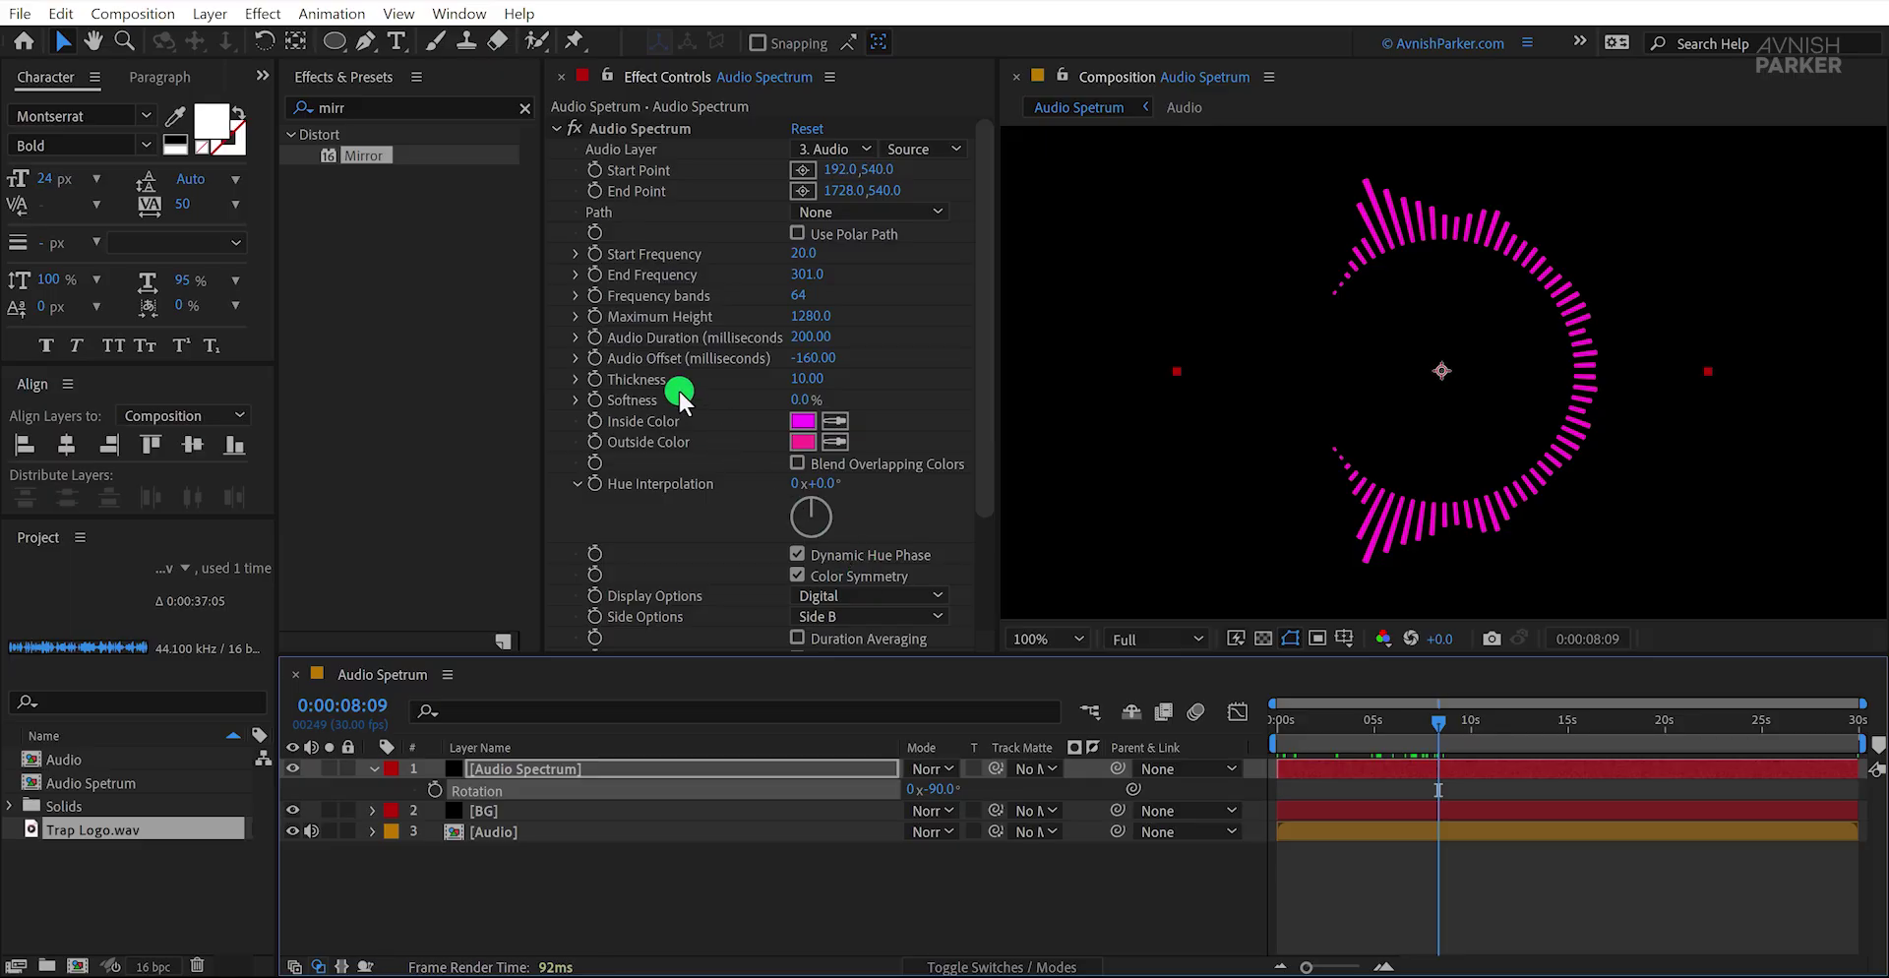
Step: Shrink the spectrum circle by setting the Start Point to 192, 329 and the End Point to 1728, 348
{"action": "left_click_drag", "start_coordinate": [865, 171], "coordinate": [514, 287]}
{"action": "left_click_drag", "start_coordinate": [884, 191], "coordinate": [567, 270]}
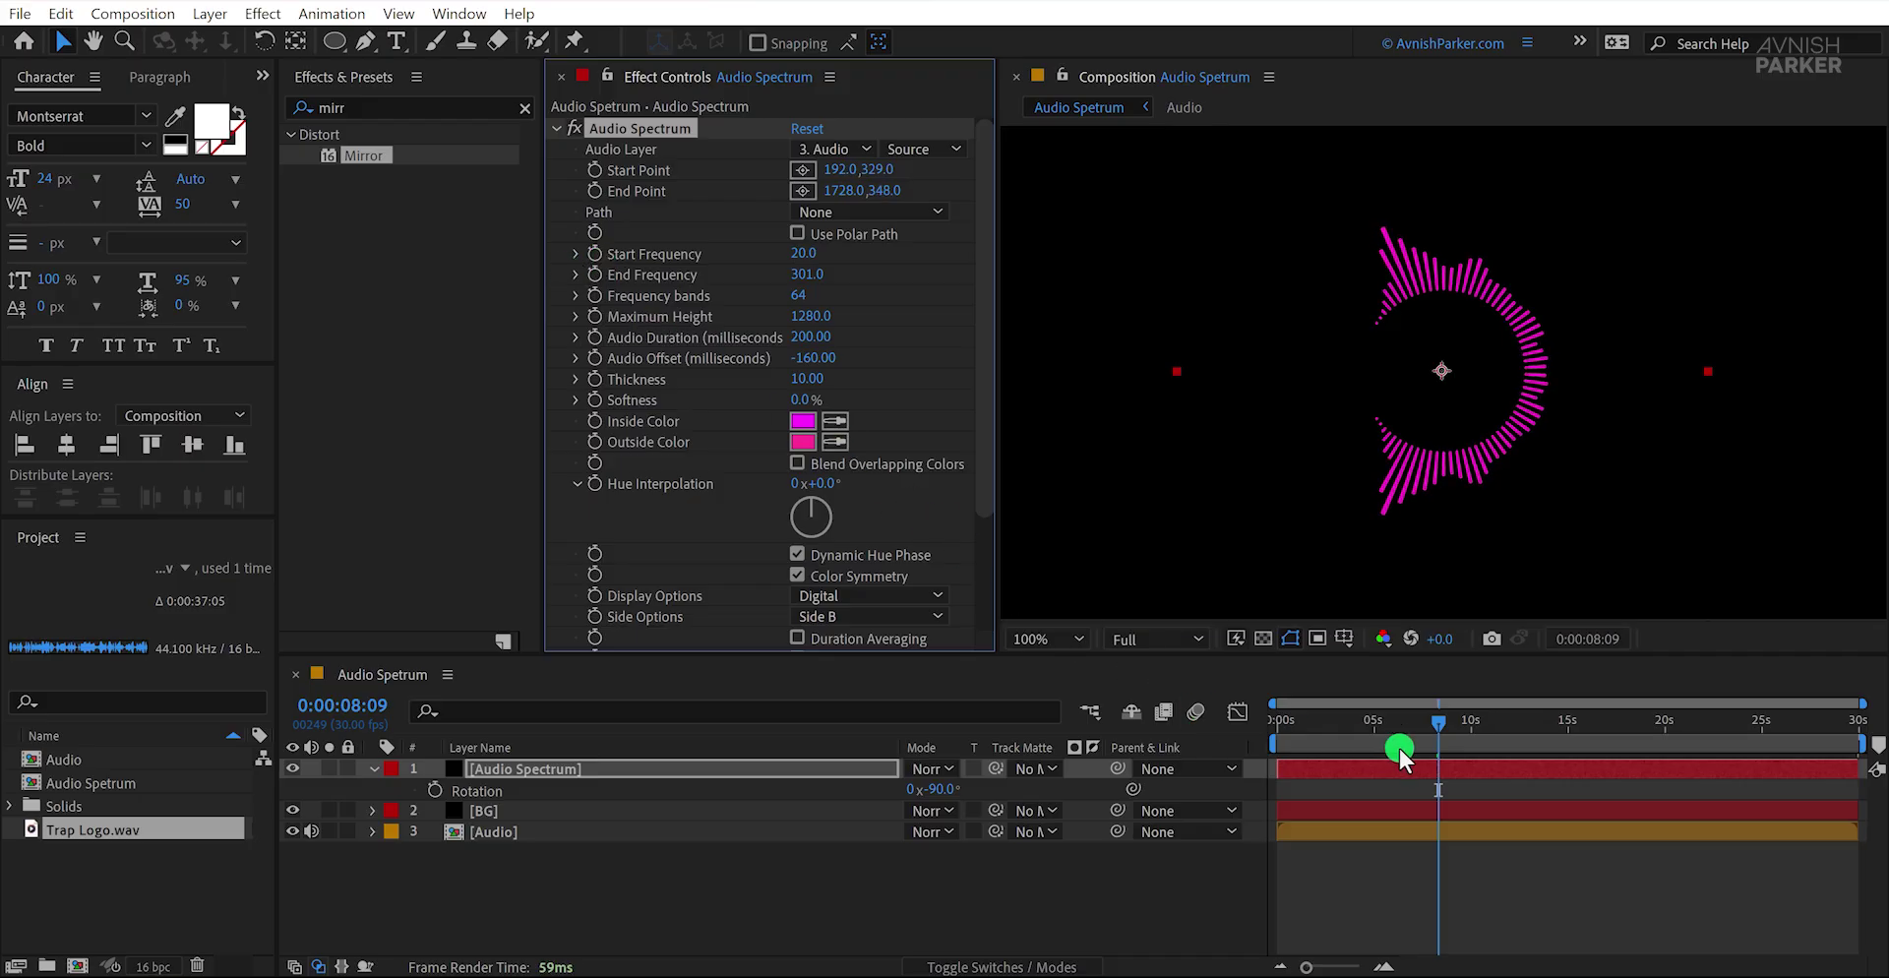
{"action": "left_click_drag", "start_coordinate": [1399, 748], "coordinate": [1442, 748]}
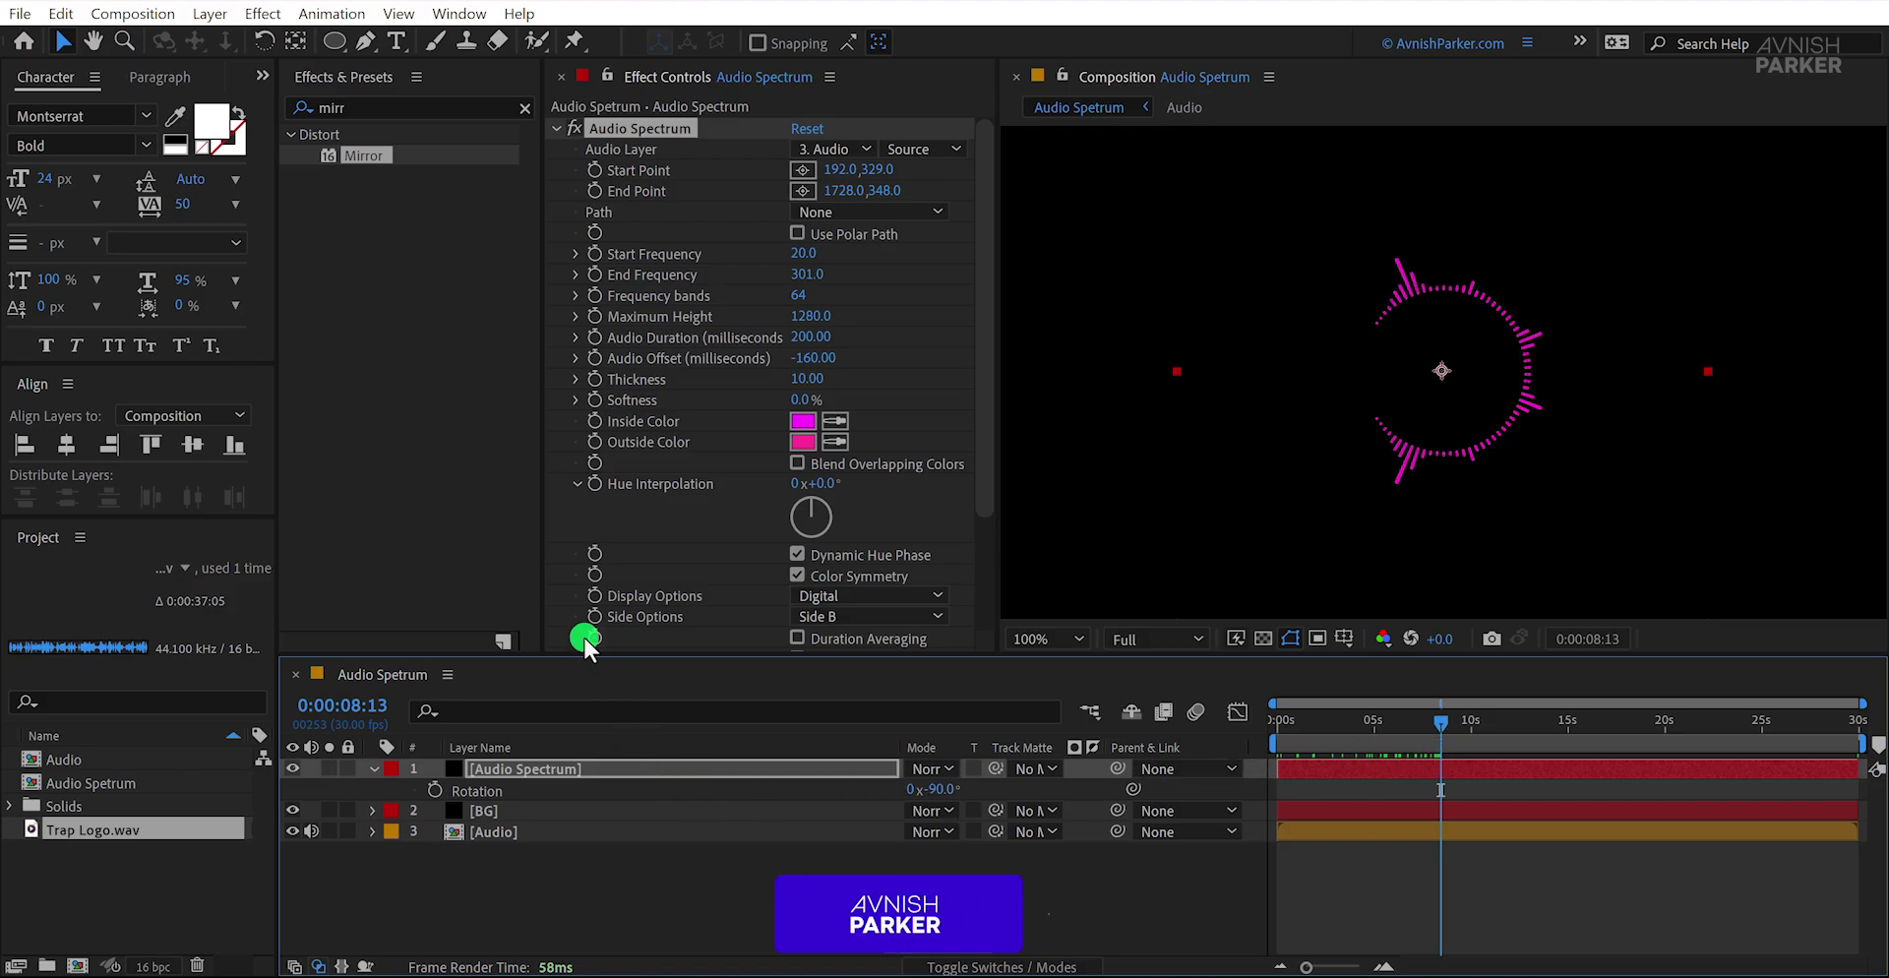
Step: Find the CC Radial Fast Blur effect and add it below Mirror on the Audio Spectrum layer
{"action": "double_click", "coordinate": [377, 104]}
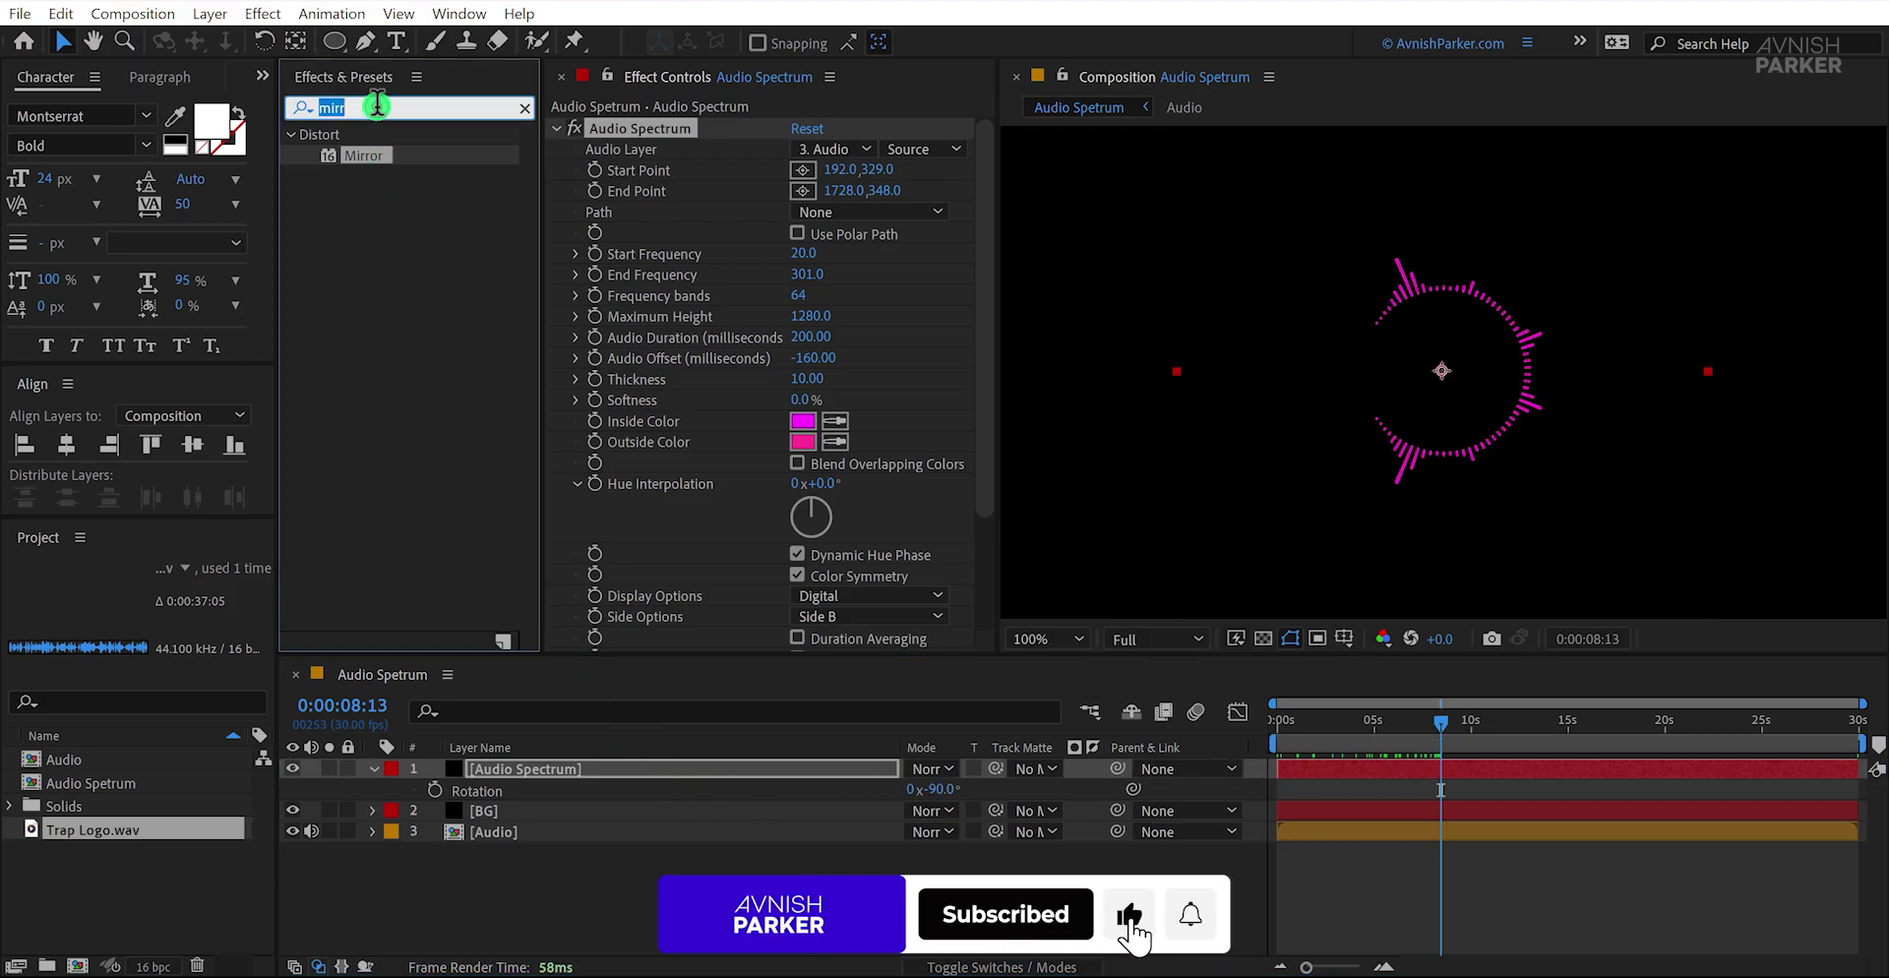
{"action": "type", "text": "r"}
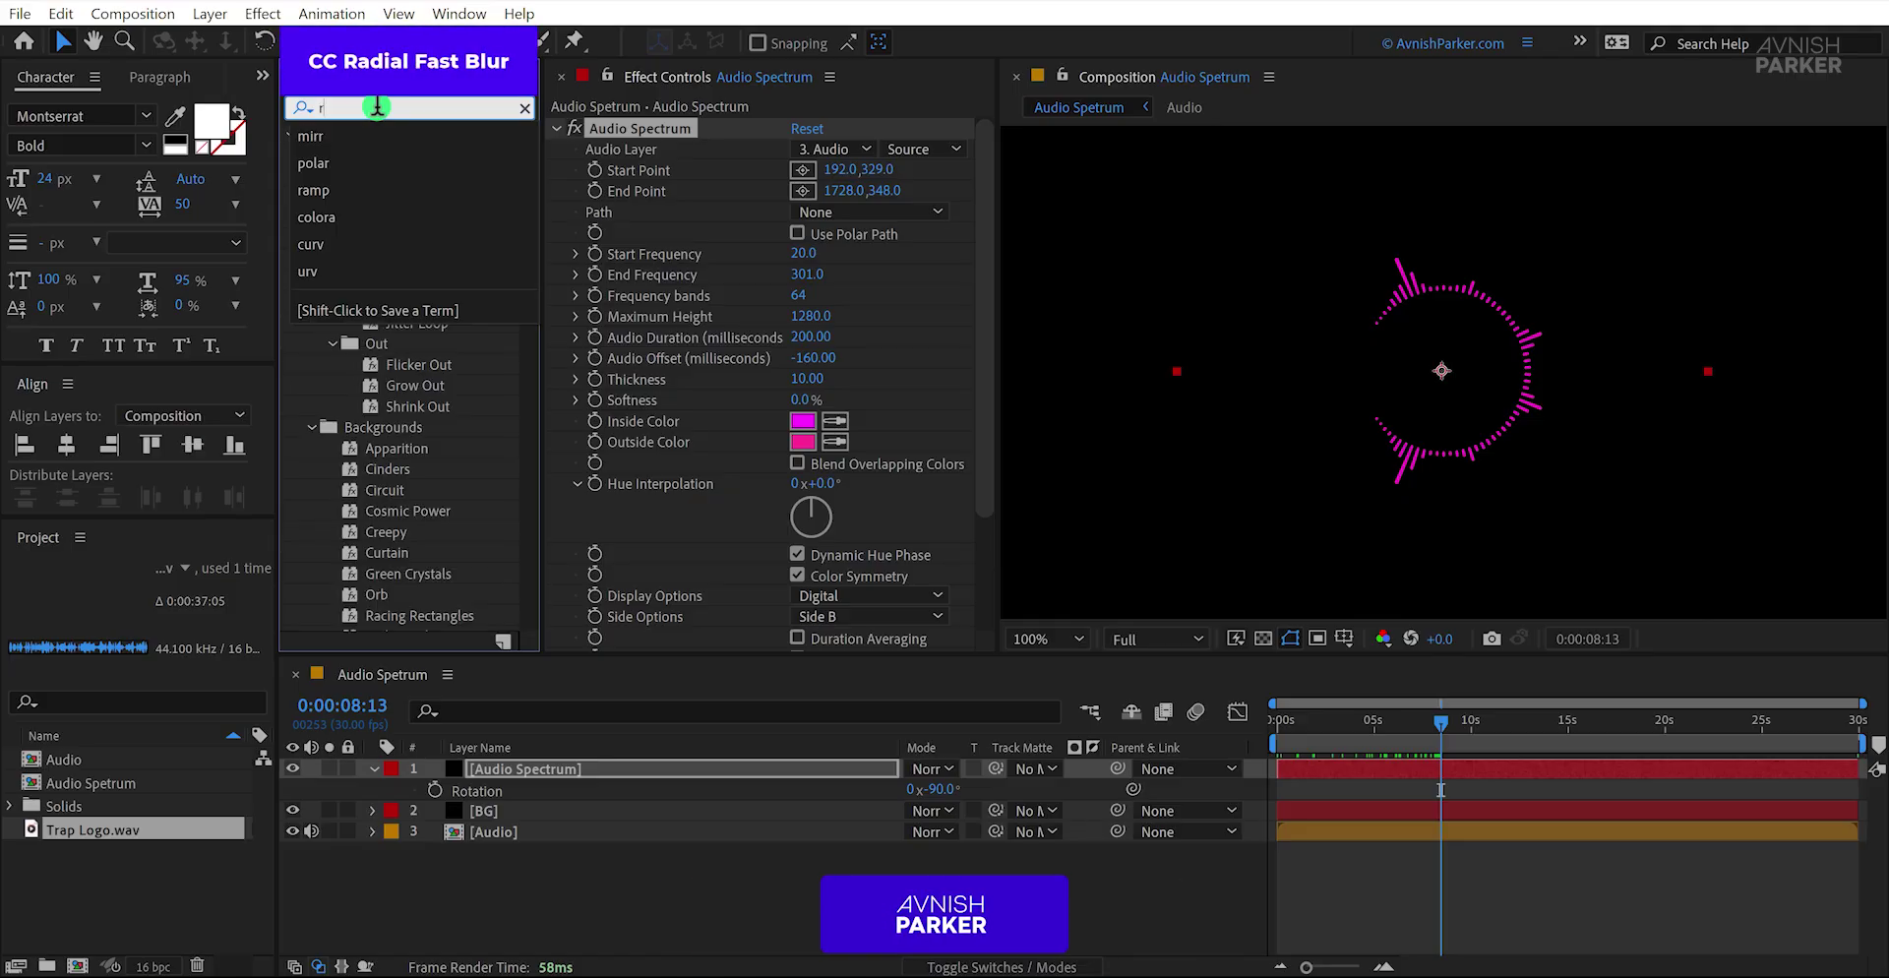
{"action": "type", "text": "adial"}
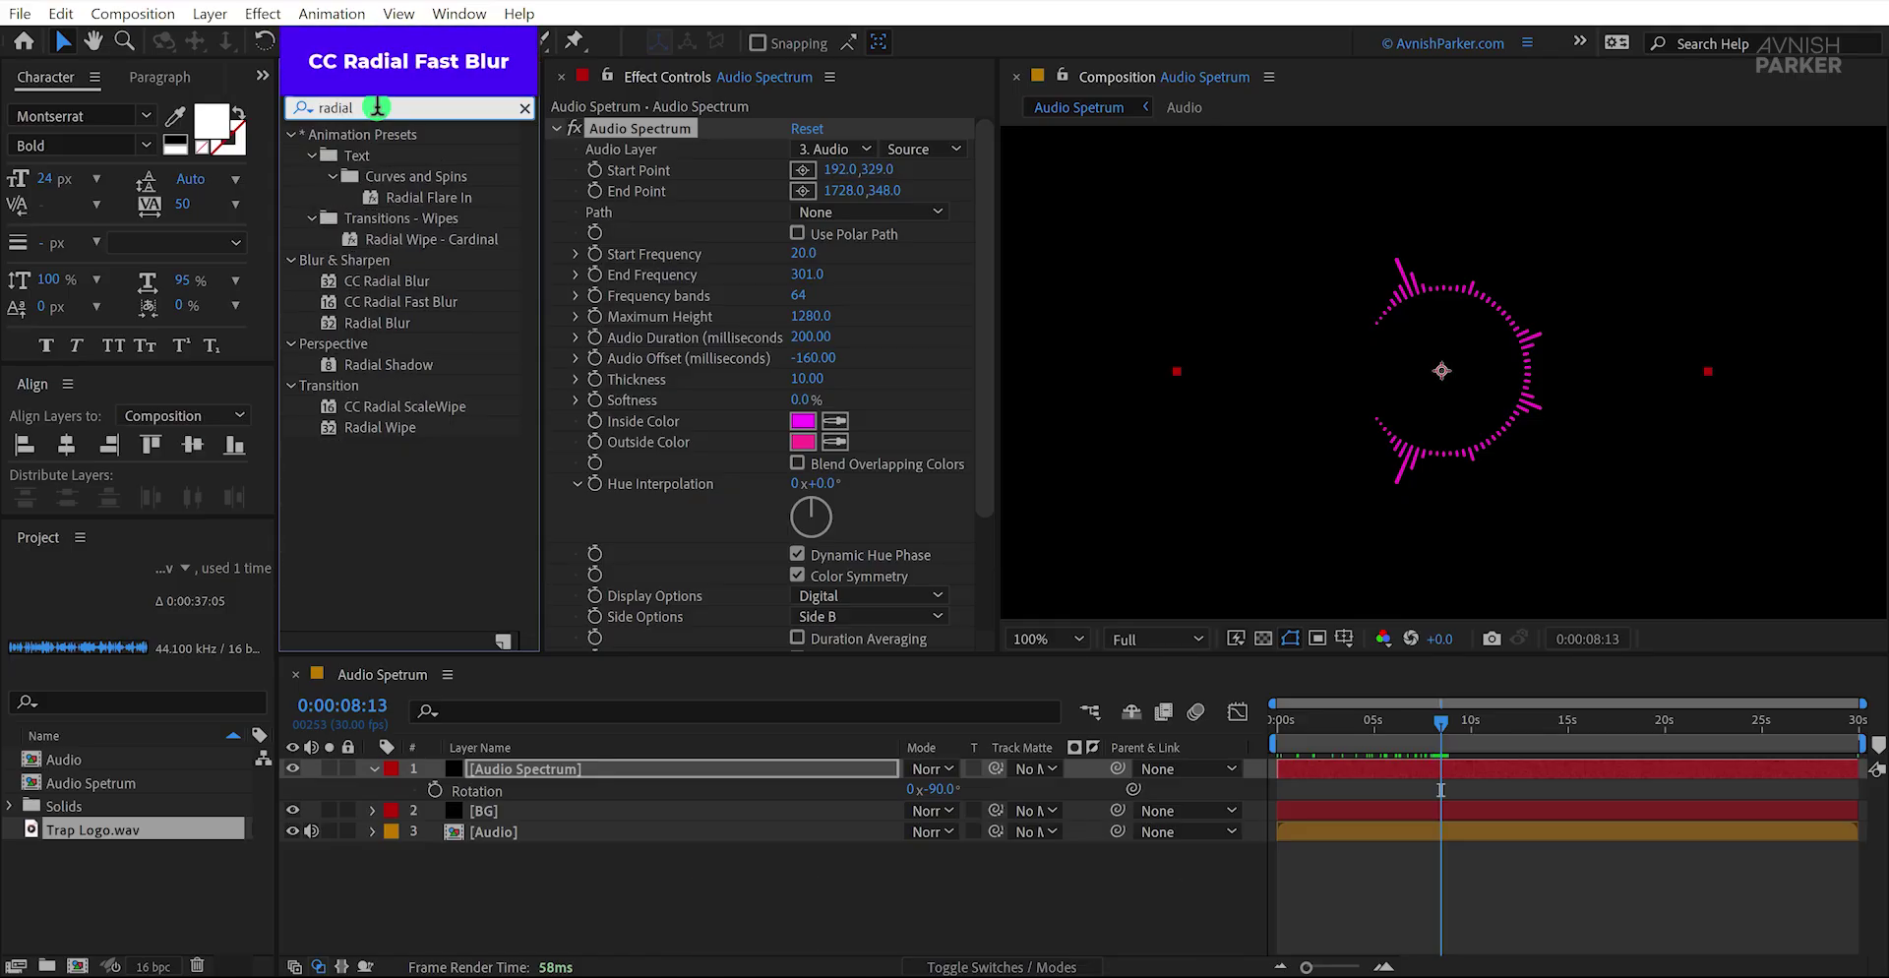
{"action": "left_click_drag", "start_coordinate": [423, 302], "coordinate": [635, 385]}
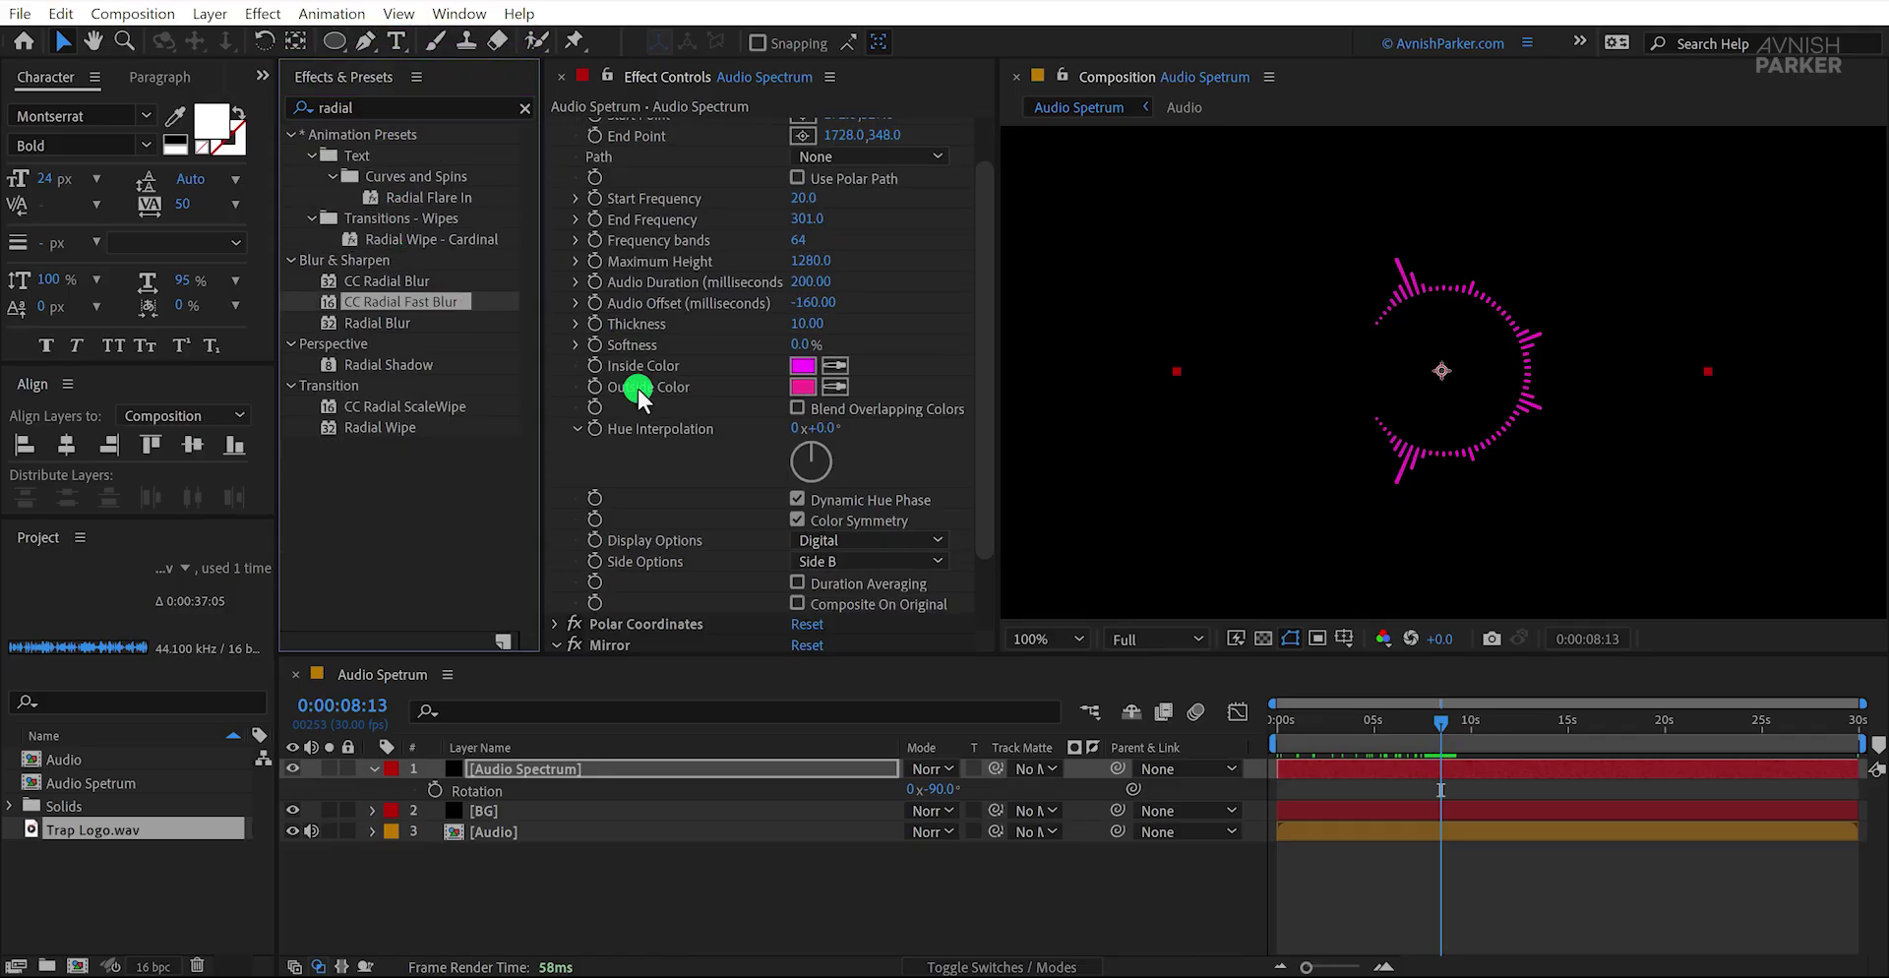
{"action": "left_click_drag", "start_coordinate": [464, 307], "coordinate": [689, 604]}
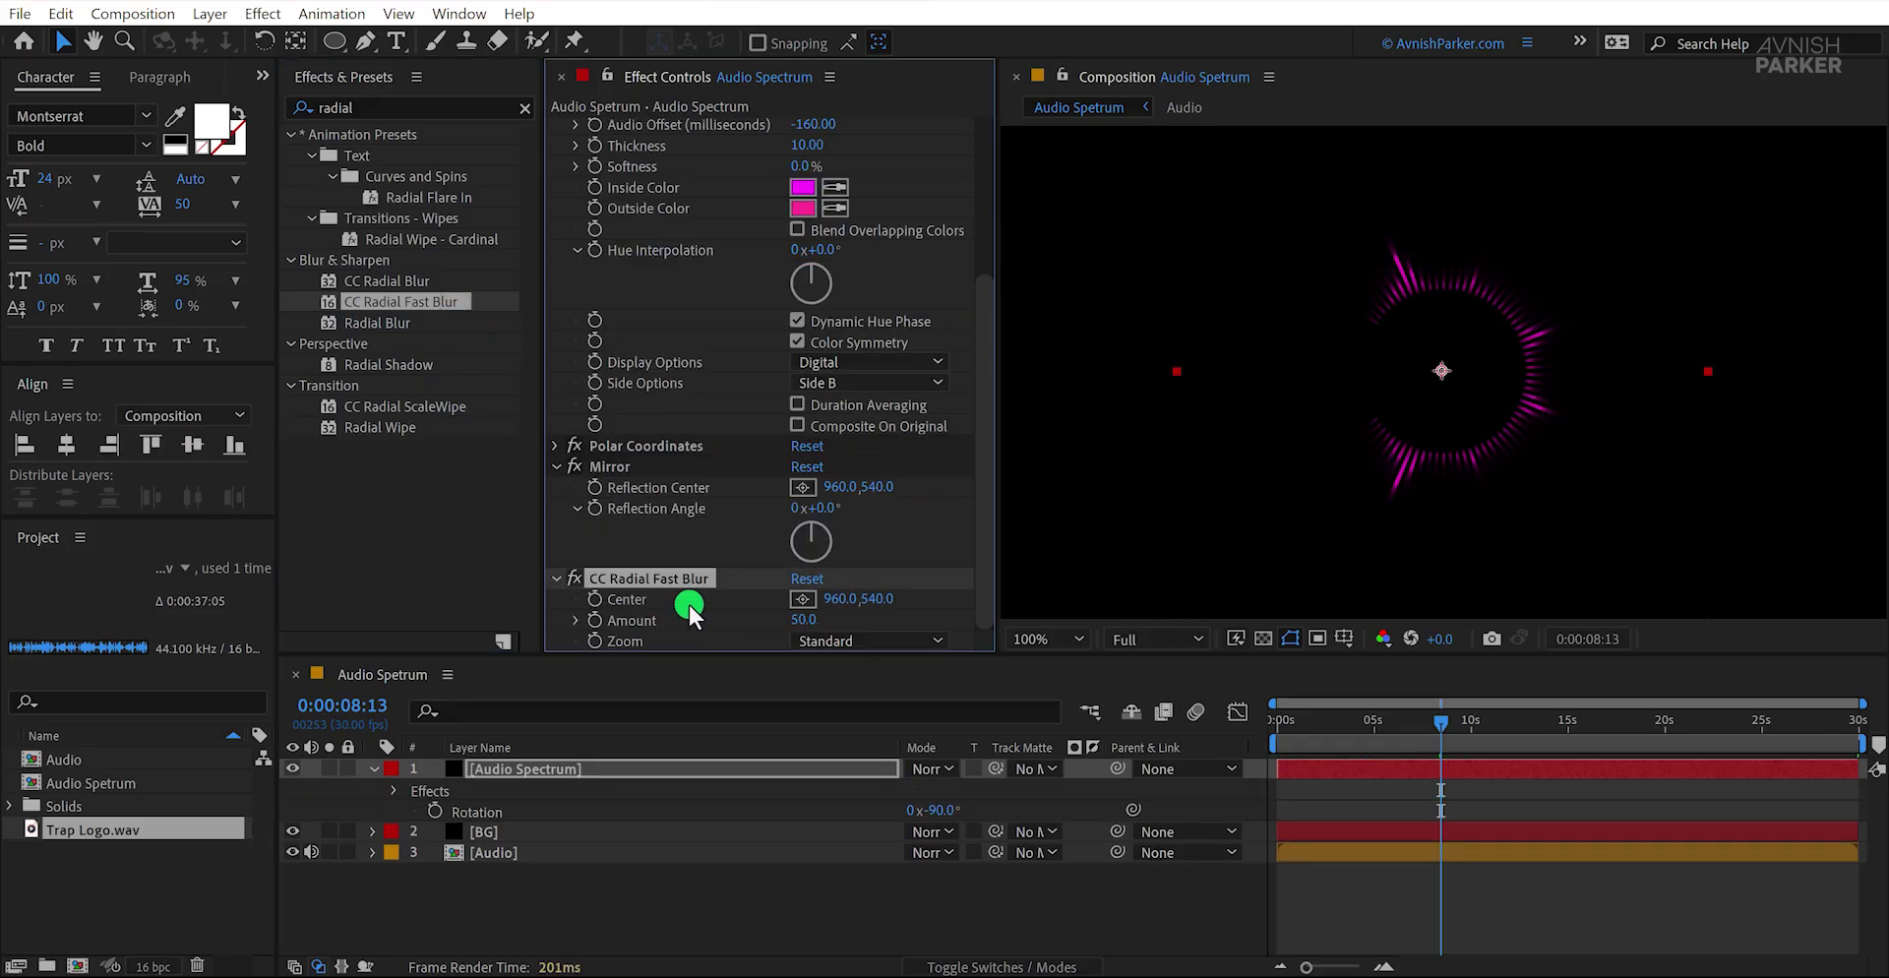
Step: Set the radial blur's Zoom to Brightest and its Amount to 83, and check the glow at 0:00:04:19
{"action": "left_click", "coordinate": [878, 639]}
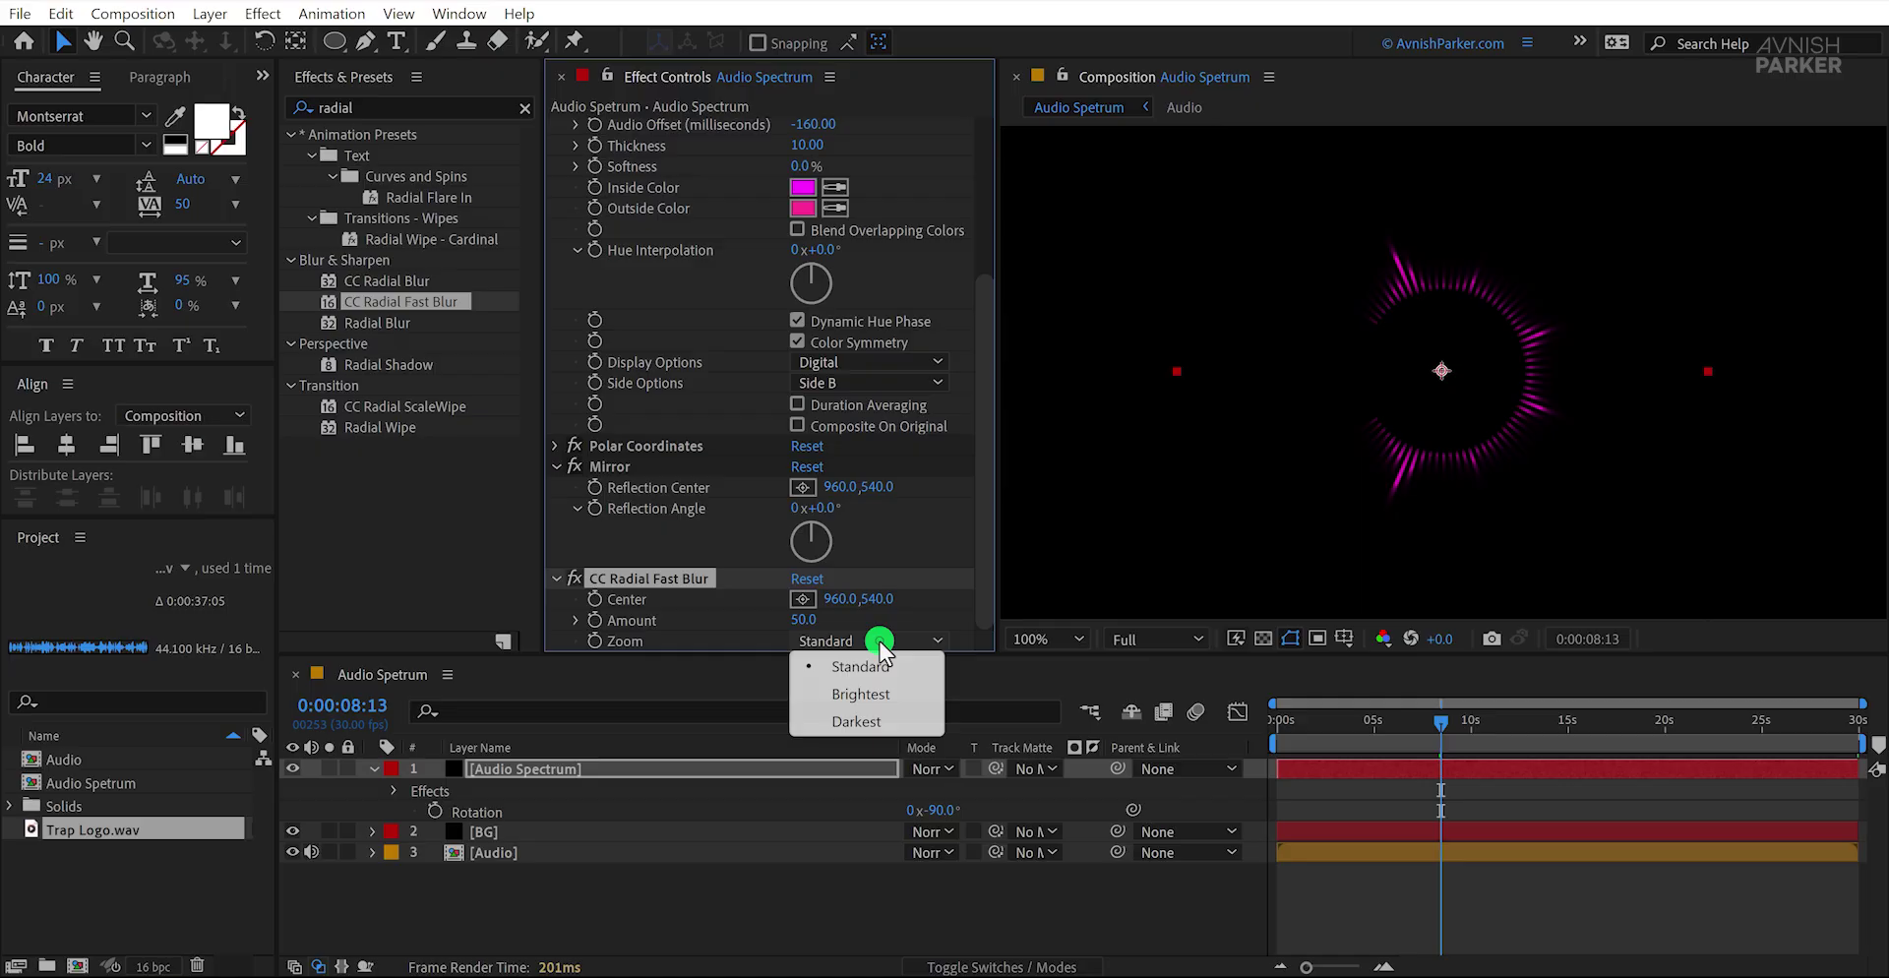
{"action": "left_click", "coordinate": [892, 693]}
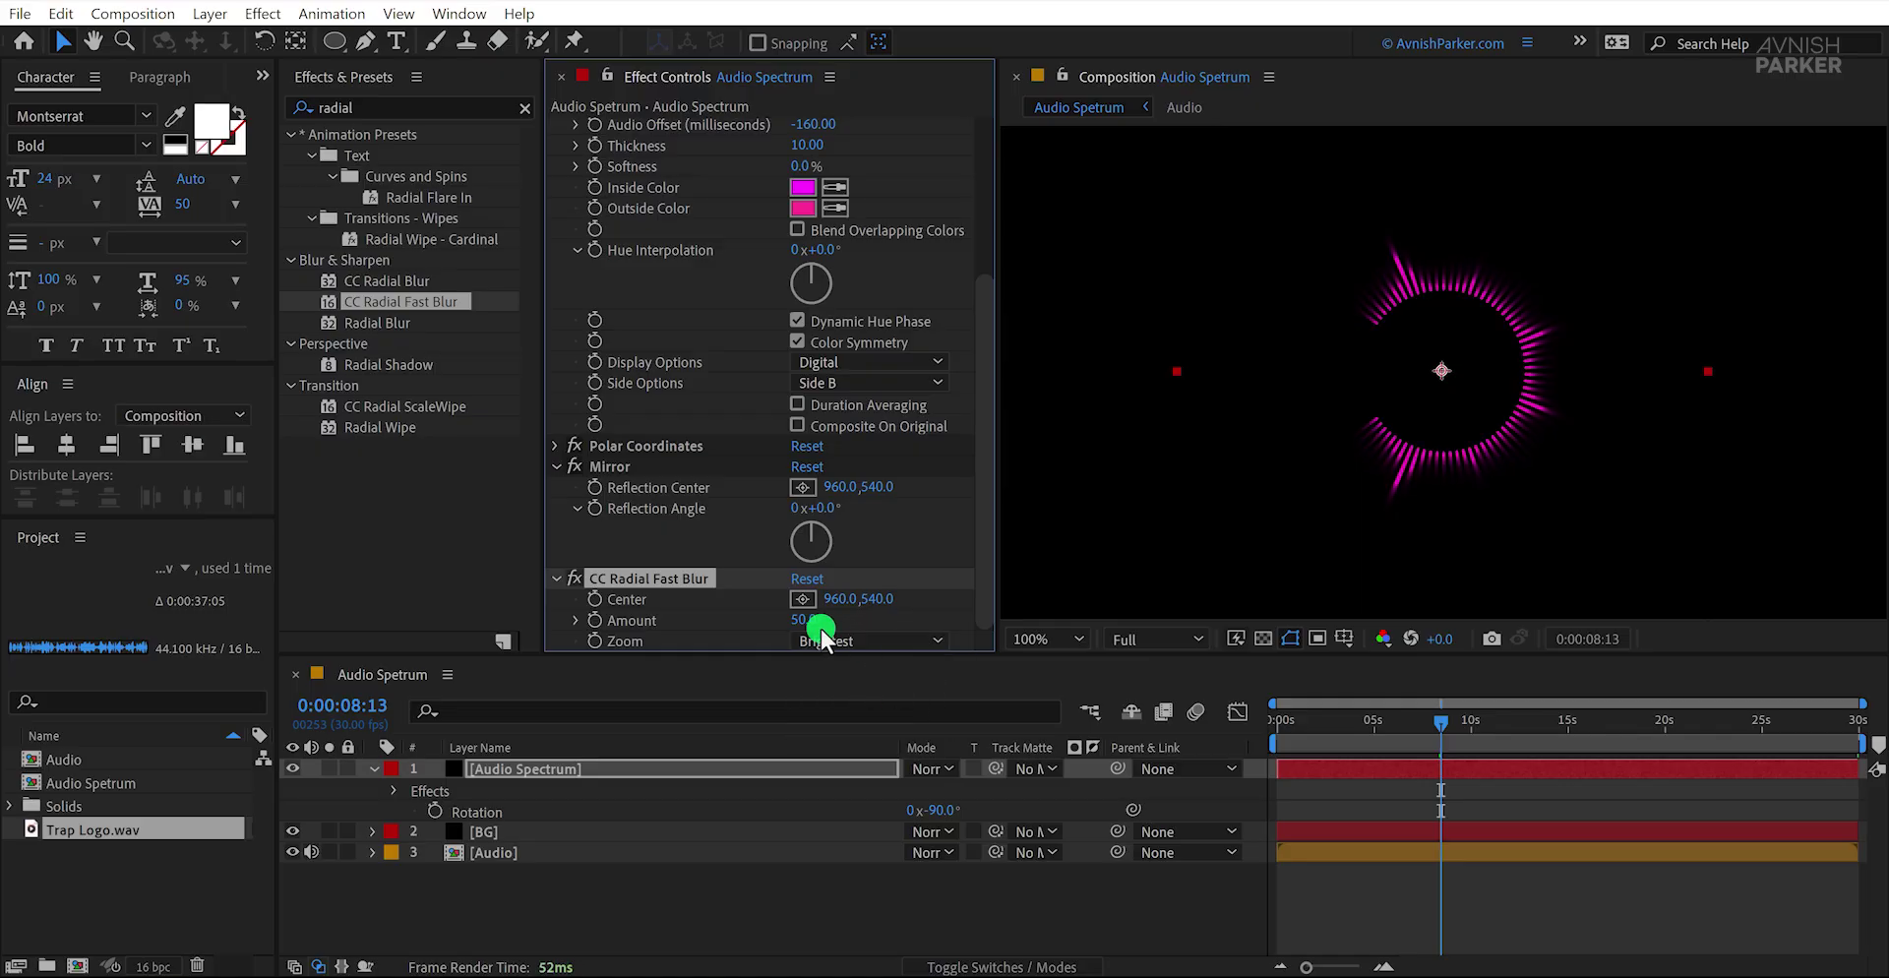
{"action": "left_click_drag", "start_coordinate": [803, 619], "coordinate": [851, 622]}
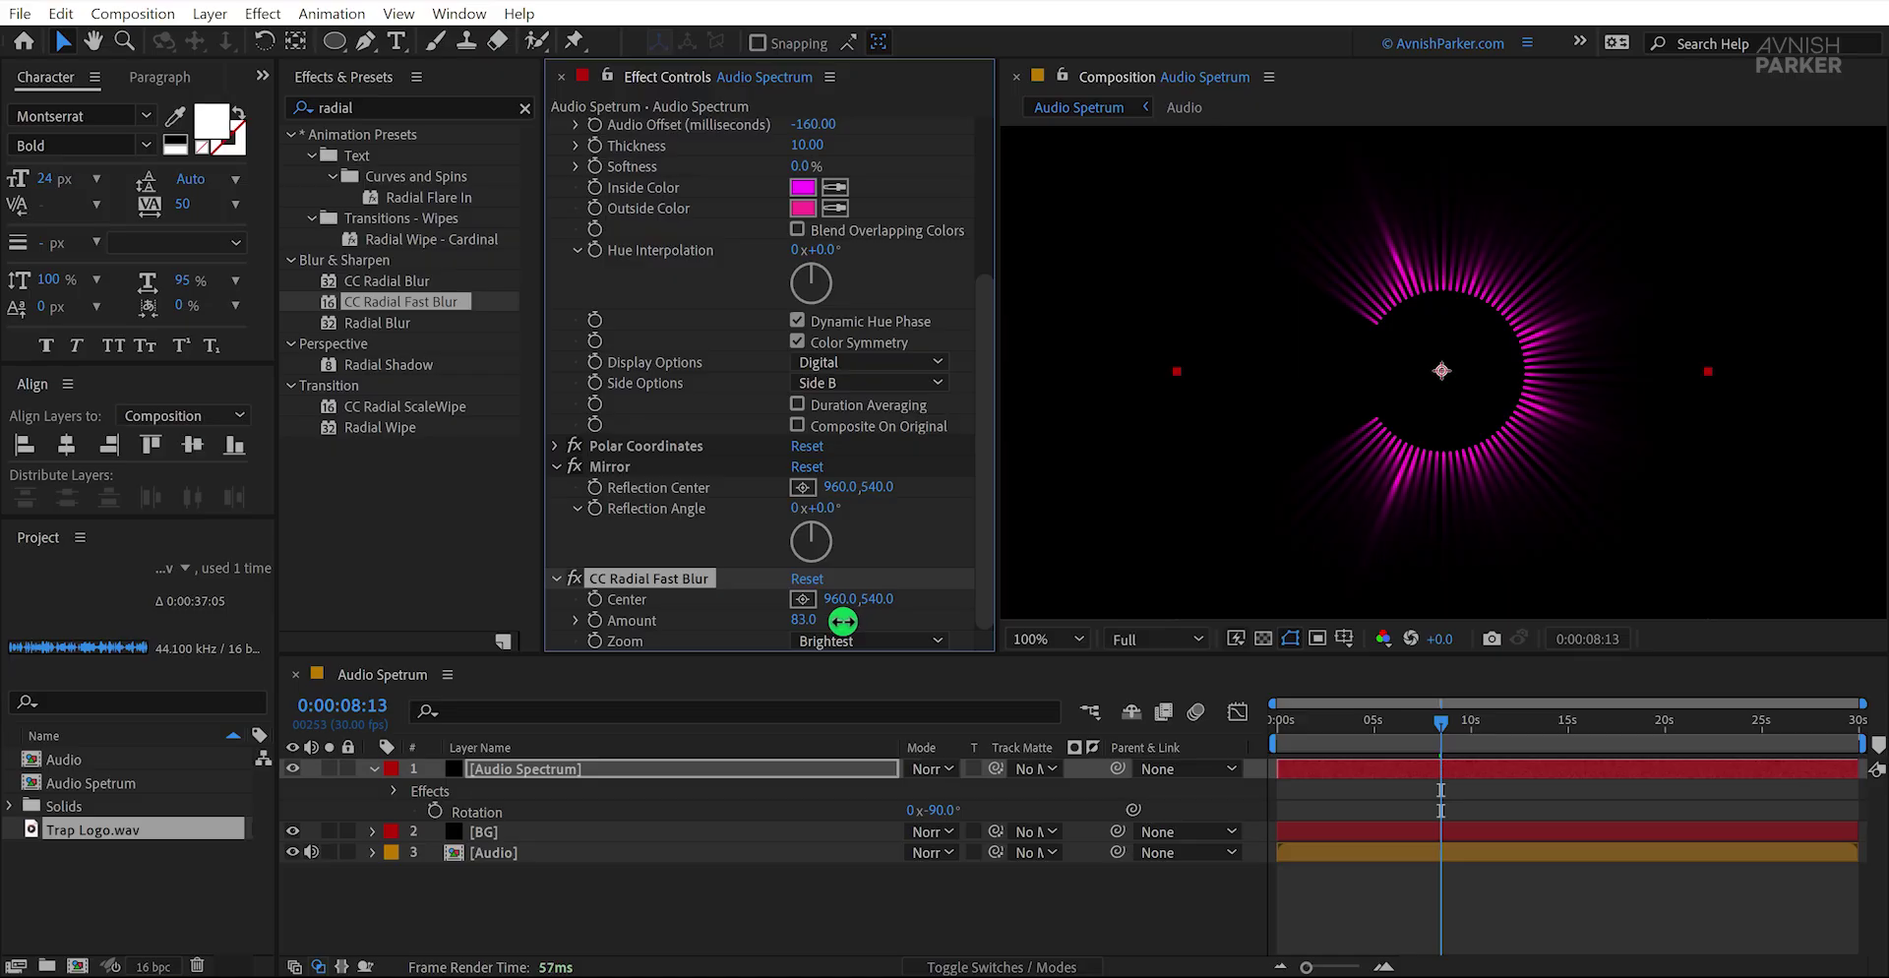
{"action": "left_click_drag", "start_coordinate": [1331, 724], "coordinate": [1366, 742]}
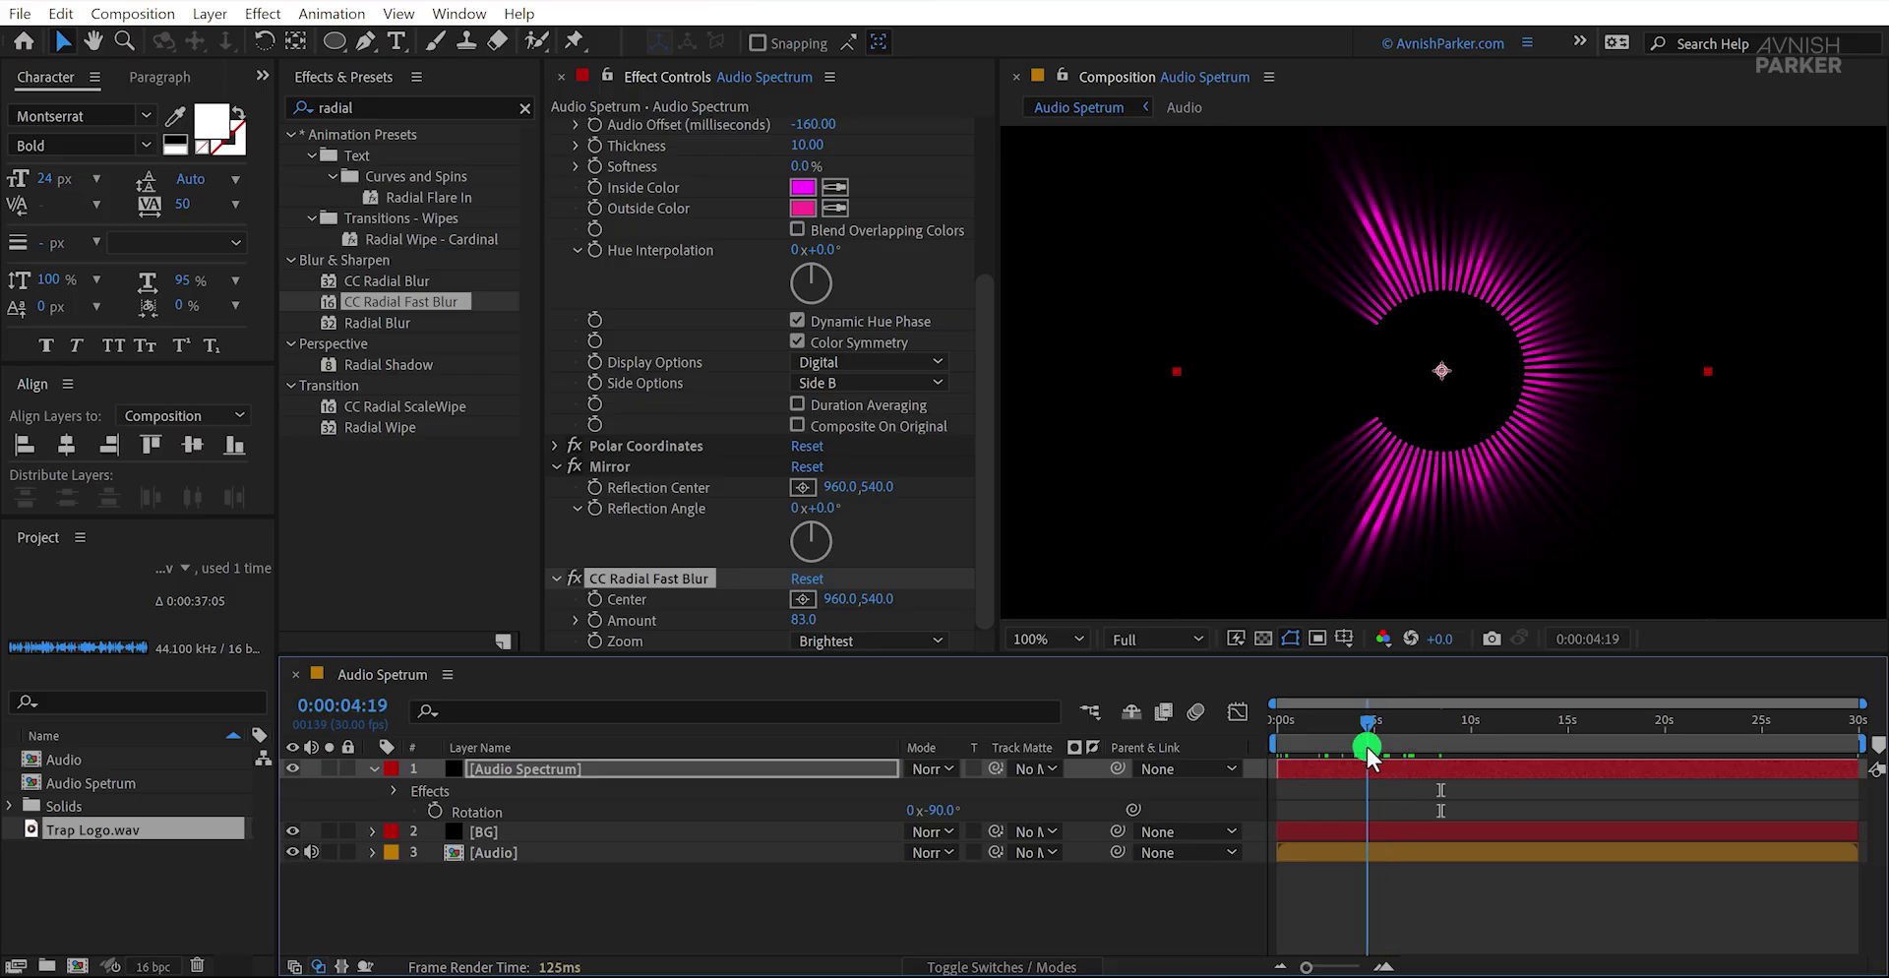
Step: Collapse the Audio Spectrum layer and create a white 1920 x 1080 px solid named Star
{"action": "left_click", "coordinate": [611, 888]}
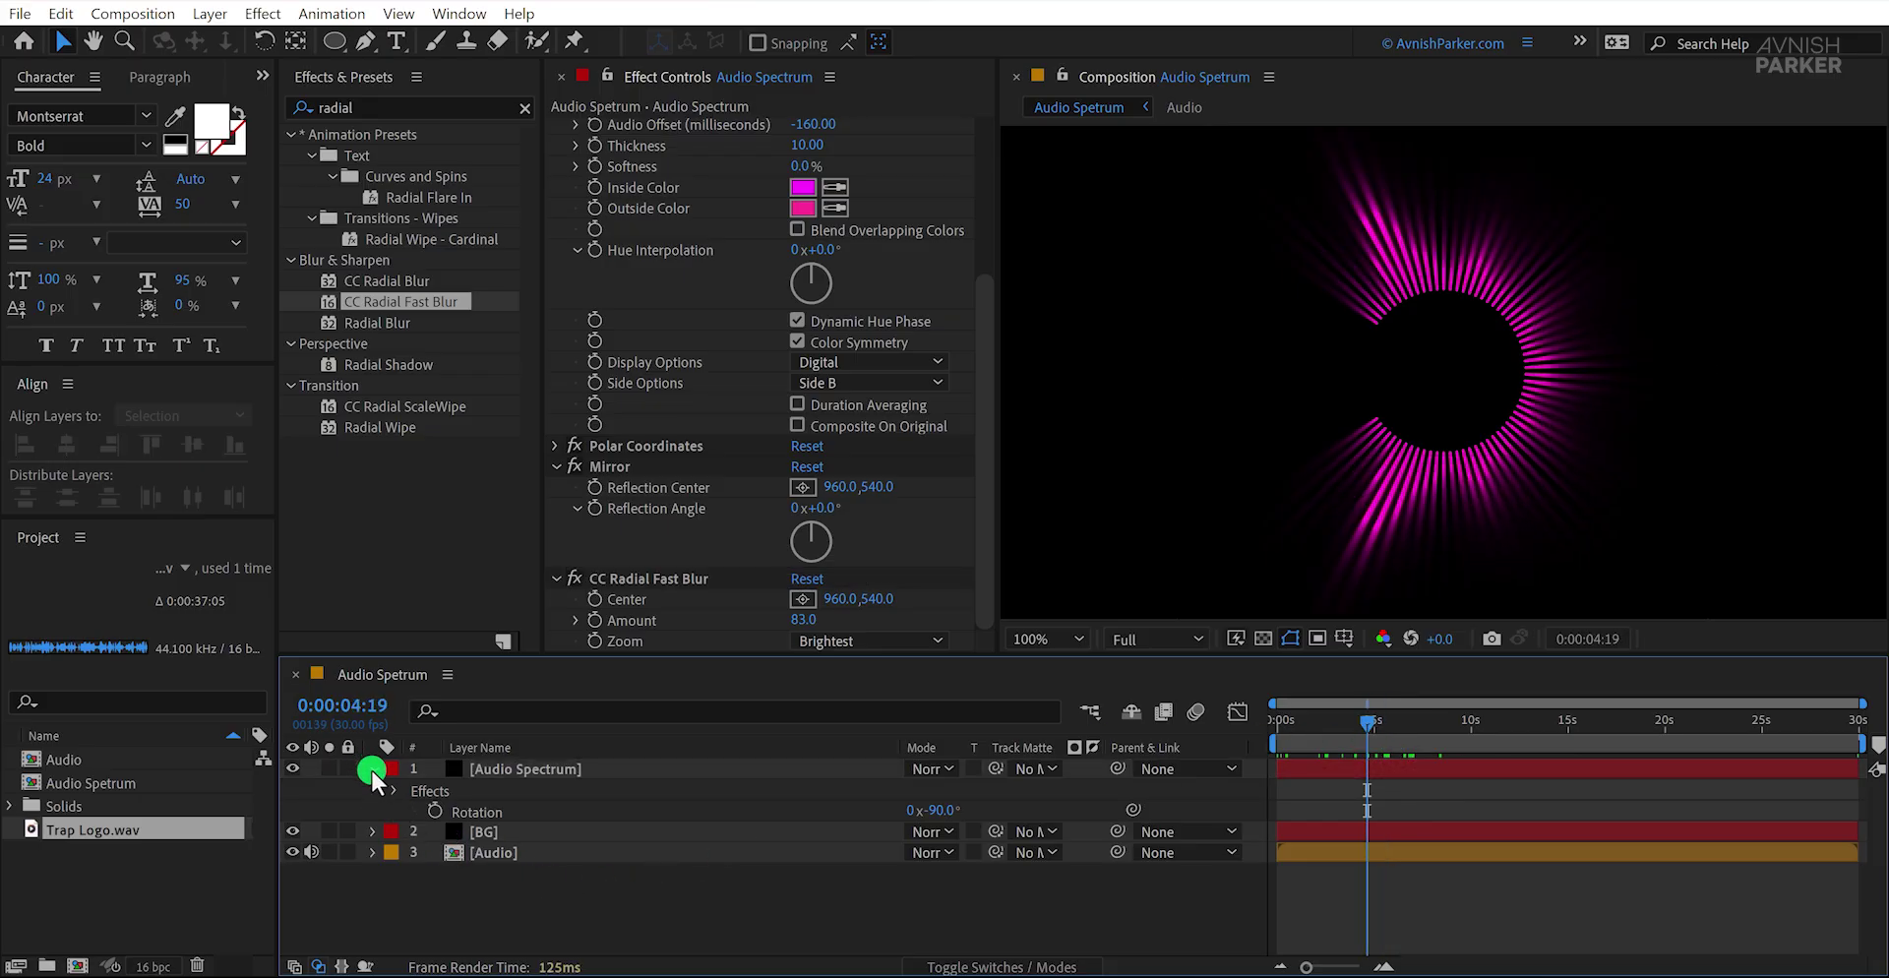
{"action": "left_click", "coordinate": [371, 768]}
{"action": "right_click", "coordinate": [613, 863]}
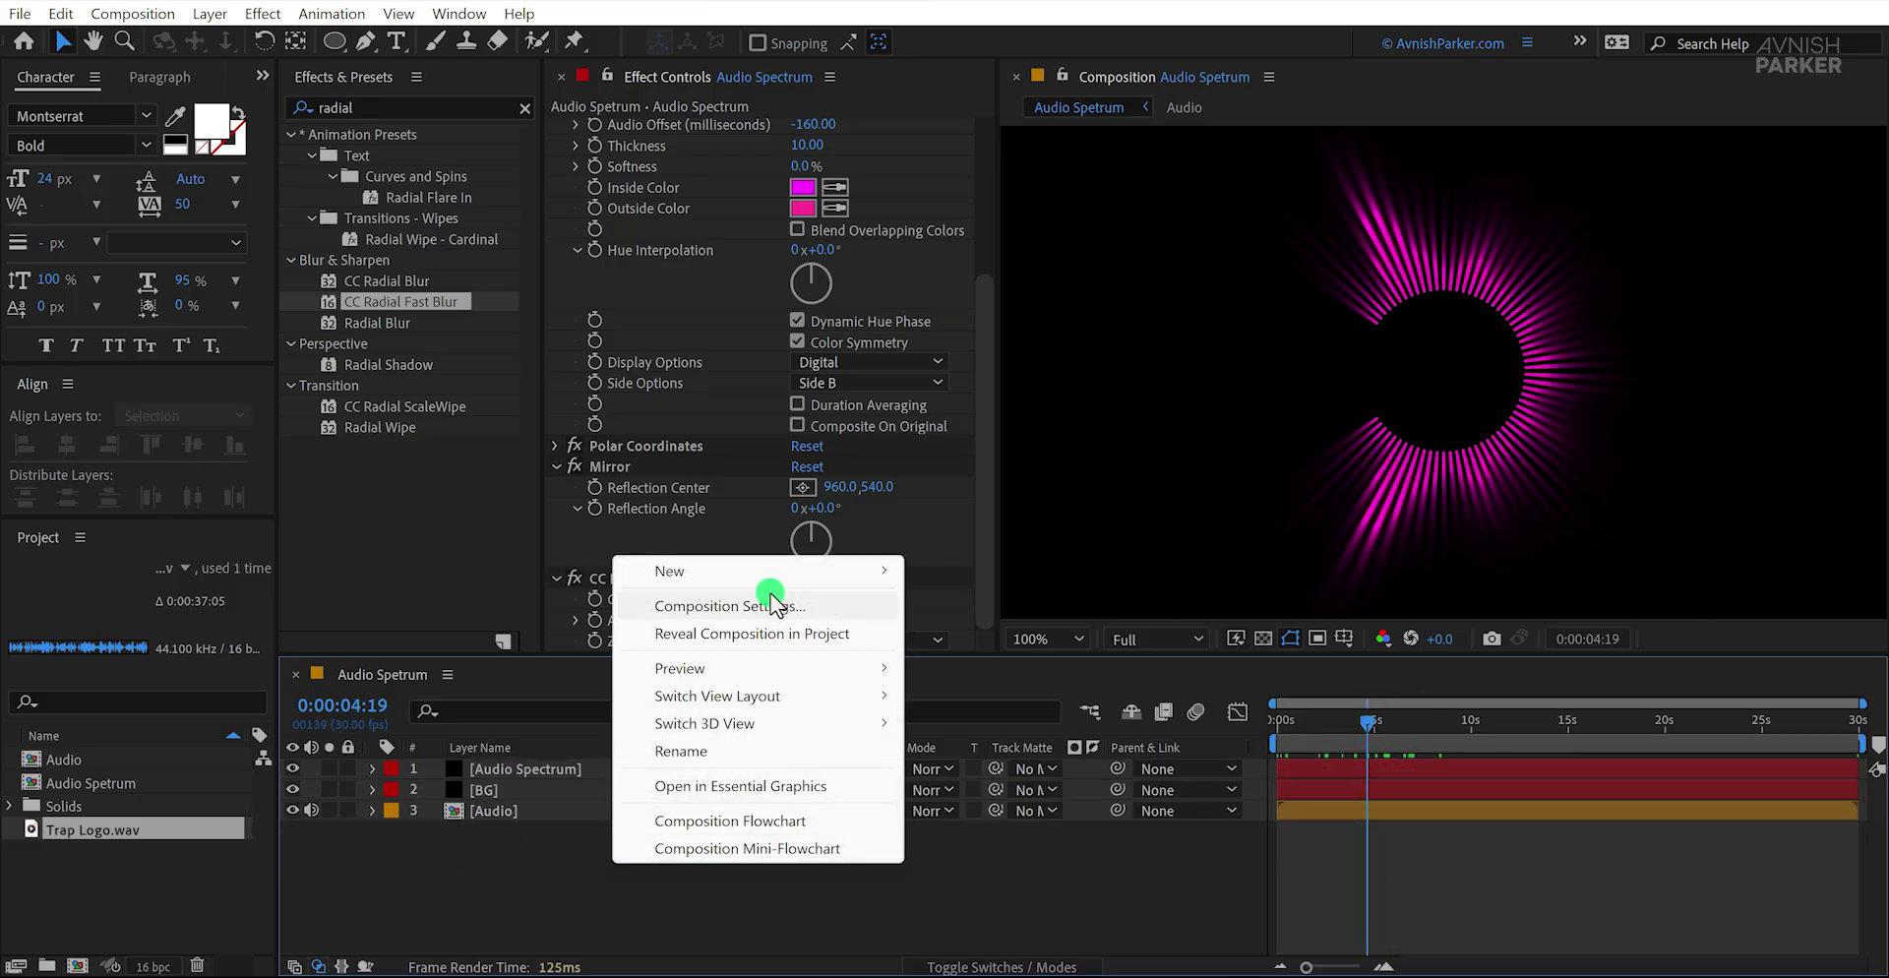
{"action": "mouse_move", "coordinate": [757, 576]}
{"action": "left_click", "coordinate": [964, 630]}
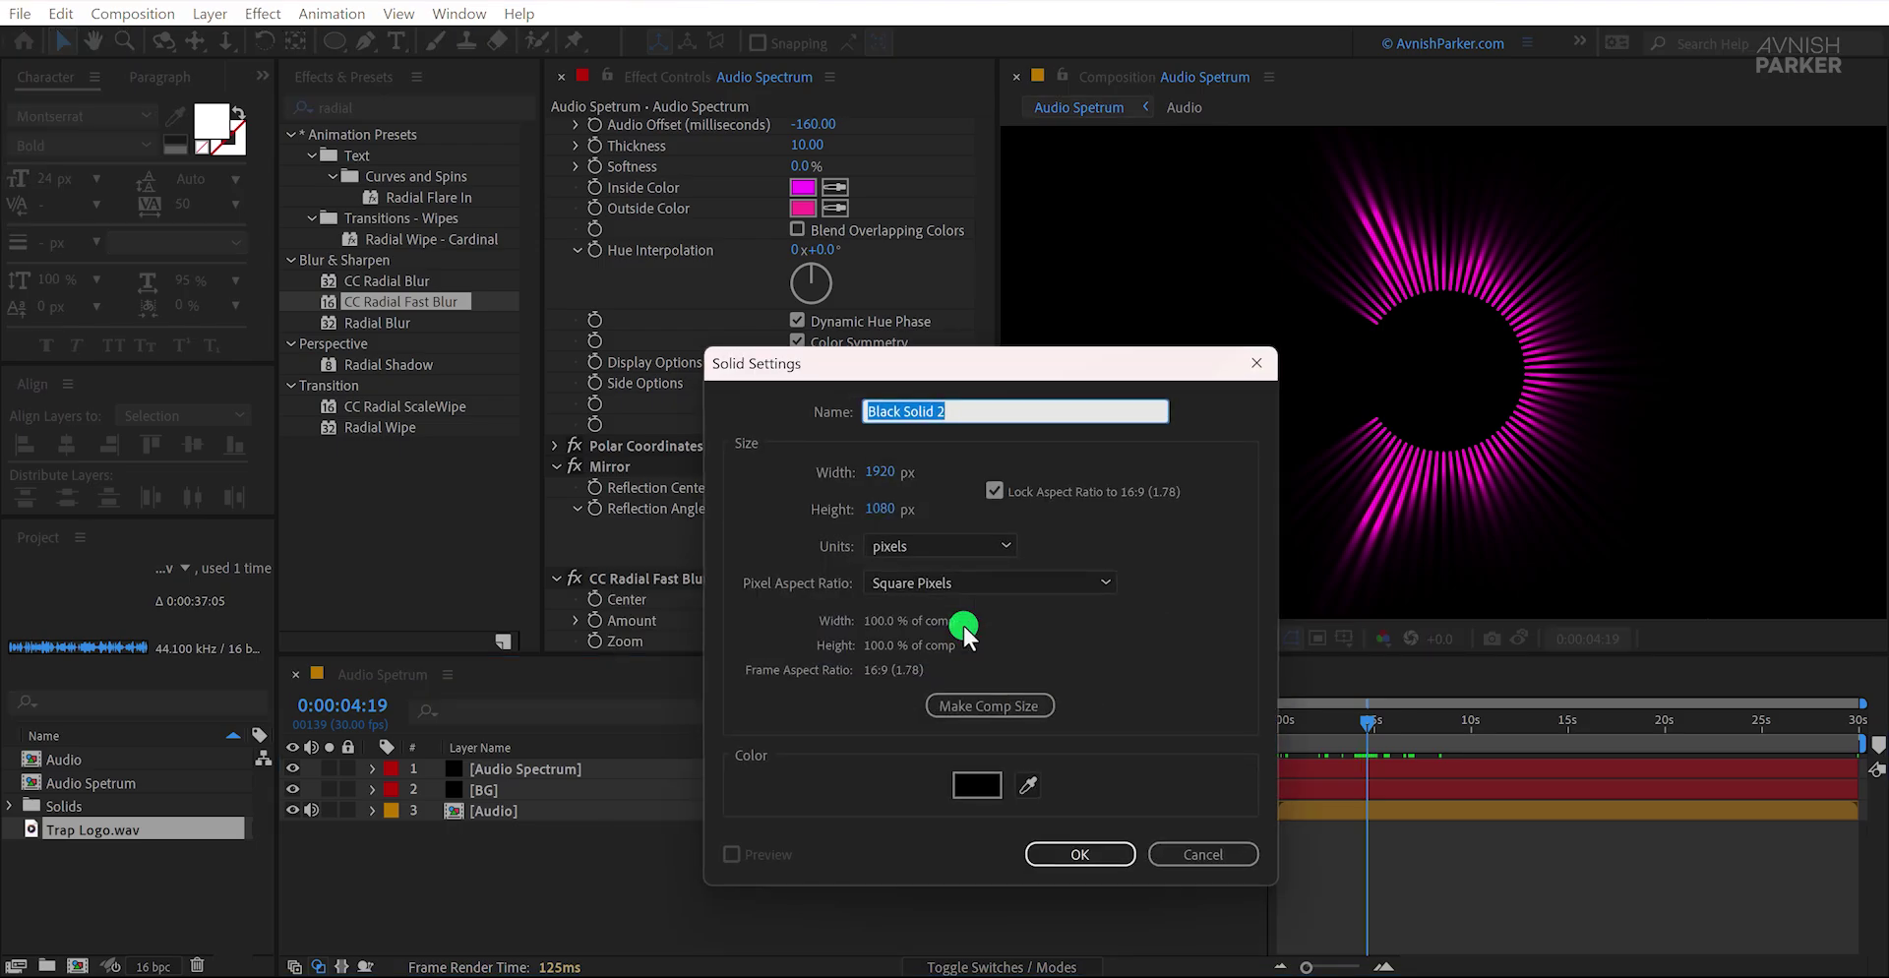
{"action": "type", "text": "Star"}
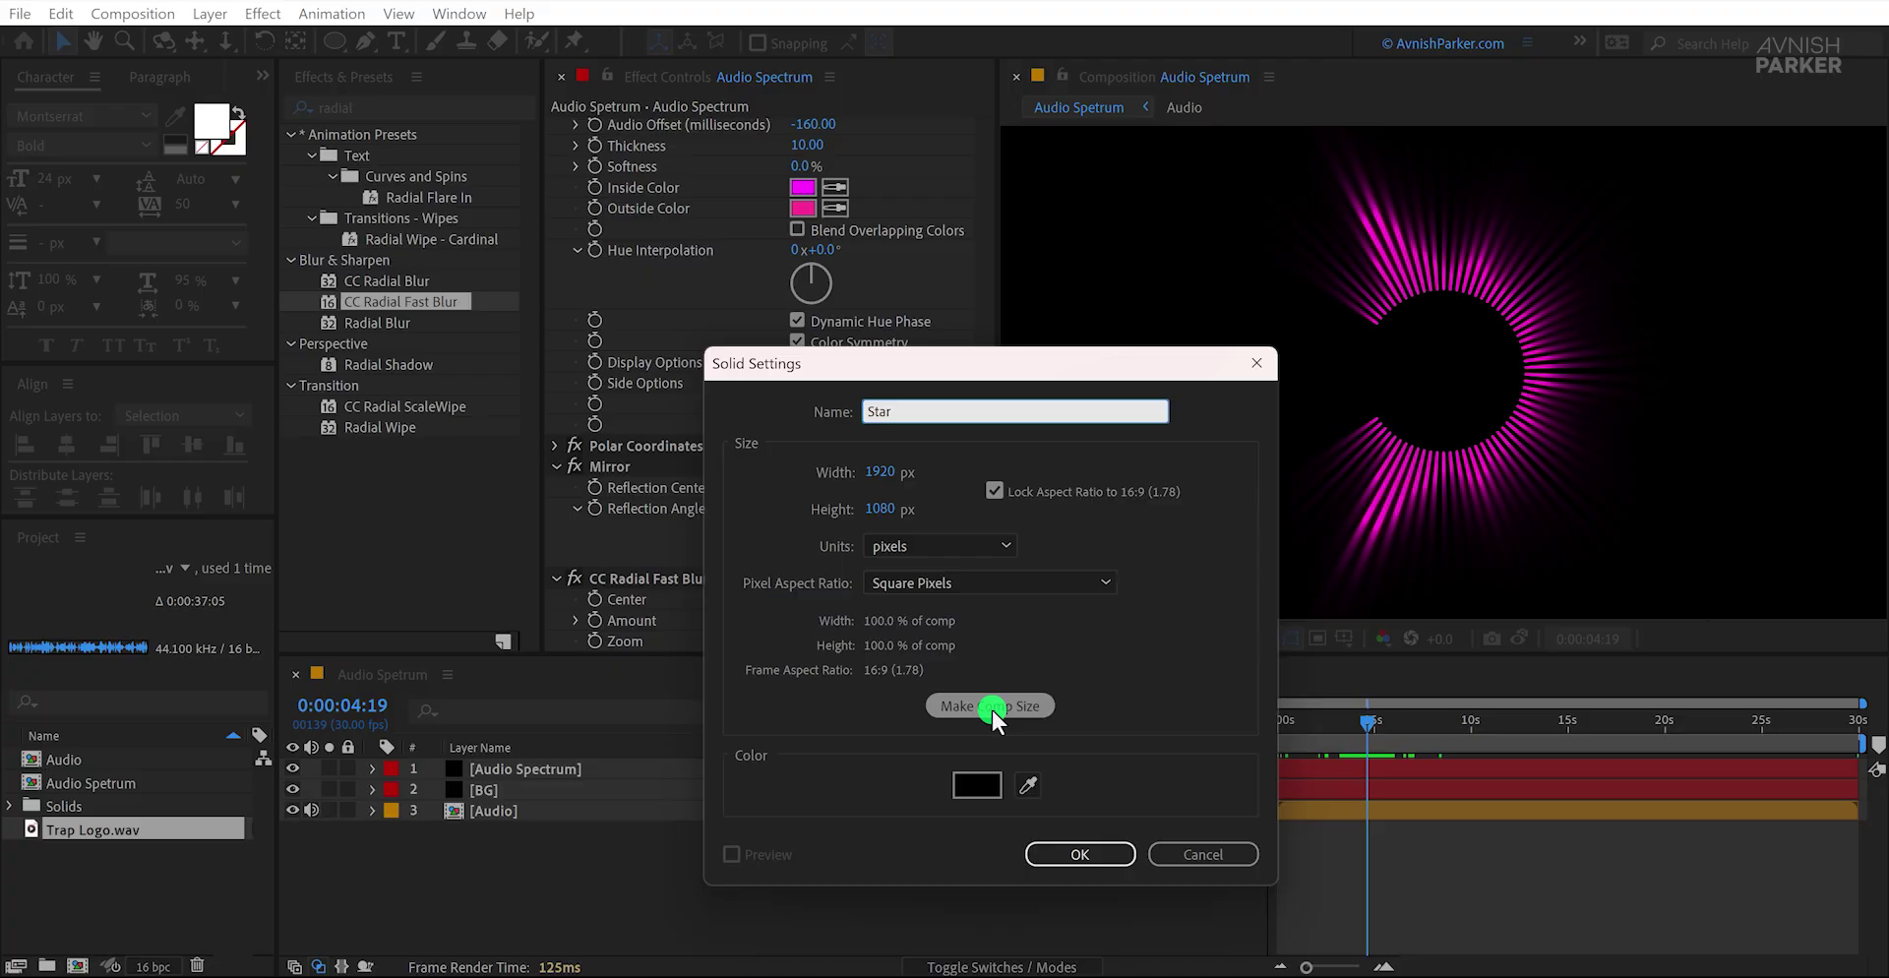
{"action": "left_click", "coordinate": [984, 787]}
{"action": "left_click", "coordinate": [732, 502]}
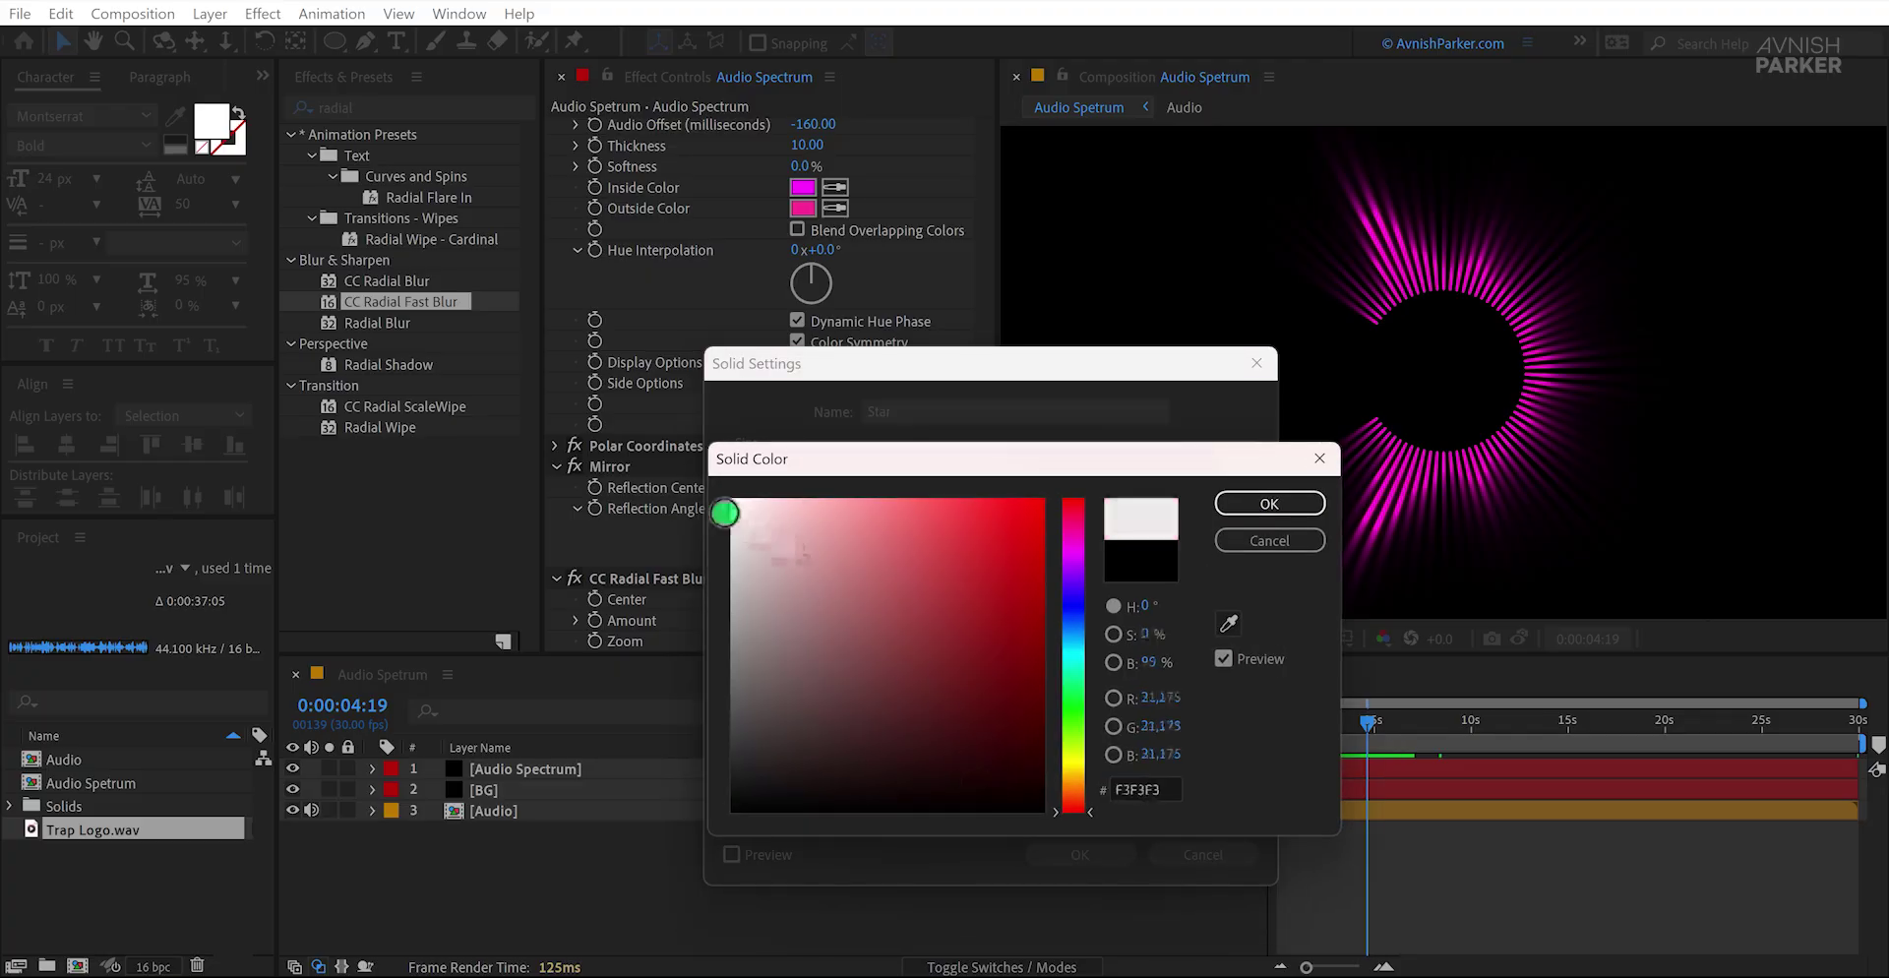
{"action": "left_click", "coordinate": [1241, 505]}
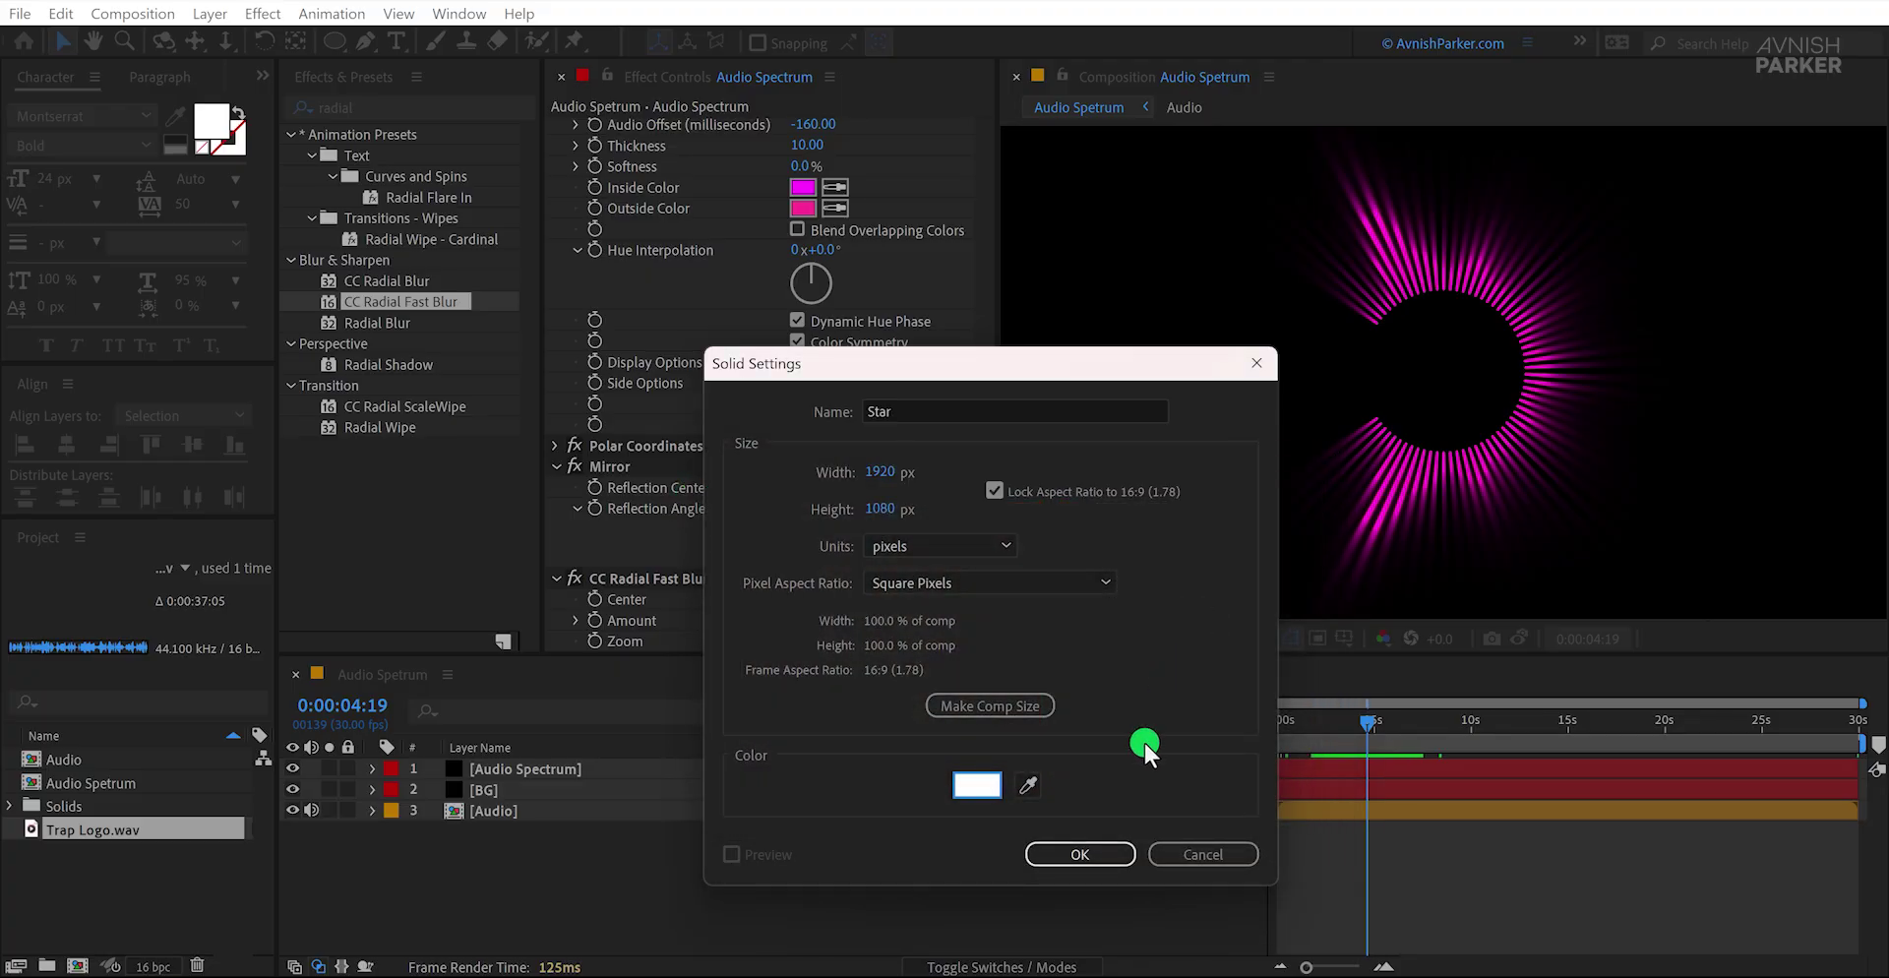
{"action": "left_click", "coordinate": [1096, 850]}
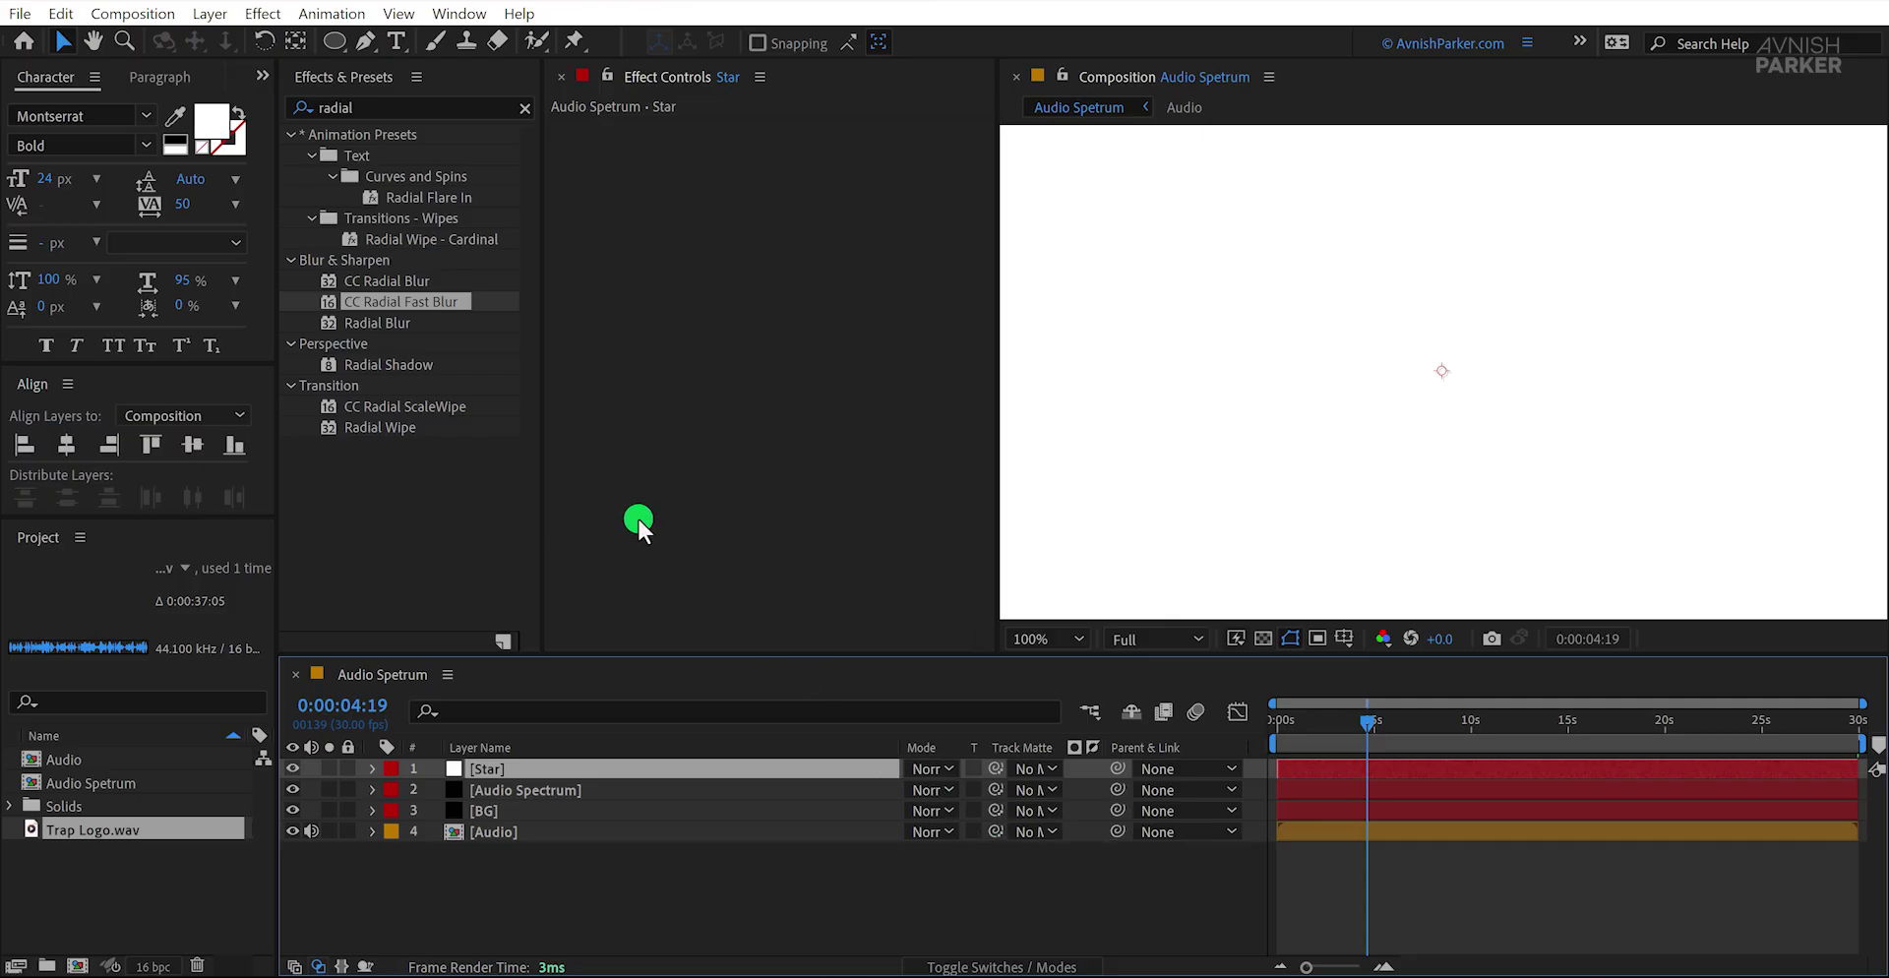
Step: Find the CC Star Burst effect and apply it to the Star layer
{"action": "left_click", "coordinate": [380, 106]}
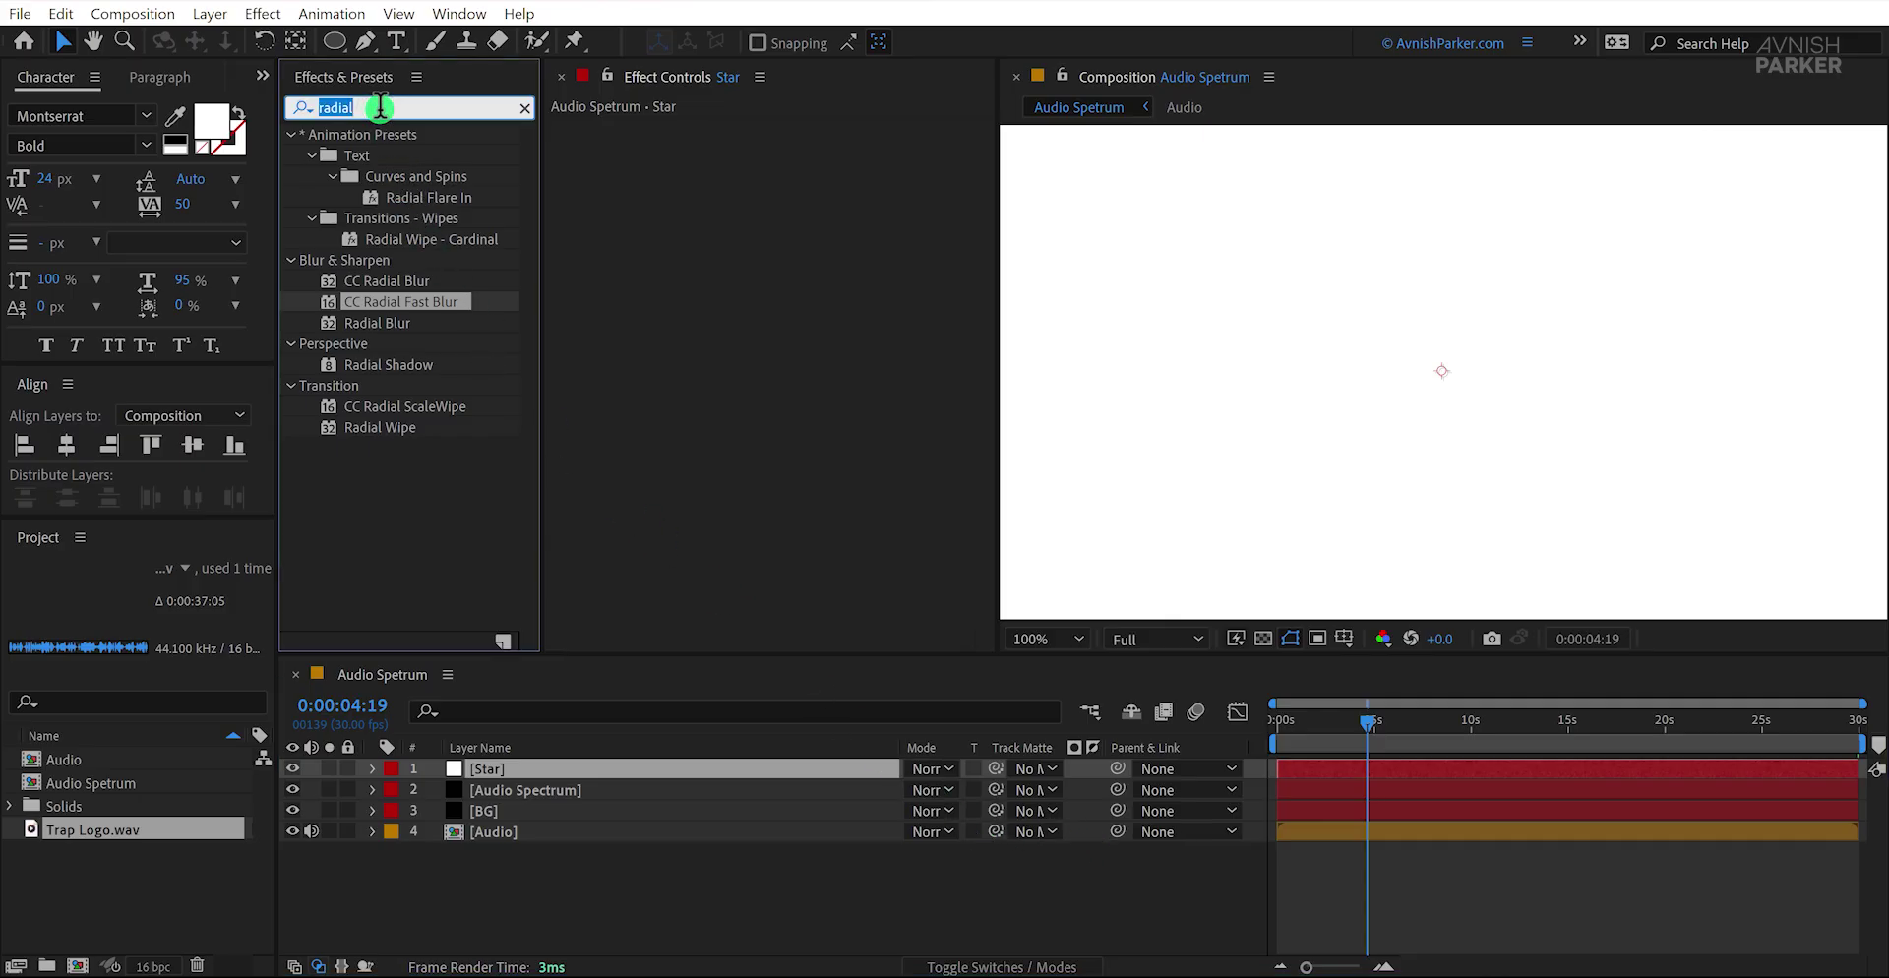
{"action": "type", "text": "star"}
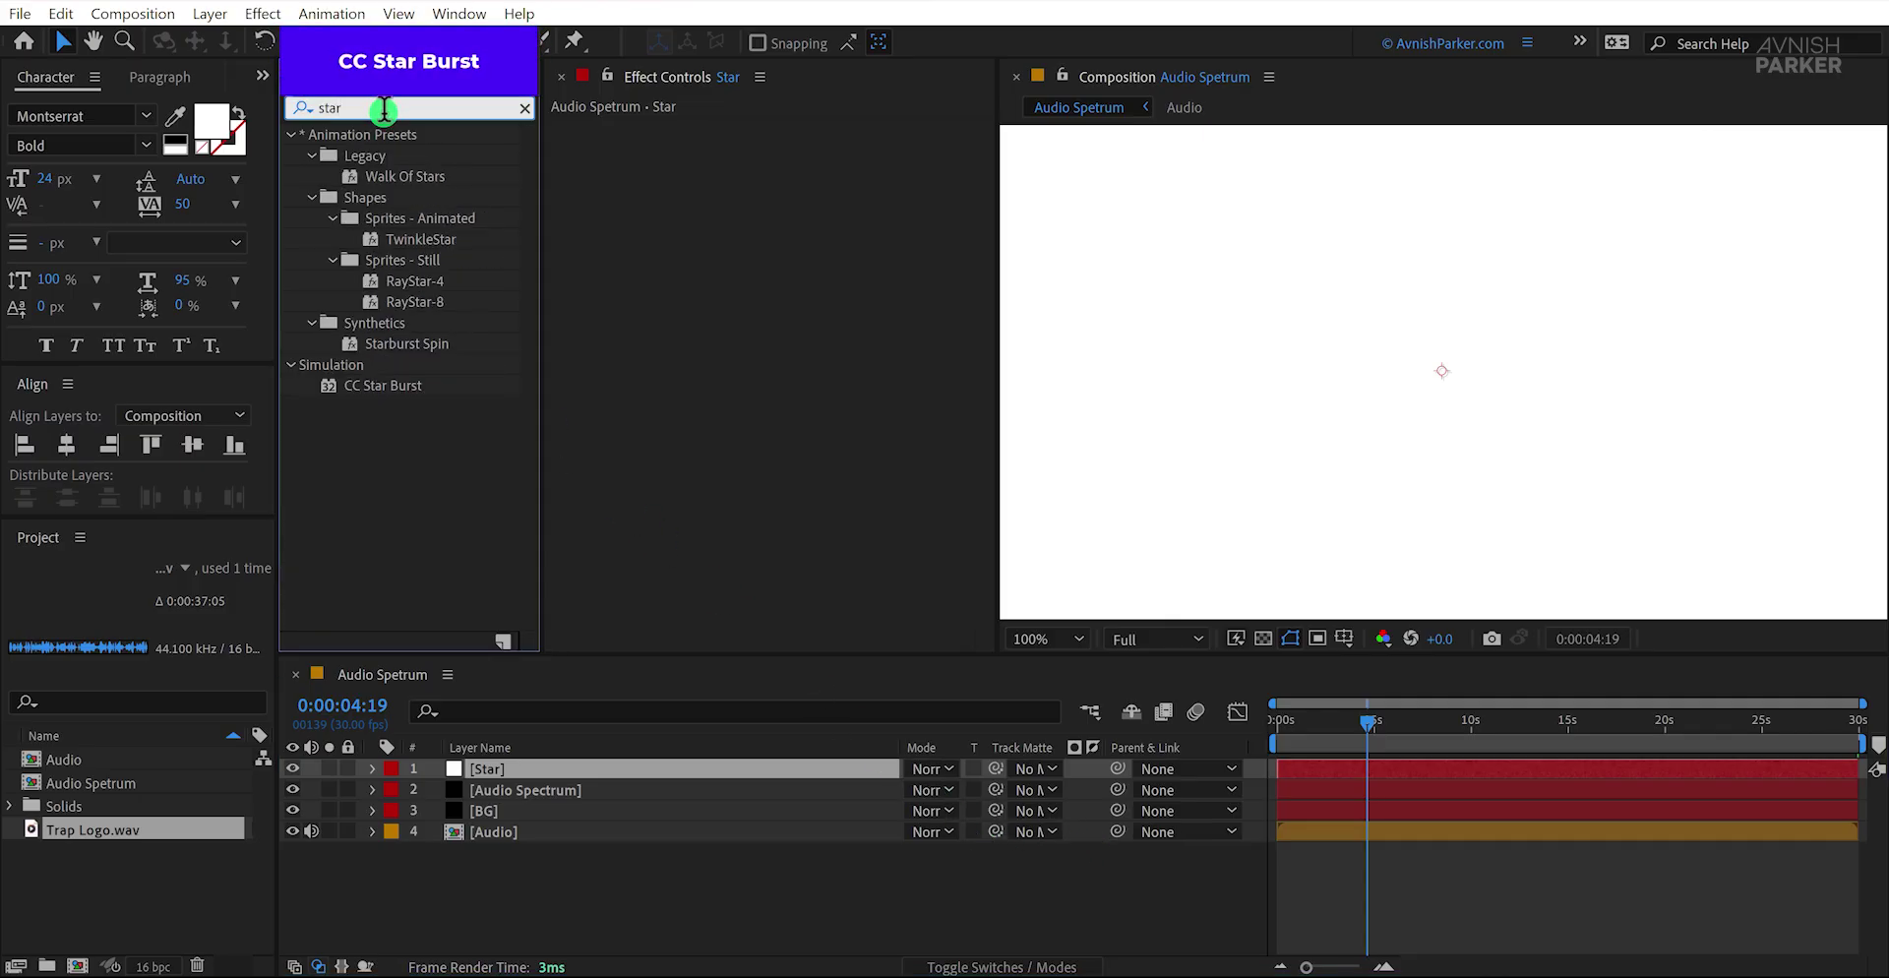
{"action": "left_click_drag", "start_coordinate": [398, 386], "coordinate": [694, 331]}
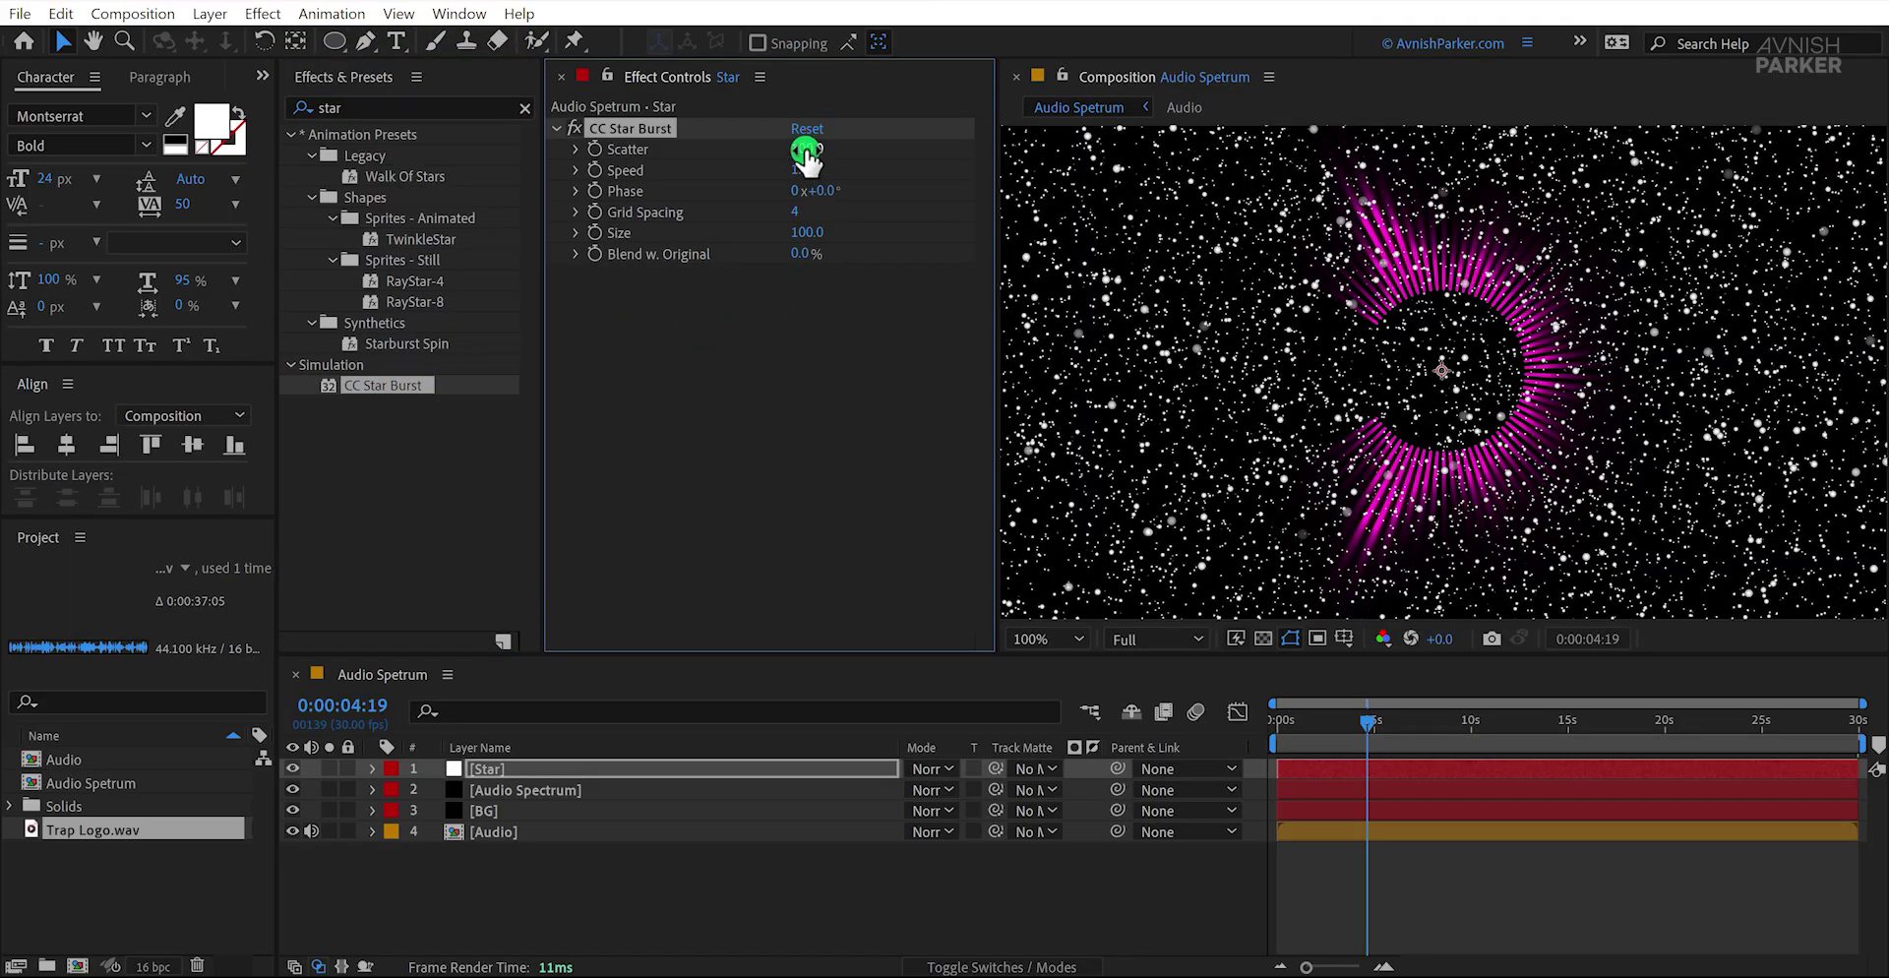
Step: Set the star burst's Scatter to 500, Size to 50 and Grid Spacing to 10
{"action": "left_click", "coordinate": [805, 153]}
{"action": "type", "text": "500"}
{"action": "key", "text": "Return"}
{"action": "left_click", "coordinate": [864, 236]}
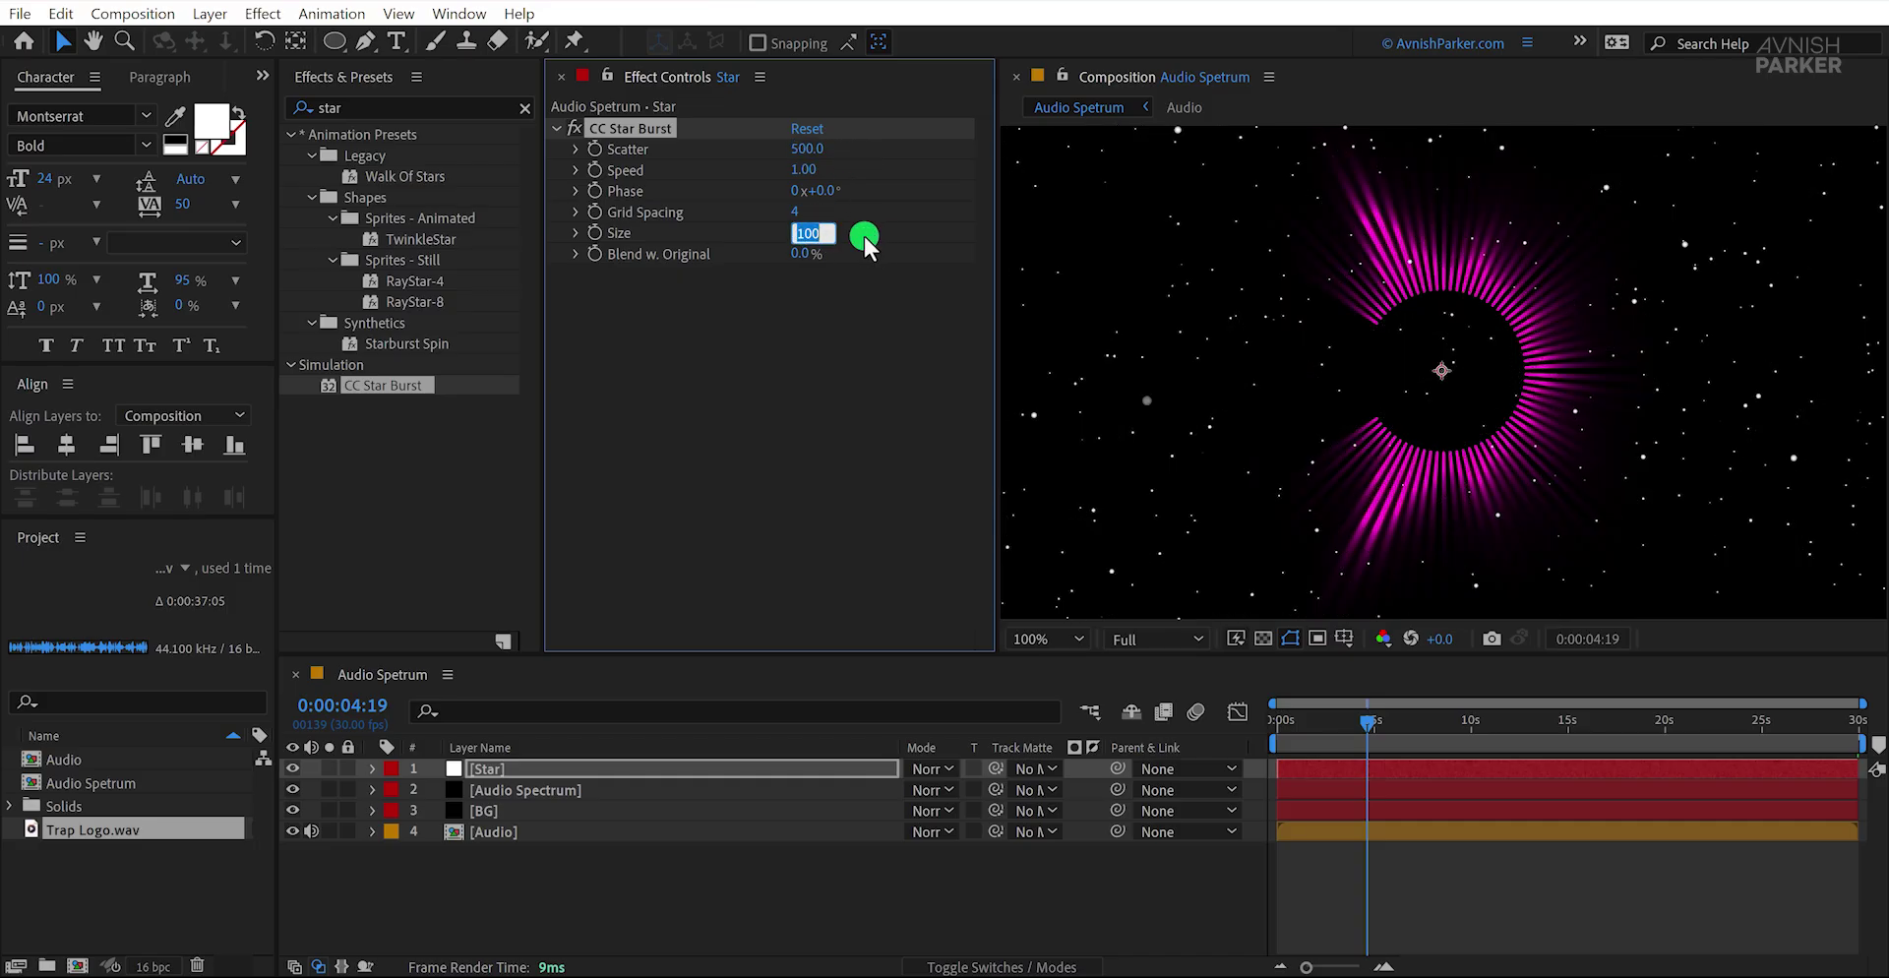
{"action": "type", "text": "50"}
{"action": "key", "text": "shift+Tab"}
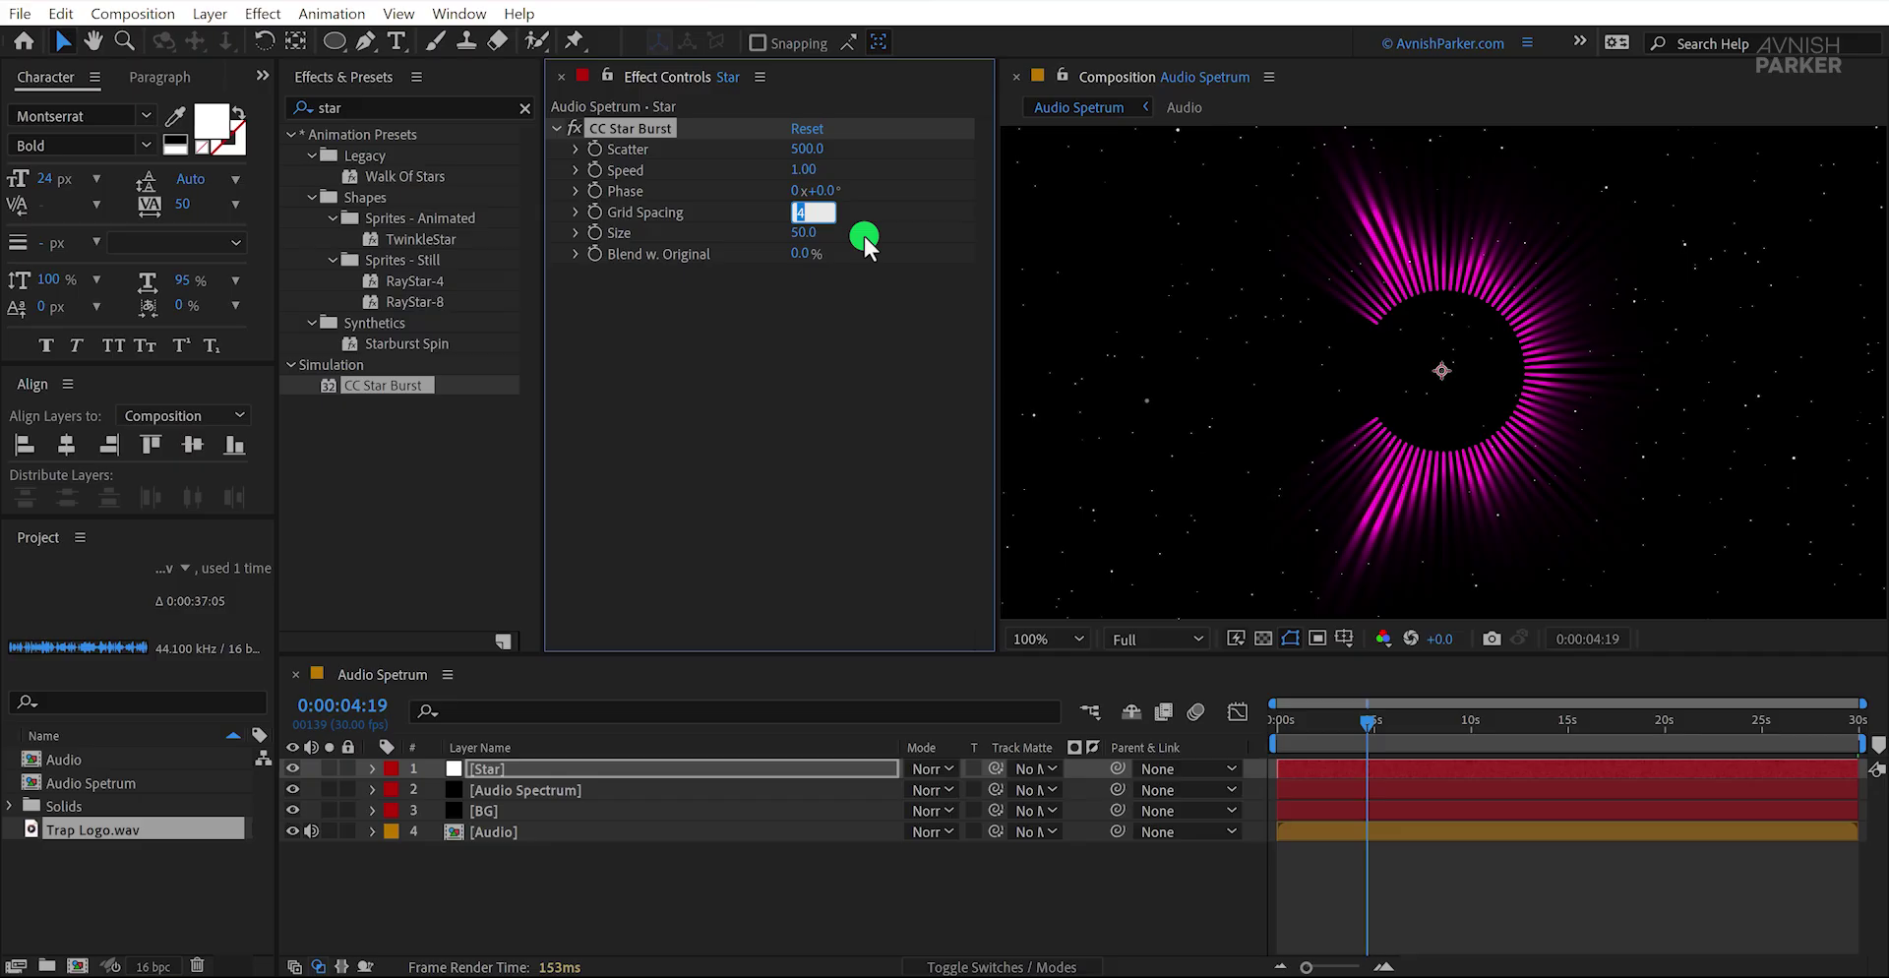
{"action": "type", "text": "10"}
{"action": "key", "text": "Return"}
Step: Scrub to 0:00:06:01, set the star burst's Speed to 0.10 and preview the slower star motion
{"action": "left_click_drag", "start_coordinate": [1259, 728], "coordinate": [1395, 734]}
{"action": "left_click", "coordinate": [1217, 642]}
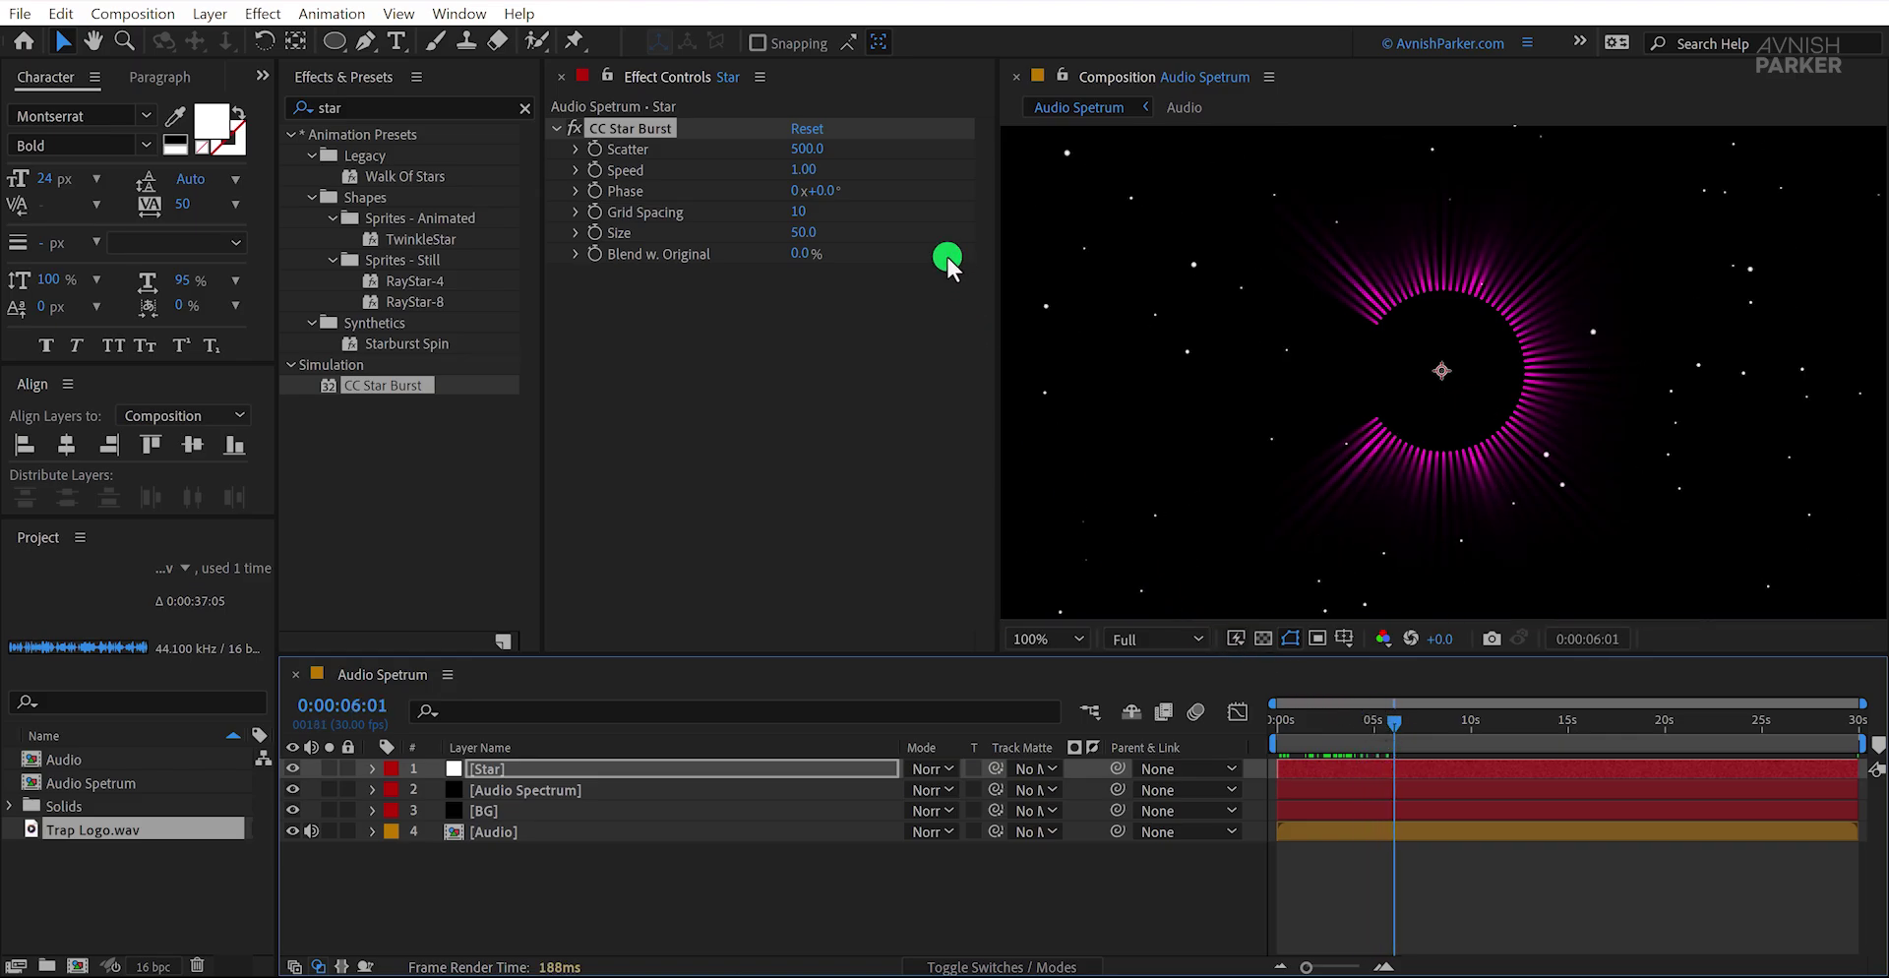
{"action": "left_click", "coordinate": [805, 169]}
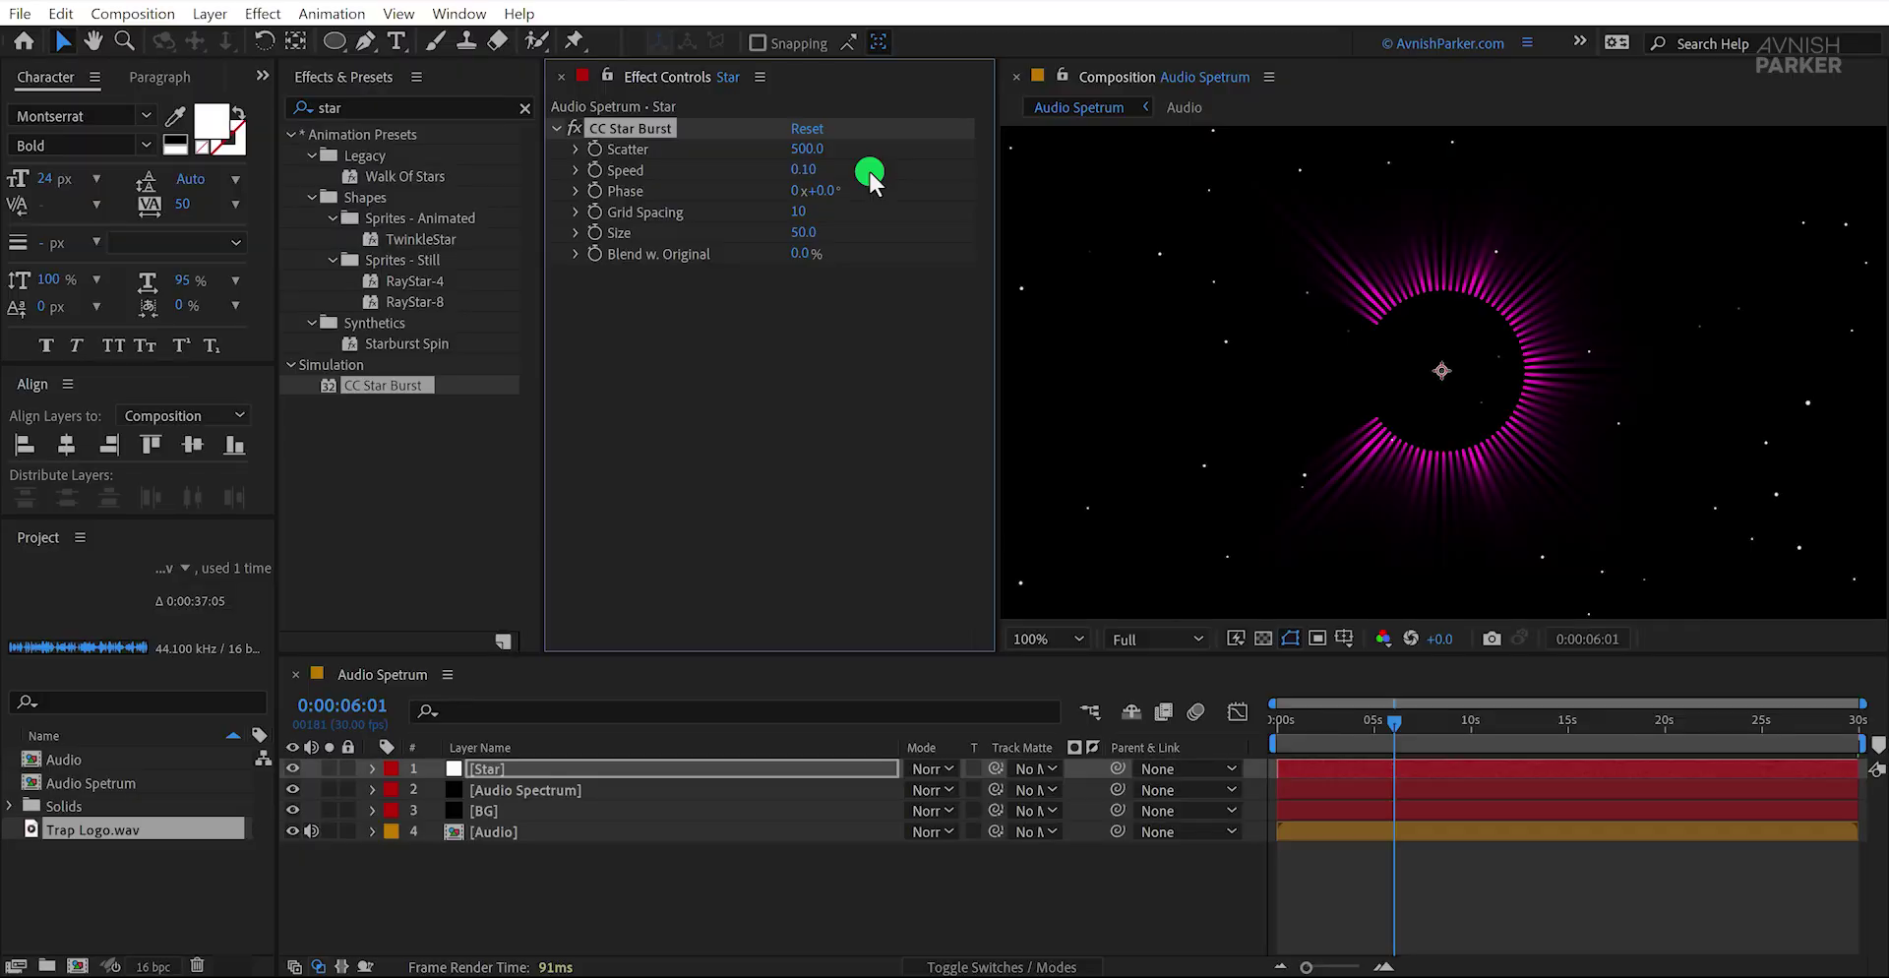
{"action": "key", "text": "space"}
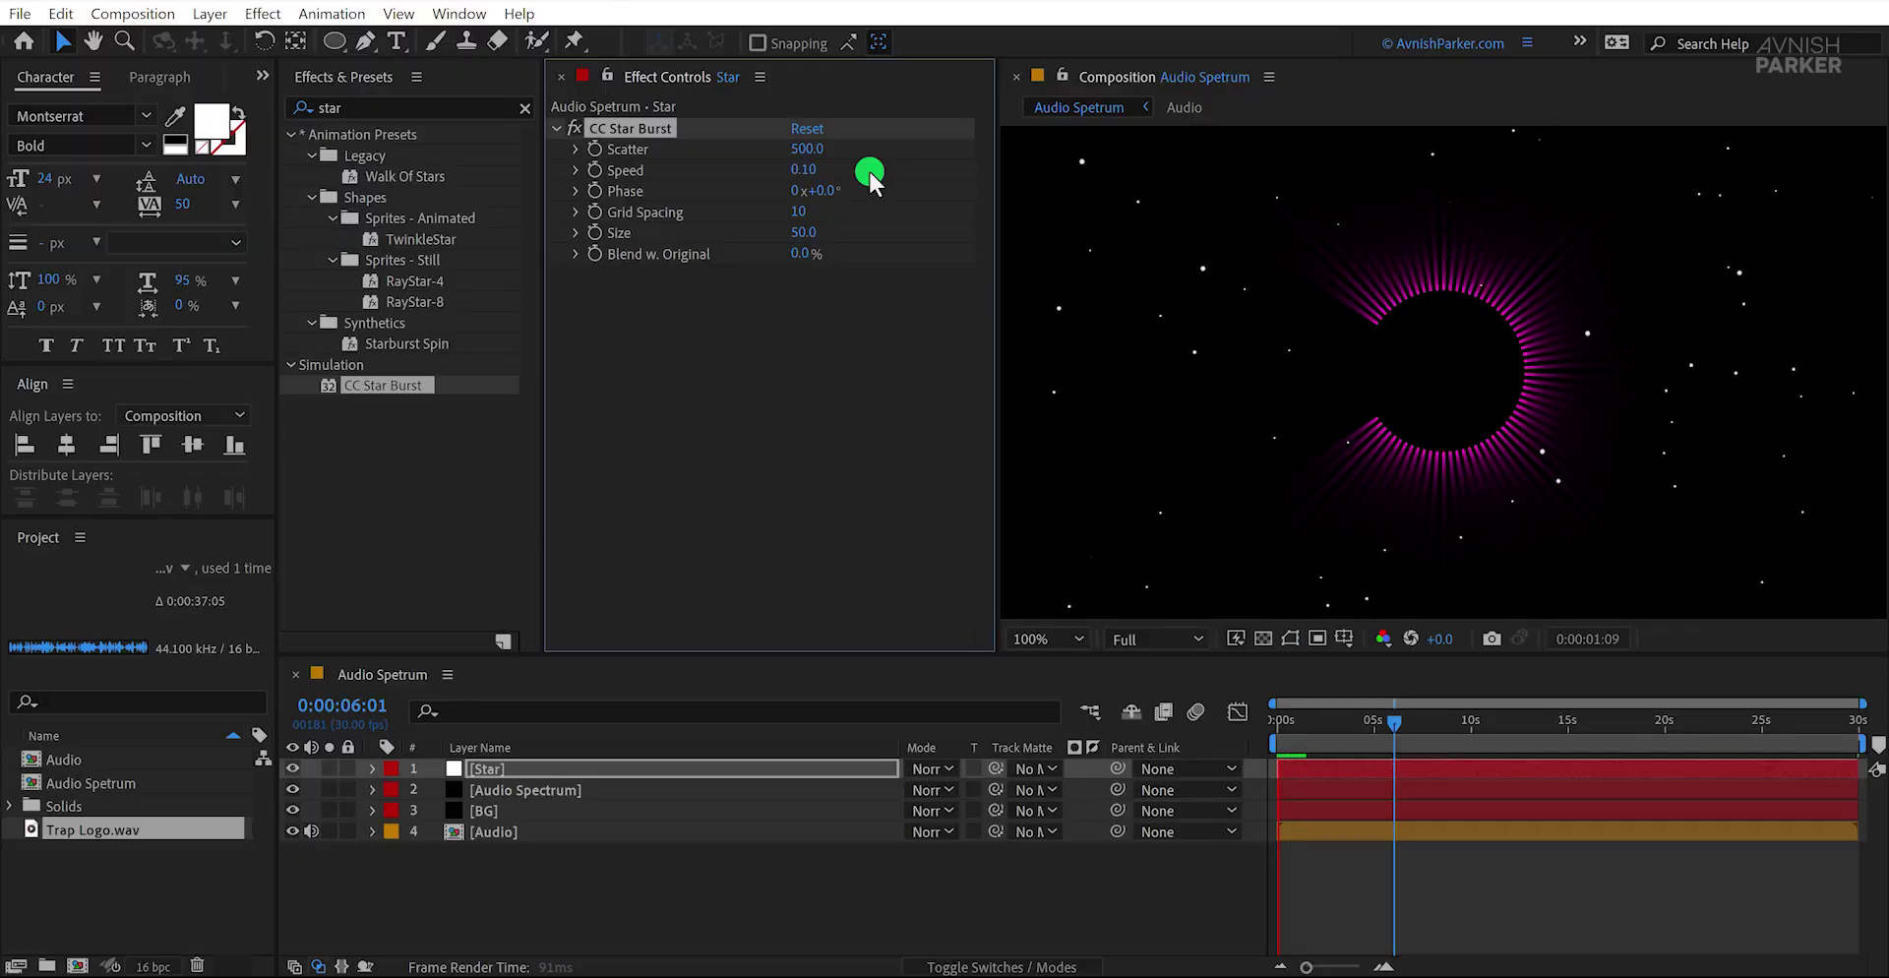
Step: Fit the whole composition in the viewer and scrub the timeline to 0:00:01:29 to check the stars with the spectrum
{"action": "scroll", "coordinate": [1107, 440], "scroll_direction": "down", "scroll_amount": 2}
{"action": "left_click_drag", "start_coordinate": [1298, 722], "coordinate": [1431, 742]}
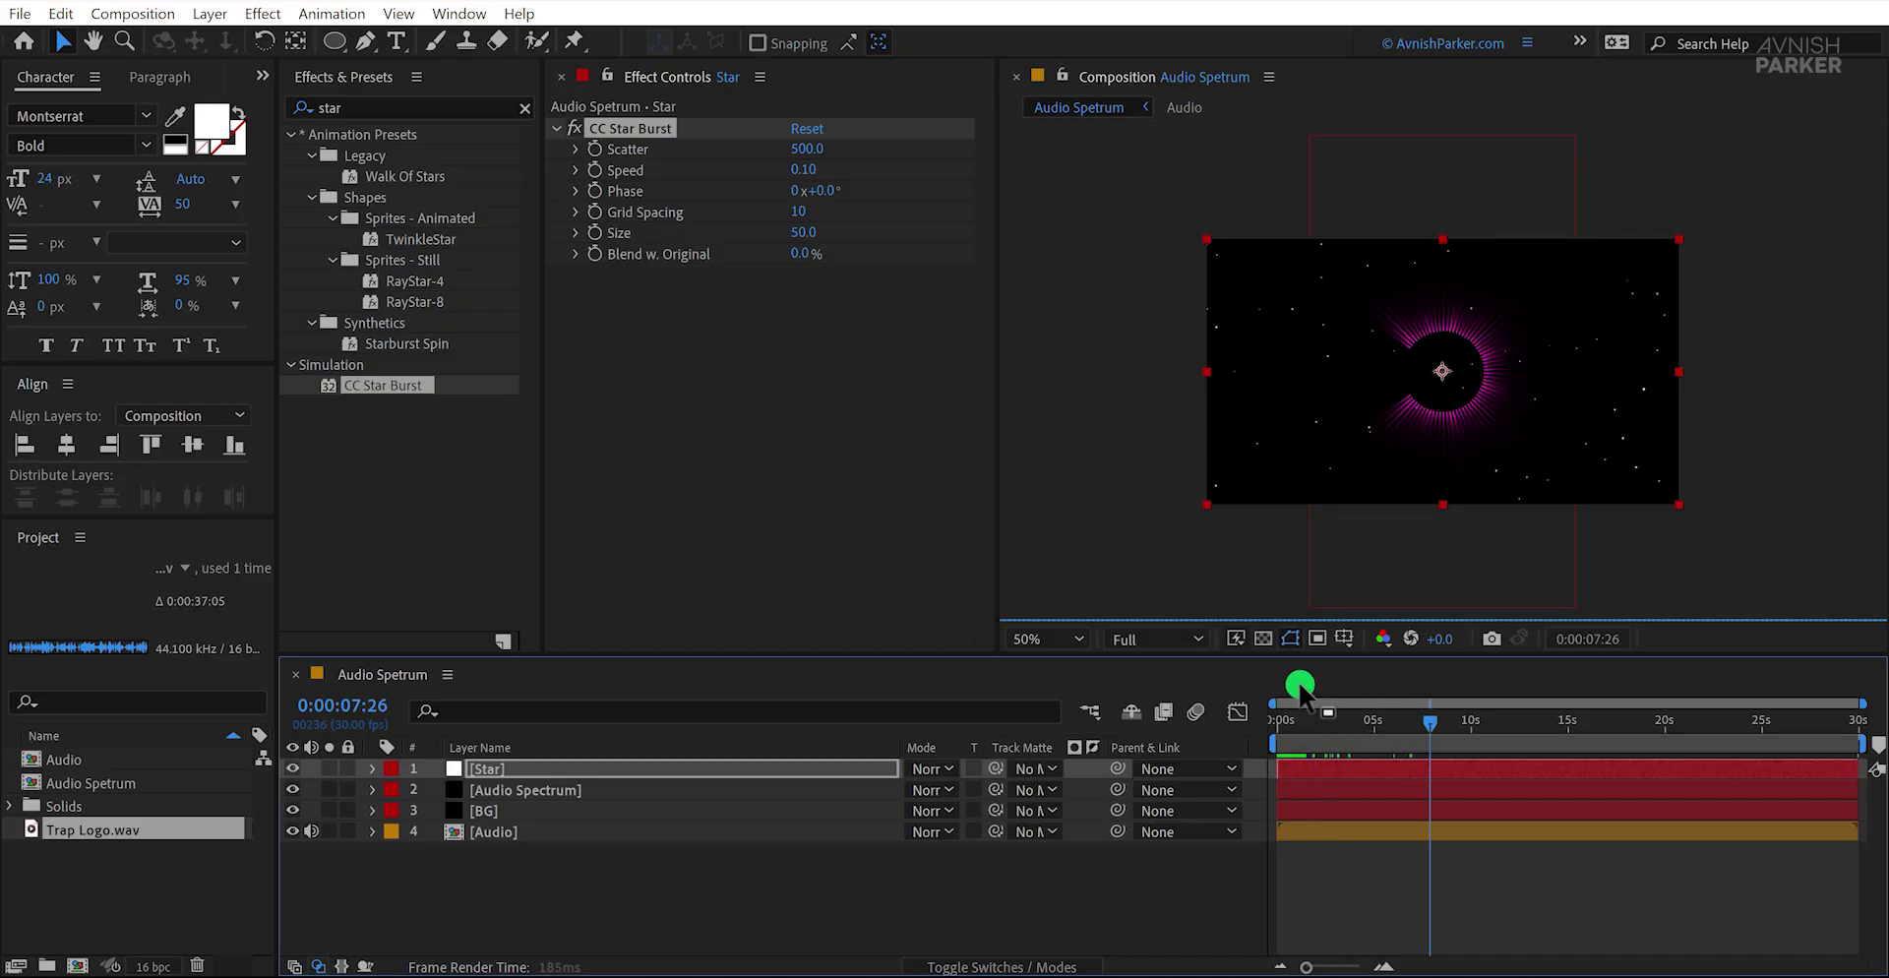
{"action": "left_click", "coordinate": [1058, 632]}
{"action": "left_click", "coordinate": [1057, 228]}
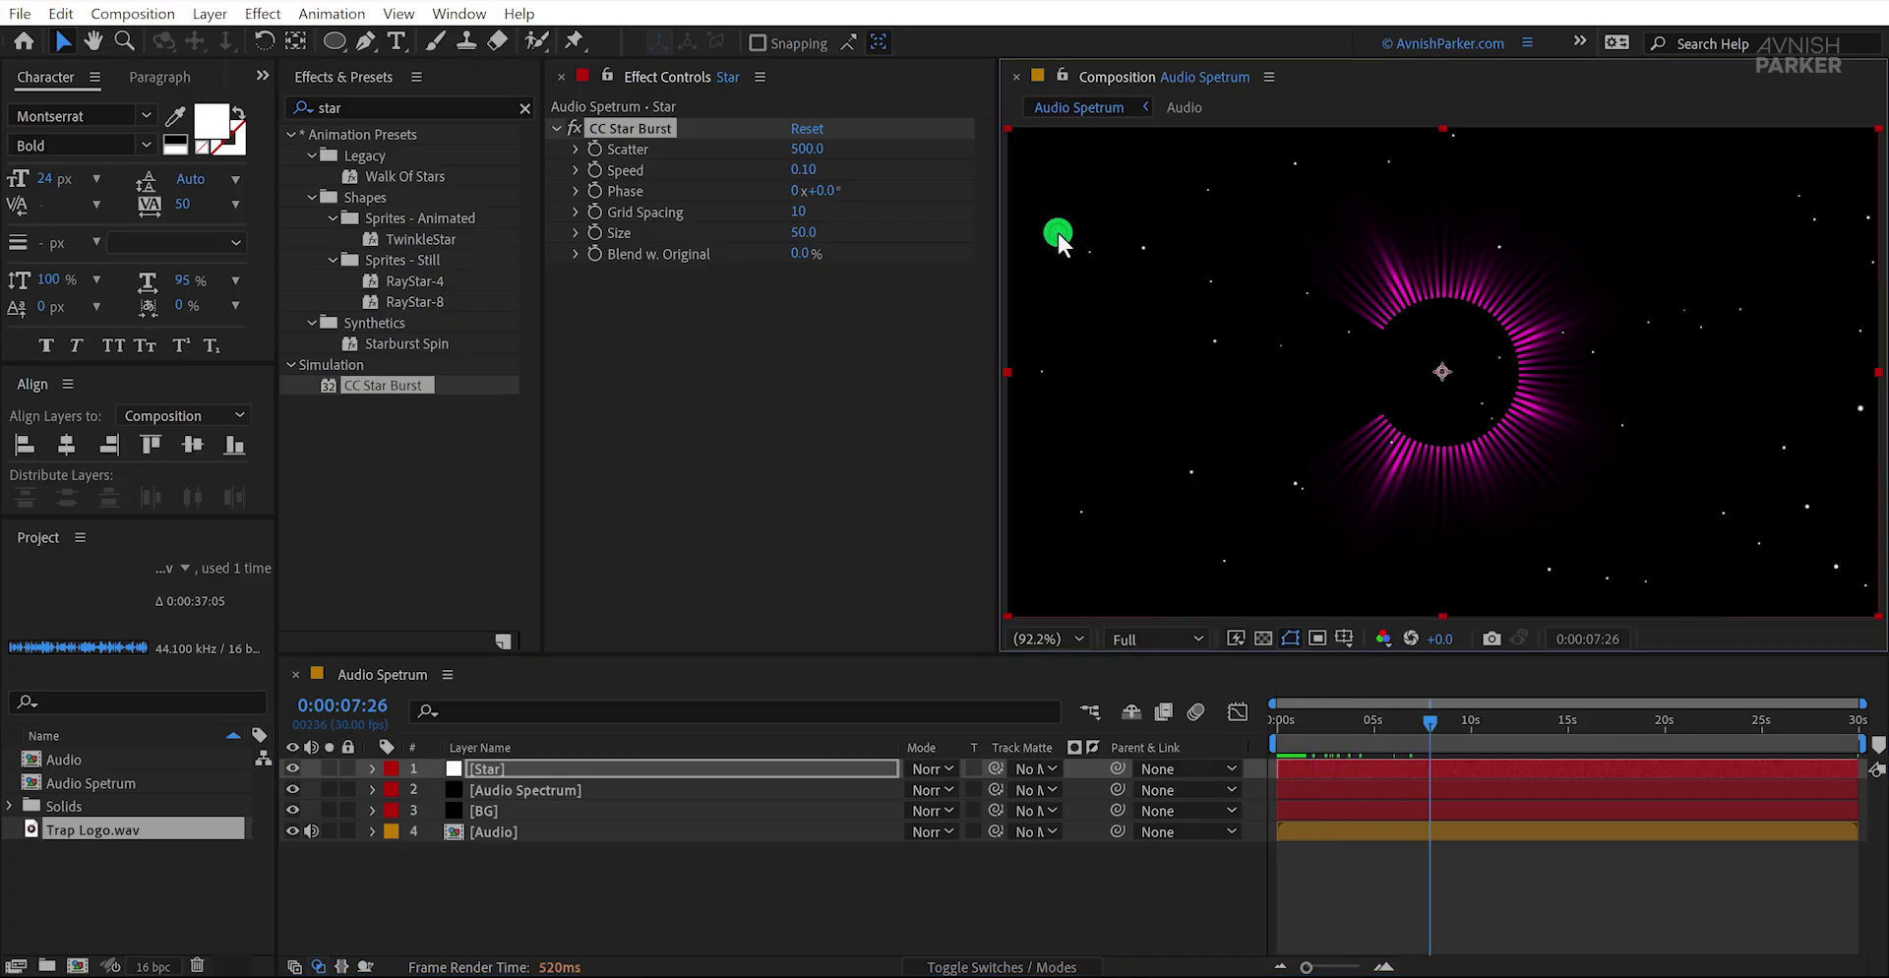
{"action": "left_click_drag", "start_coordinate": [1296, 728], "coordinate": [1317, 769]}
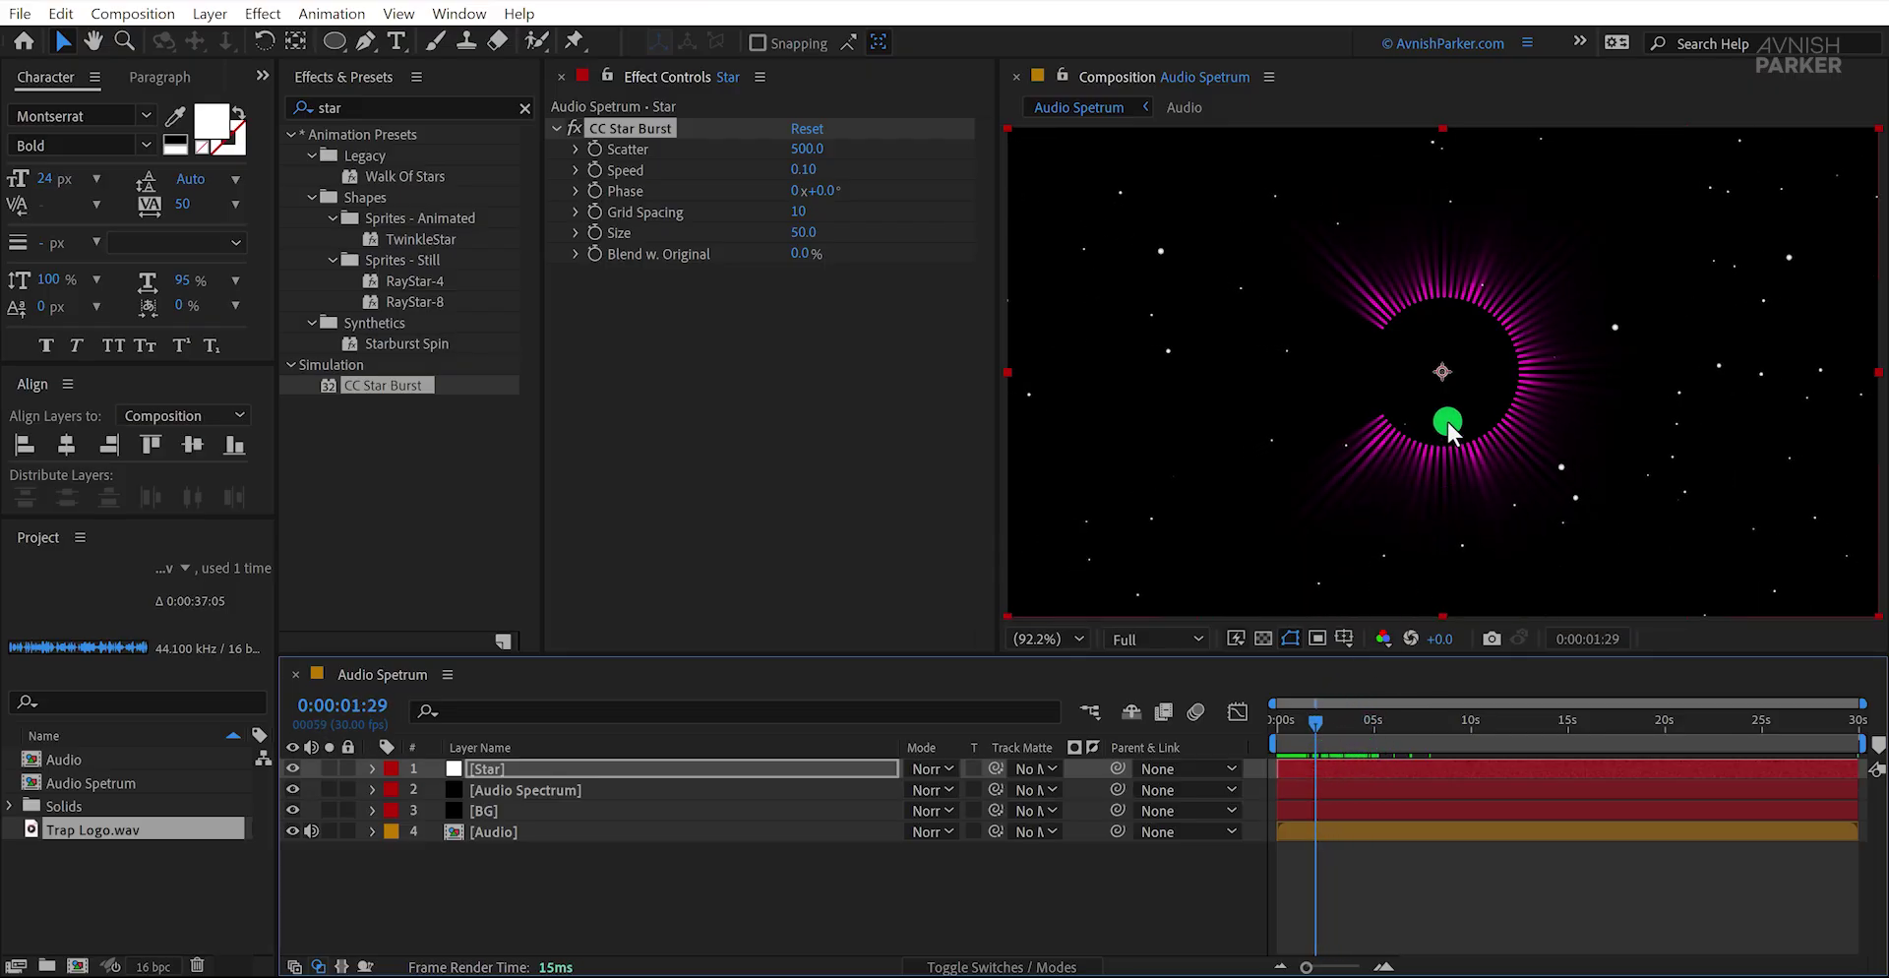
Step: Scrub to 0:00:08:00, find the Iris Wipe effect and apply it to the Star layer below CC Star Burst
{"action": "left_click_drag", "start_coordinate": [1338, 720], "coordinate": [1431, 739]}
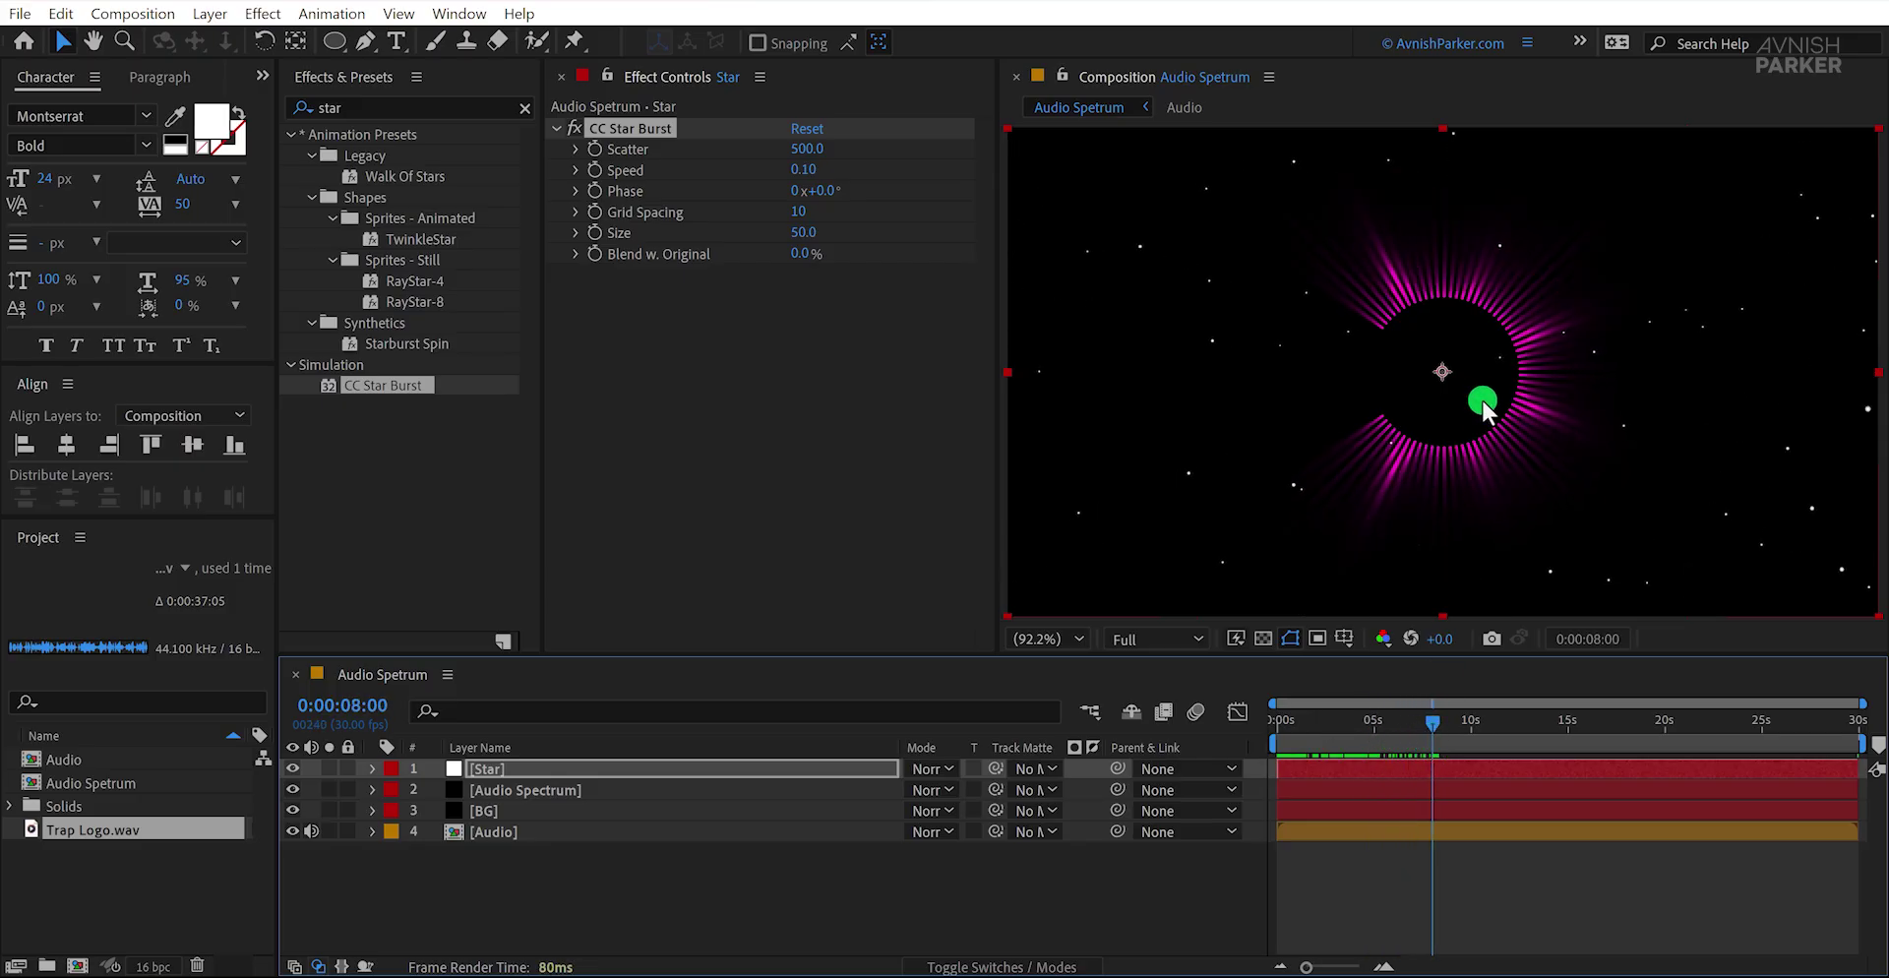
{"action": "left_click", "coordinate": [387, 105]}
{"action": "type", "text": "iris"}
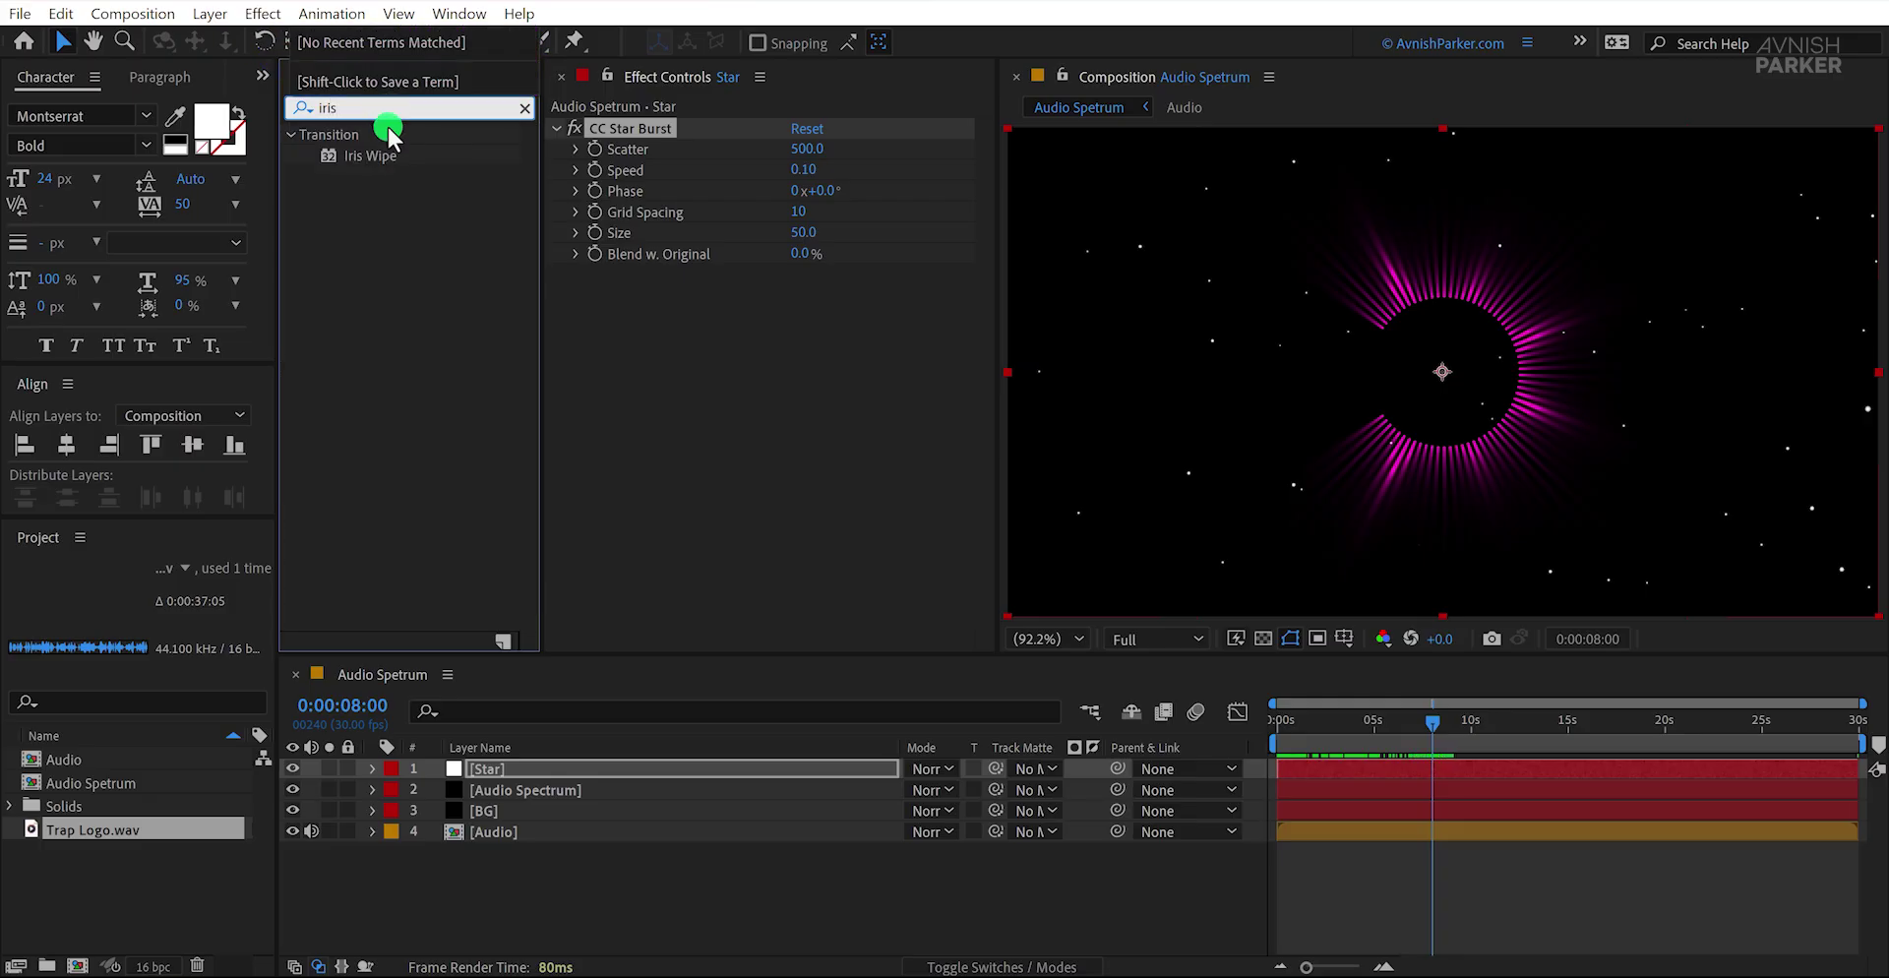
{"action": "left_click_drag", "start_coordinate": [371, 156], "coordinate": [692, 321]}
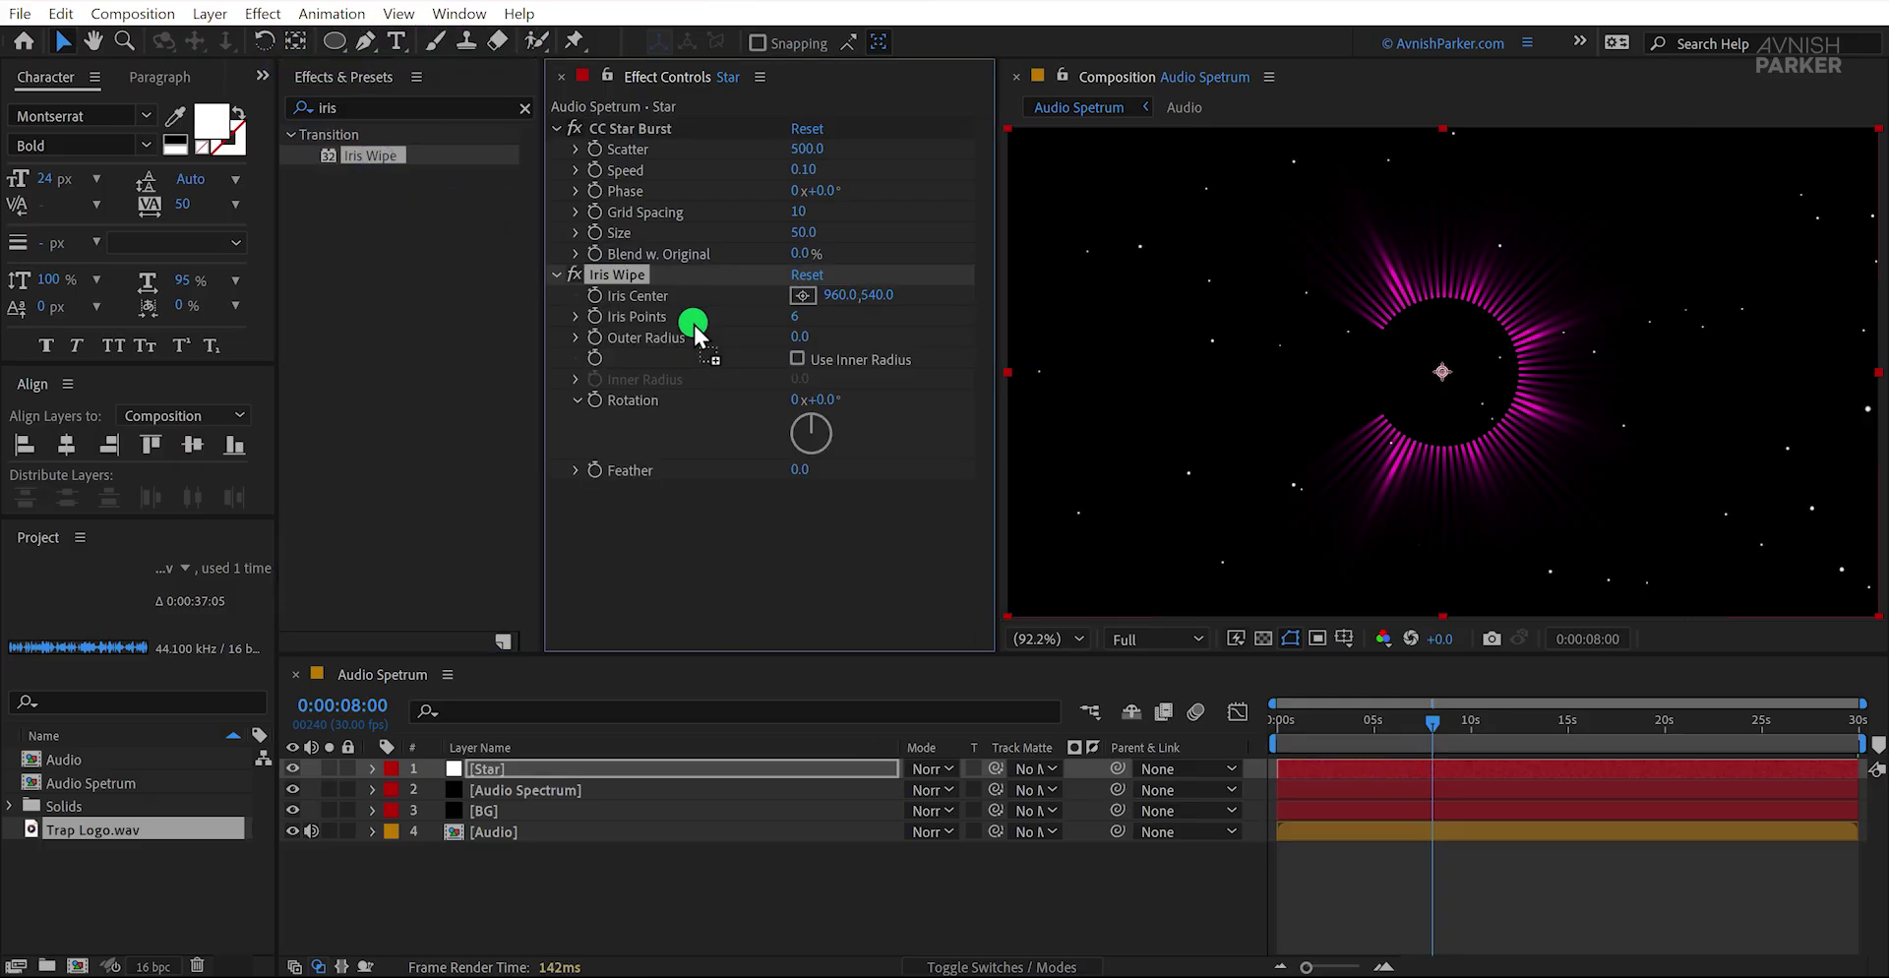
Step: Set the iris wipe's Outer Radius to 353 and Feather to 129, and the star burst's Size to 25
{"action": "left_click_drag", "start_coordinate": [801, 342], "coordinate": [1181, 355]}
{"action": "left_click_drag", "start_coordinate": [804, 472], "coordinate": [937, 467]}
{"action": "left_click_drag", "start_coordinate": [1319, 726], "coordinate": [1380, 738]}
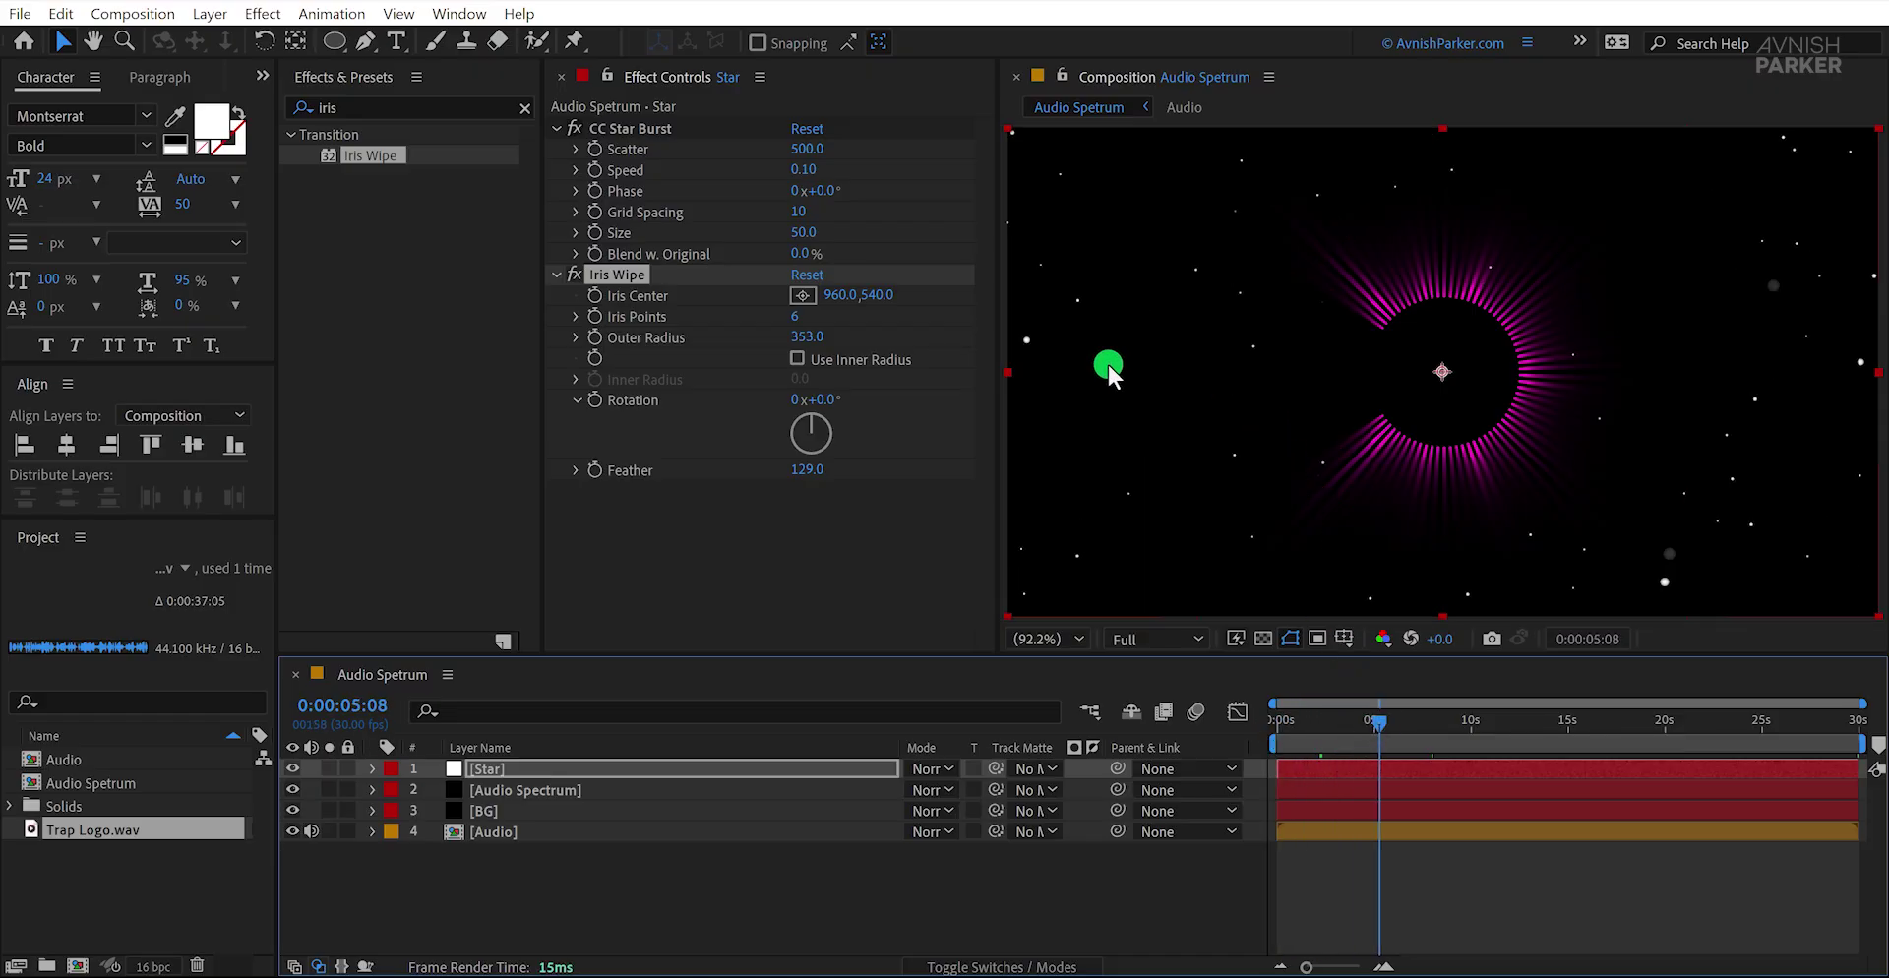
{"action": "left_click_drag", "start_coordinate": [825, 238], "coordinate": [773, 242]}
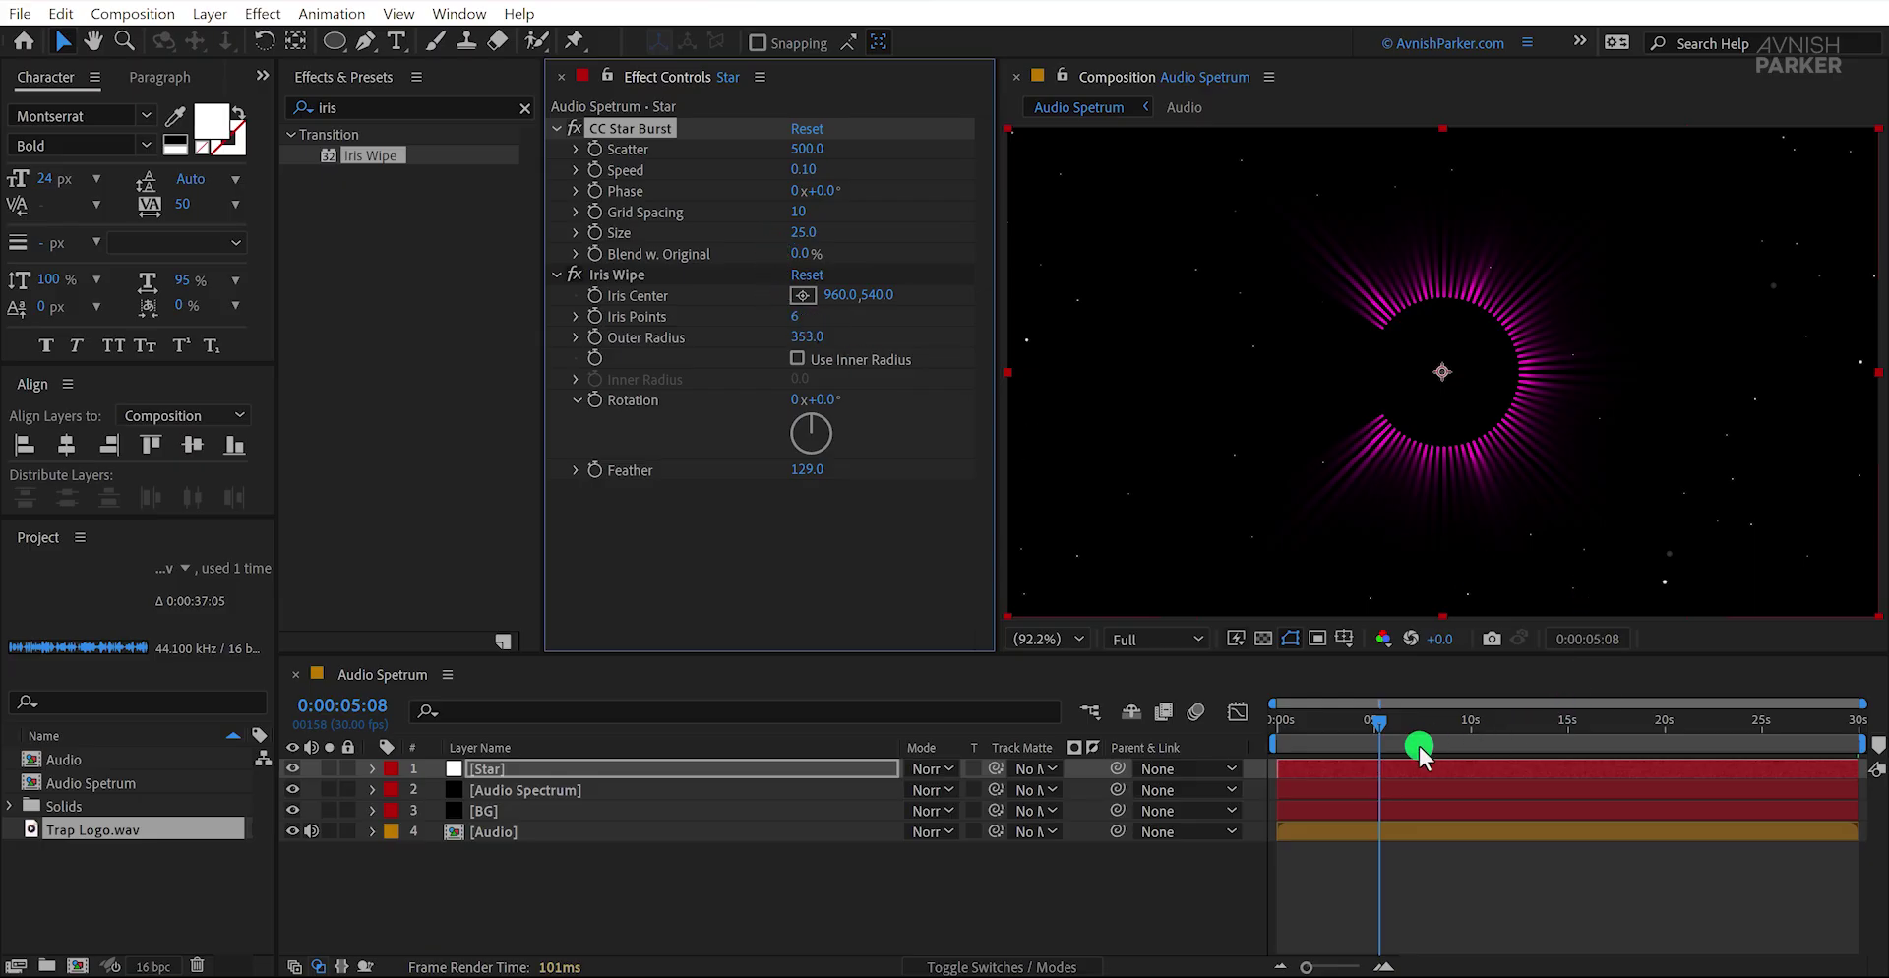
{"action": "left_click_drag", "start_coordinate": [1419, 742], "coordinate": [1507, 739]}
Step: Apply CC Lens to the Star layer between CC Star Burst and Iris Wipe, and set its Size to 168
{"action": "left_click", "coordinate": [448, 108]}
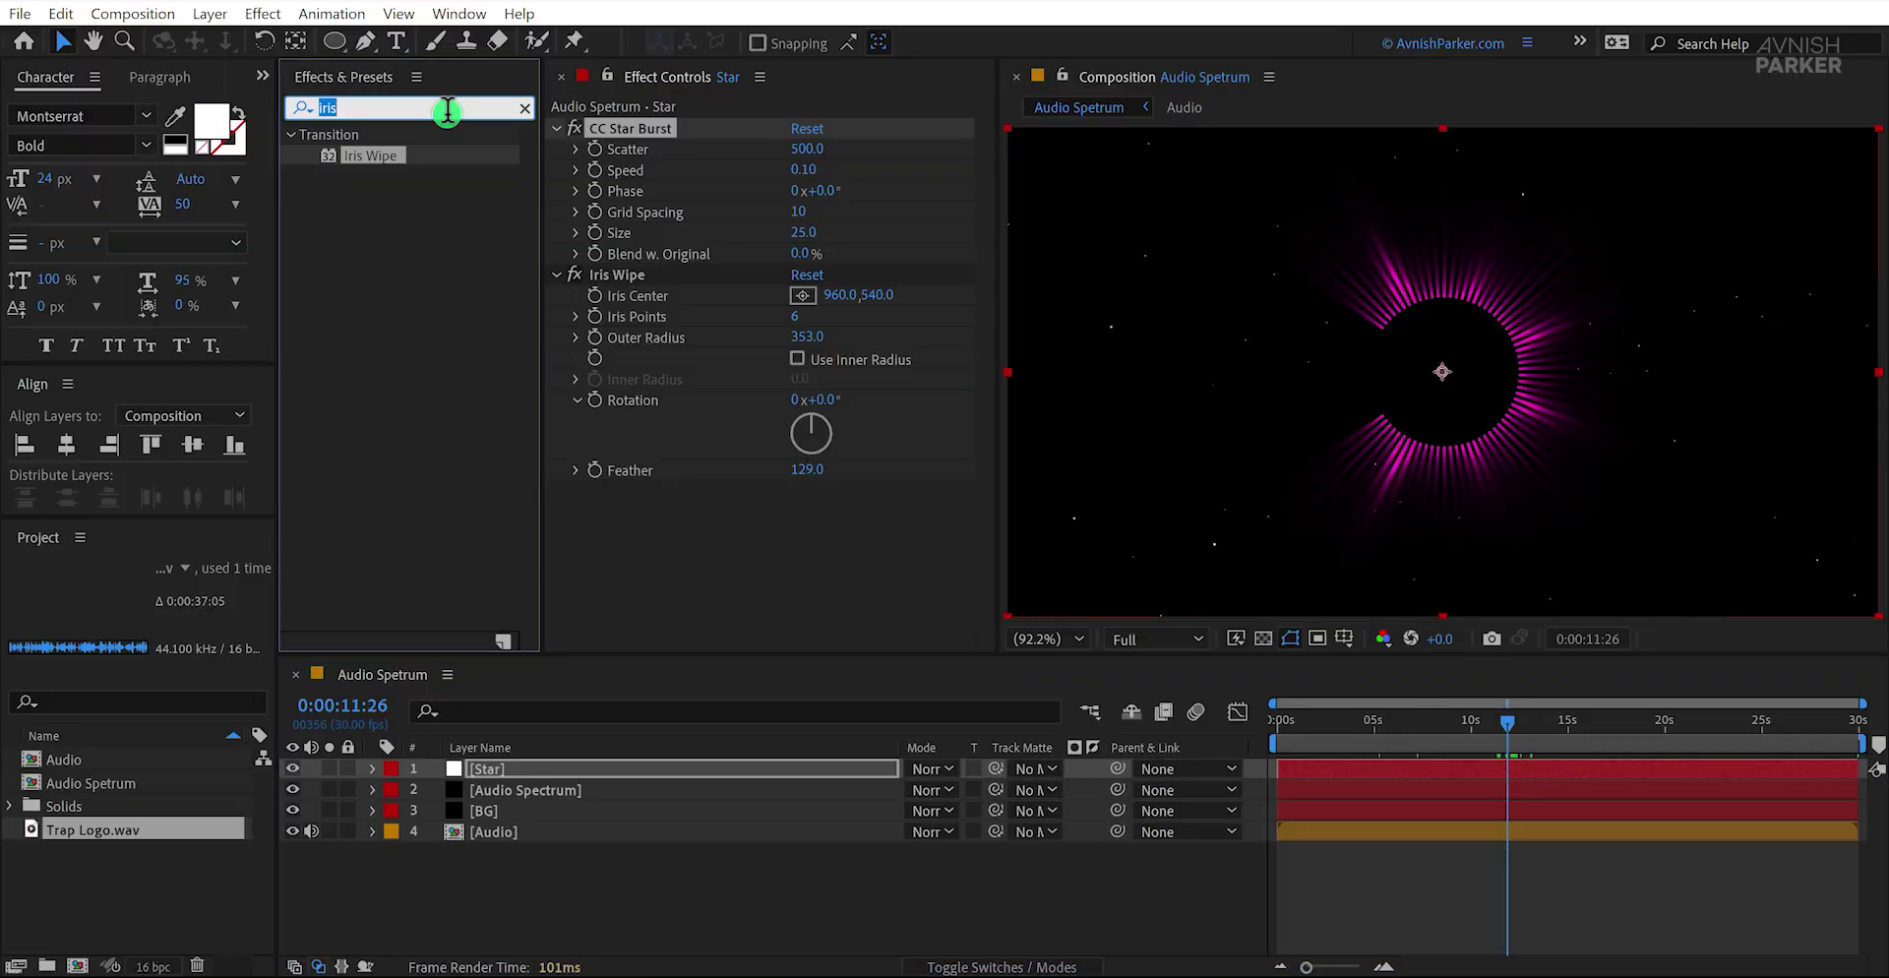
{"action": "type", "text": "len"}
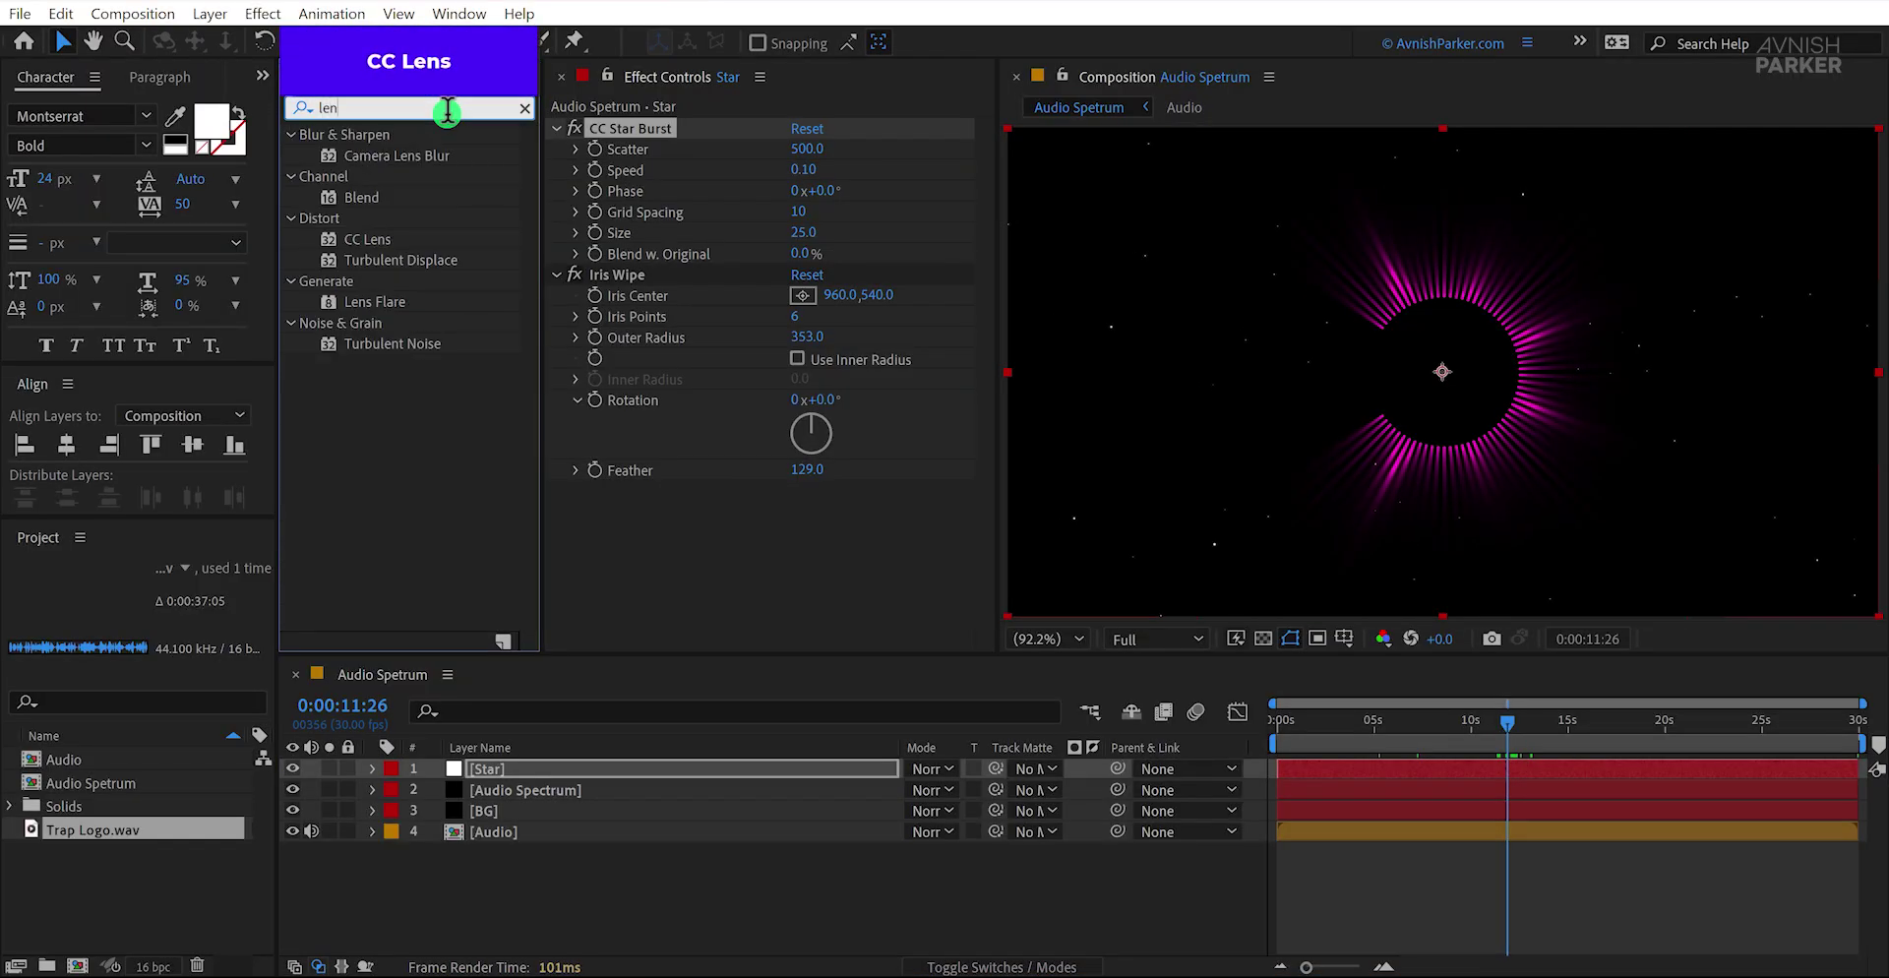
{"action": "type", "text": "s"}
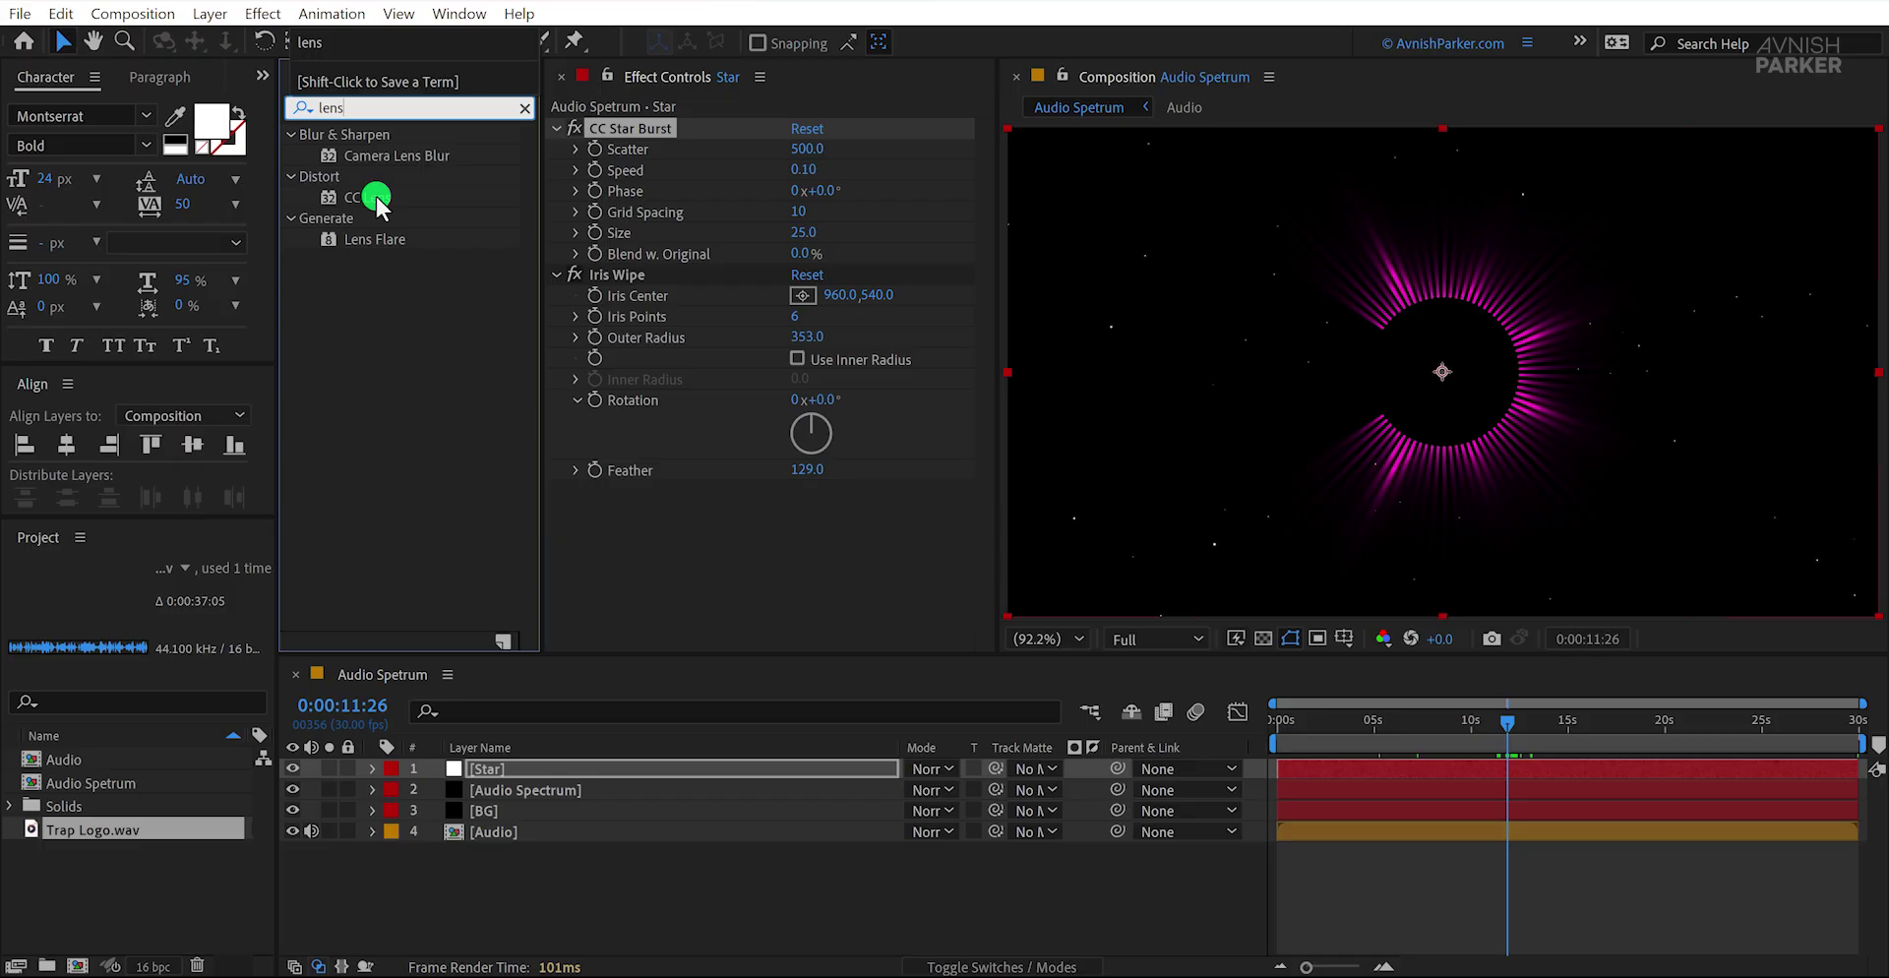
{"action": "left_click_drag", "start_coordinate": [369, 196], "coordinate": [606, 362]}
{"action": "left_click_drag", "start_coordinate": [716, 510], "coordinate": [637, 269]}
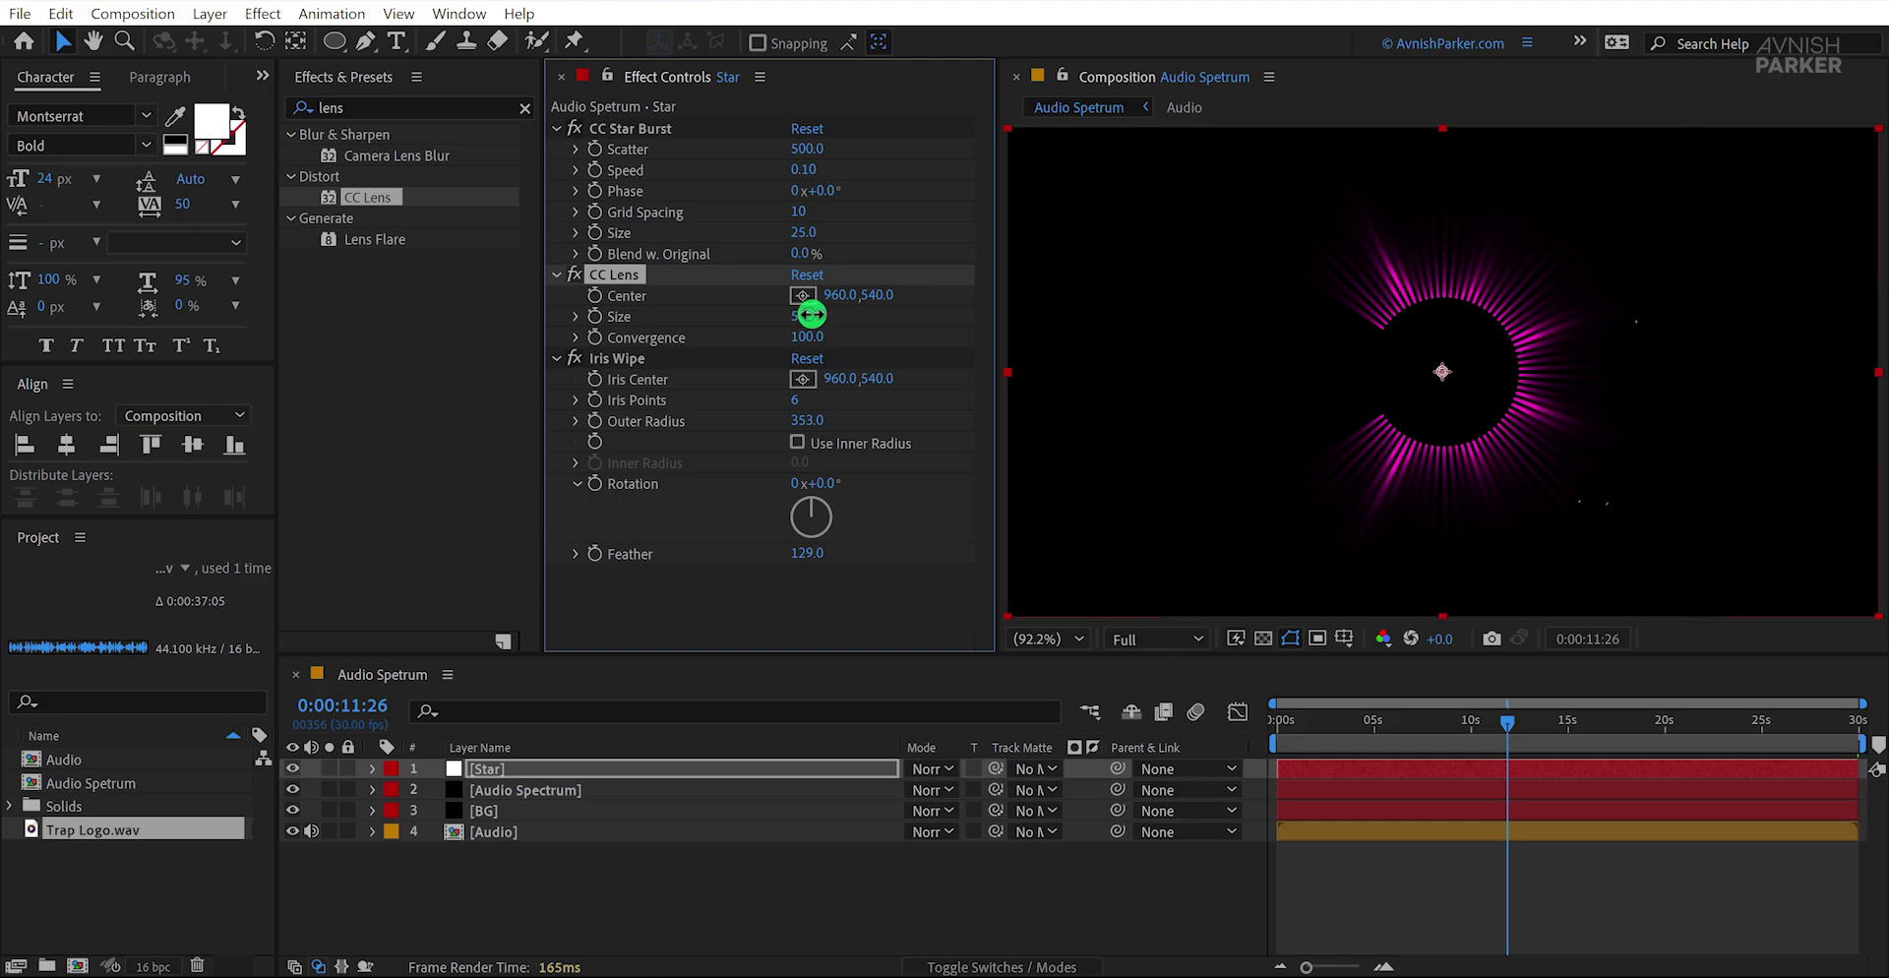
{"action": "left_click_drag", "start_coordinate": [811, 315], "coordinate": [971, 338]}
{"action": "left_click_drag", "start_coordinate": [1313, 732], "coordinate": [1372, 730]}
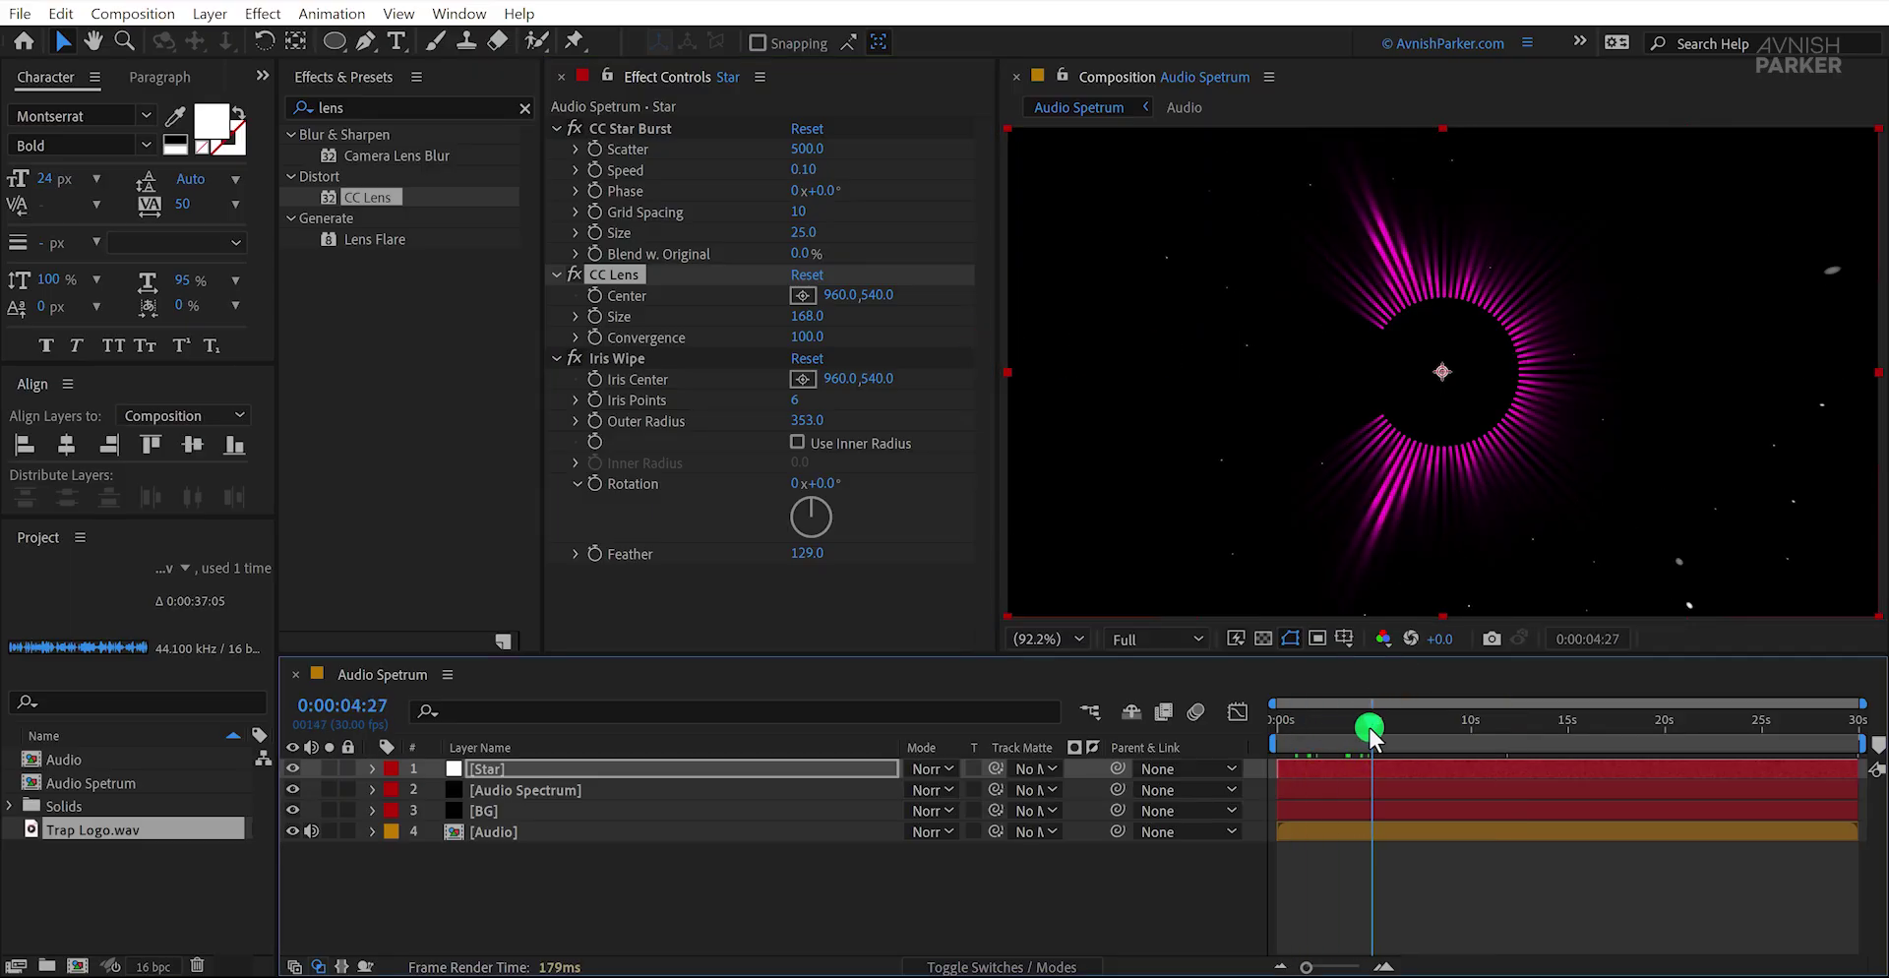
Step: Hide the Audio Spectrum layer to compare the stars with CC Lens off and on, leaving both the lens and the layer enabled
{"action": "left_click", "coordinate": [291, 790]}
{"action": "left_click_drag", "start_coordinate": [1373, 712], "coordinate": [1460, 725]}
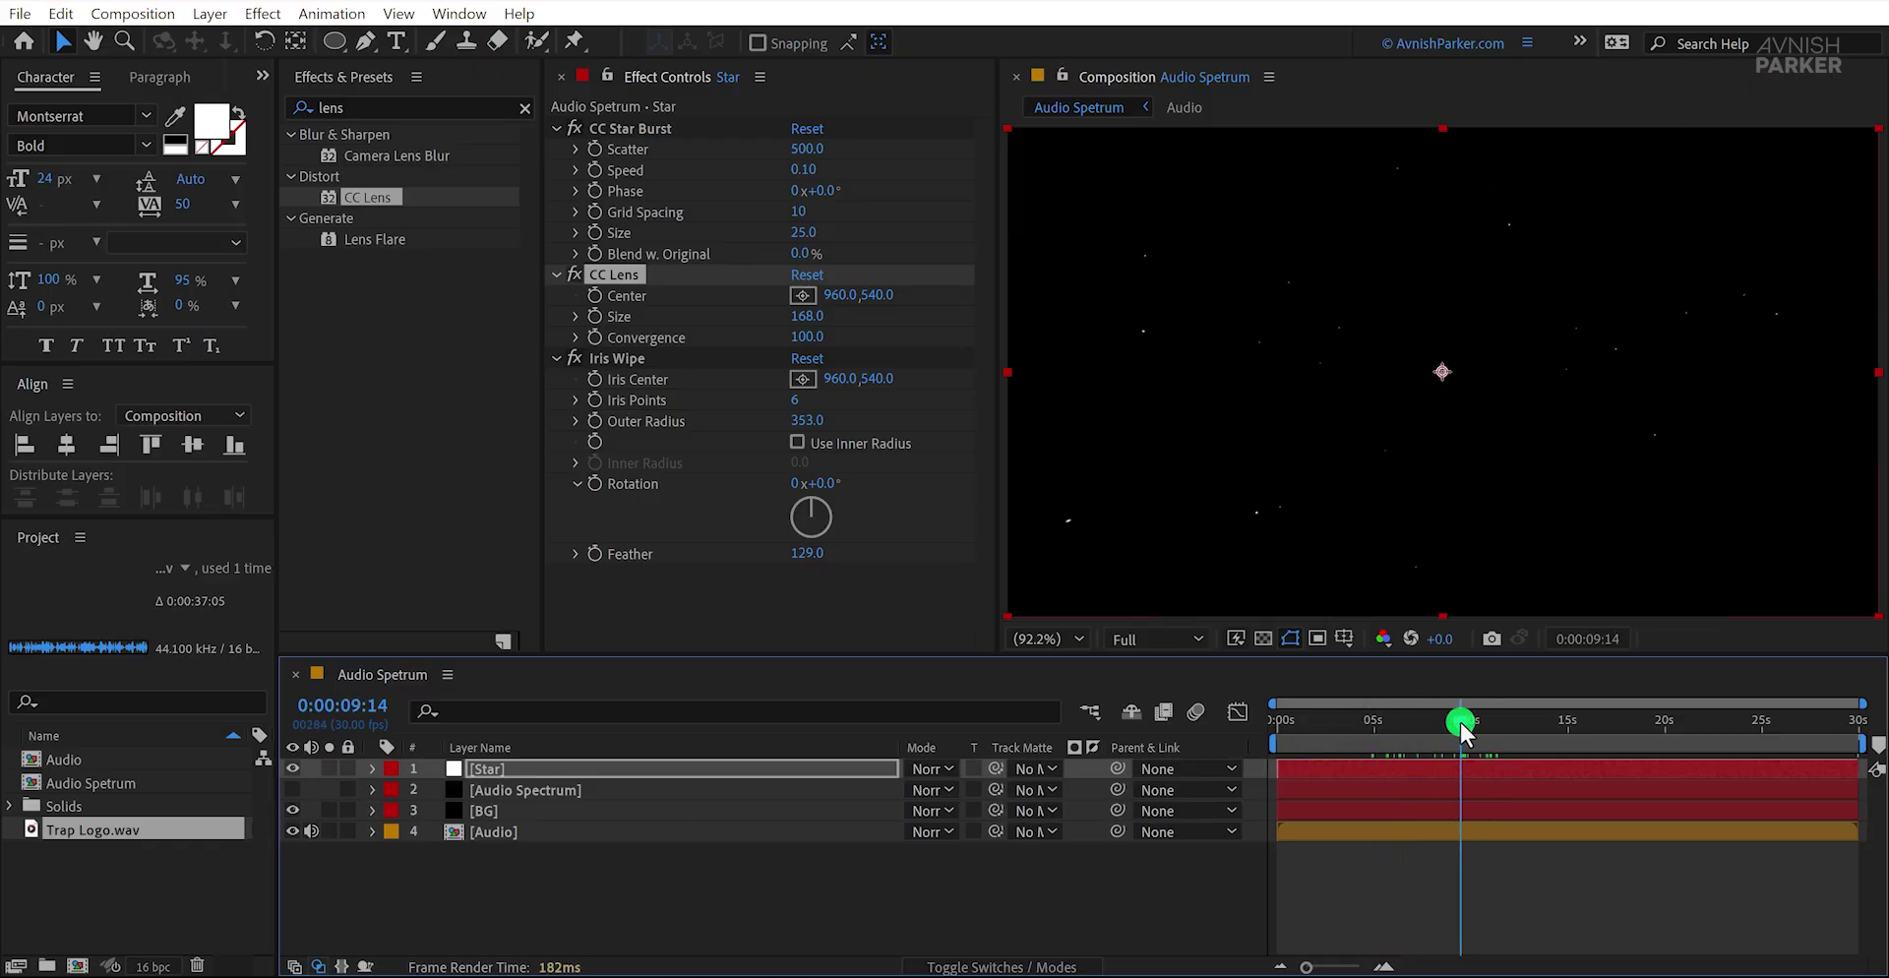
{"action": "left_click", "coordinate": [589, 291]}
{"action": "left_click_drag", "start_coordinate": [1317, 725], "coordinate": [1345, 729]}
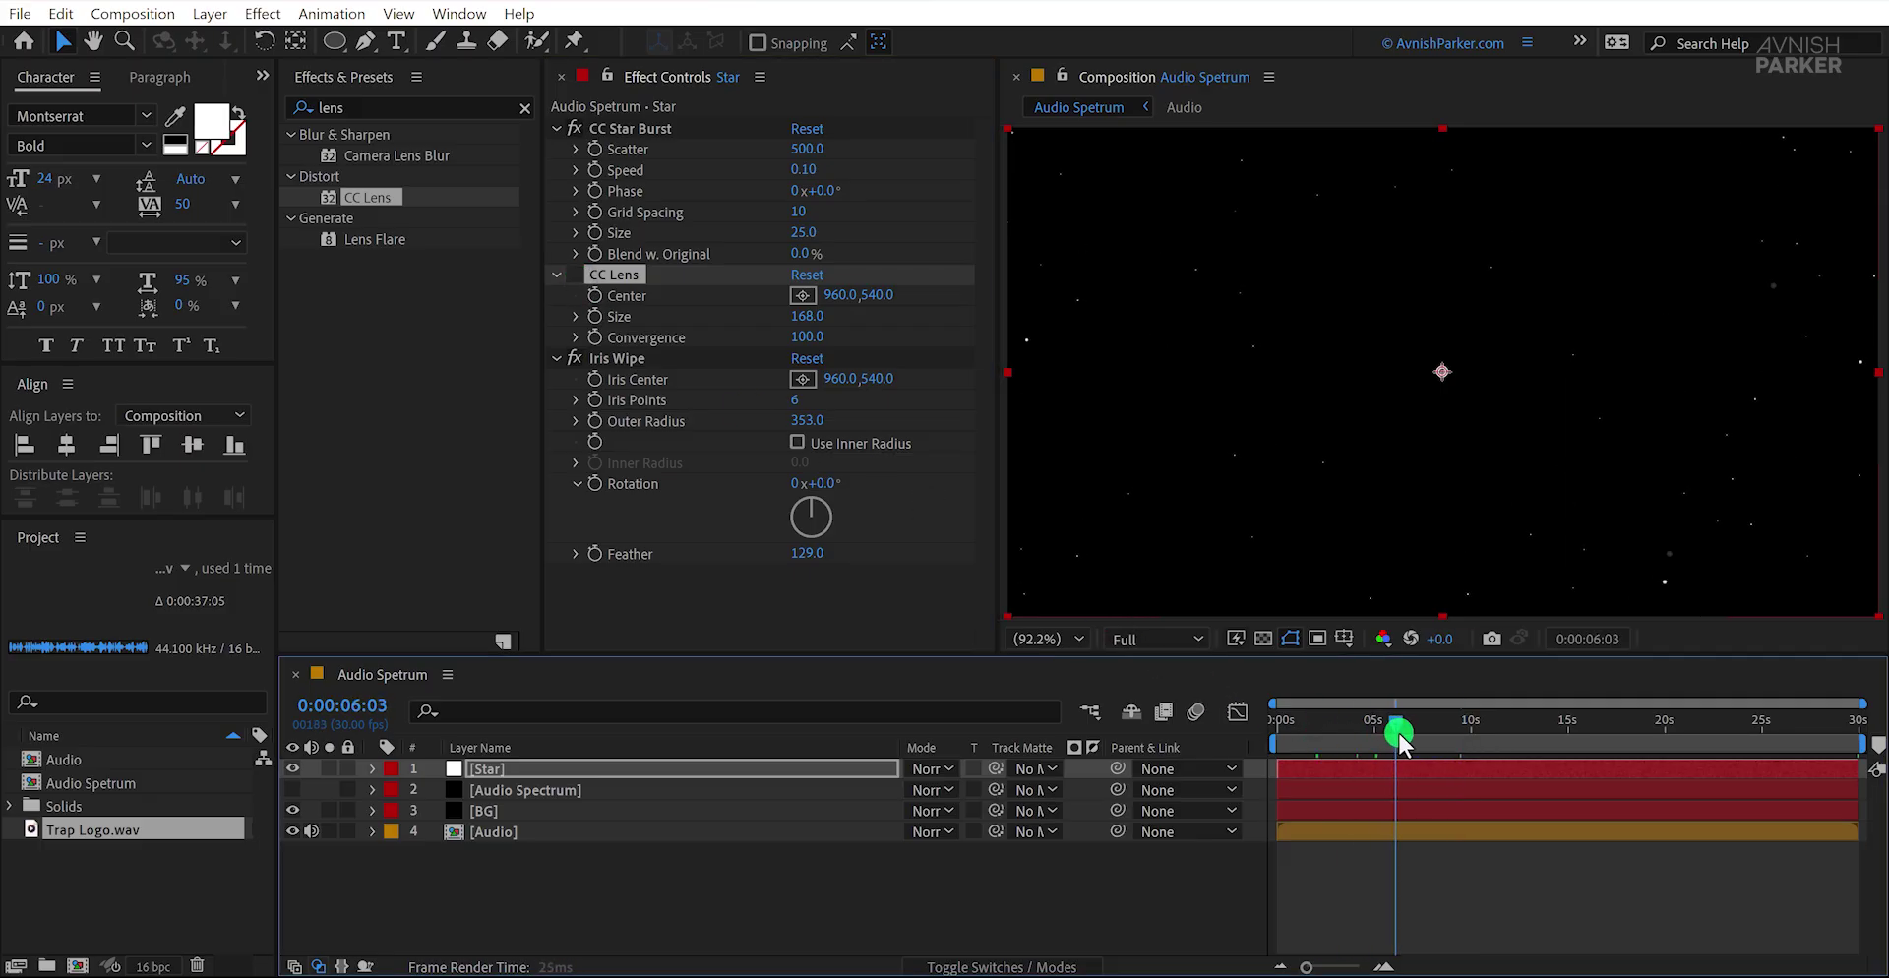
{"action": "left_click", "coordinate": [573, 277]}
{"action": "left_click_drag", "start_coordinate": [1304, 722], "coordinate": [1485, 742]}
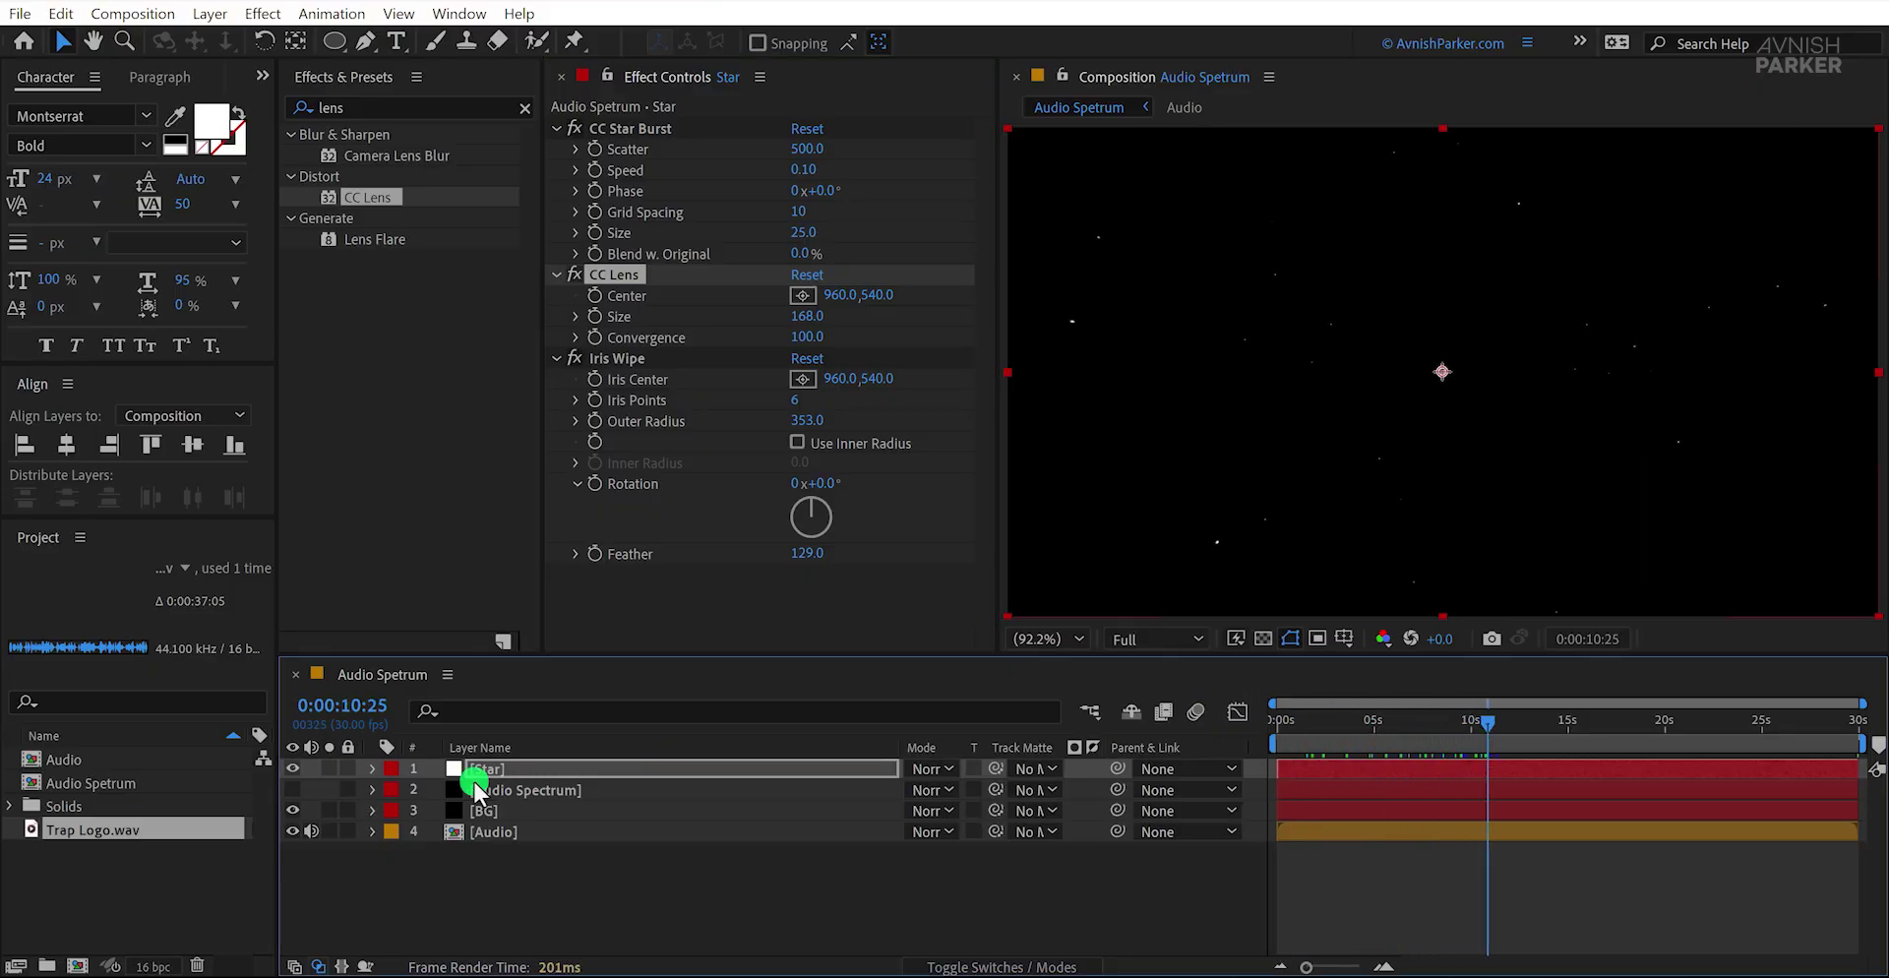
{"action": "left_click", "coordinate": [293, 791]}
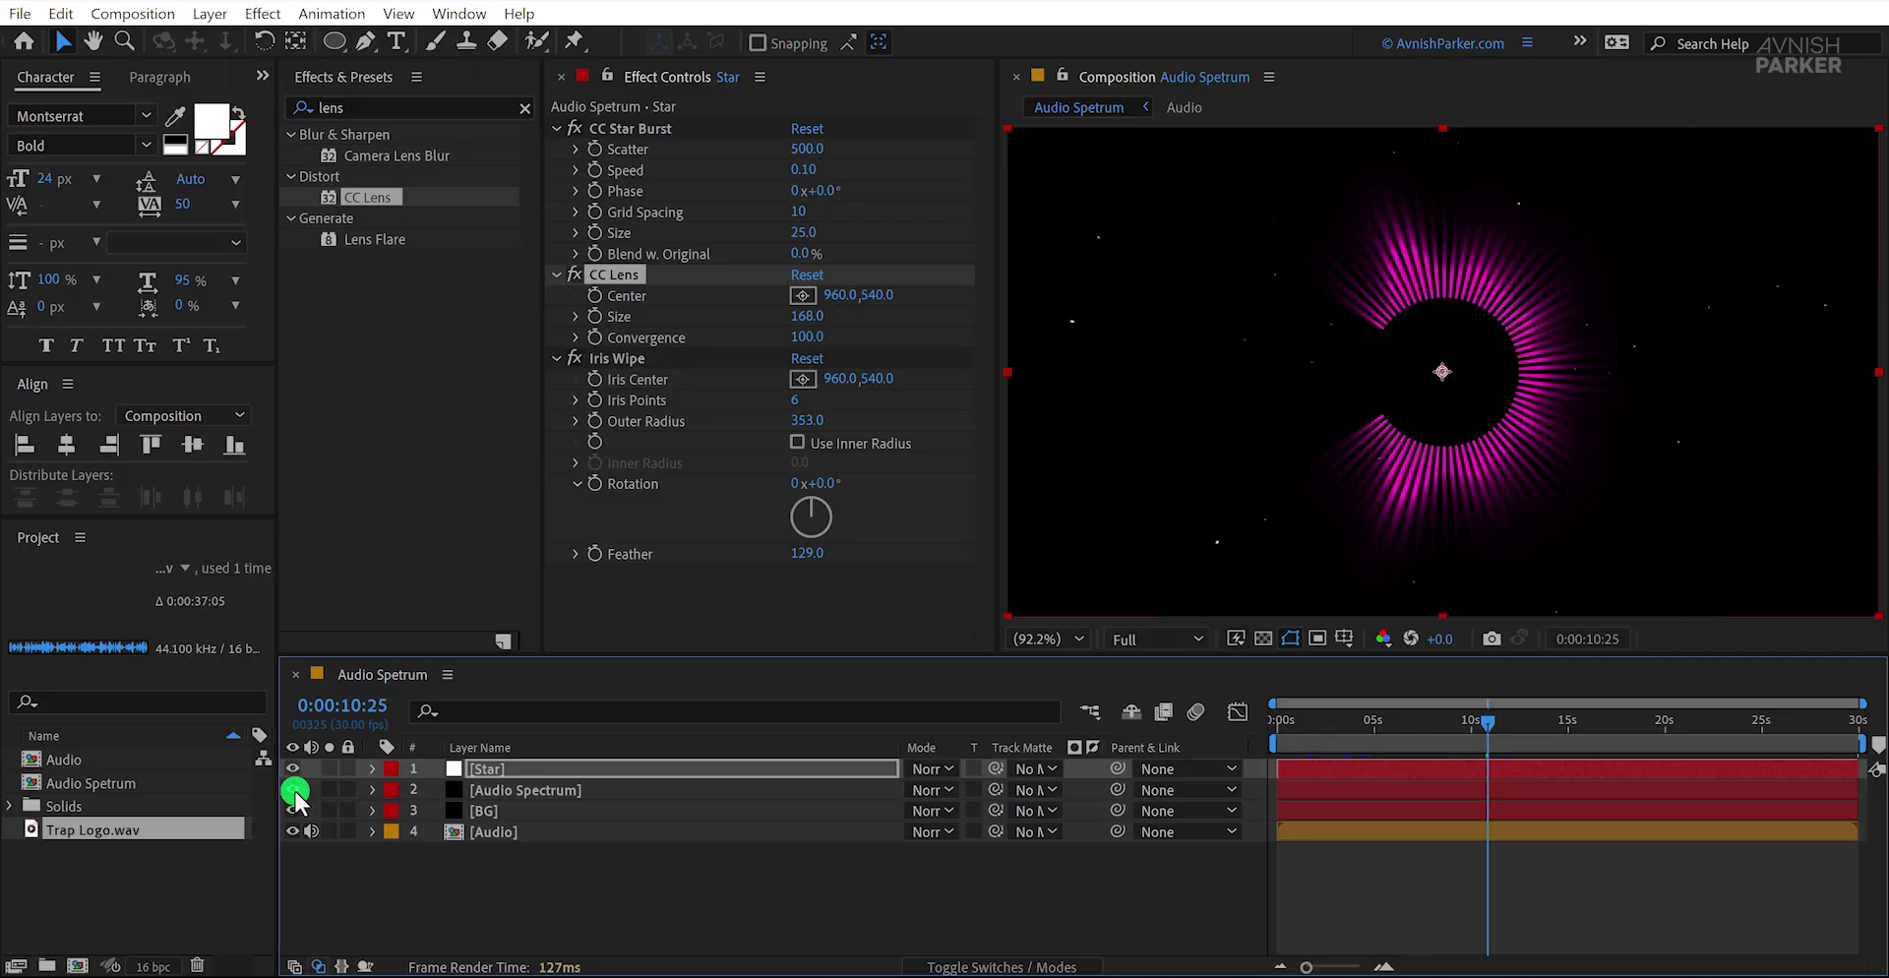
{"action": "left_click", "coordinate": [659, 882]}
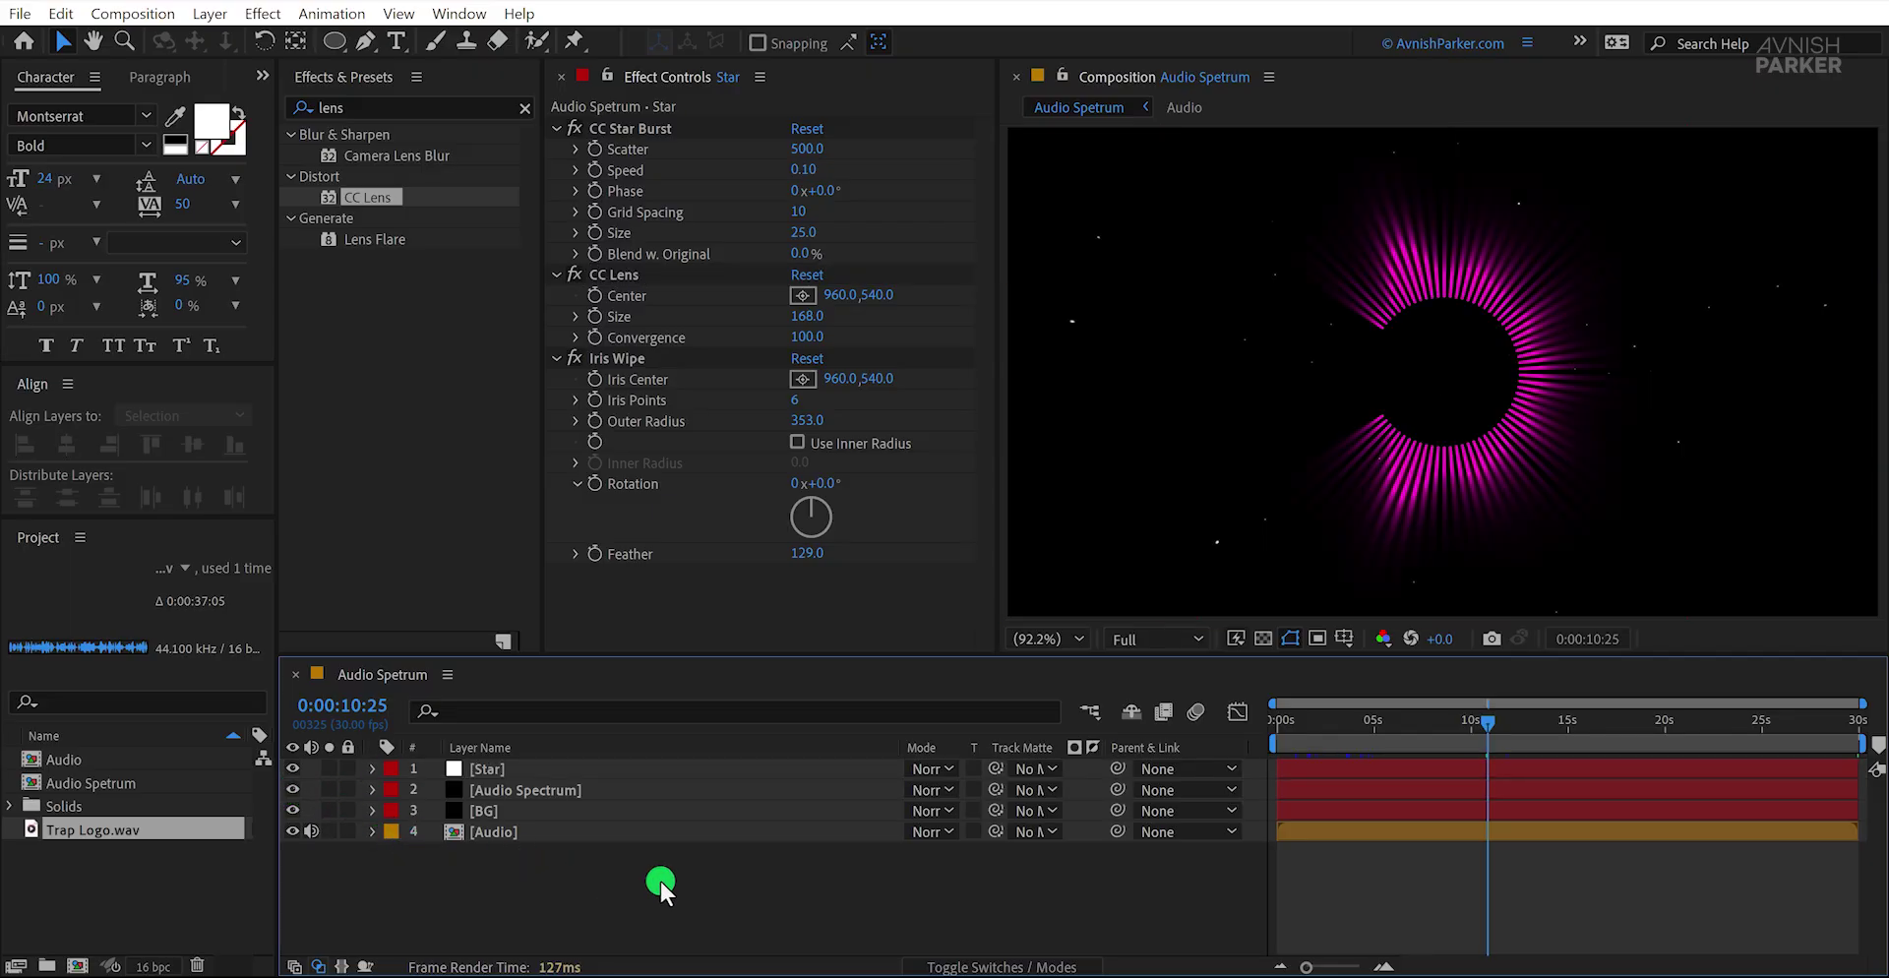
Step: Turn off Dynamic Hue Phase for the Audio Spectrum effect and set its Hue Interpolation to 95°
{"action": "left_click", "coordinate": [507, 789]}
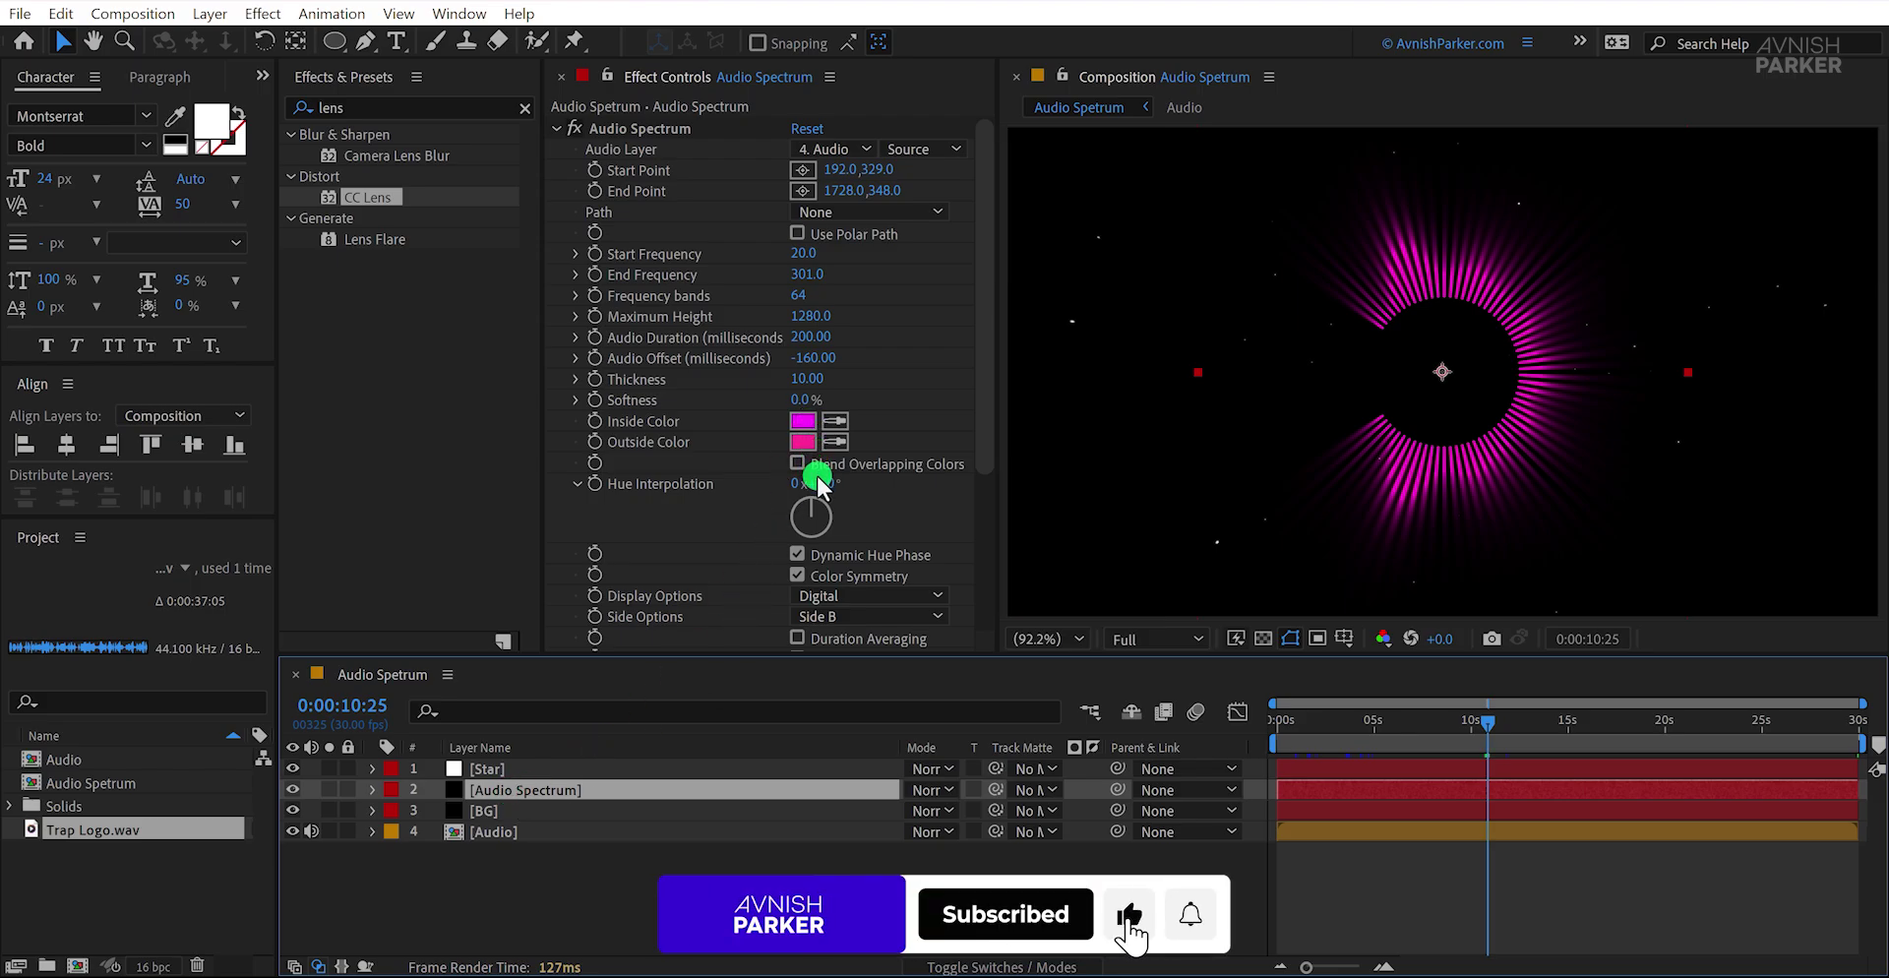
{"action": "left_click_drag", "start_coordinate": [823, 483], "coordinate": [1117, 490]}
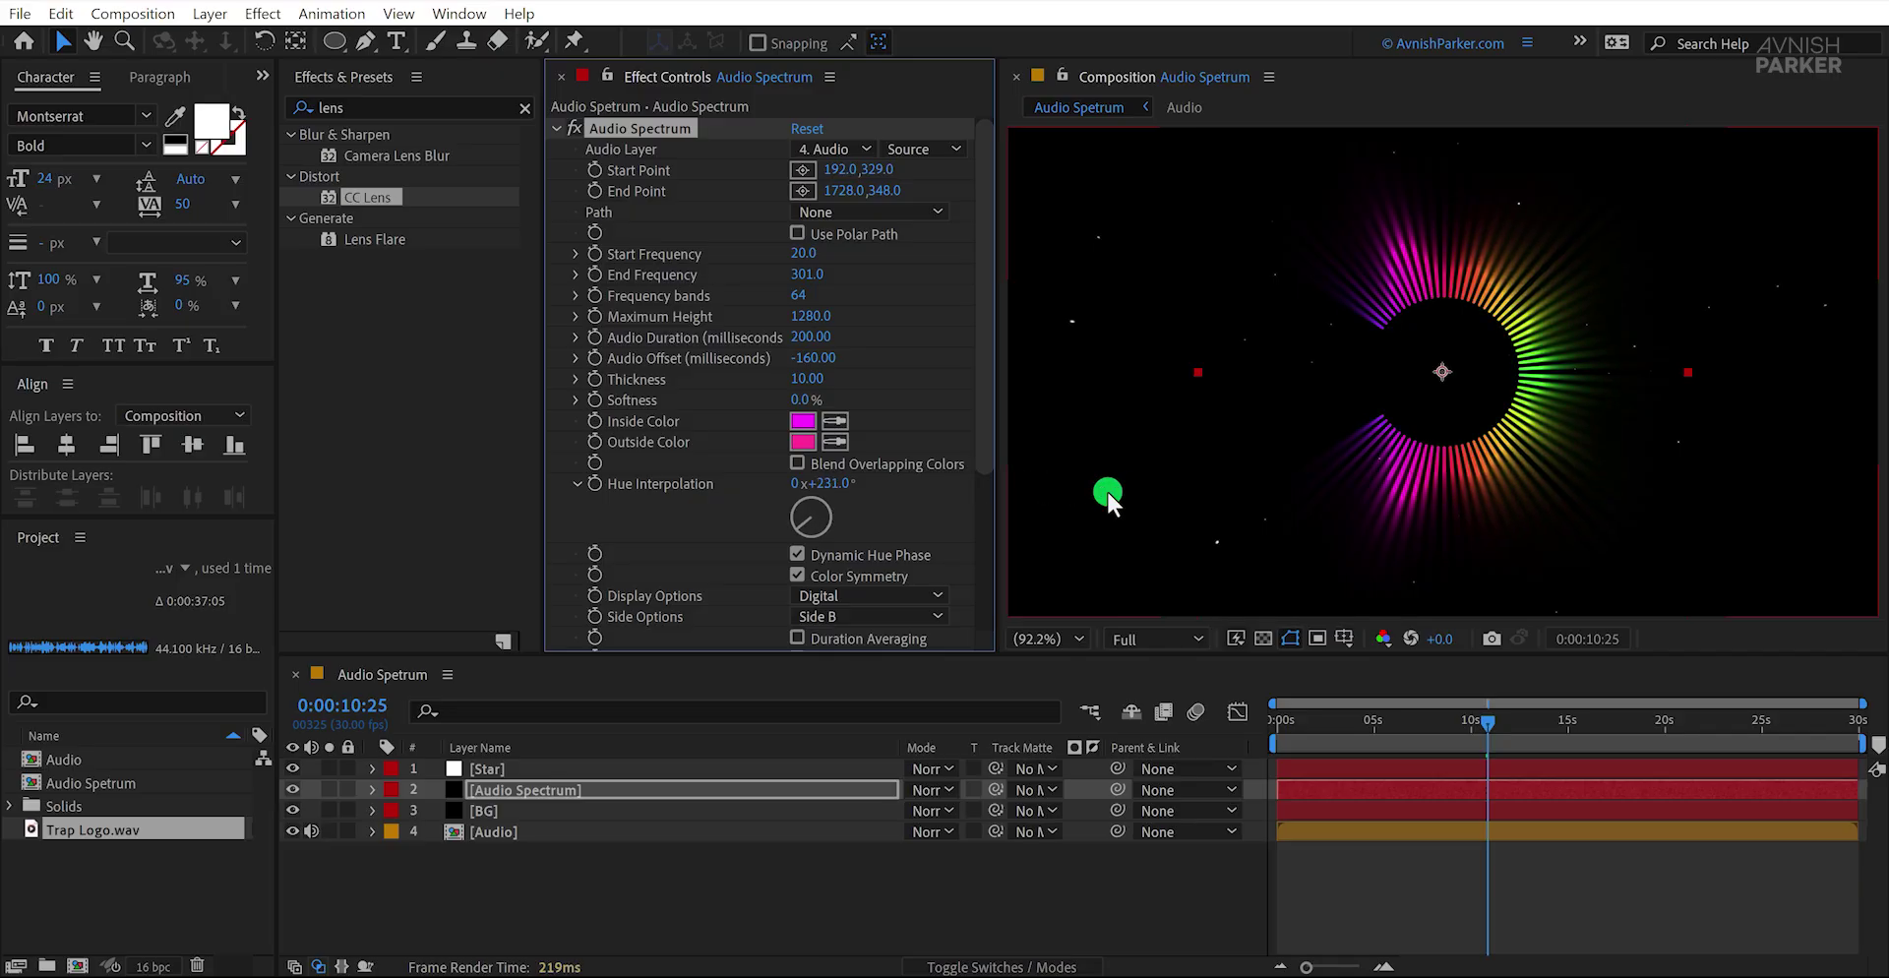
{"action": "left_click", "coordinate": [798, 554]}
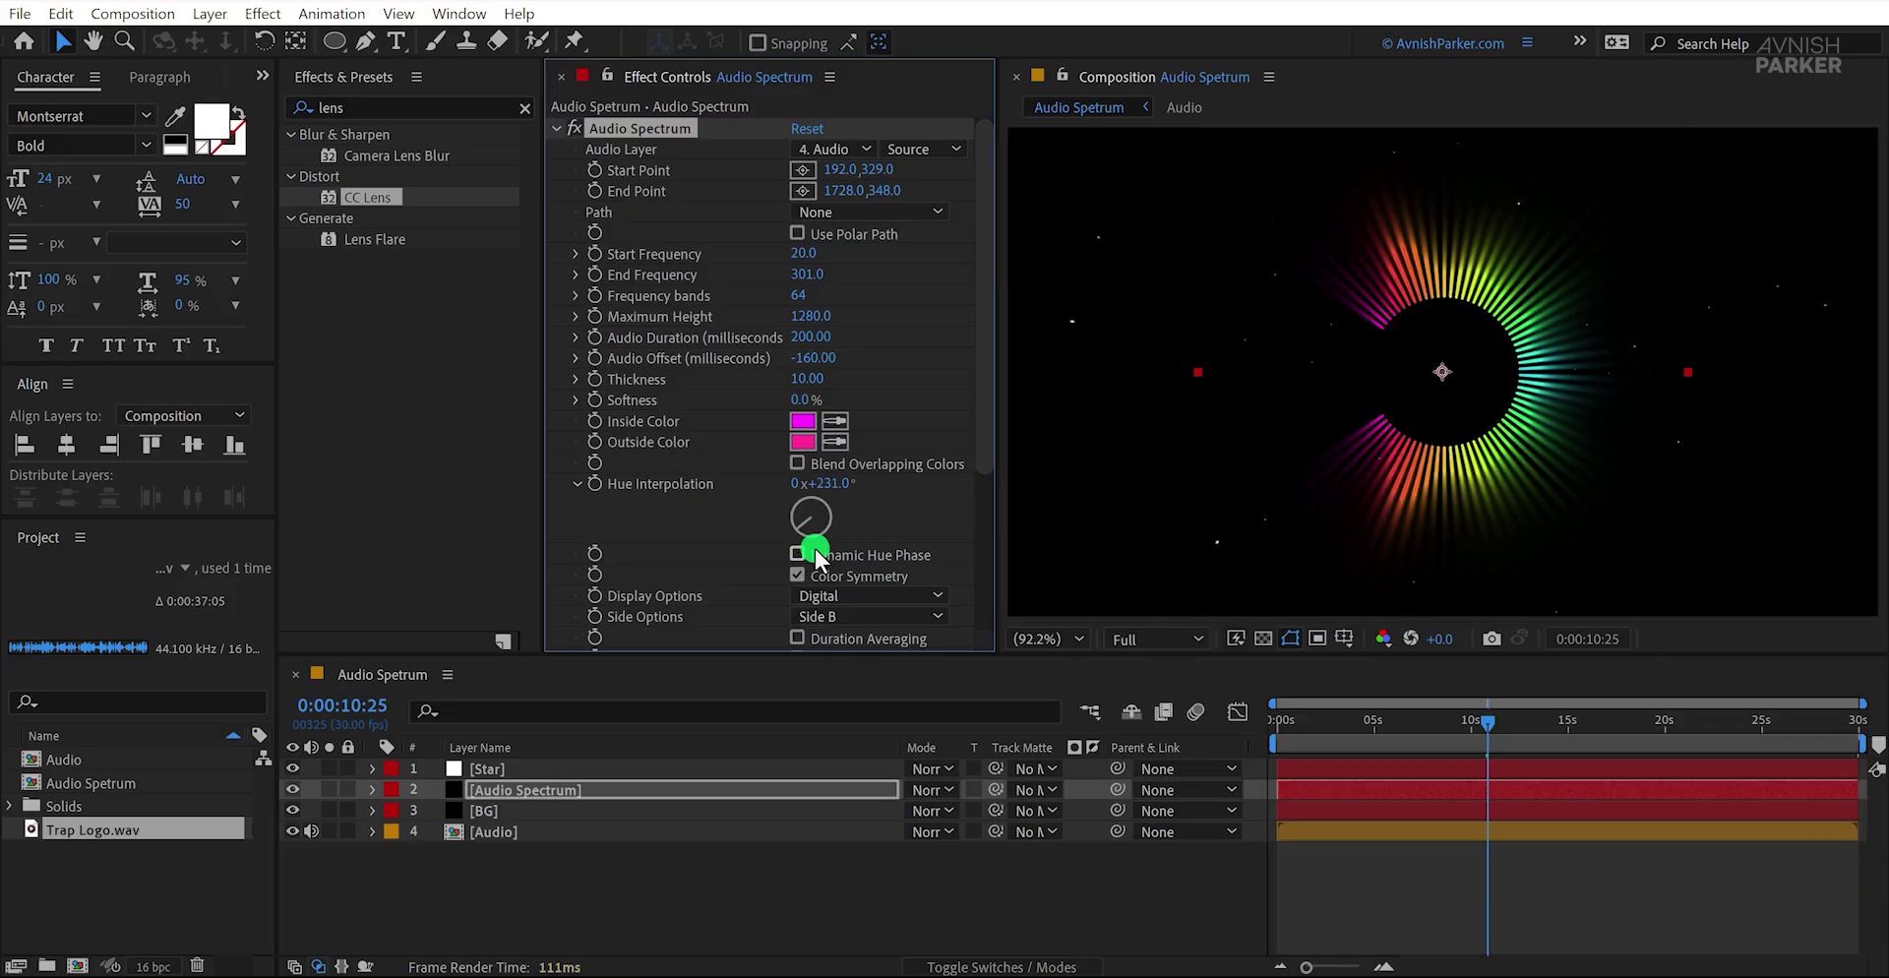
{"action": "left_click_drag", "start_coordinate": [827, 485], "coordinate": [721, 500]}
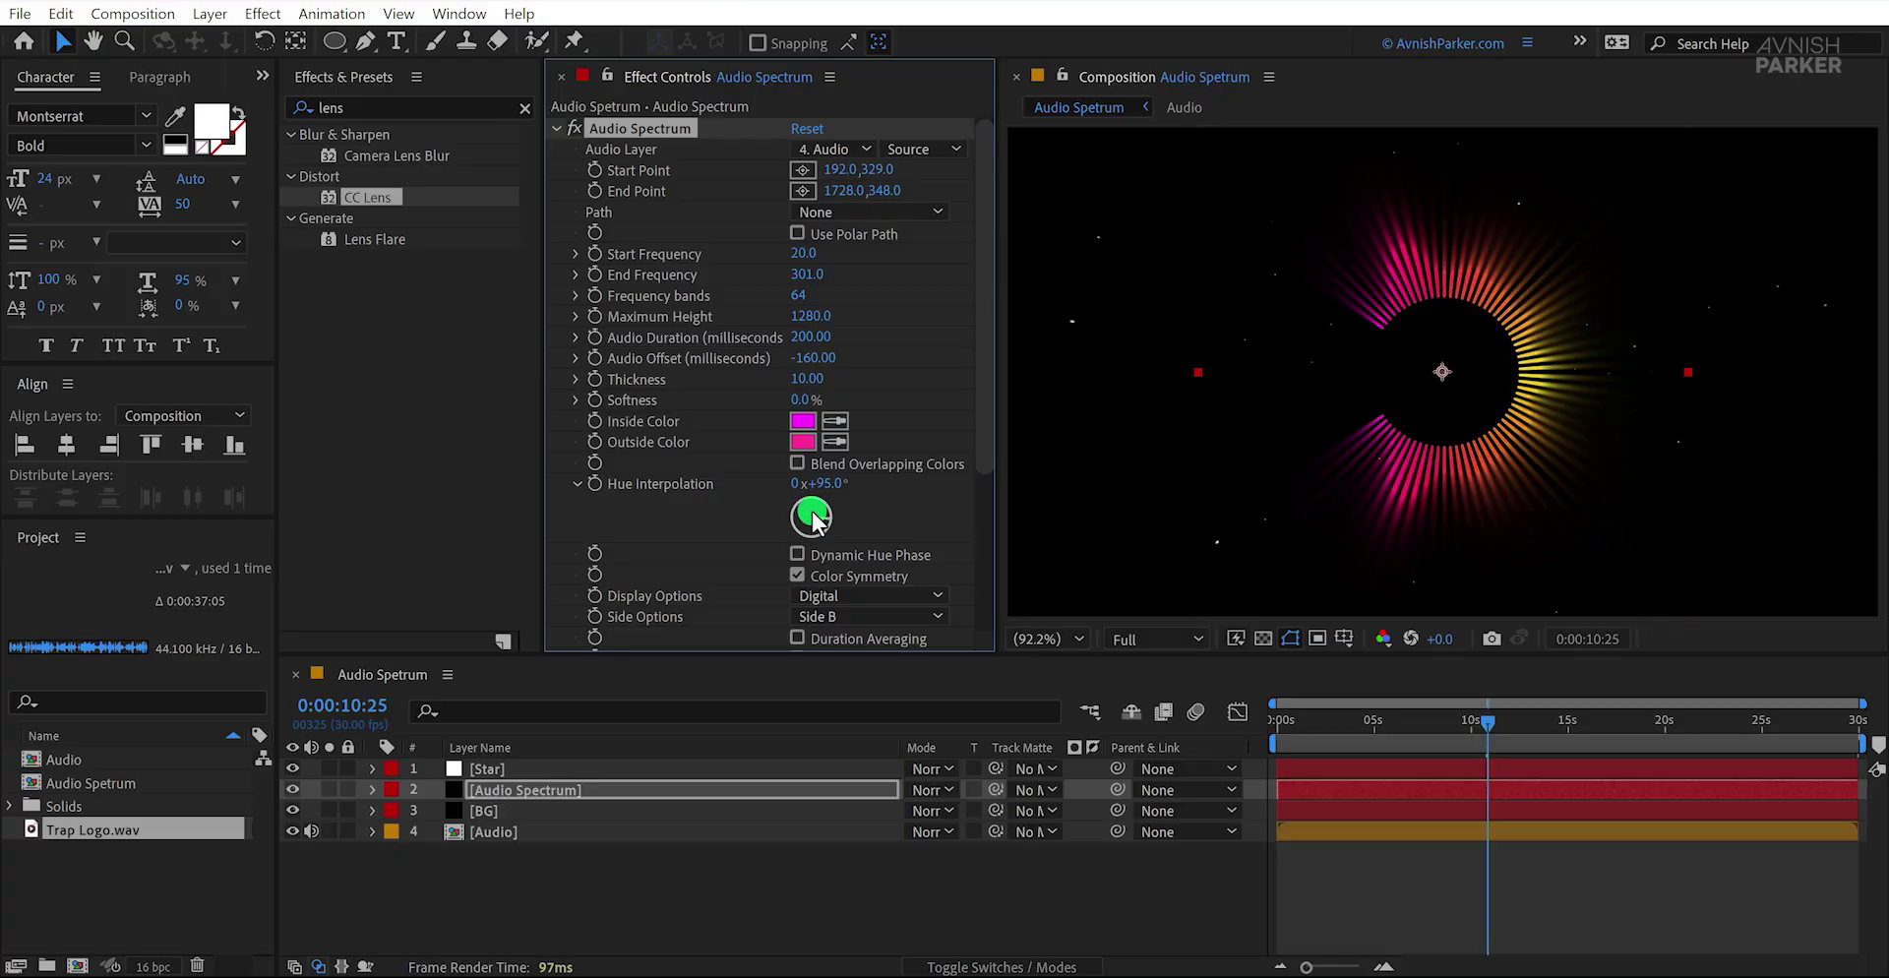
Step: Set the audio spectrum's Outside Color to white and sample that white for the Inside Color
{"action": "left_click", "coordinate": [803, 442]}
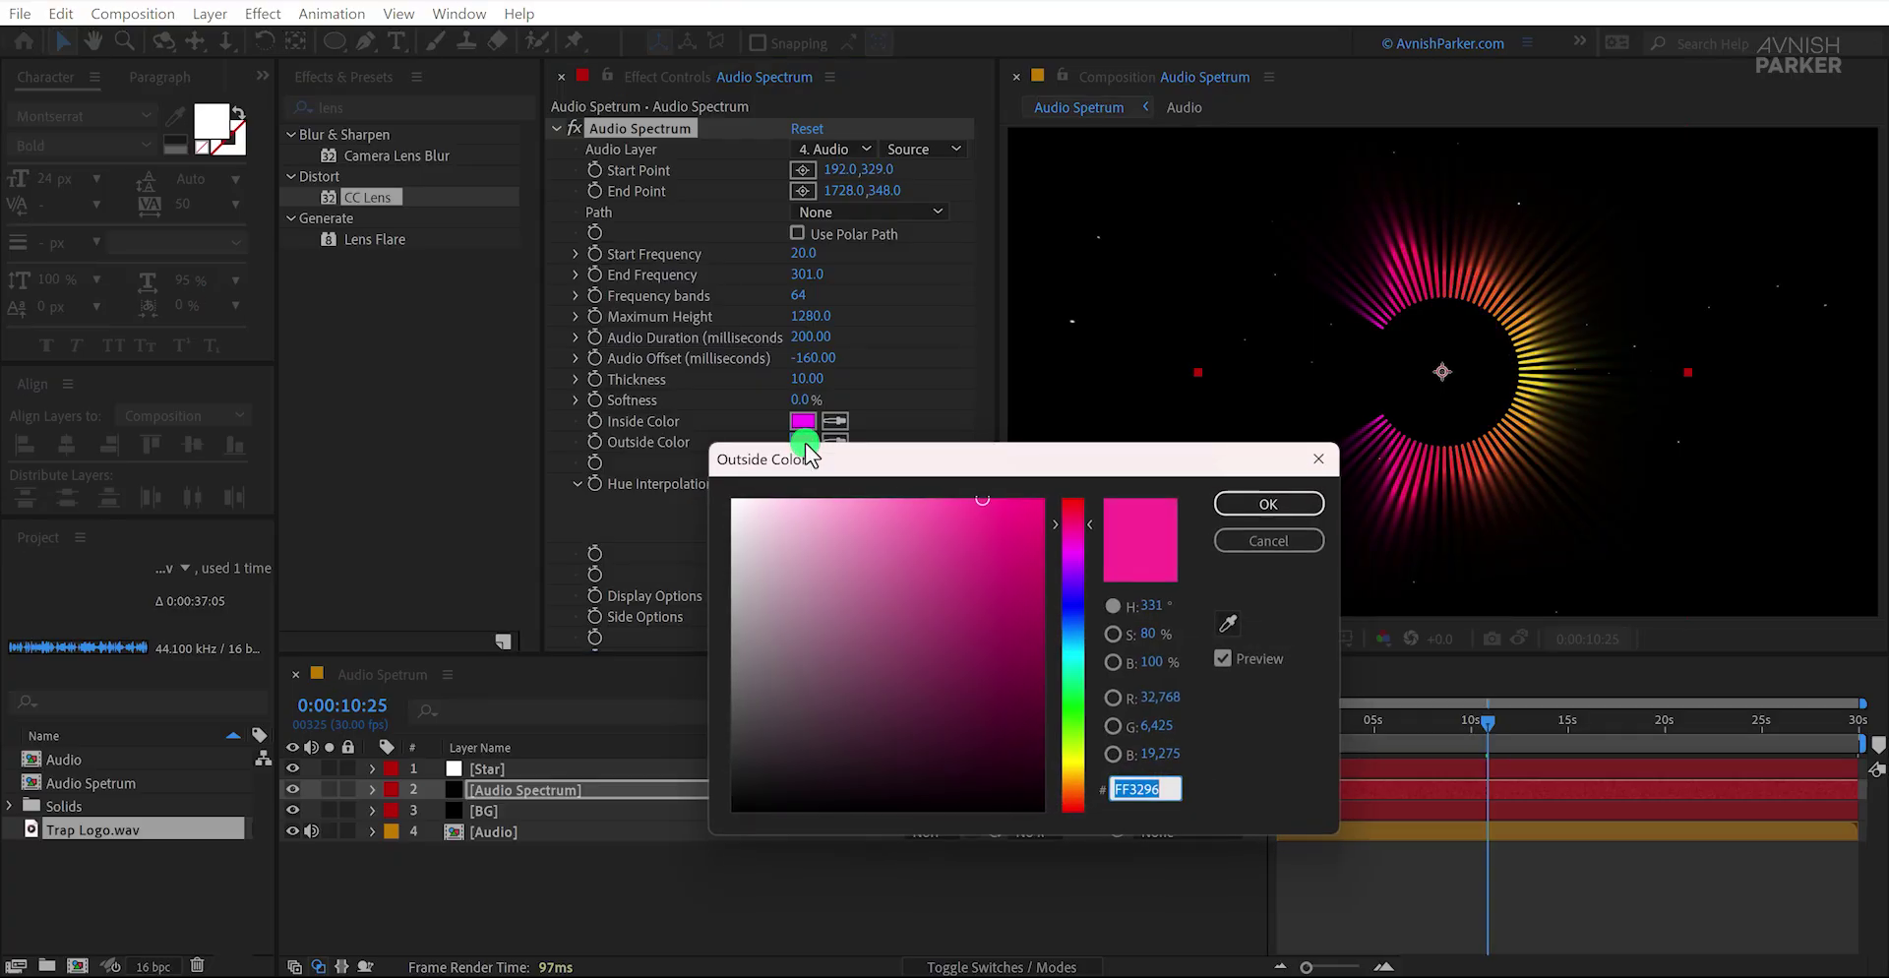
{"action": "left_click", "coordinate": [764, 506]}
{"action": "left_click", "coordinate": [1274, 503]}
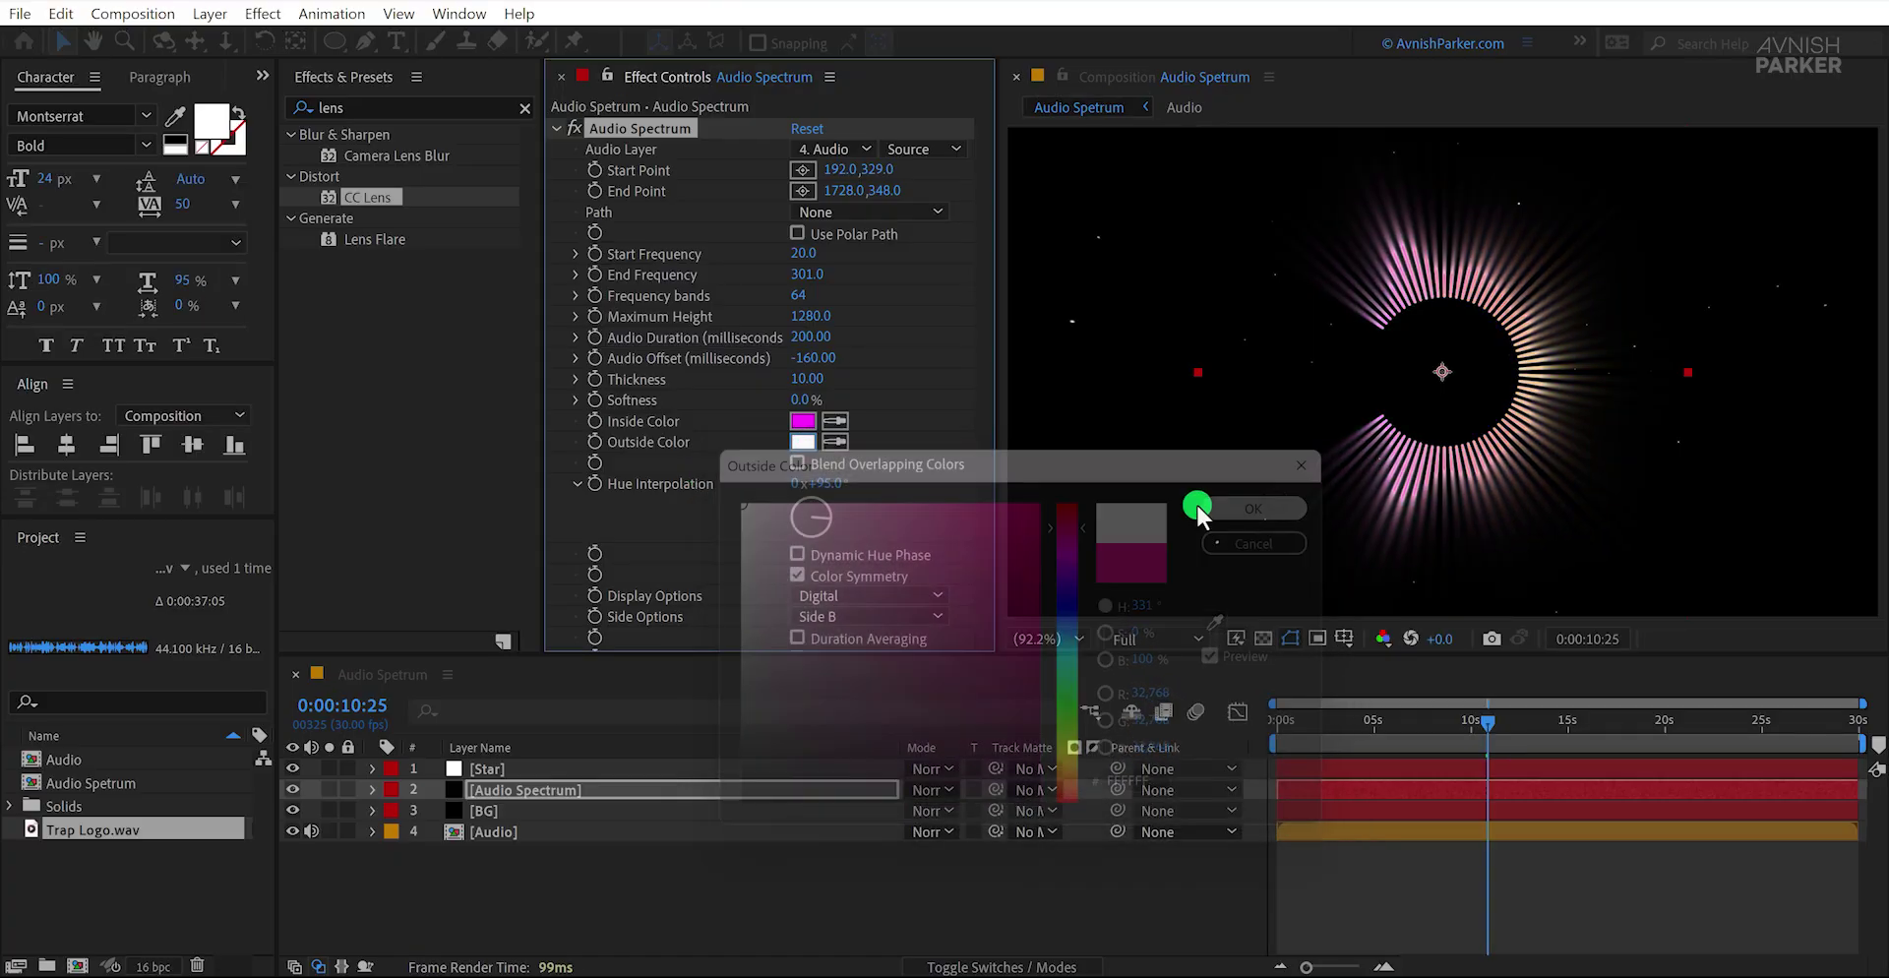
{"action": "left_click", "coordinate": [836, 421]}
{"action": "left_click", "coordinate": [804, 440]}
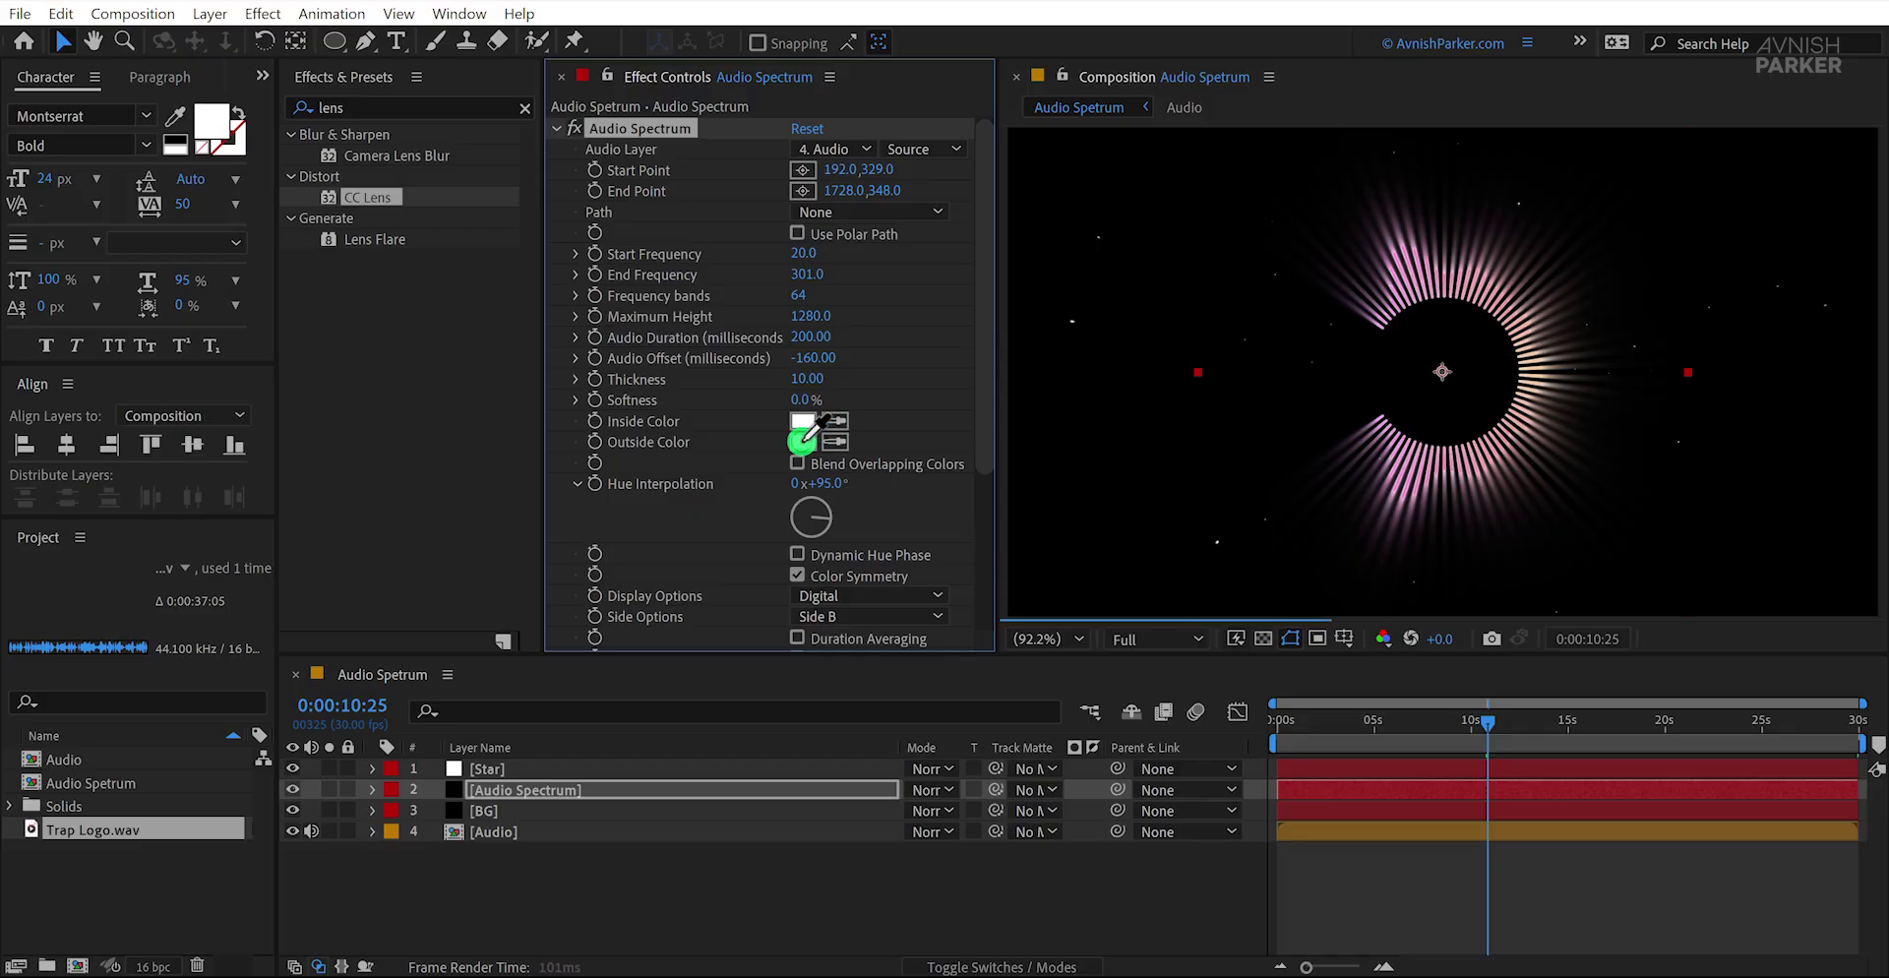
{"action": "left_click", "coordinate": [557, 129]}
{"action": "left_click", "coordinate": [655, 391]}
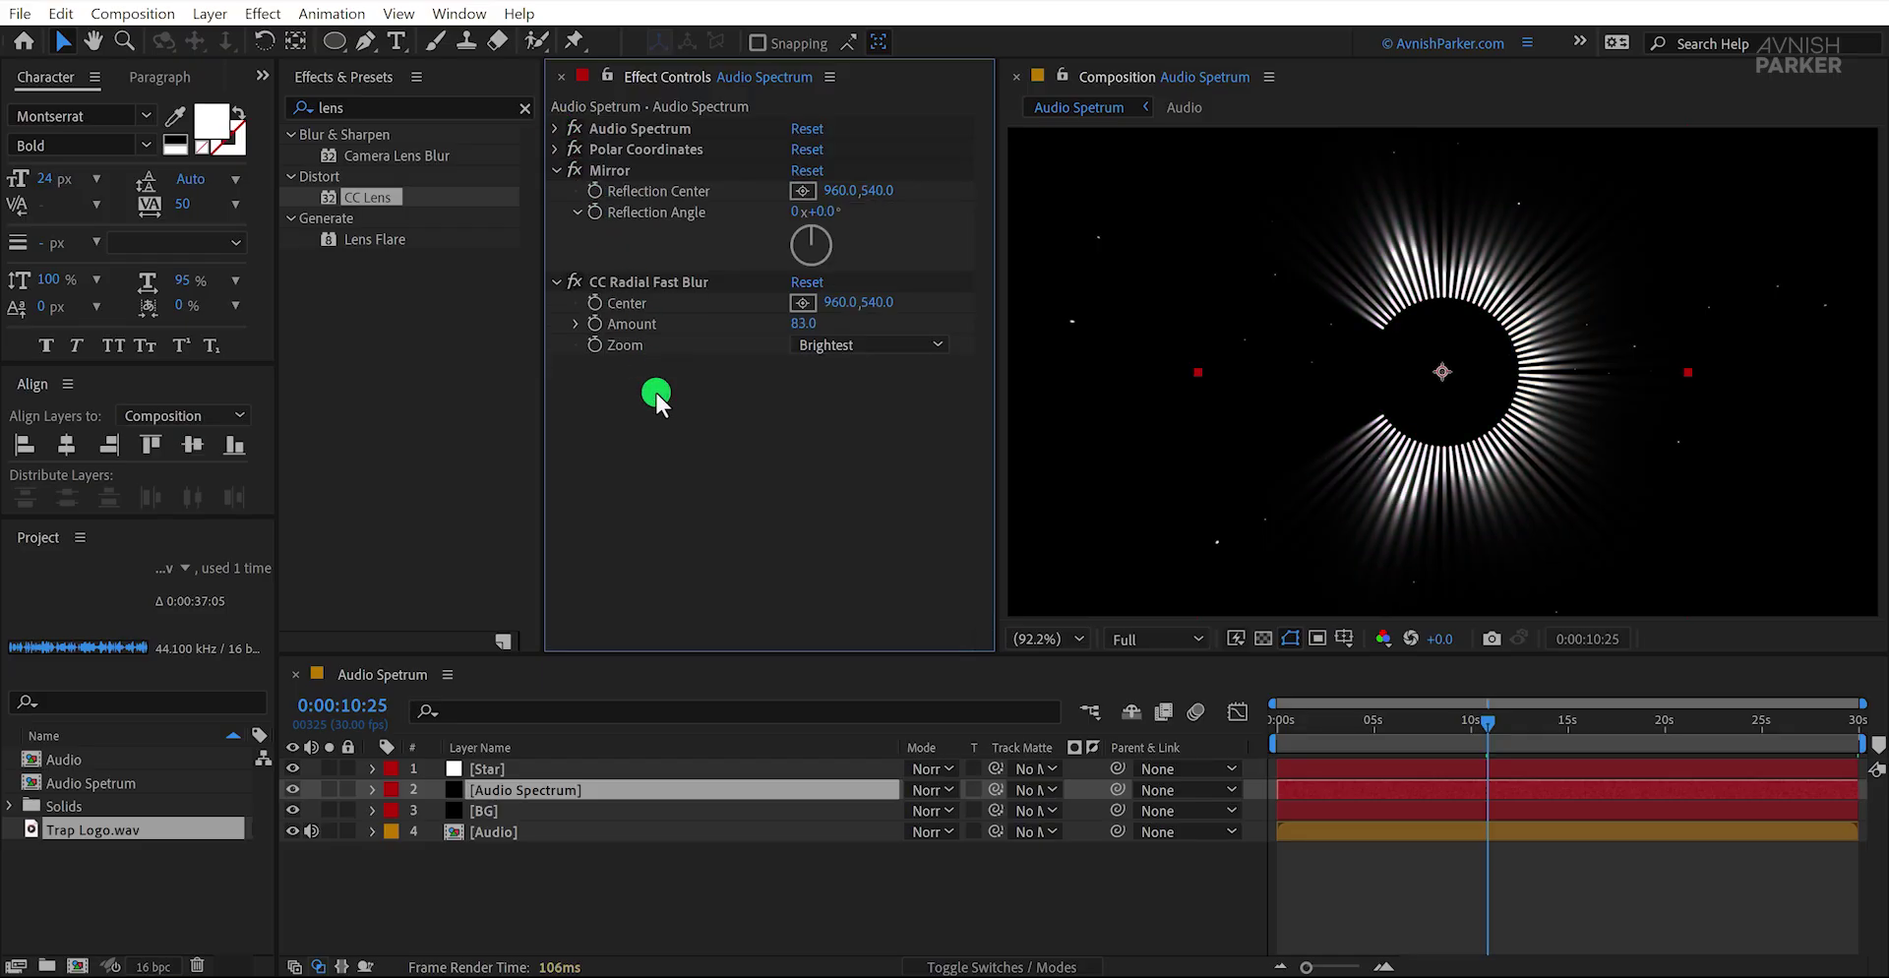
{"action": "left_click", "coordinate": [610, 889]}
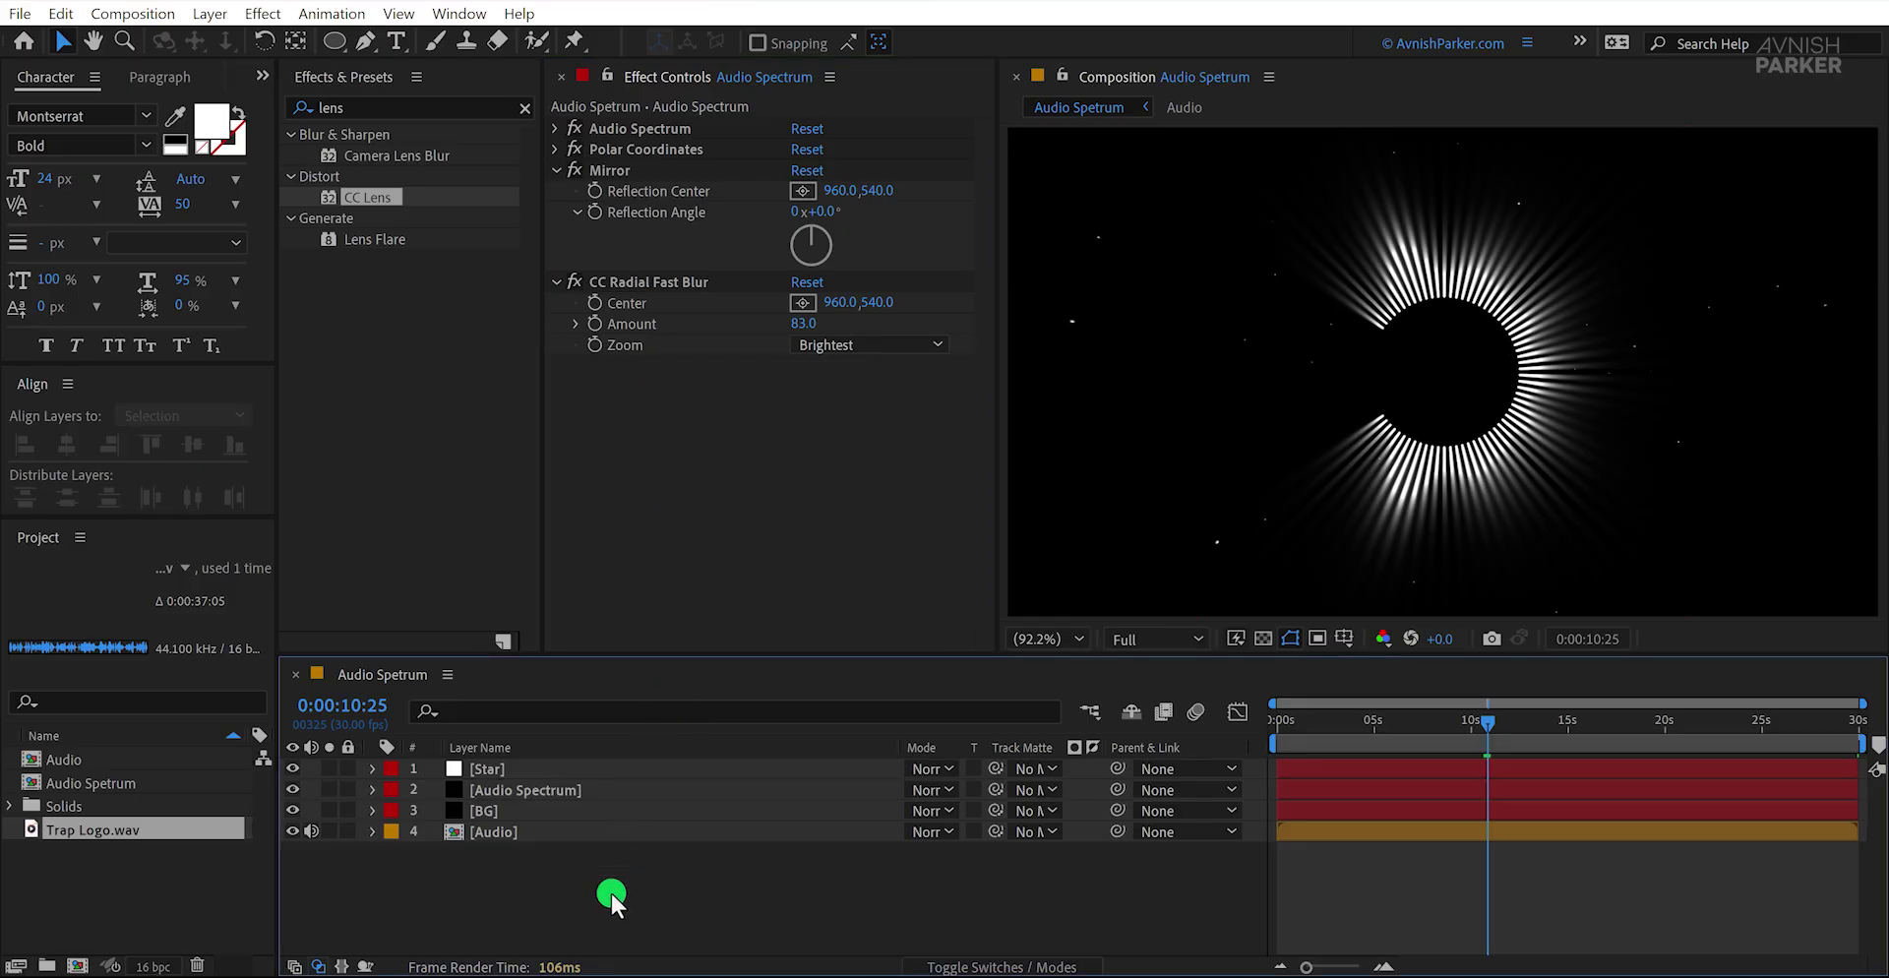
Step: Add the text "Trap Logo Music" and move it into the open gap on the left of the circular spectrum
{"action": "left_click", "coordinate": [392, 43]}
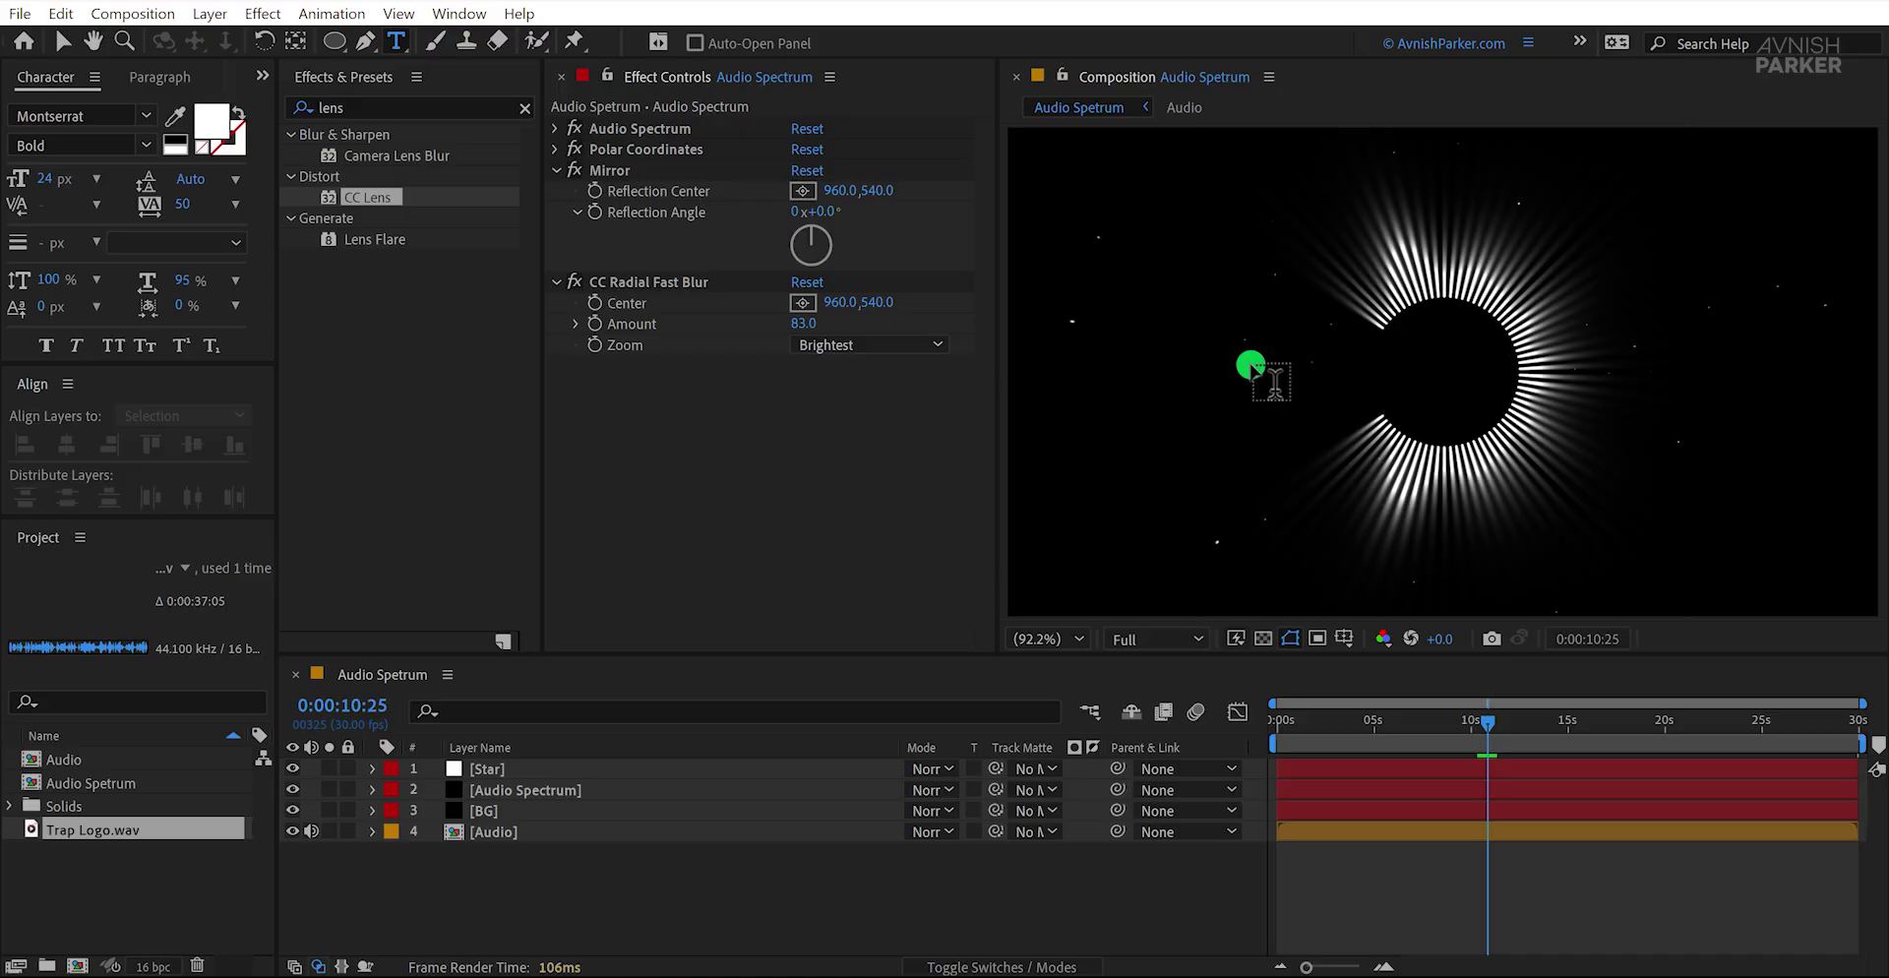
{"action": "left_click", "coordinate": [1251, 367]}
{"action": "type", "text": "Trap Logo Music"}
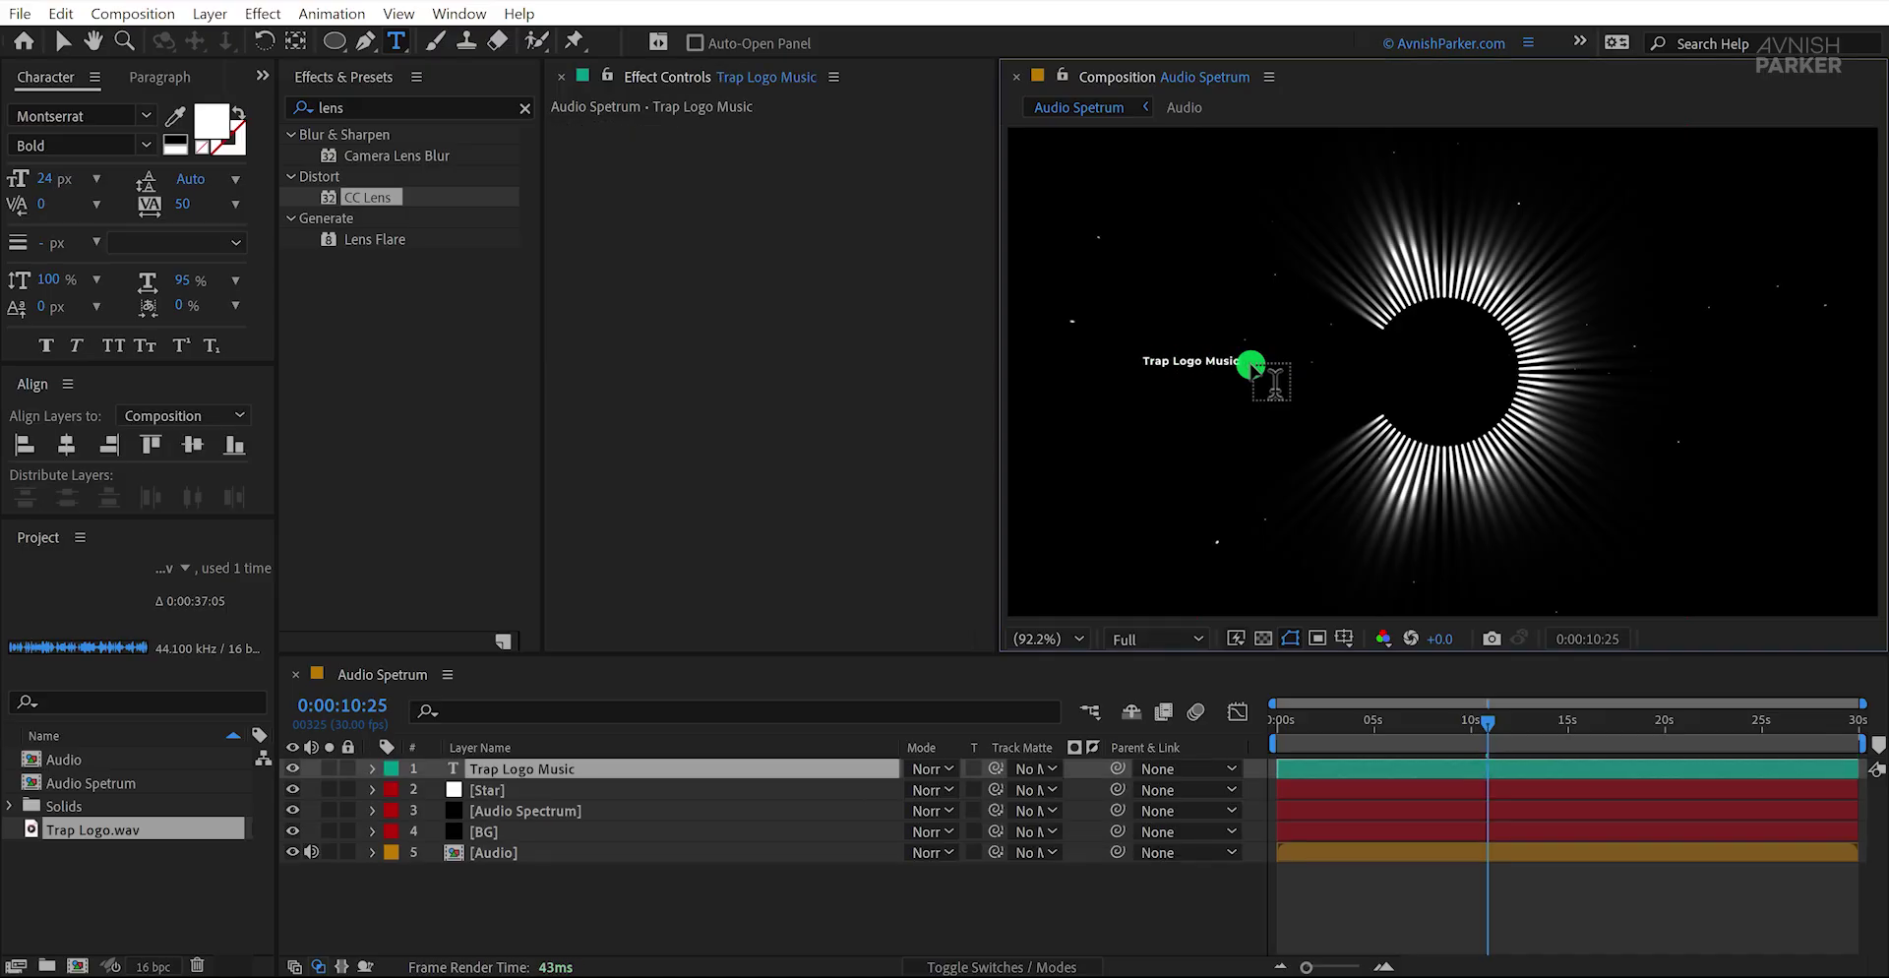
{"action": "key", "text": "Escape"}
{"action": "key", "text": "v"}
{"action": "left_click_drag", "start_coordinate": [1224, 367], "coordinate": [1358, 385]}
Step: Duplicate the title text layer and change the lower line of text to "Envato Elements"
{"action": "key", "text": "ctrl+d"}
{"action": "double_click", "coordinate": [1355, 386]}
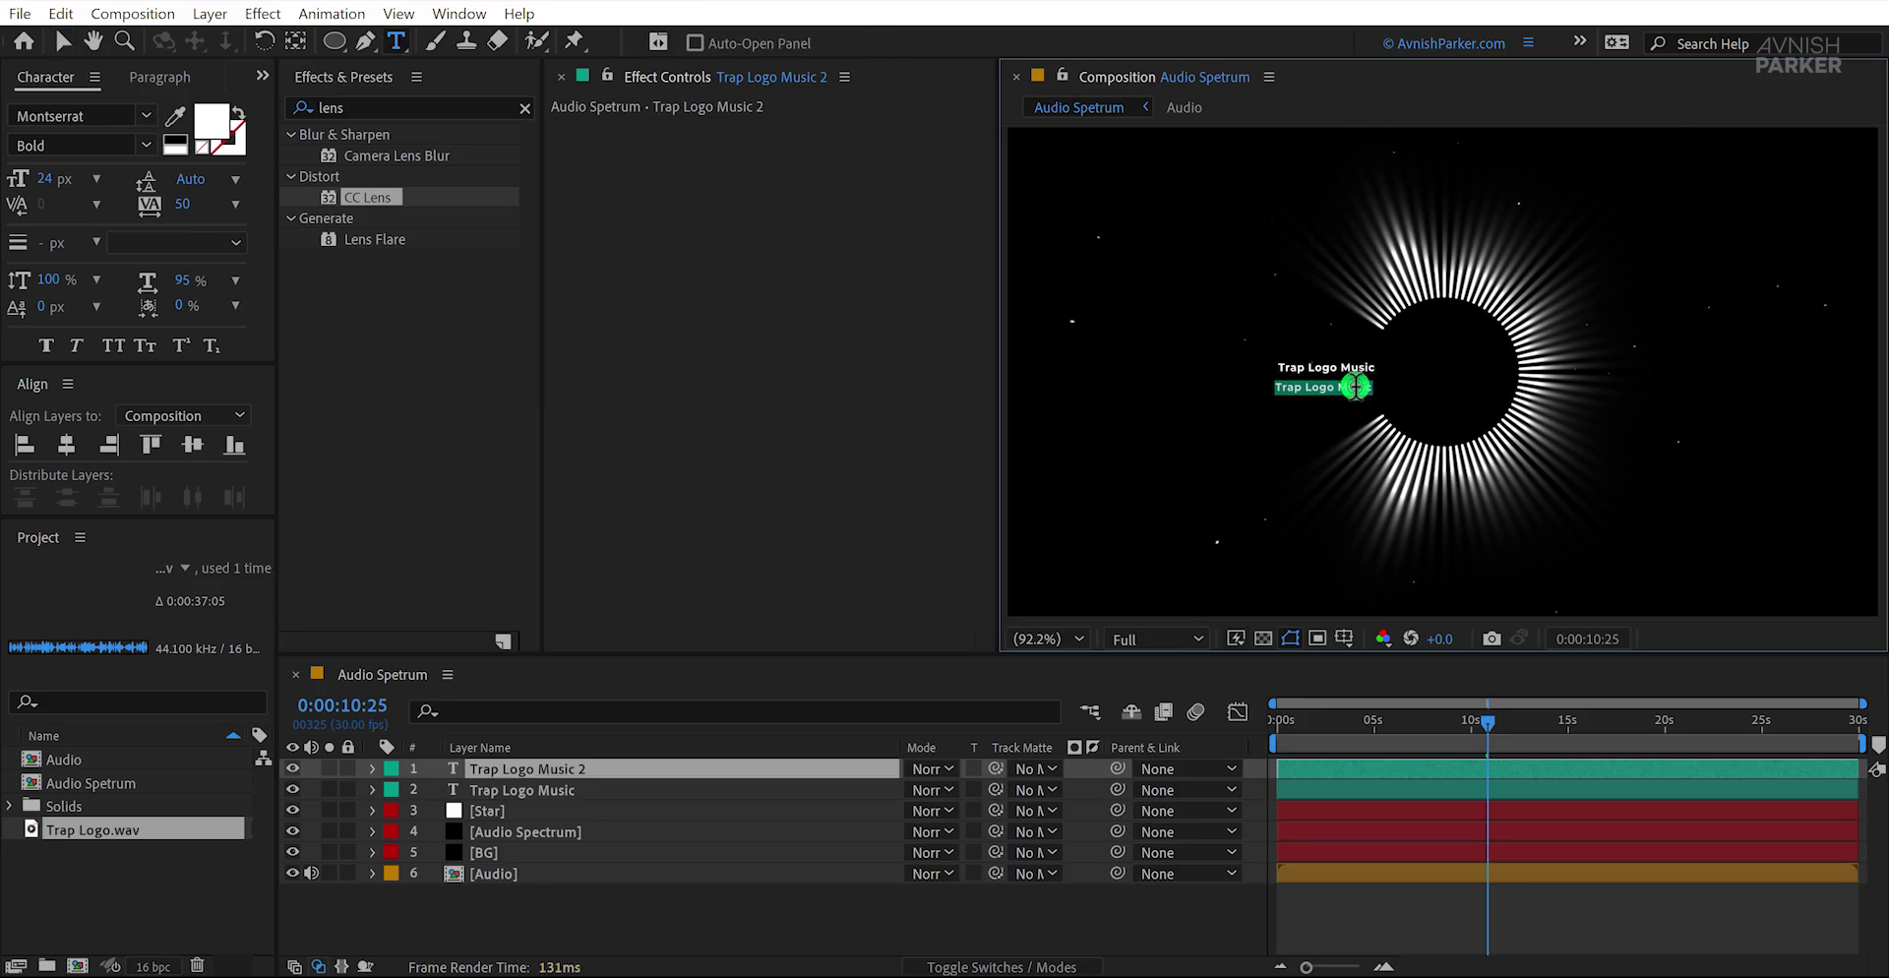
{"action": "type", "text": "Envato Elements"}
{"action": "key", "text": "Escape"}
Step: Set the "Trap Logo Music" text to 57 px with tracking 0, and inspect both text lines up close
{"action": "left_click", "coordinate": [1346, 368]}
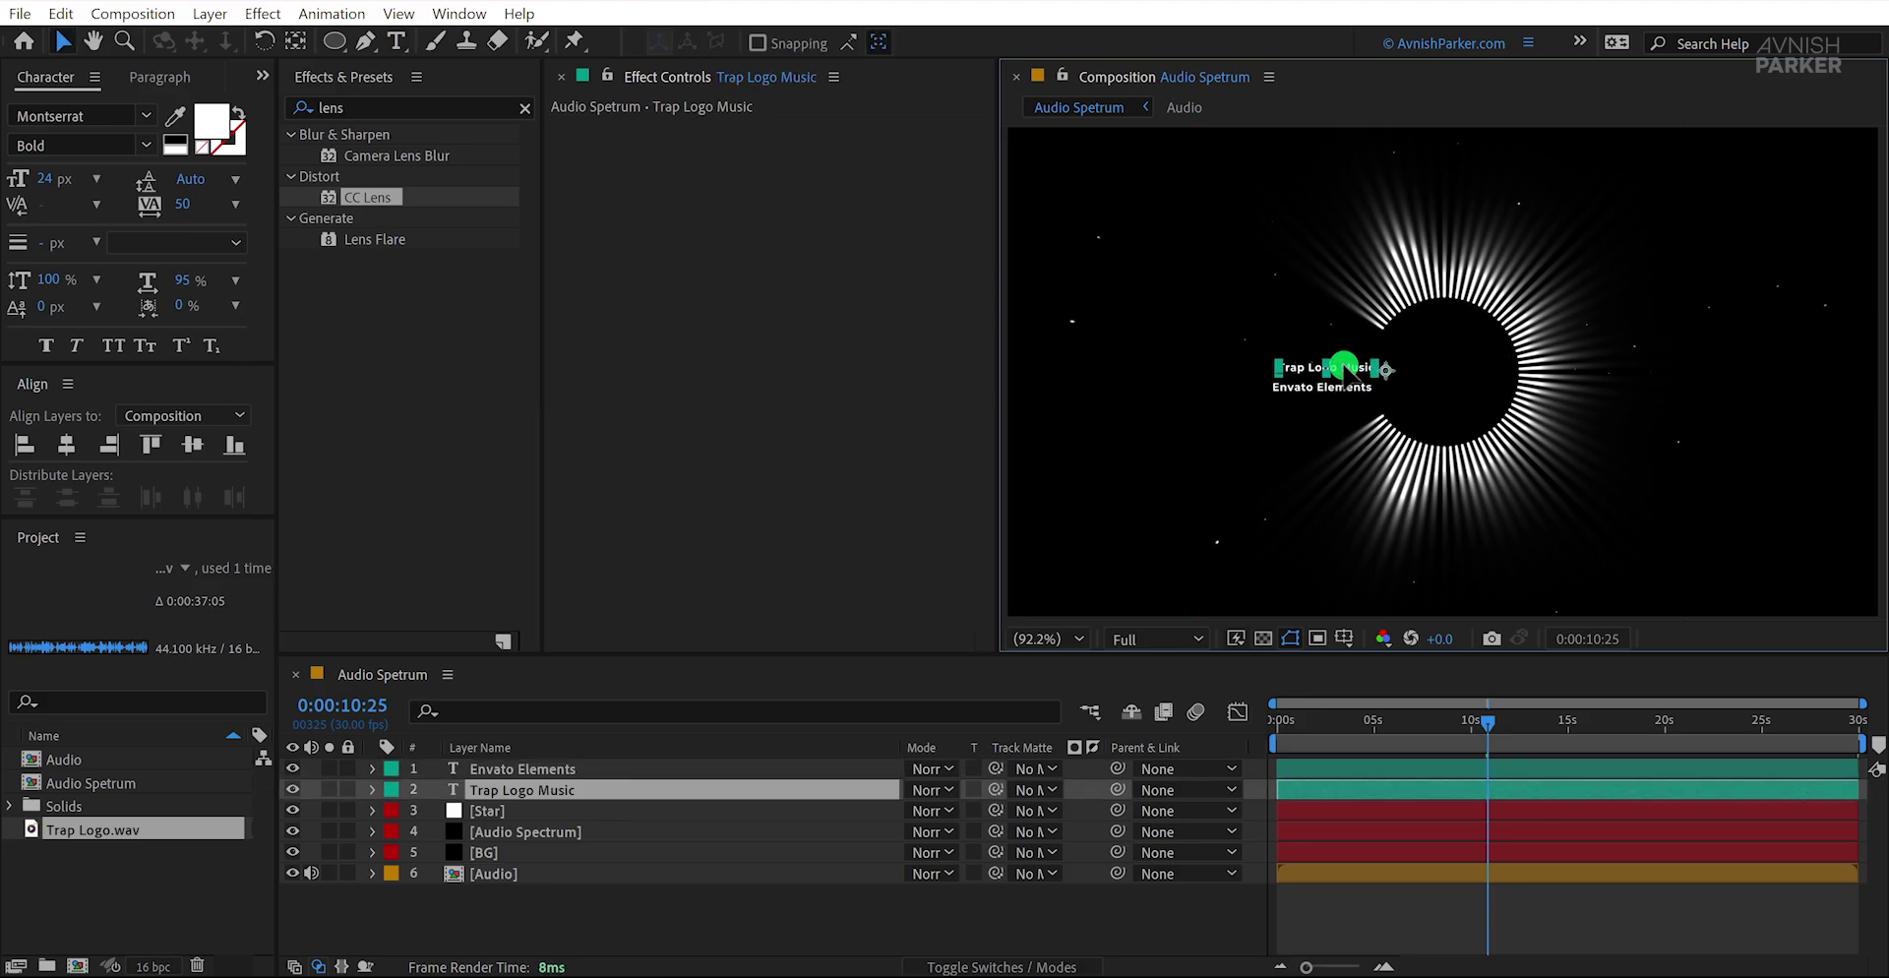
{"action": "left_click_drag", "start_coordinate": [47, 184], "coordinate": [86, 185]}
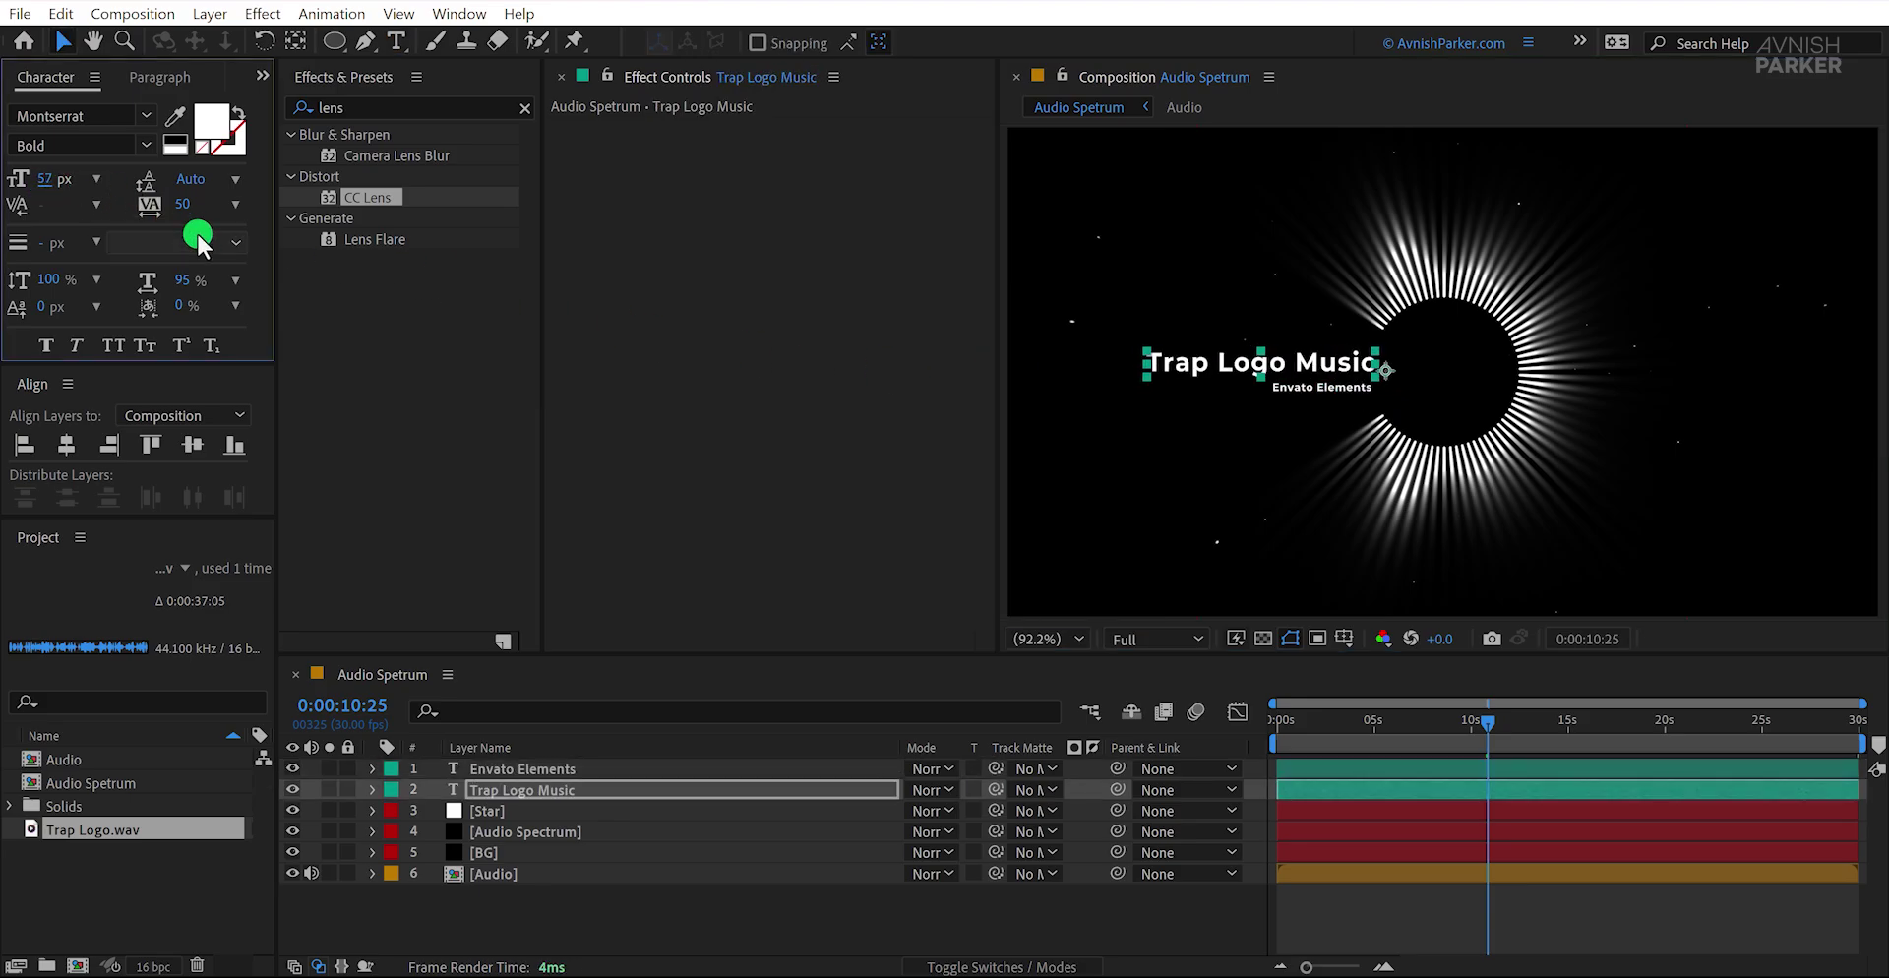
{"action": "left_click", "coordinate": [235, 204]}
{"action": "left_click", "coordinate": [158, 331]}
{"action": "scroll", "coordinate": [1301, 382], "scroll_direction": "up", "scroll_amount": 2}
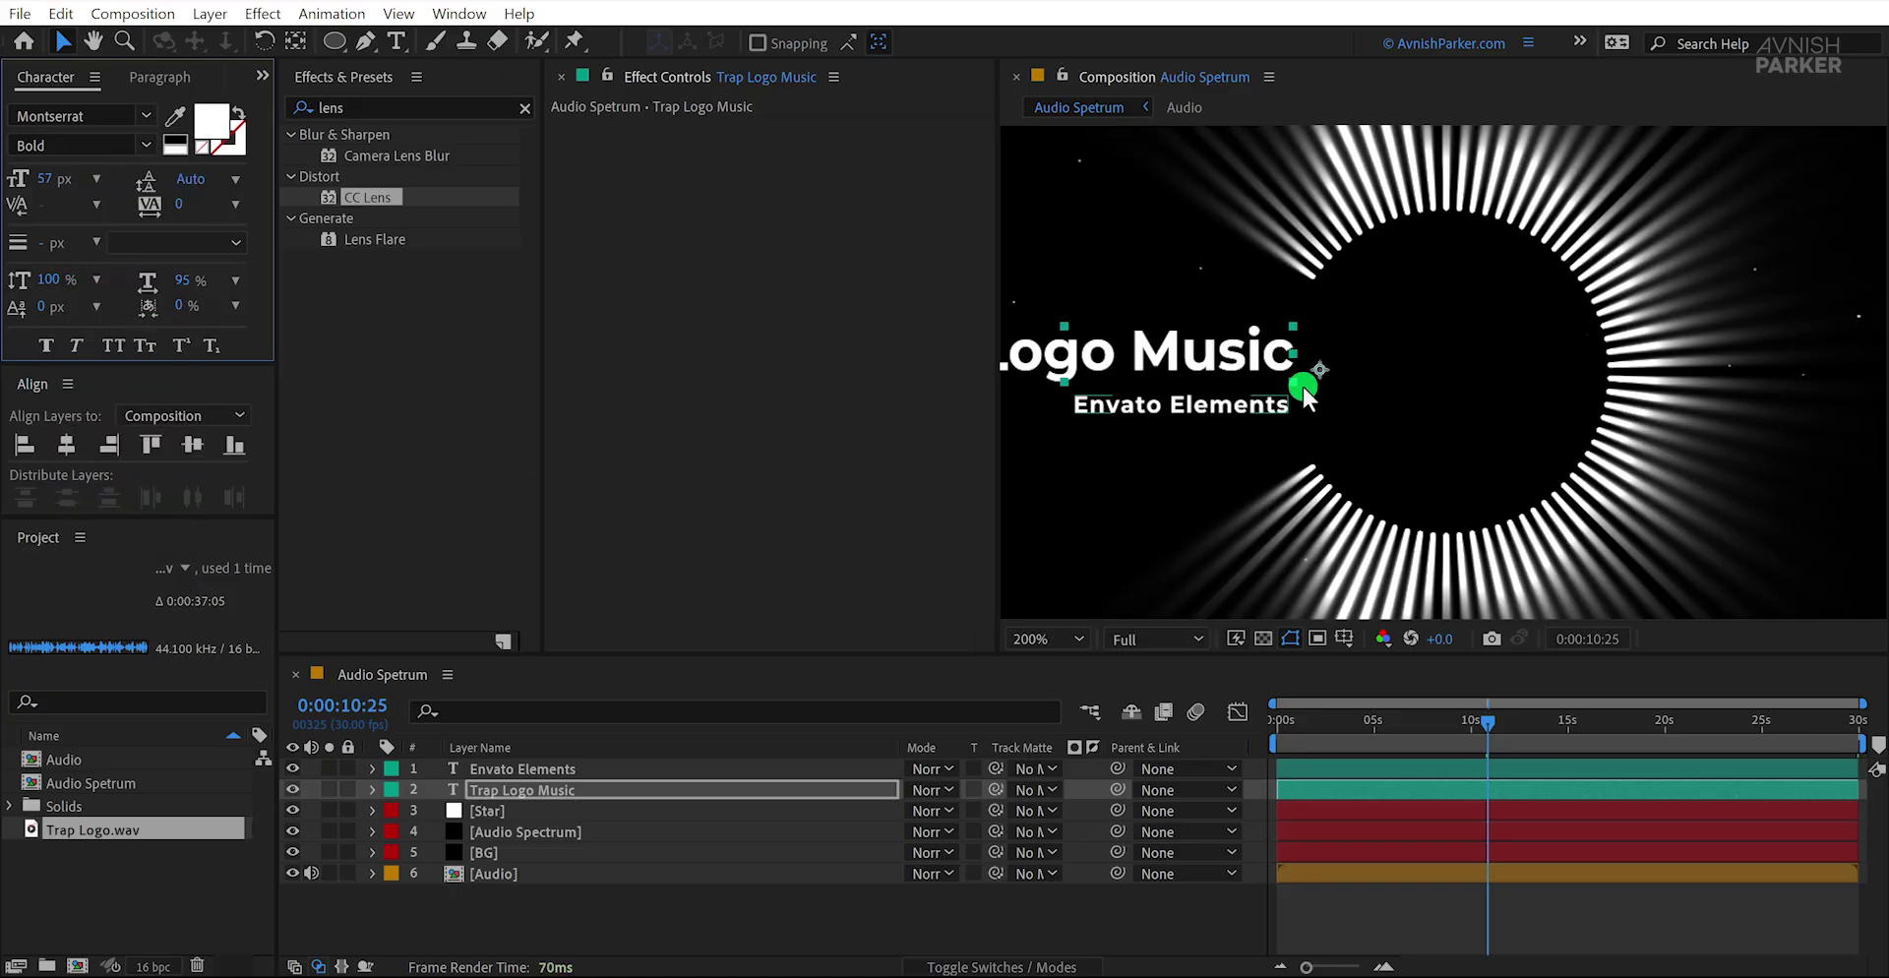
{"action": "left_click_drag", "start_coordinate": [1302, 381], "coordinate": [1557, 400]}
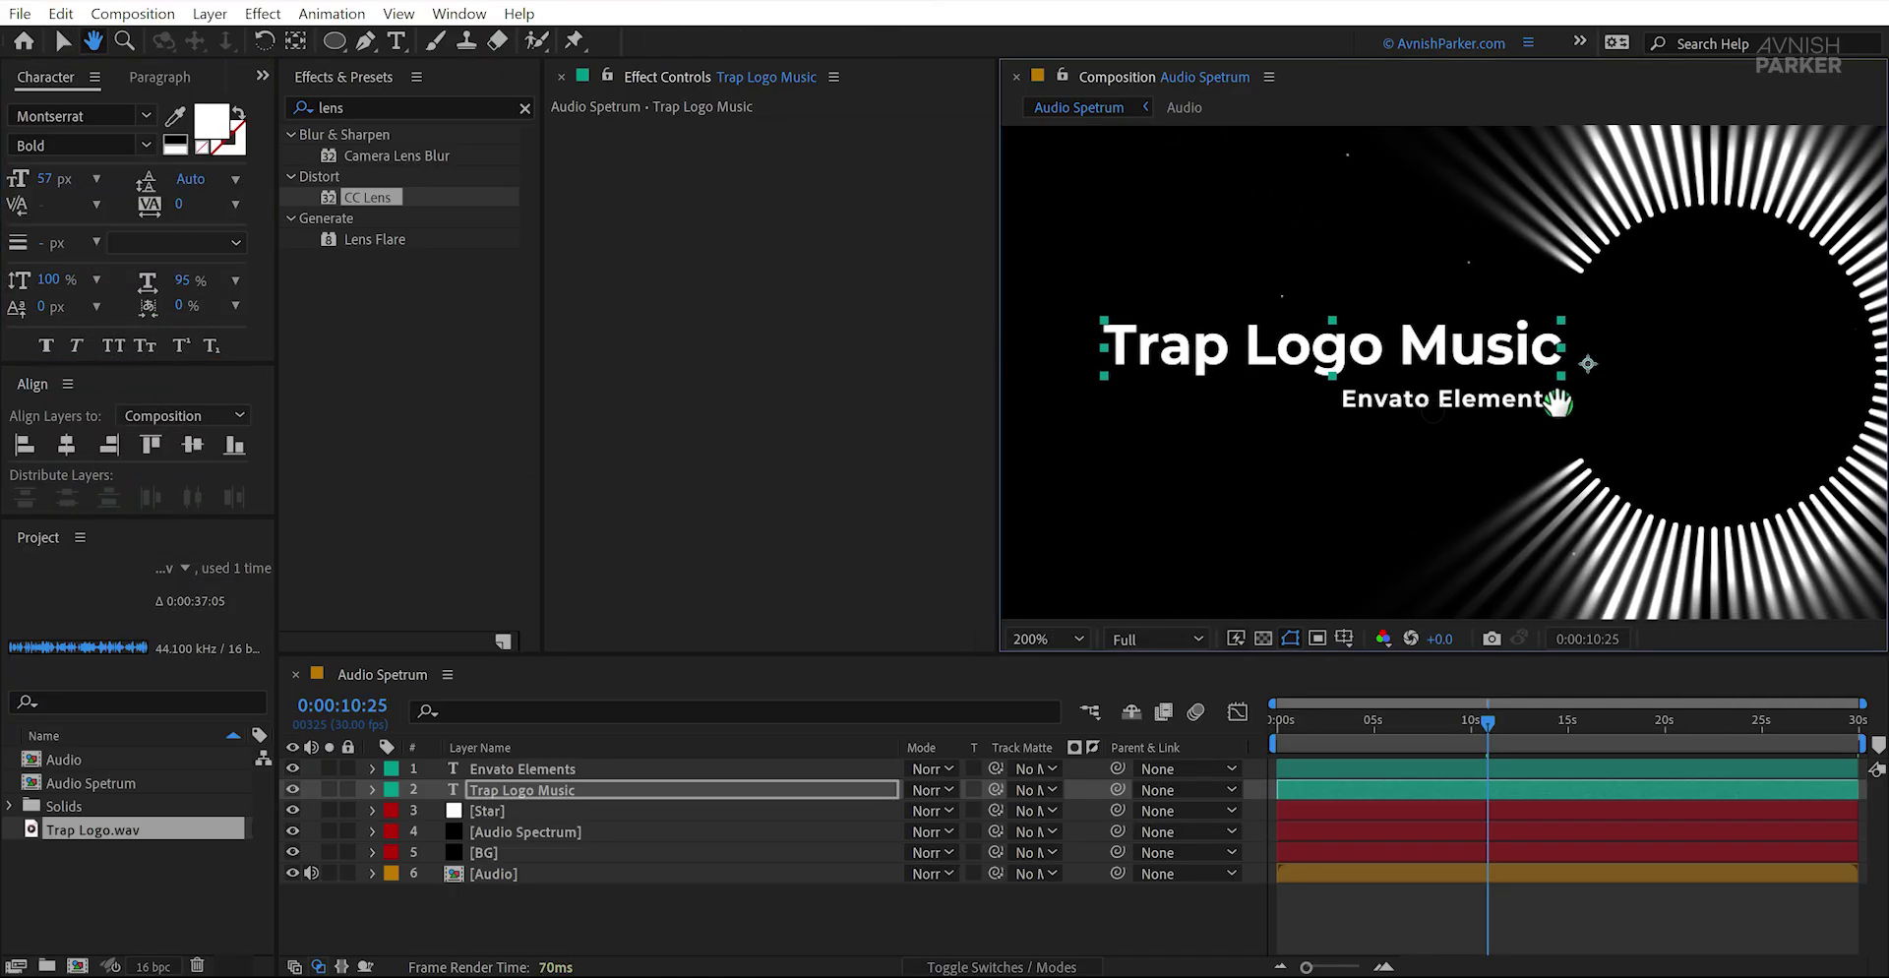
{"action": "left_click", "coordinate": [1079, 638]}
{"action": "left_click", "coordinate": [1058, 237]}
{"action": "left_click", "coordinate": [929, 925]}
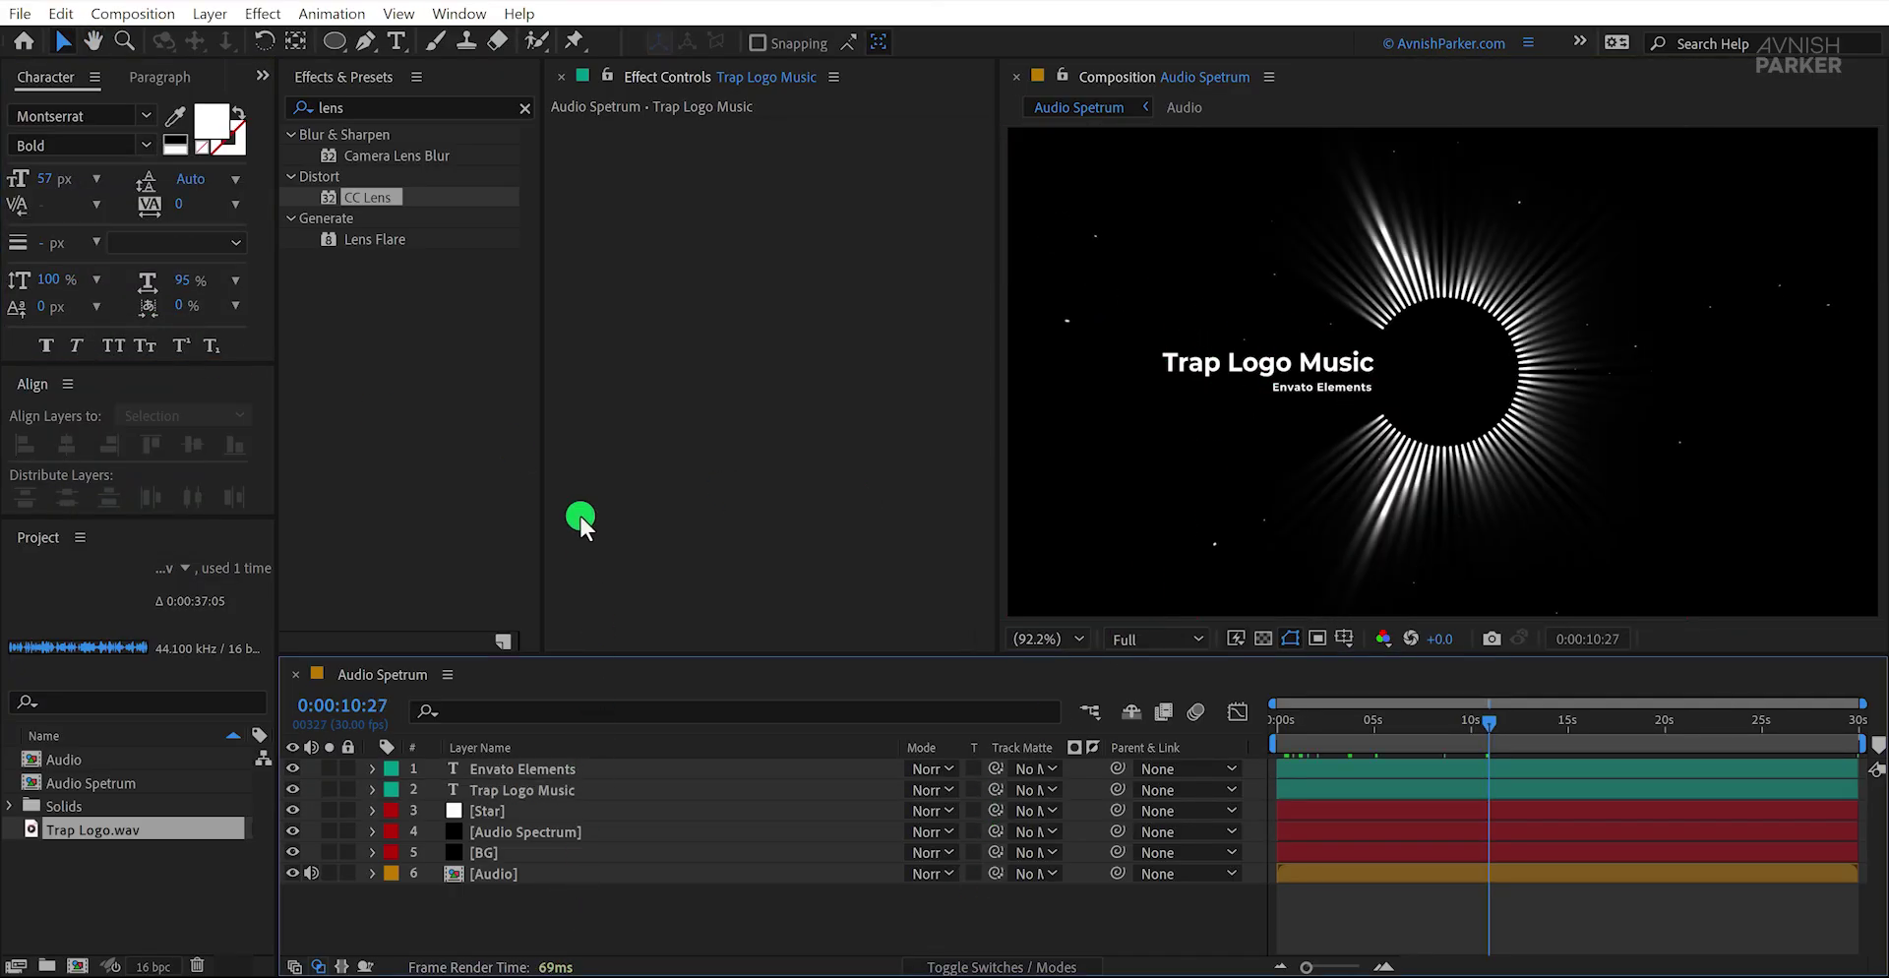
Step: Draw a straight horizontal line with the Pen tool beneath "Envato Elements", nearly as wide as the title
{"action": "left_click", "coordinate": [371, 45]}
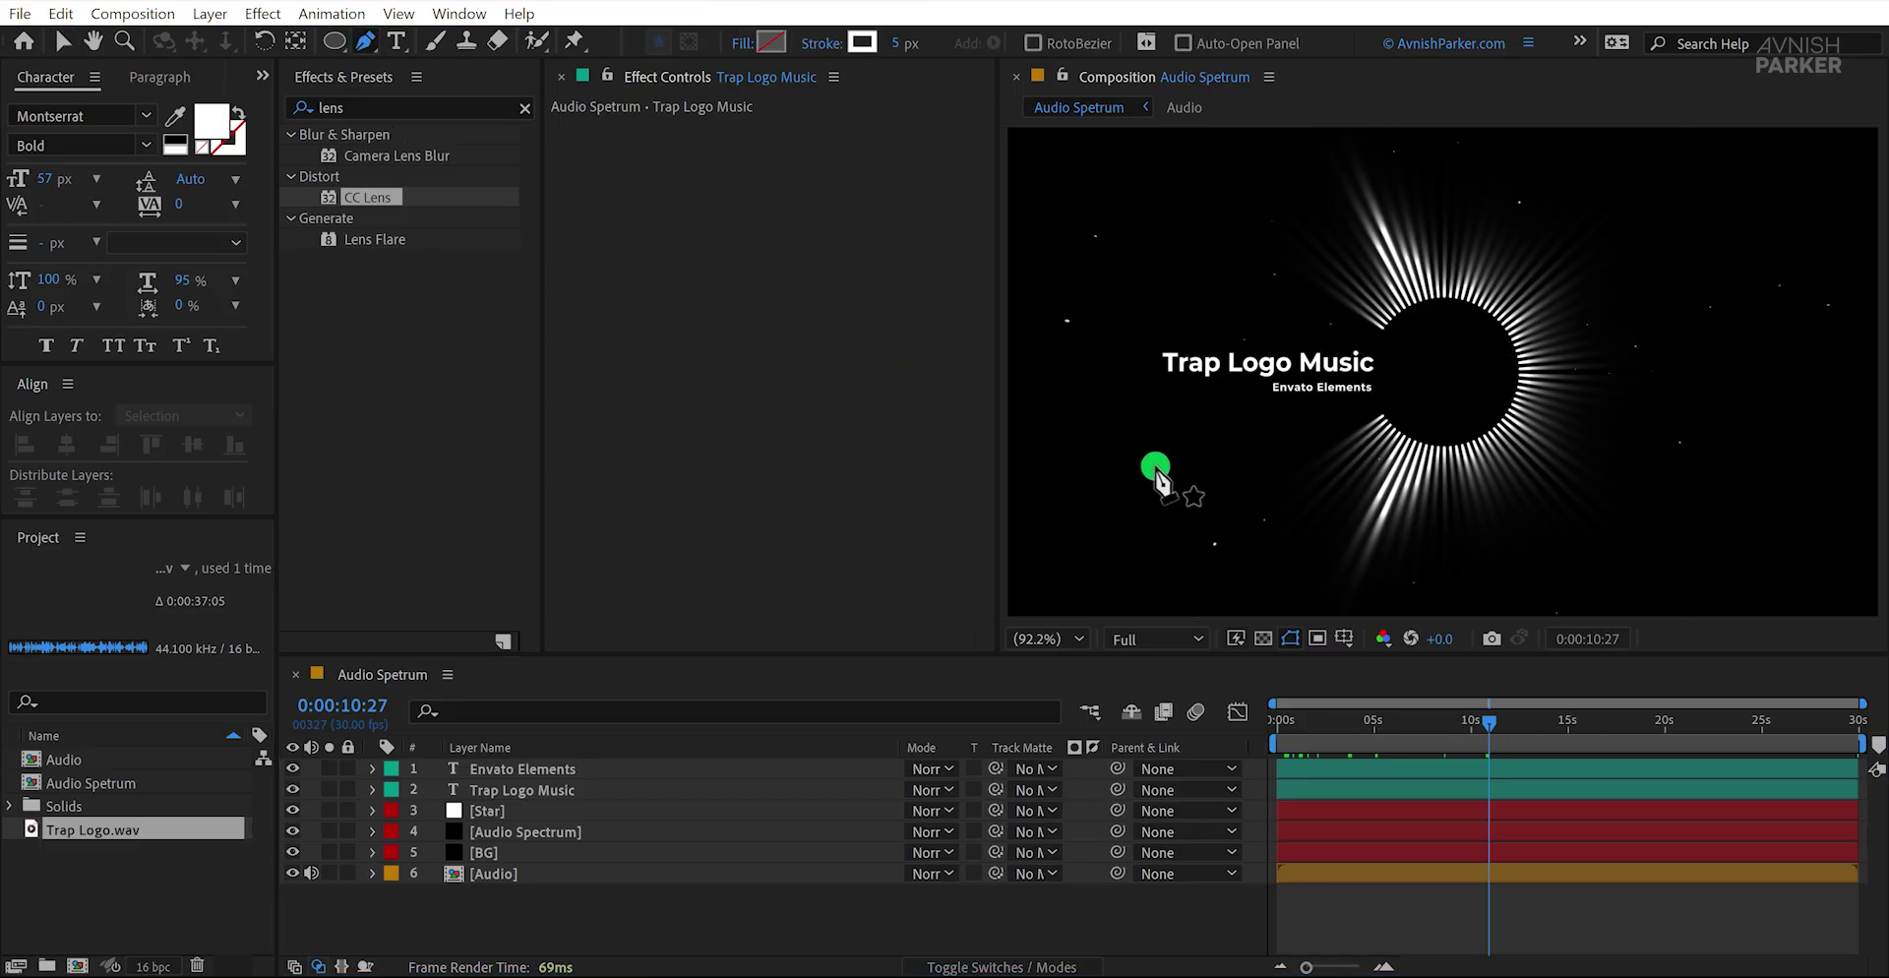
{"action": "left_click", "coordinate": [1372, 405]}
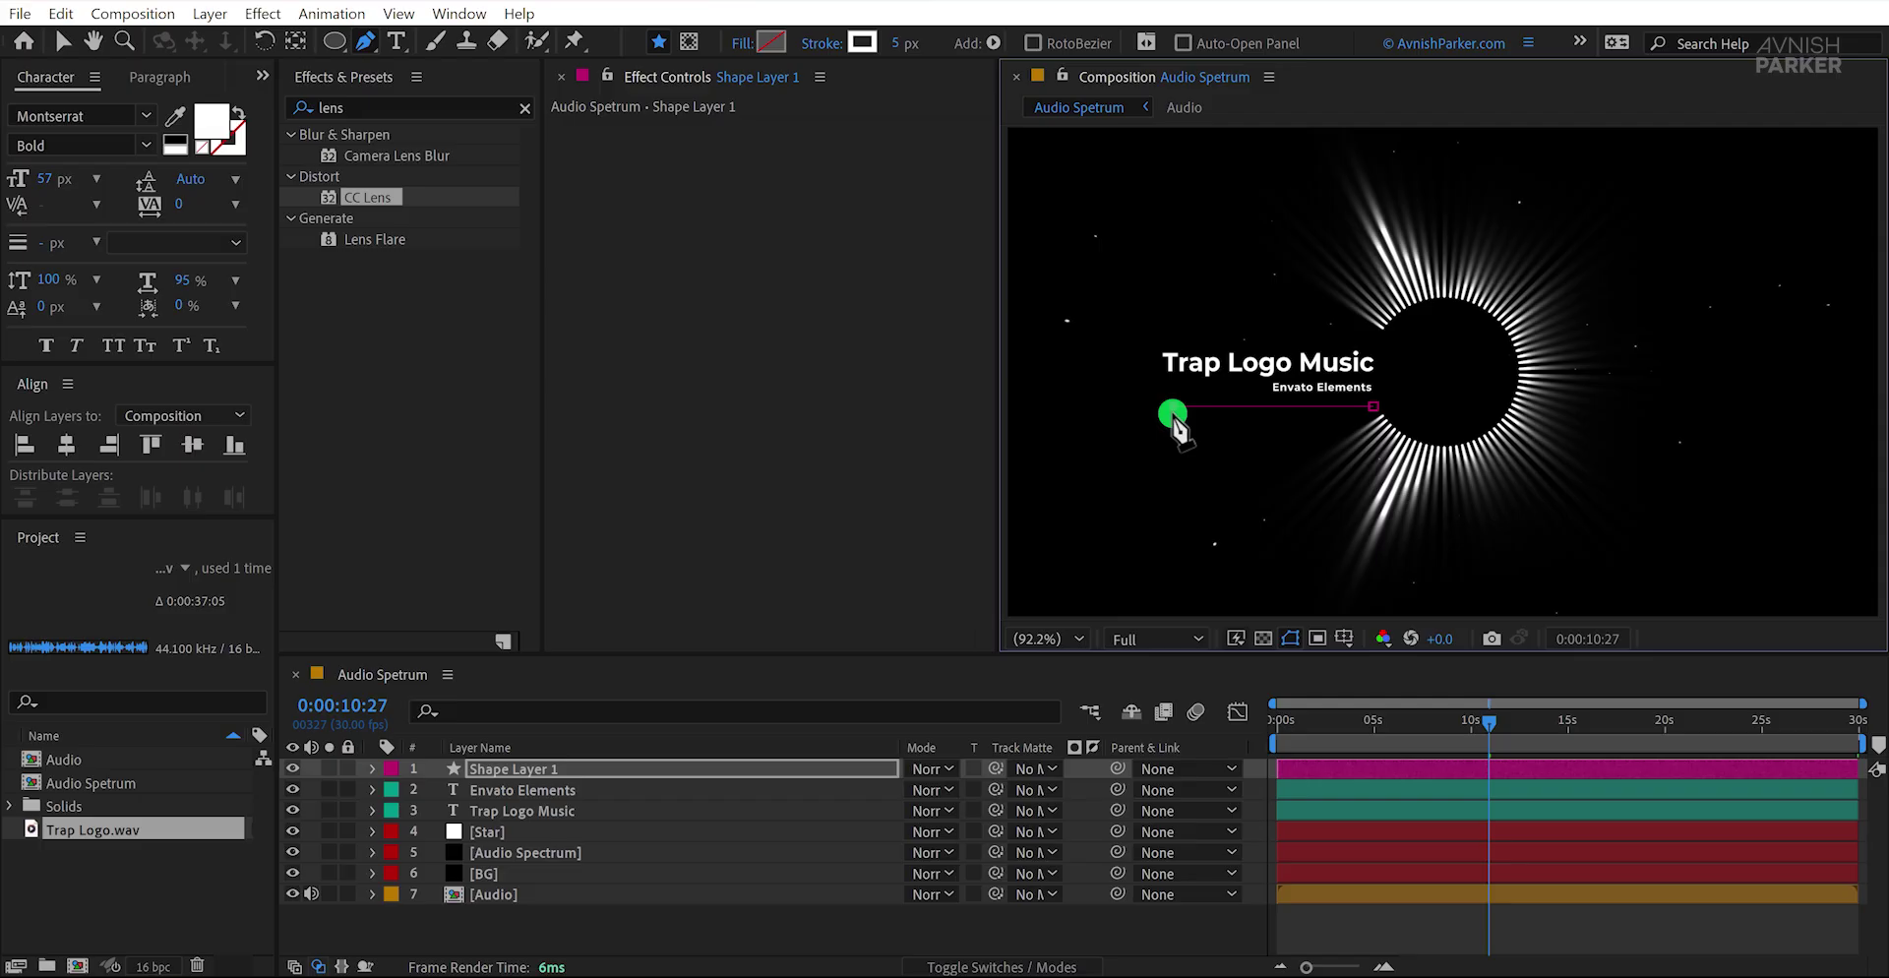
{"action": "left_click", "coordinate": [1173, 407]}
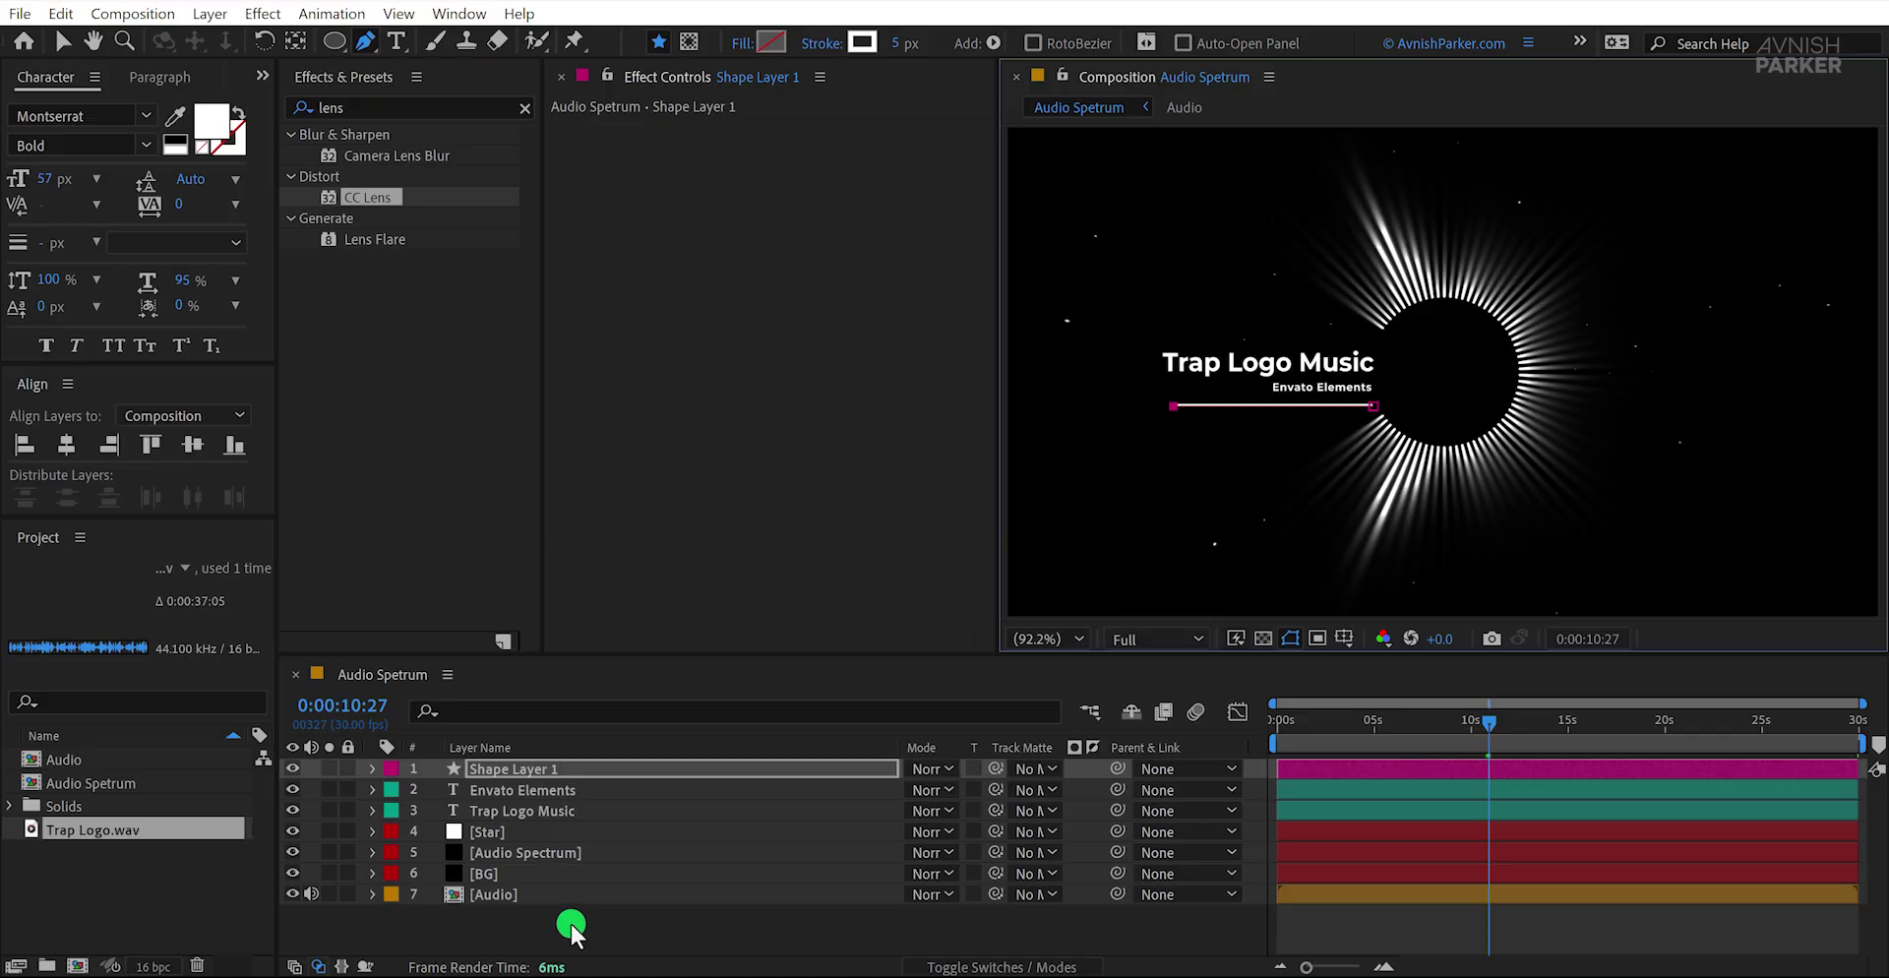
Step: Rename the underline's shape layer to "Line"
{"action": "left_click", "coordinate": [582, 776]}
{"action": "key", "text": "Return"}
{"action": "type", "text": "Line"}
{"action": "key", "text": "Return"}
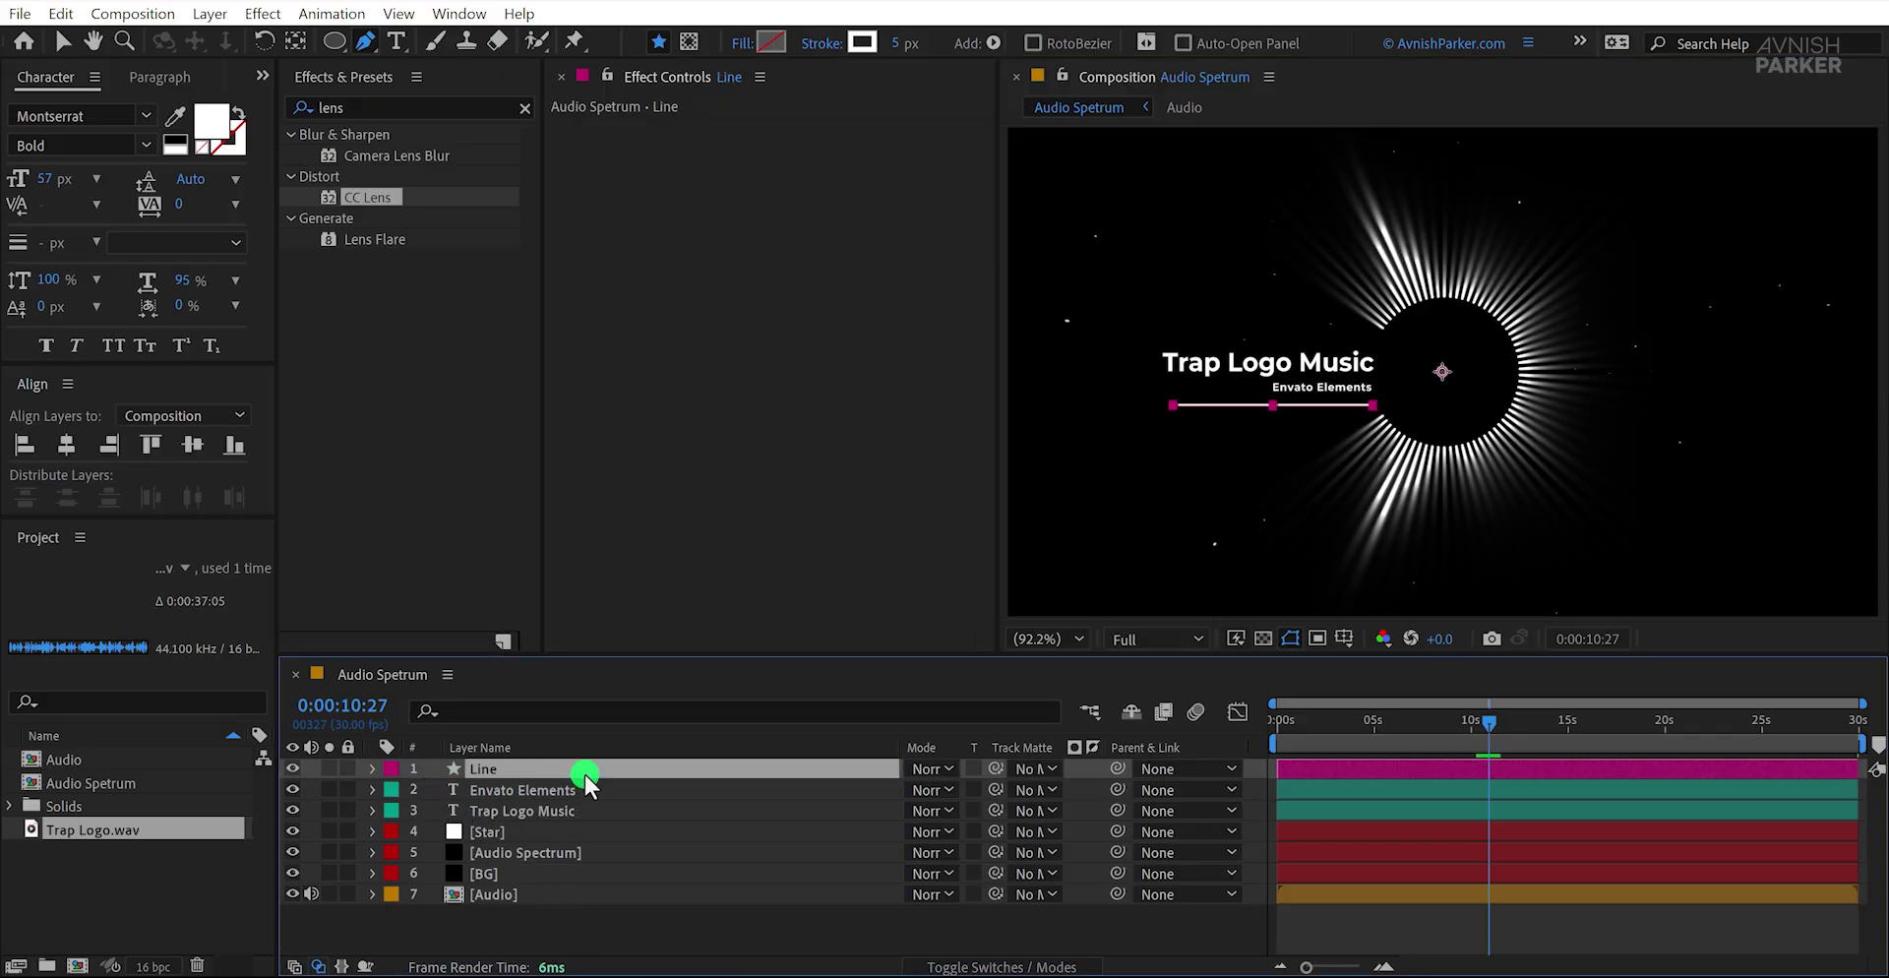
Step: Set the Line layer's stroke Line Cap to Round Cap and inspect the line's ends up close
{"action": "left_click", "coordinate": [373, 768]}
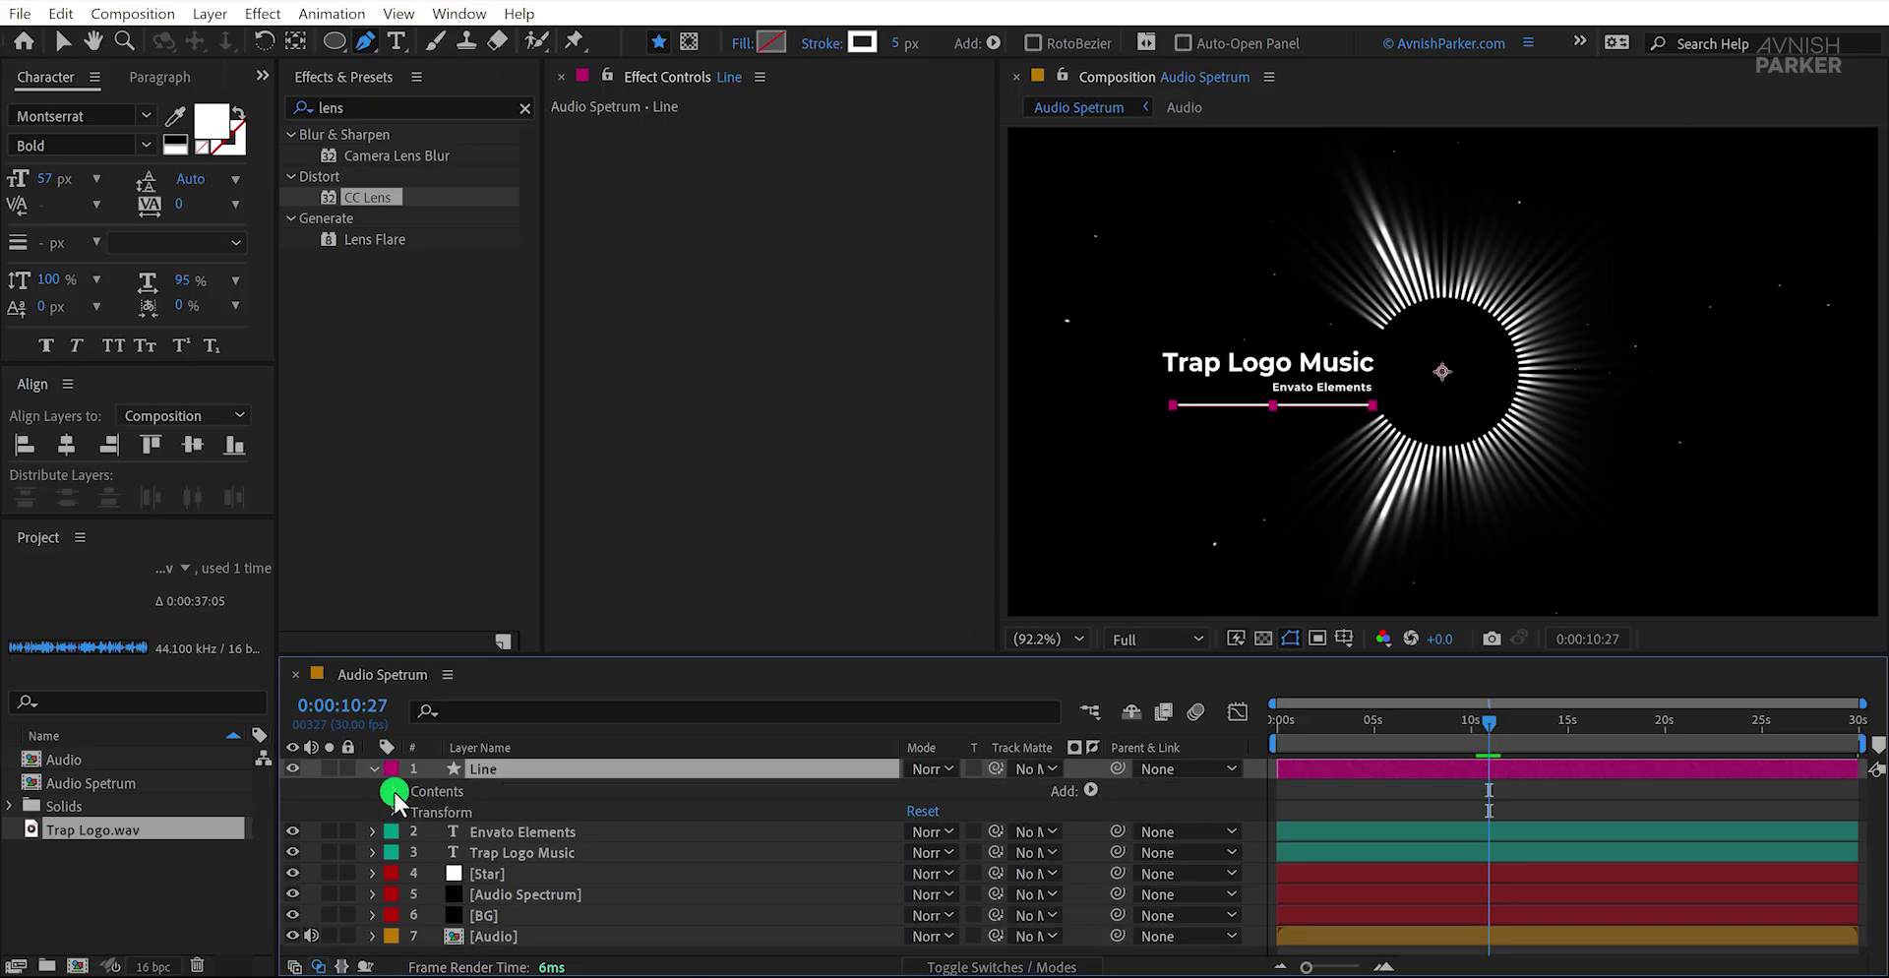
{"action": "left_click", "coordinate": [394, 791]}
{"action": "left_click", "coordinate": [417, 811]}
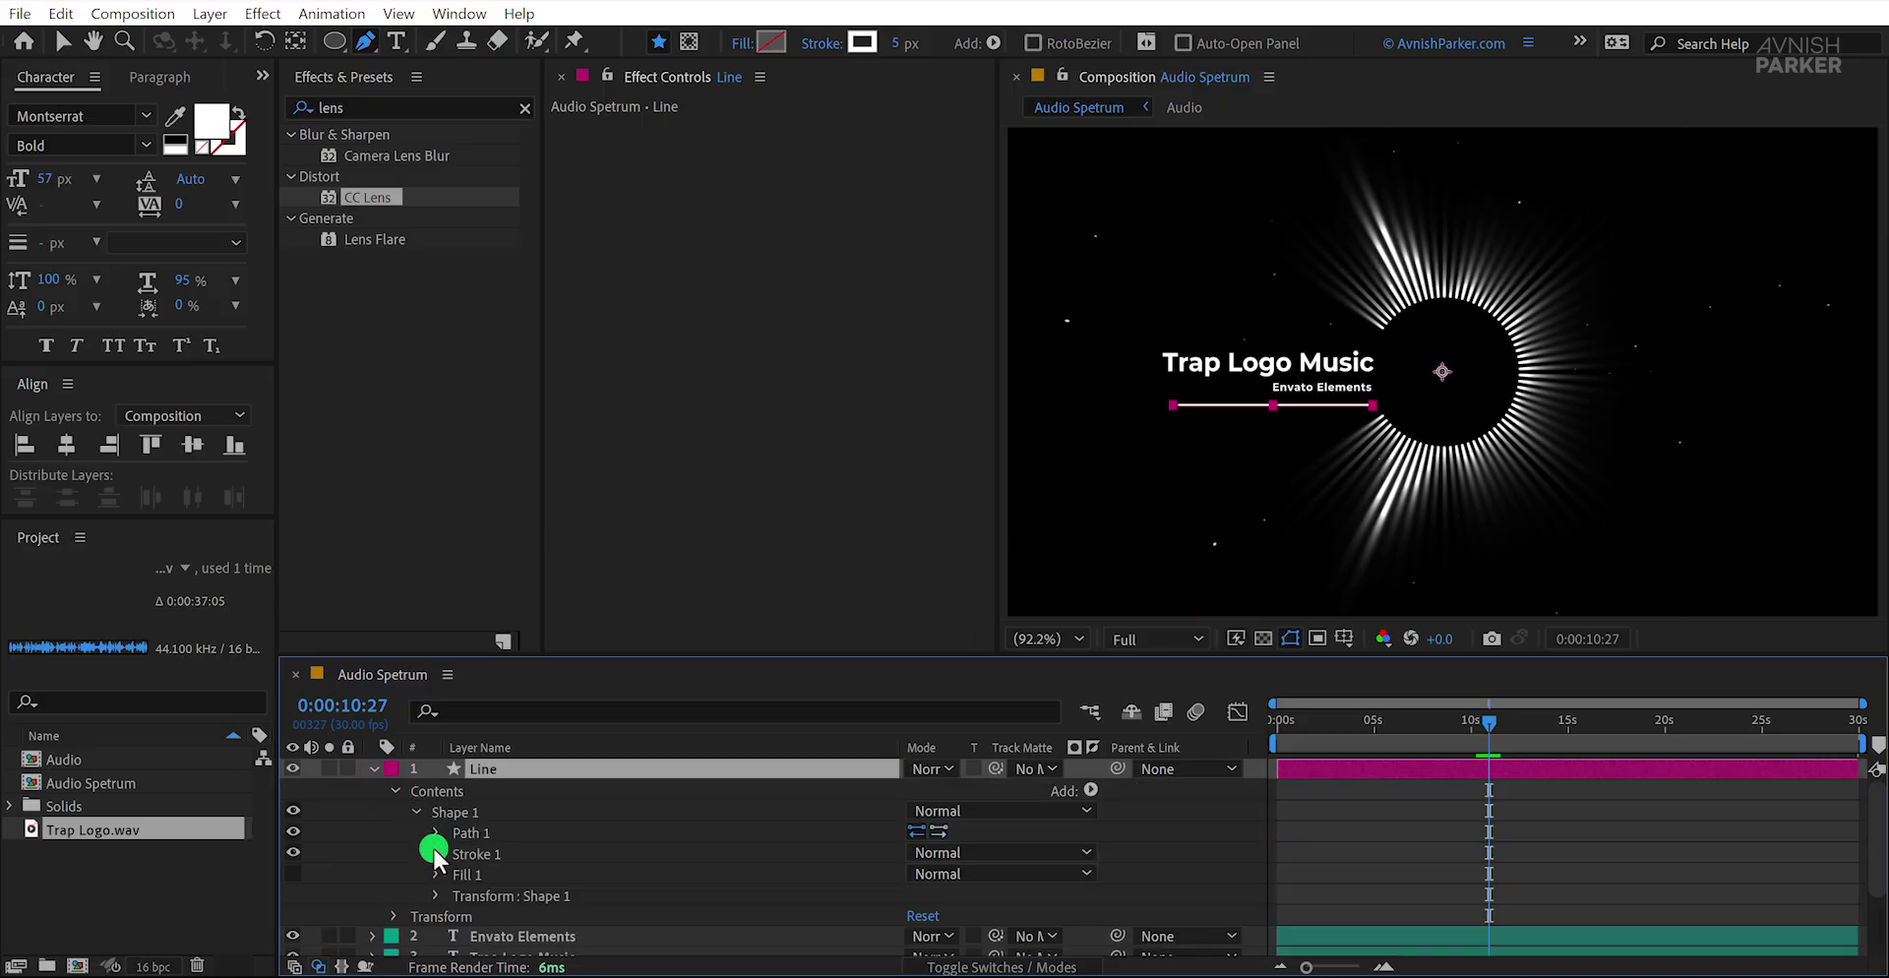
{"action": "left_click", "coordinate": [437, 855]}
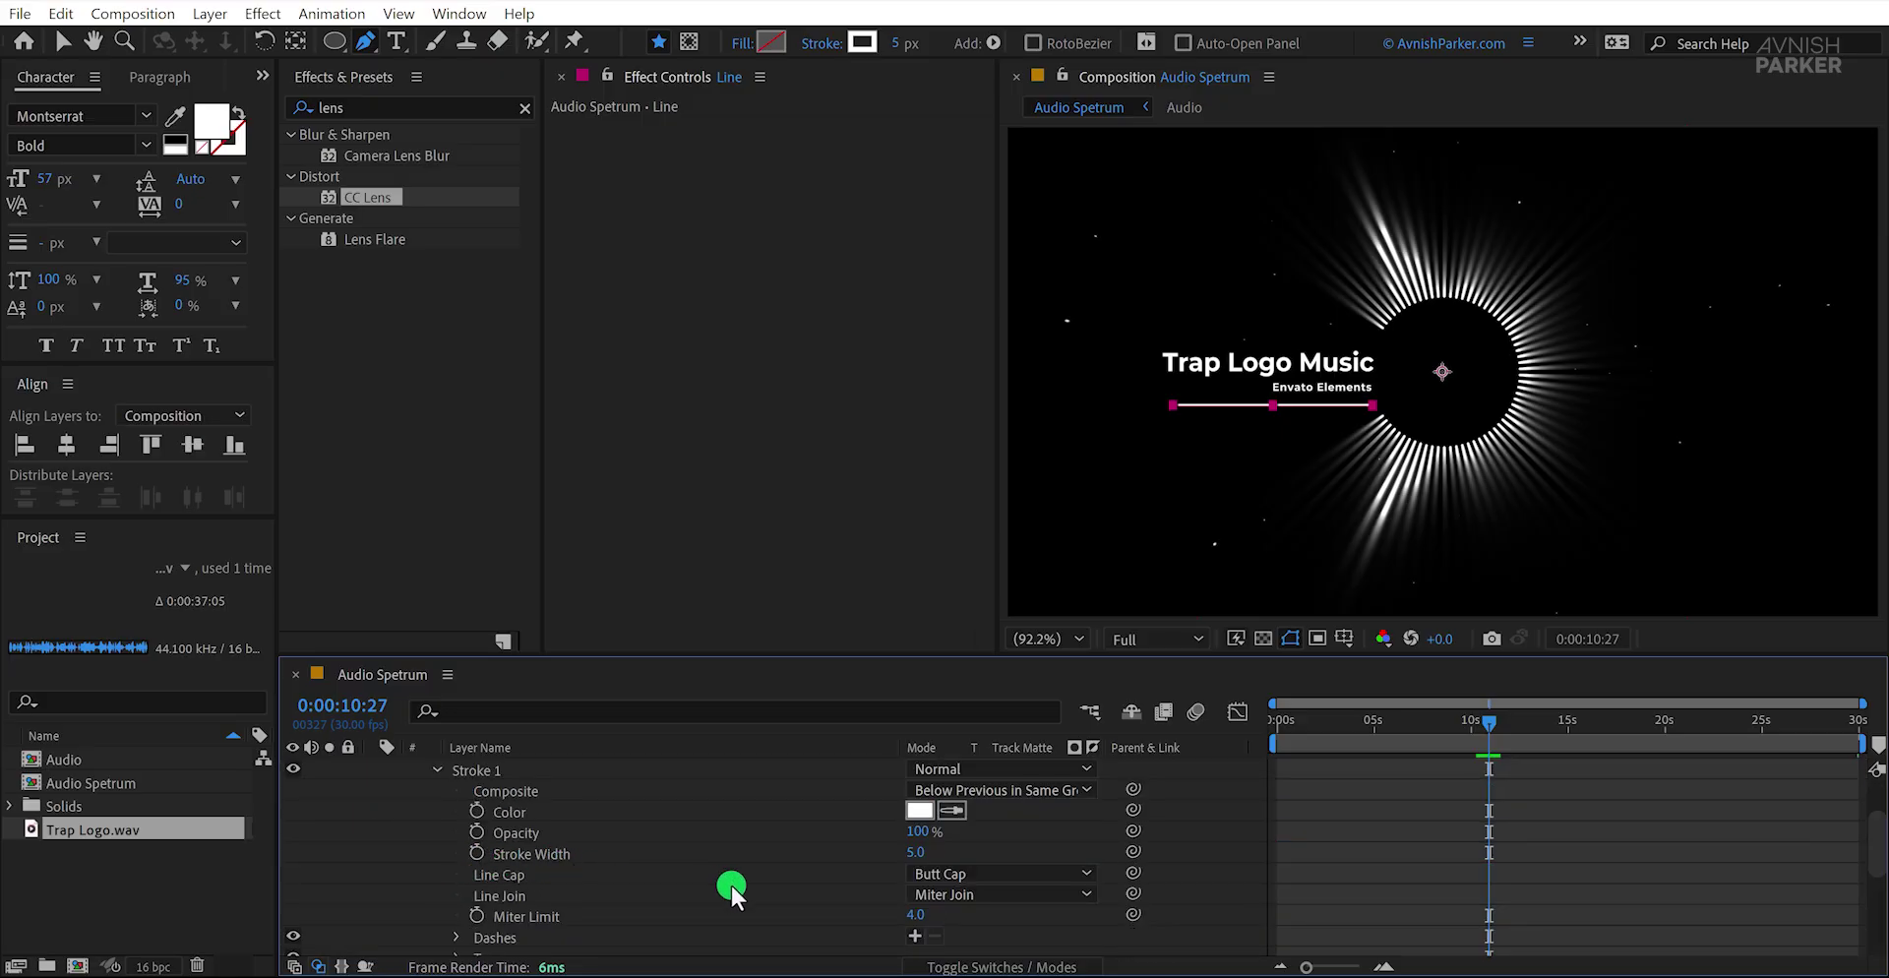
{"action": "left_click", "coordinate": [969, 875]}
{"action": "left_click", "coordinate": [984, 925]}
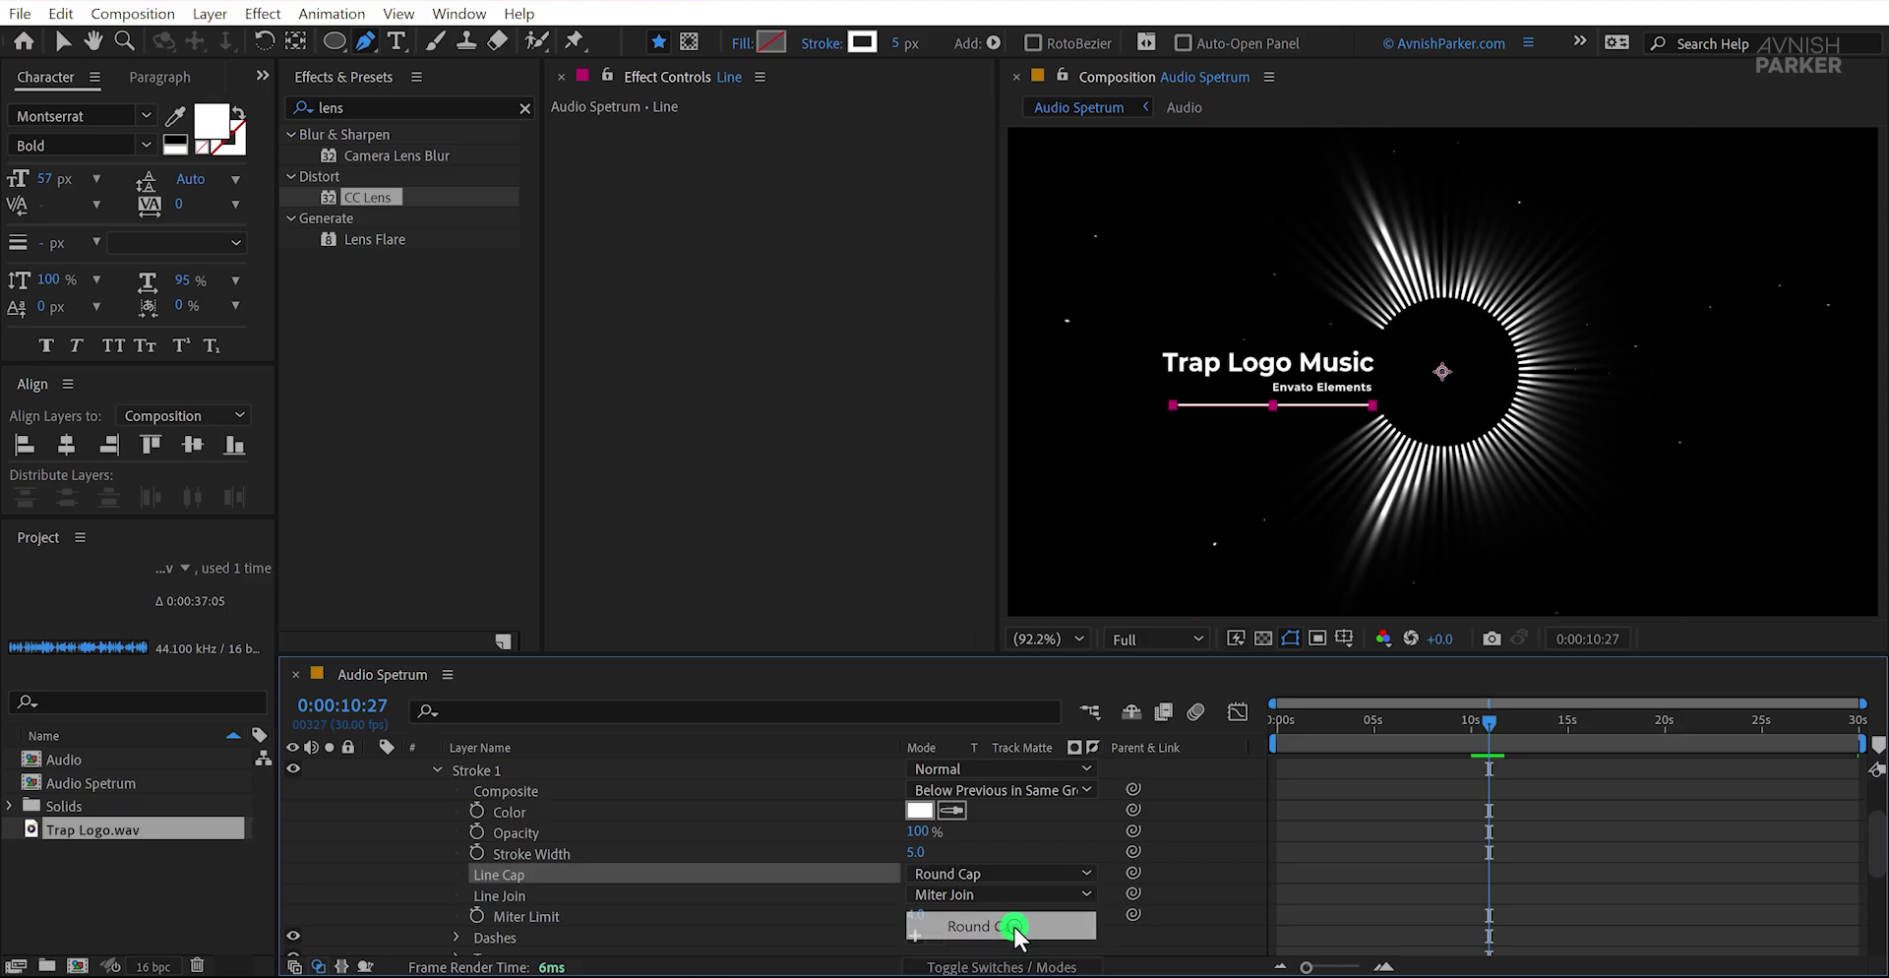
{"action": "scroll", "coordinate": [1139, 450], "scroll_direction": "up", "scroll_amount": 5}
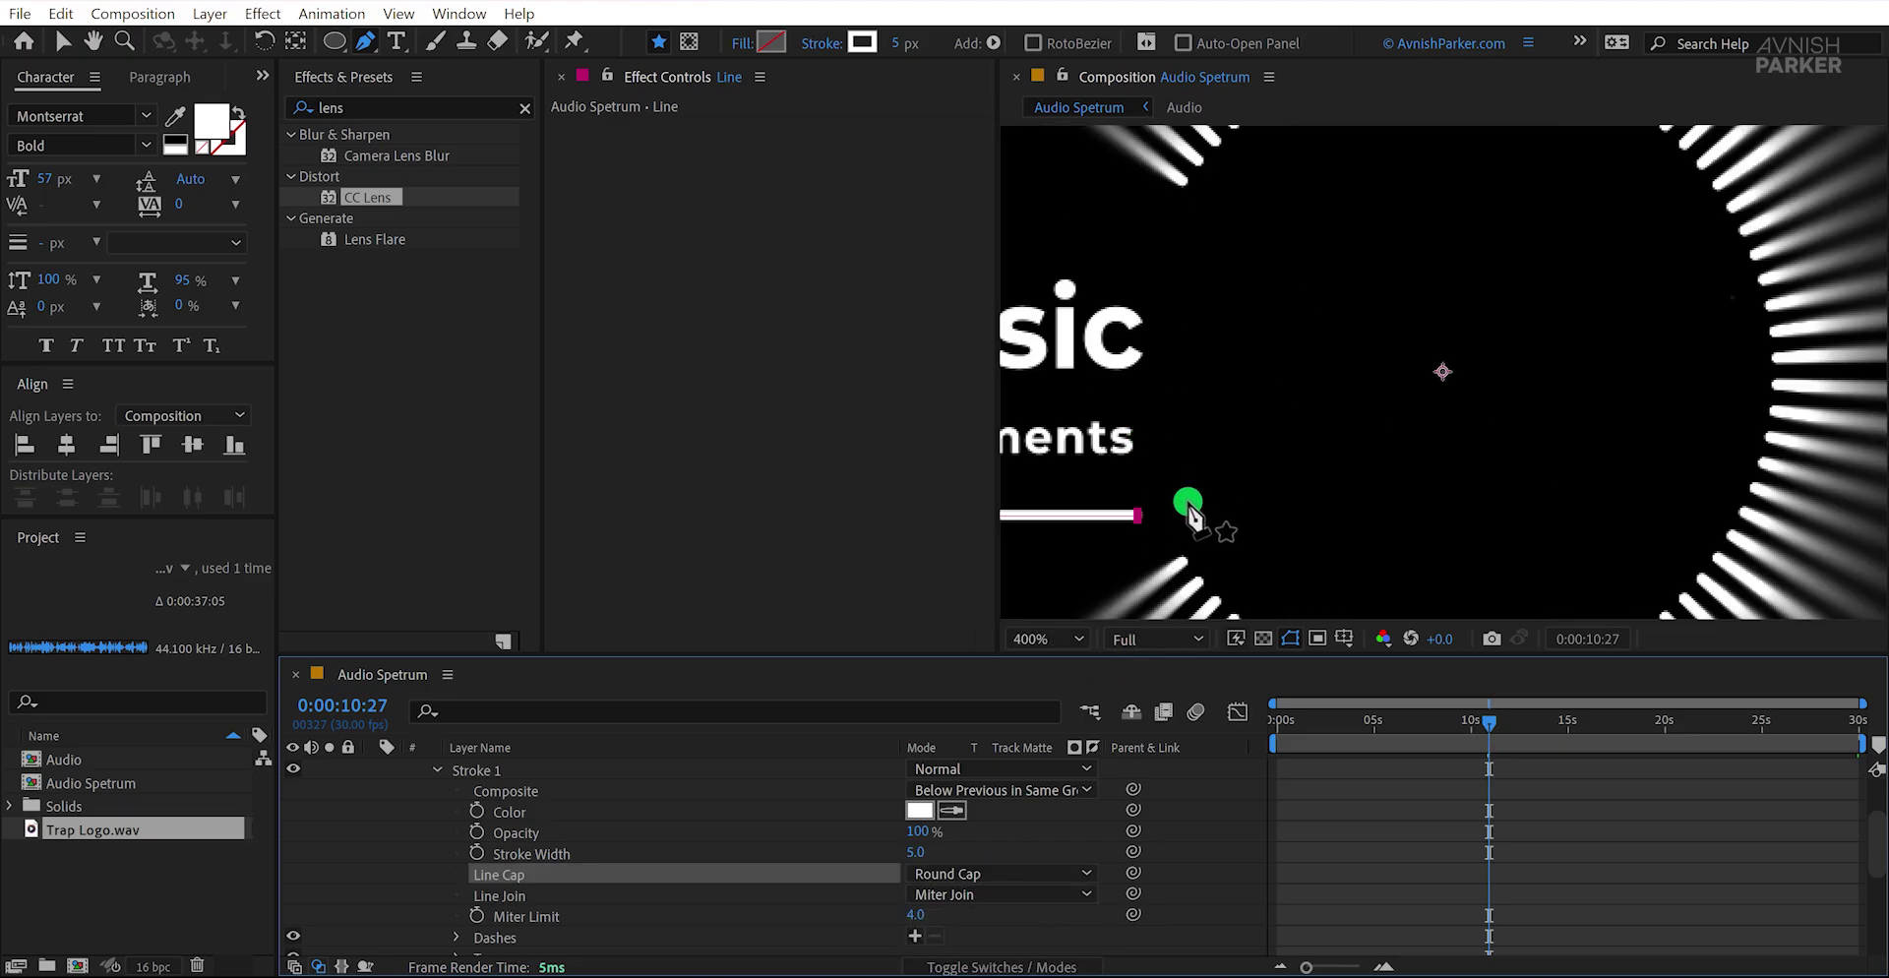
{"action": "scroll", "coordinate": [1189, 511], "scroll_direction": "up", "scroll_amount": 4}
{"action": "left_click_drag", "start_coordinate": [1466, 462], "coordinate": [1679, 454]}
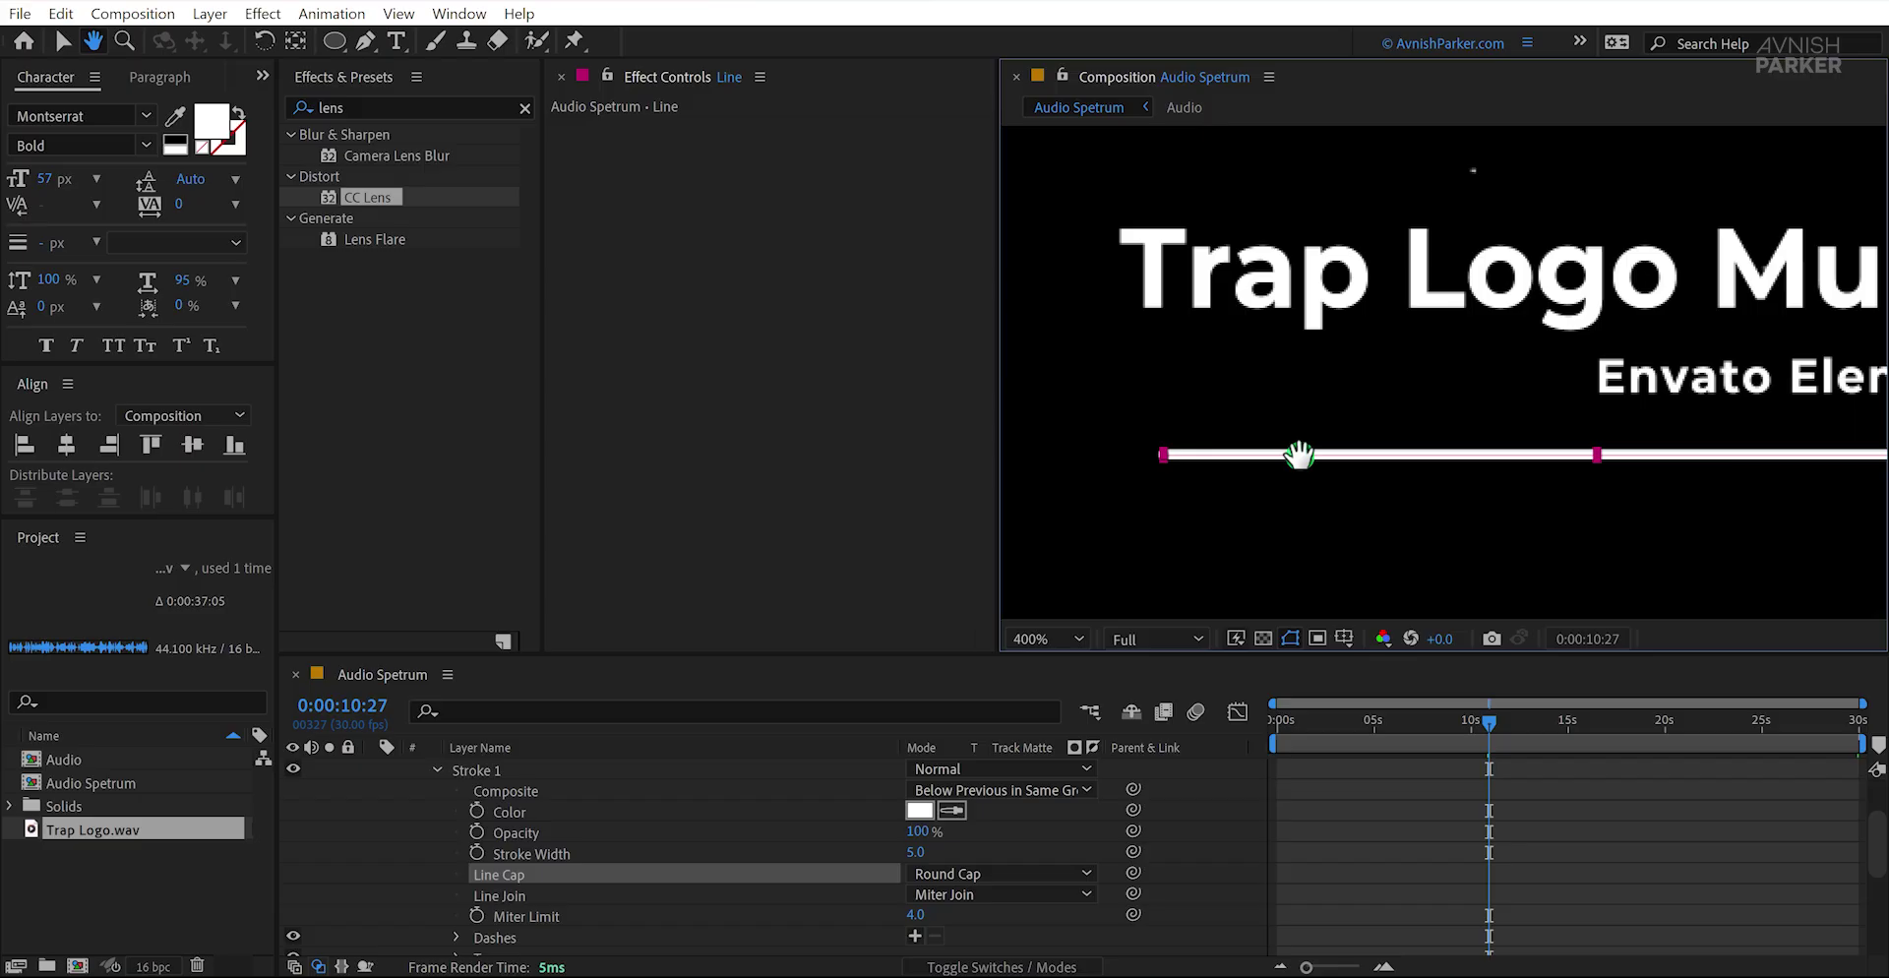
{"action": "key", "text": "g"}
{"action": "scroll", "coordinate": [699, 917], "scroll_direction": "up", "scroll_amount": 2}
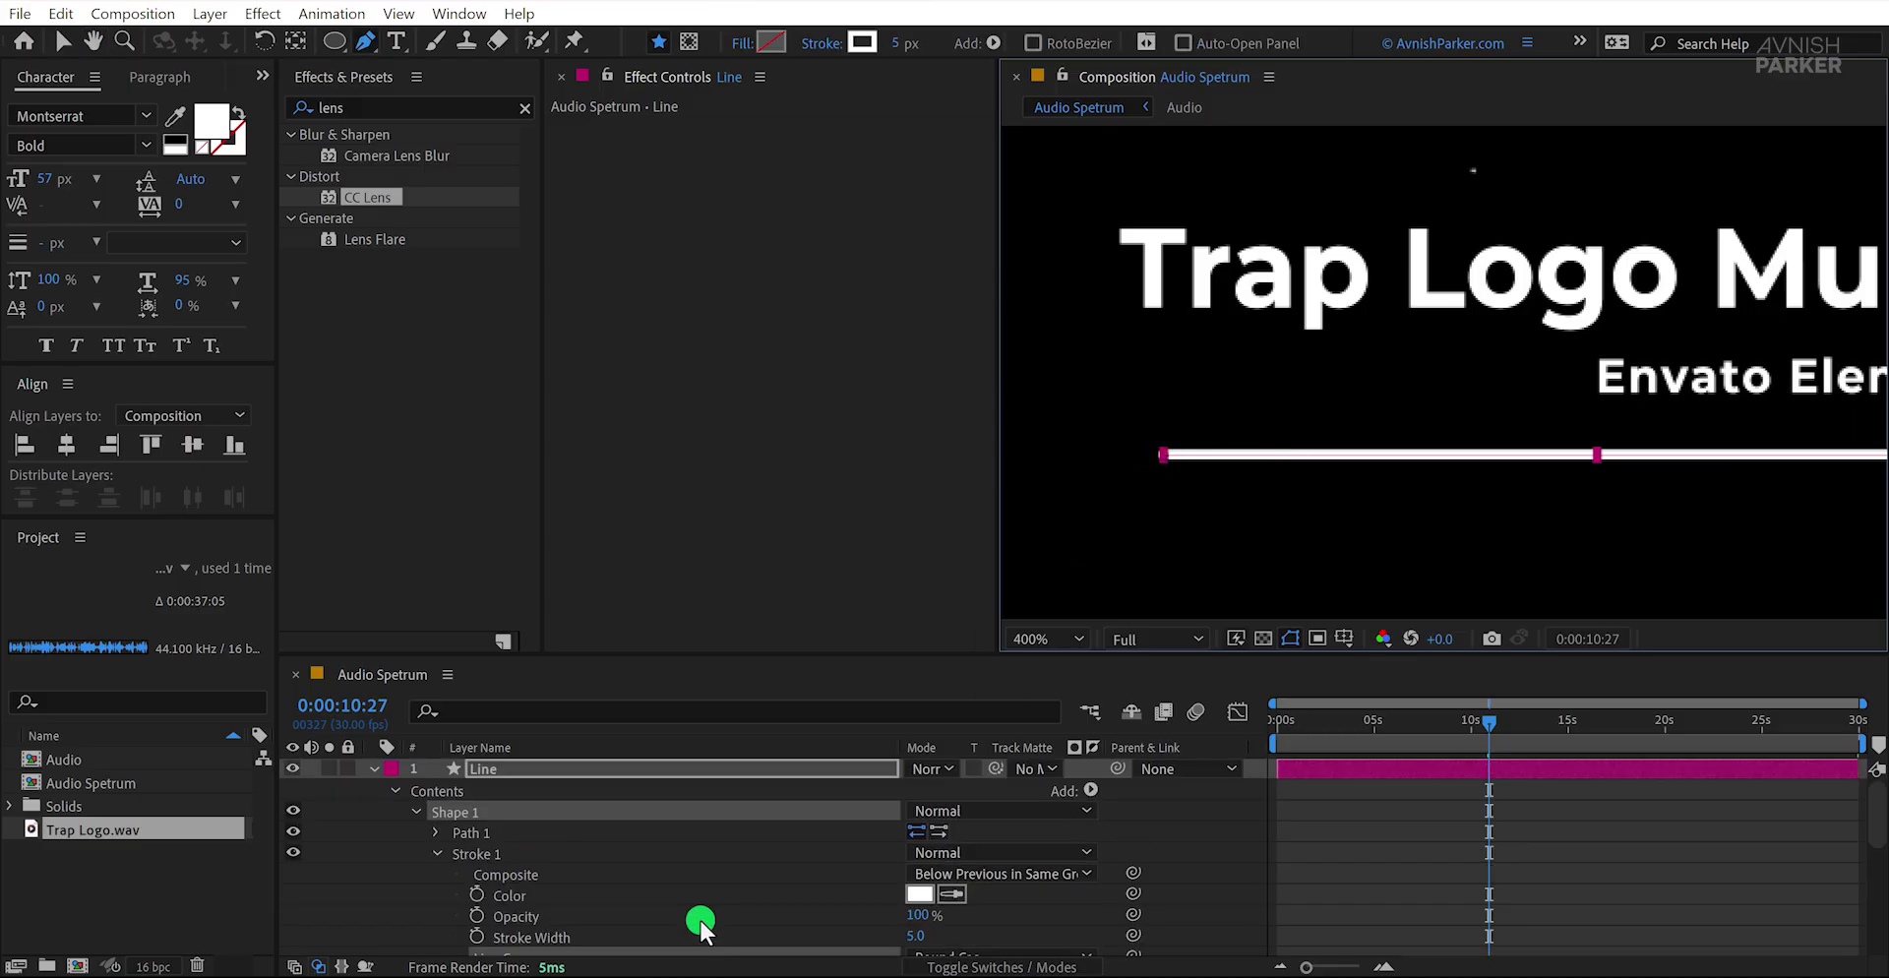
Step: Duplicate the Line layer and set the original Line layer's opacity to 10%
{"action": "left_click", "coordinate": [552, 775]}
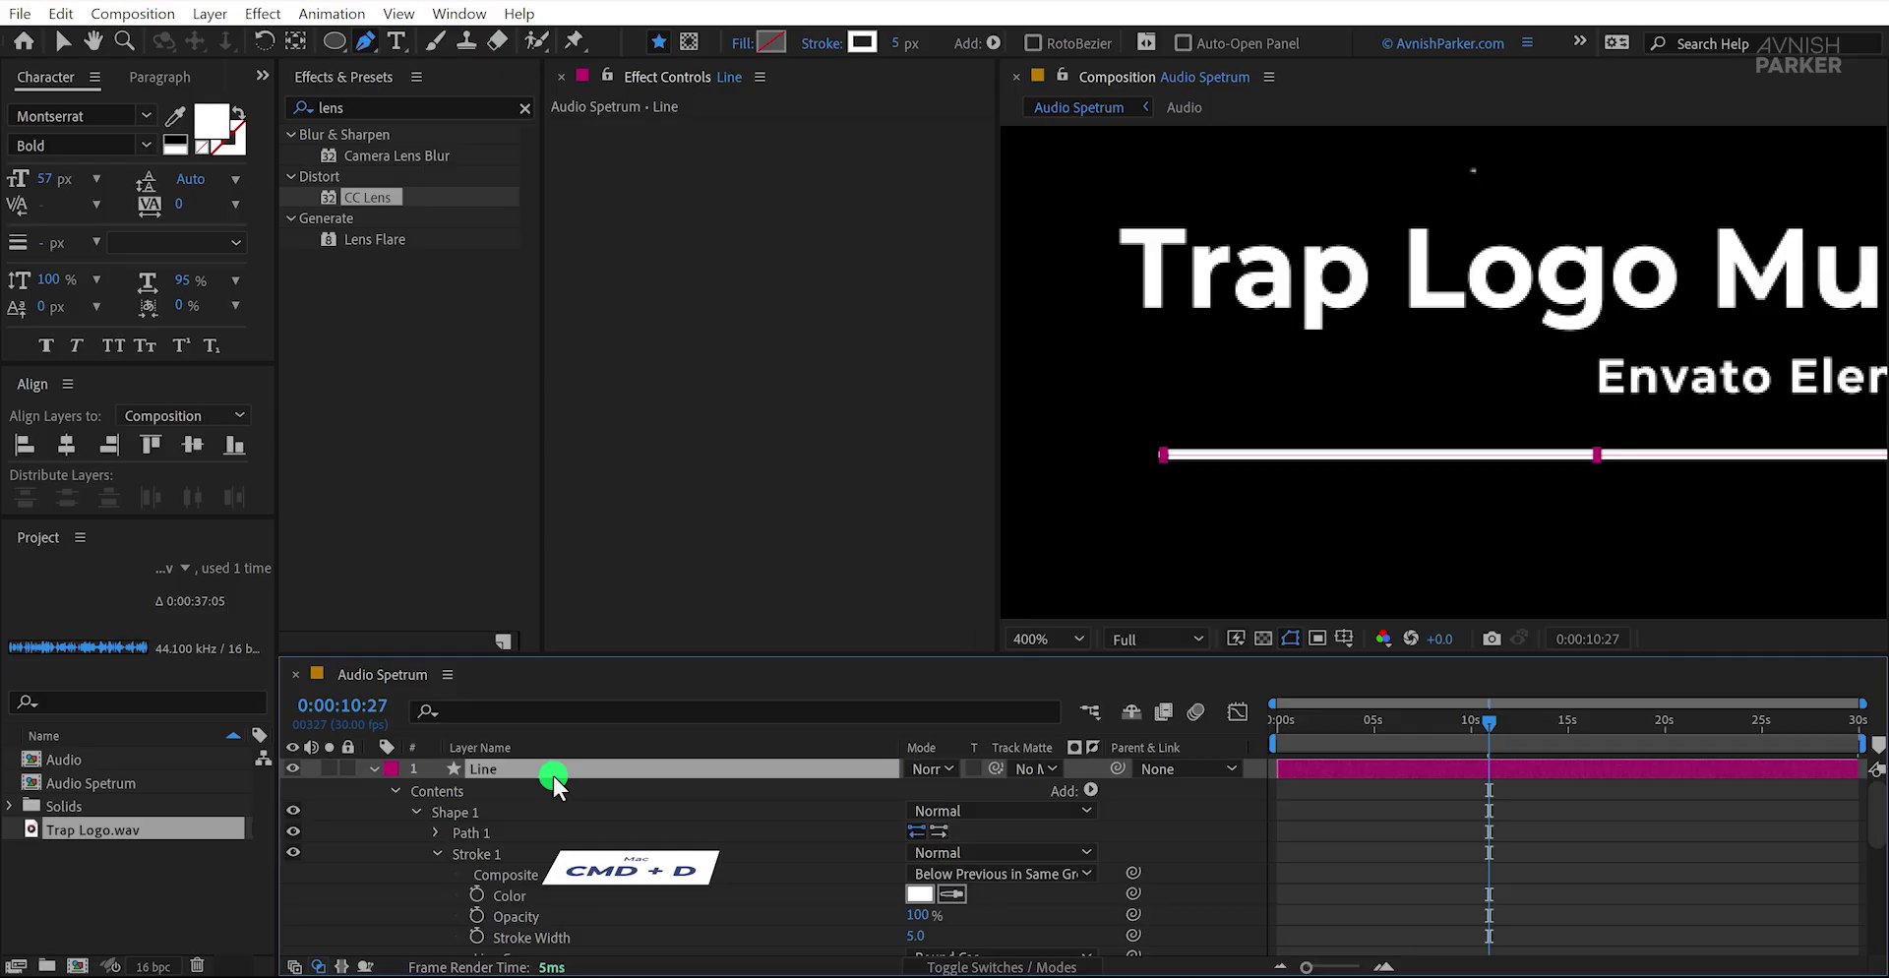
{"action": "key", "text": "ctrl+d"}
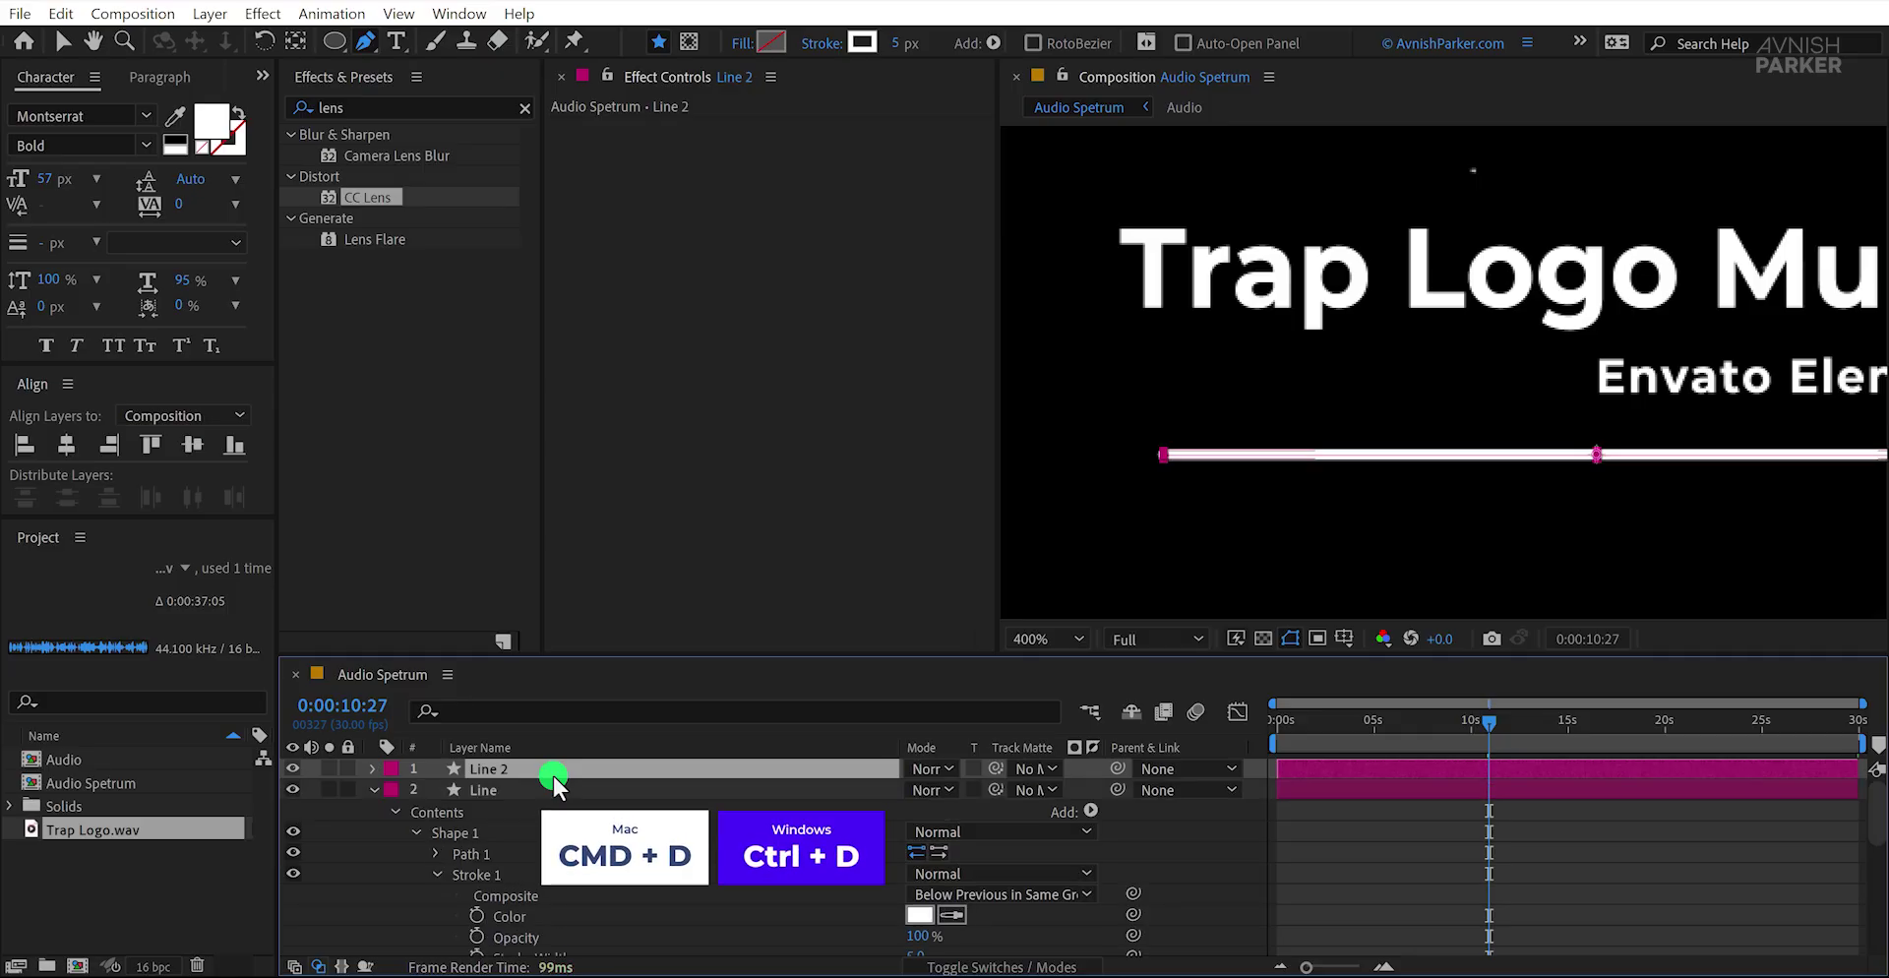
{"action": "left_click", "coordinate": [539, 791]}
{"action": "key", "text": "t"}
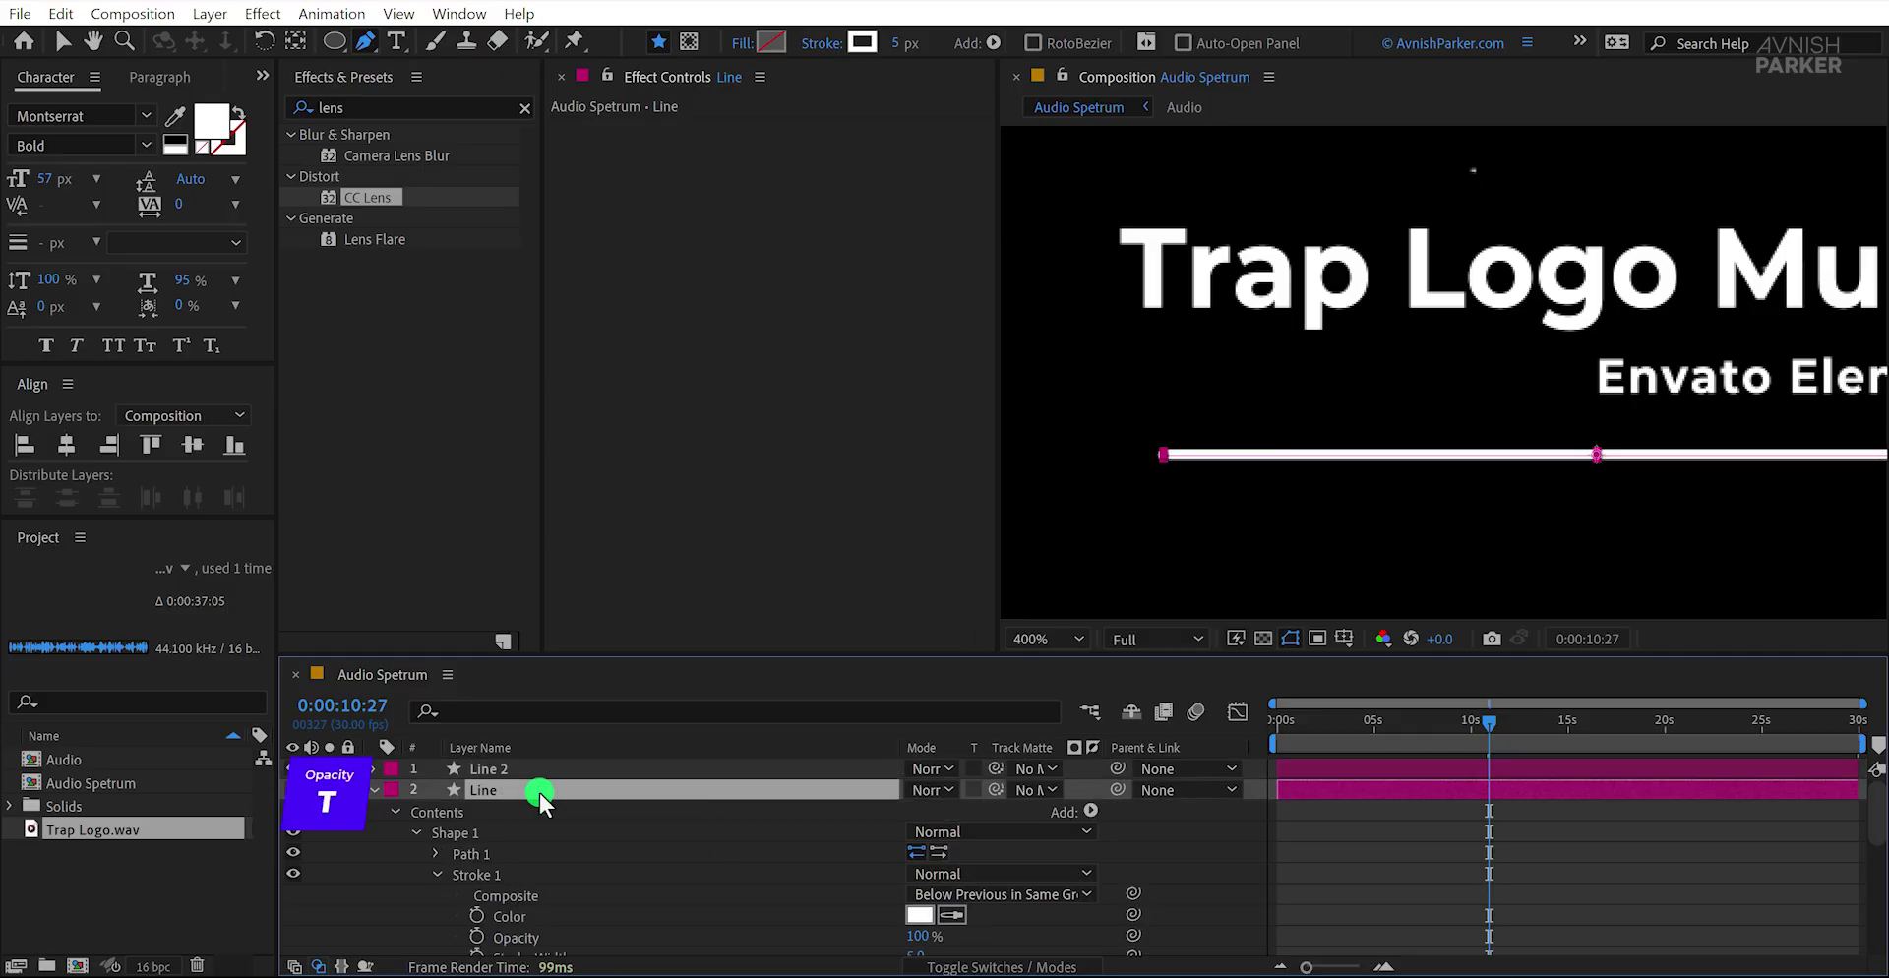
{"action": "left_click", "coordinate": [935, 811]}
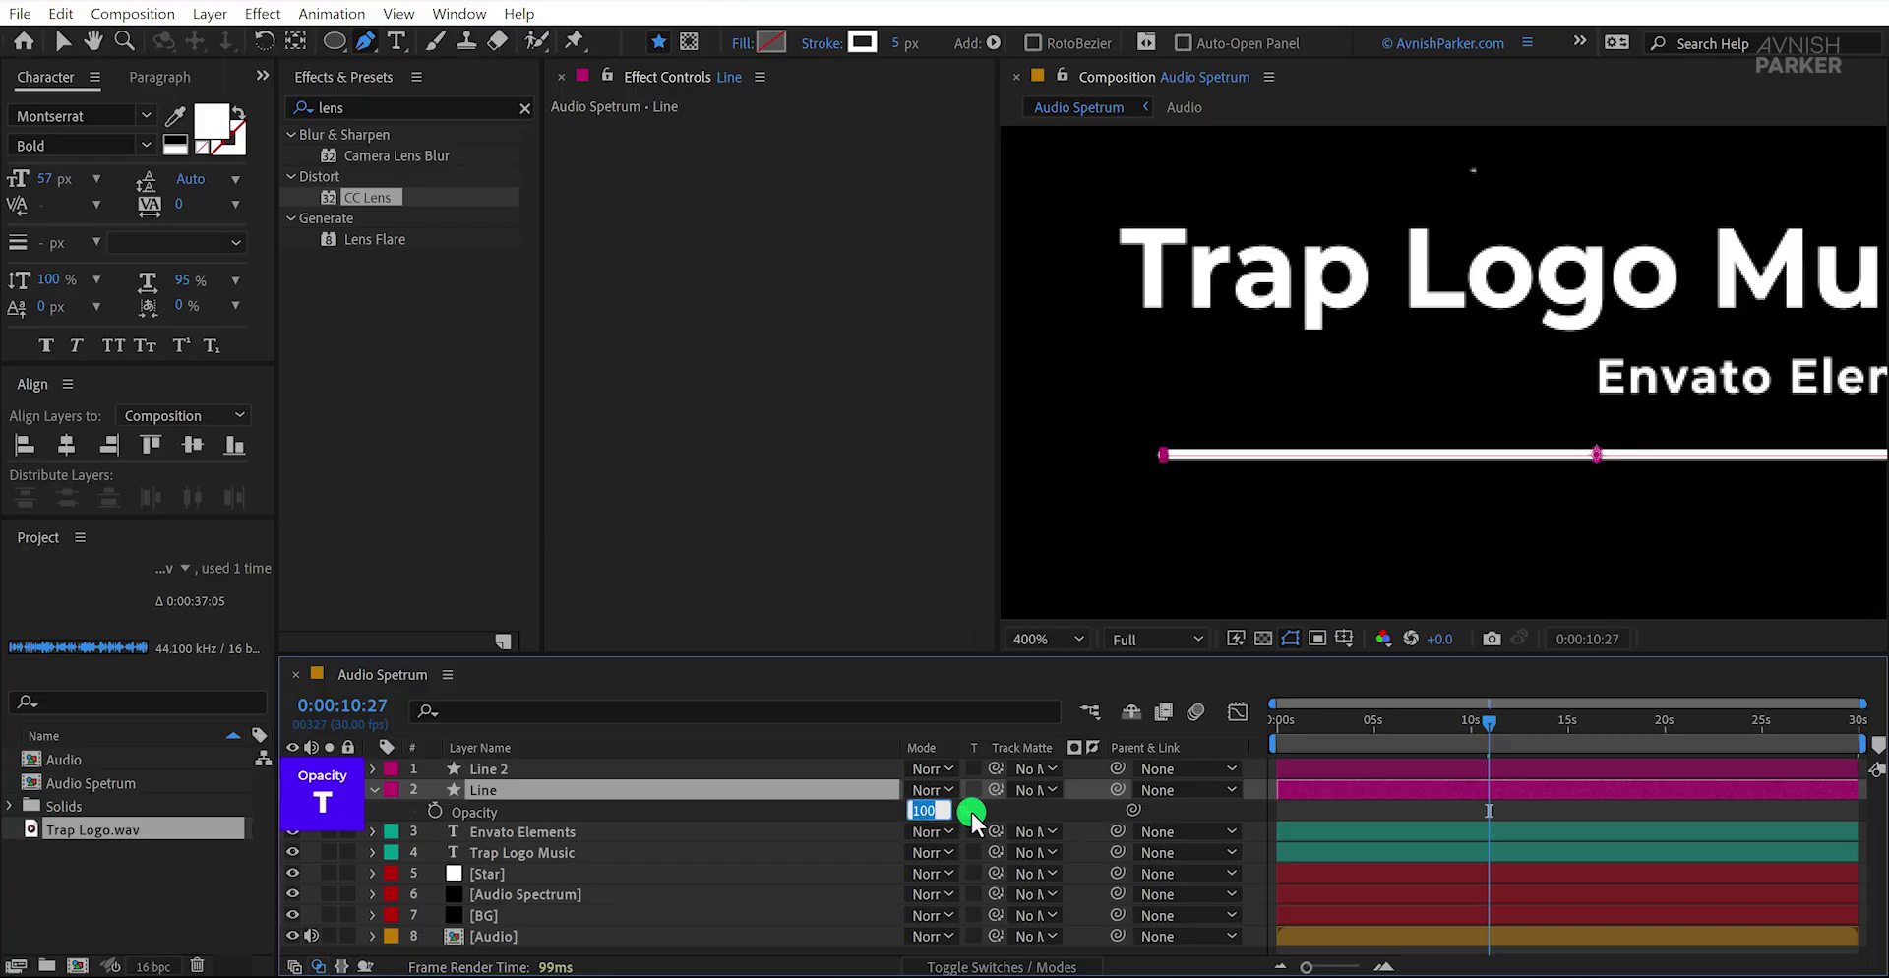
{"action": "type", "text": "10"}
{"action": "key", "text": "Return"}
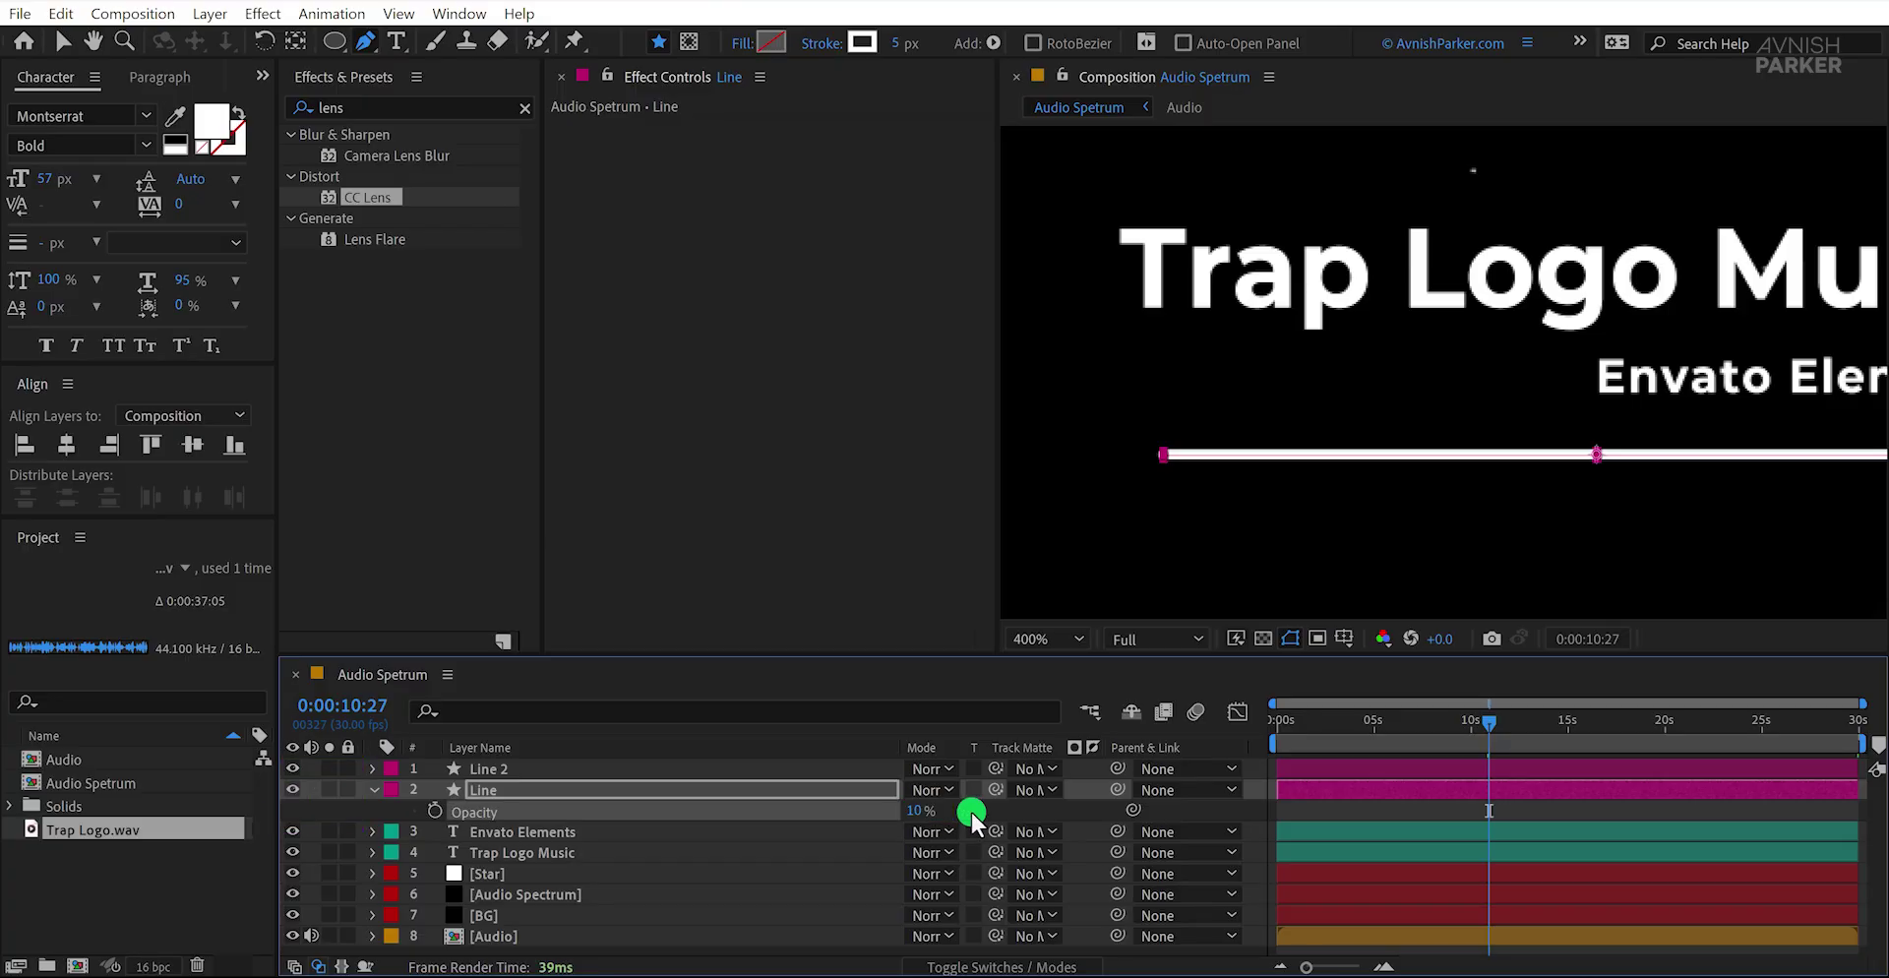
Step: Add Trim Paths to the Line 2 layer and reveal its Start and End properties
{"action": "left_click", "coordinate": [435, 771]}
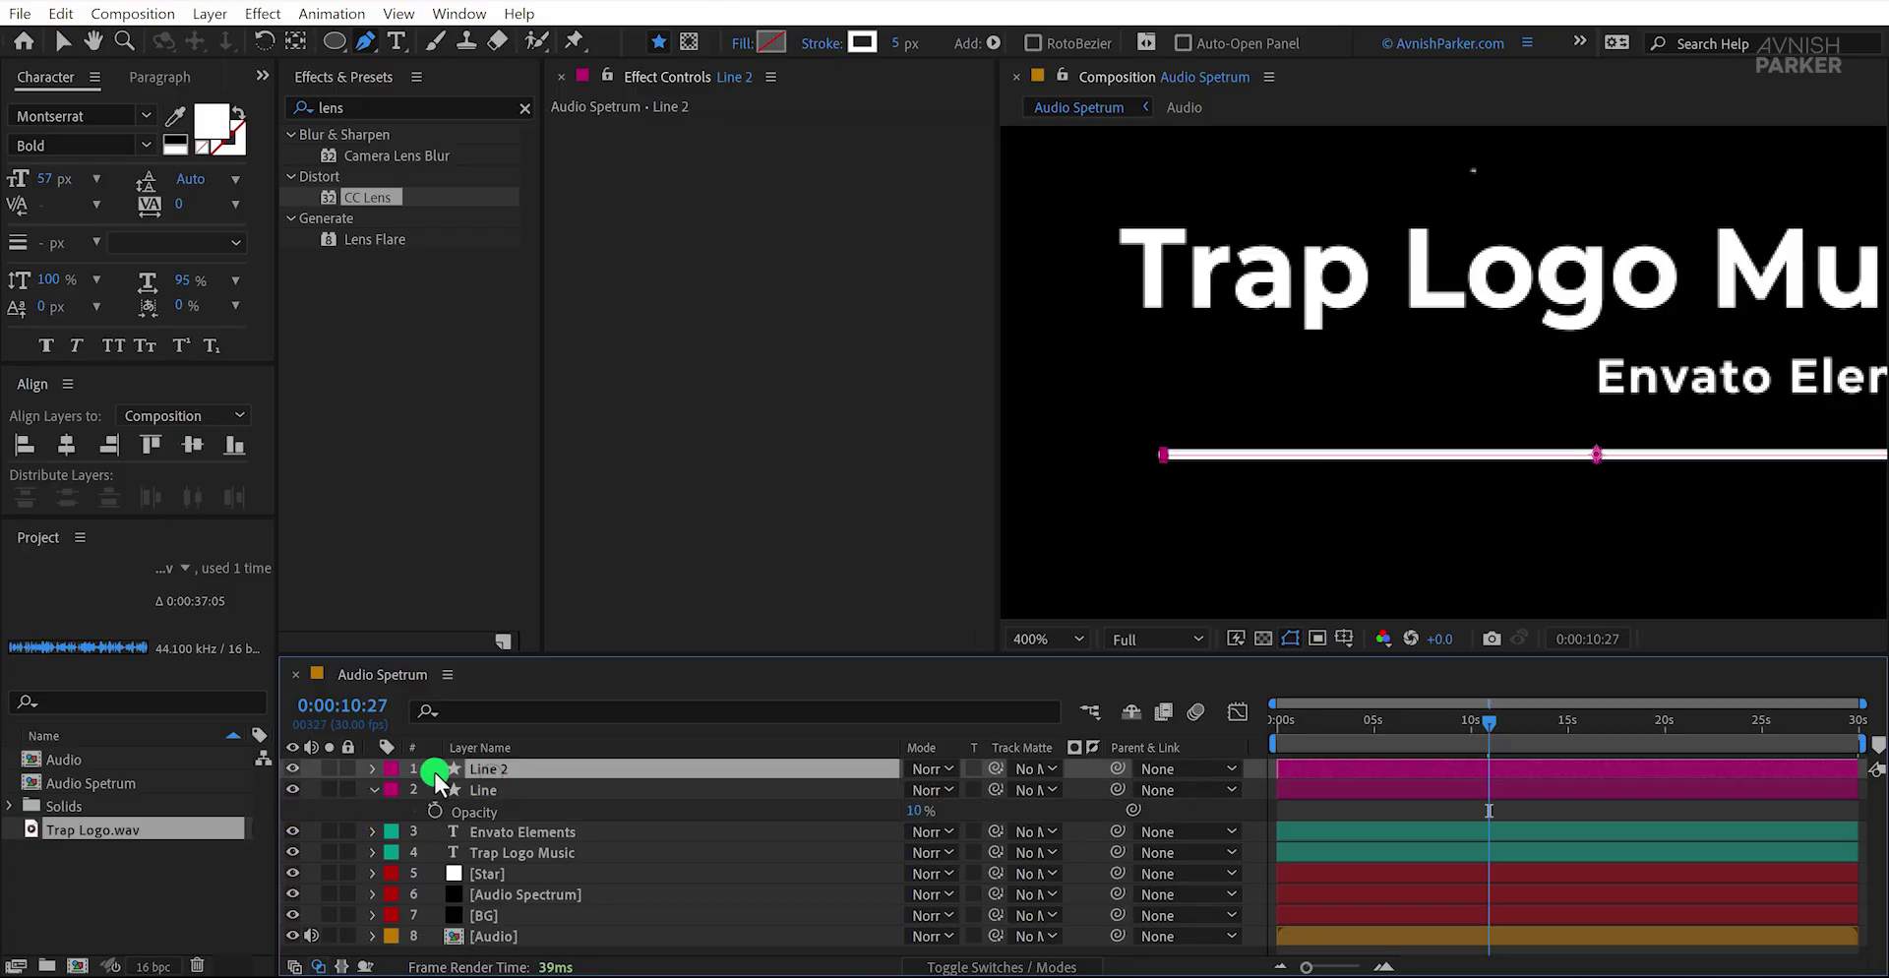
{"action": "left_click", "coordinate": [374, 769]}
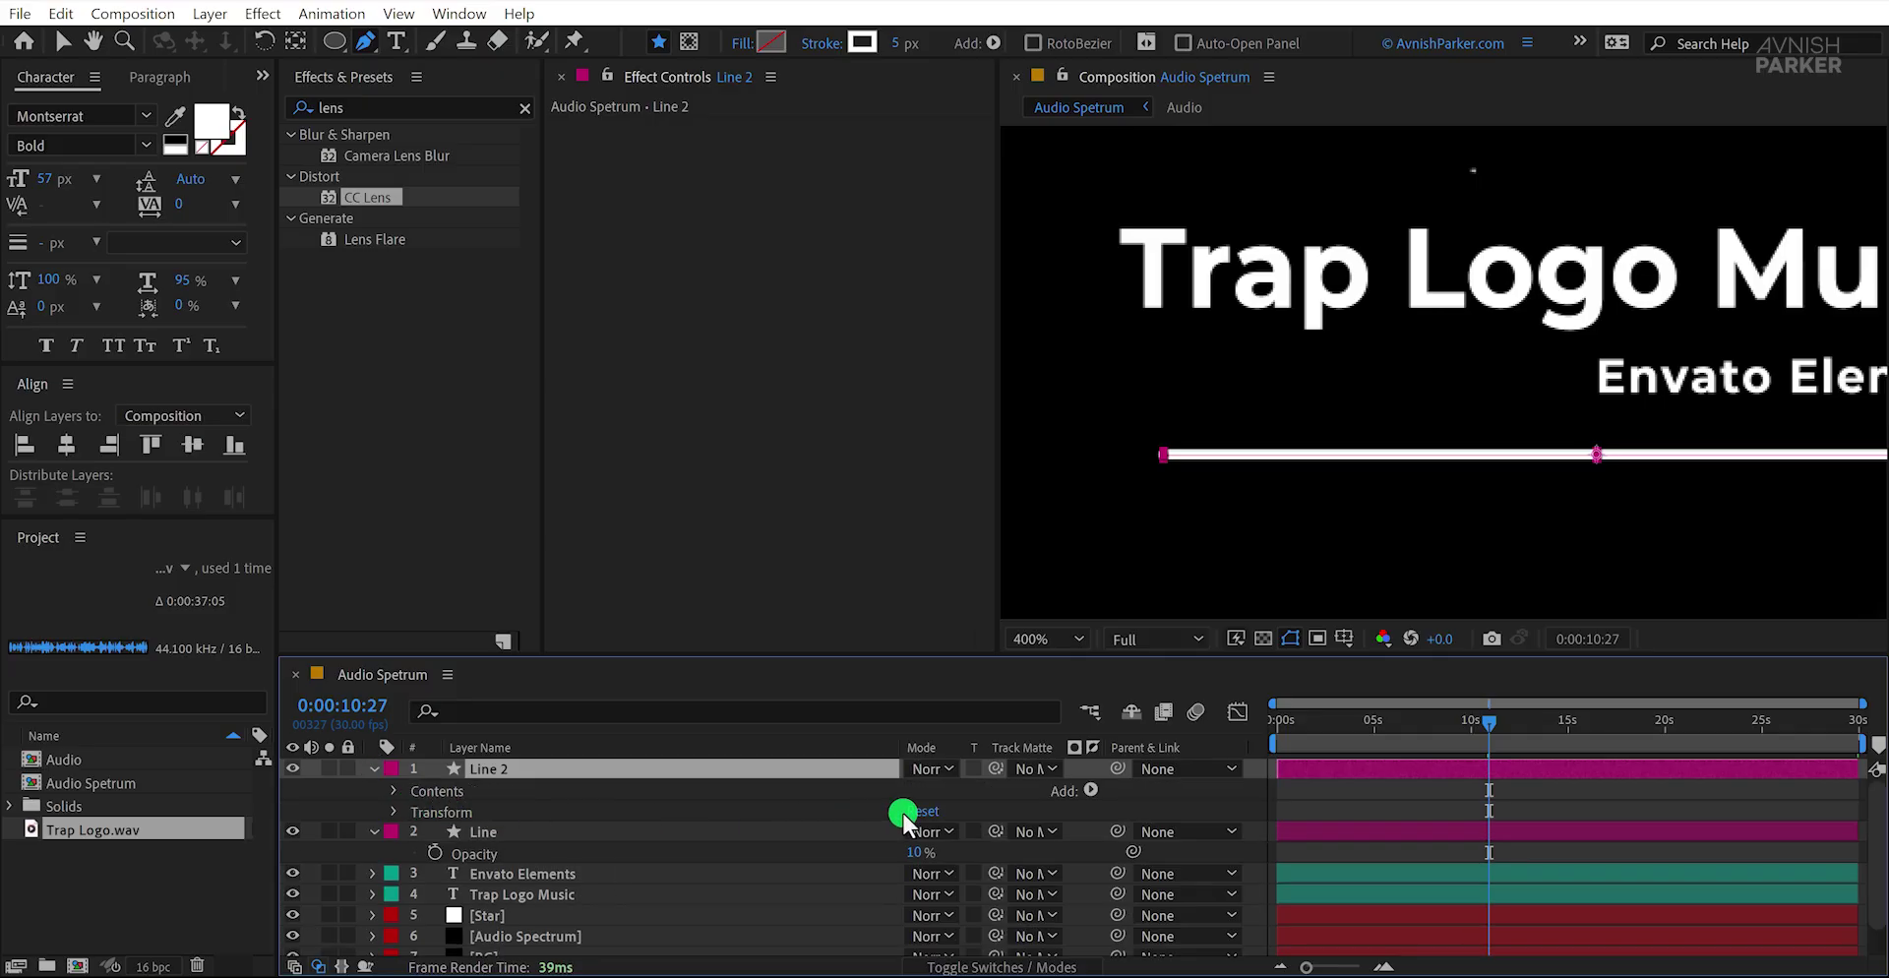
{"action": "left_click", "coordinate": [1092, 789]}
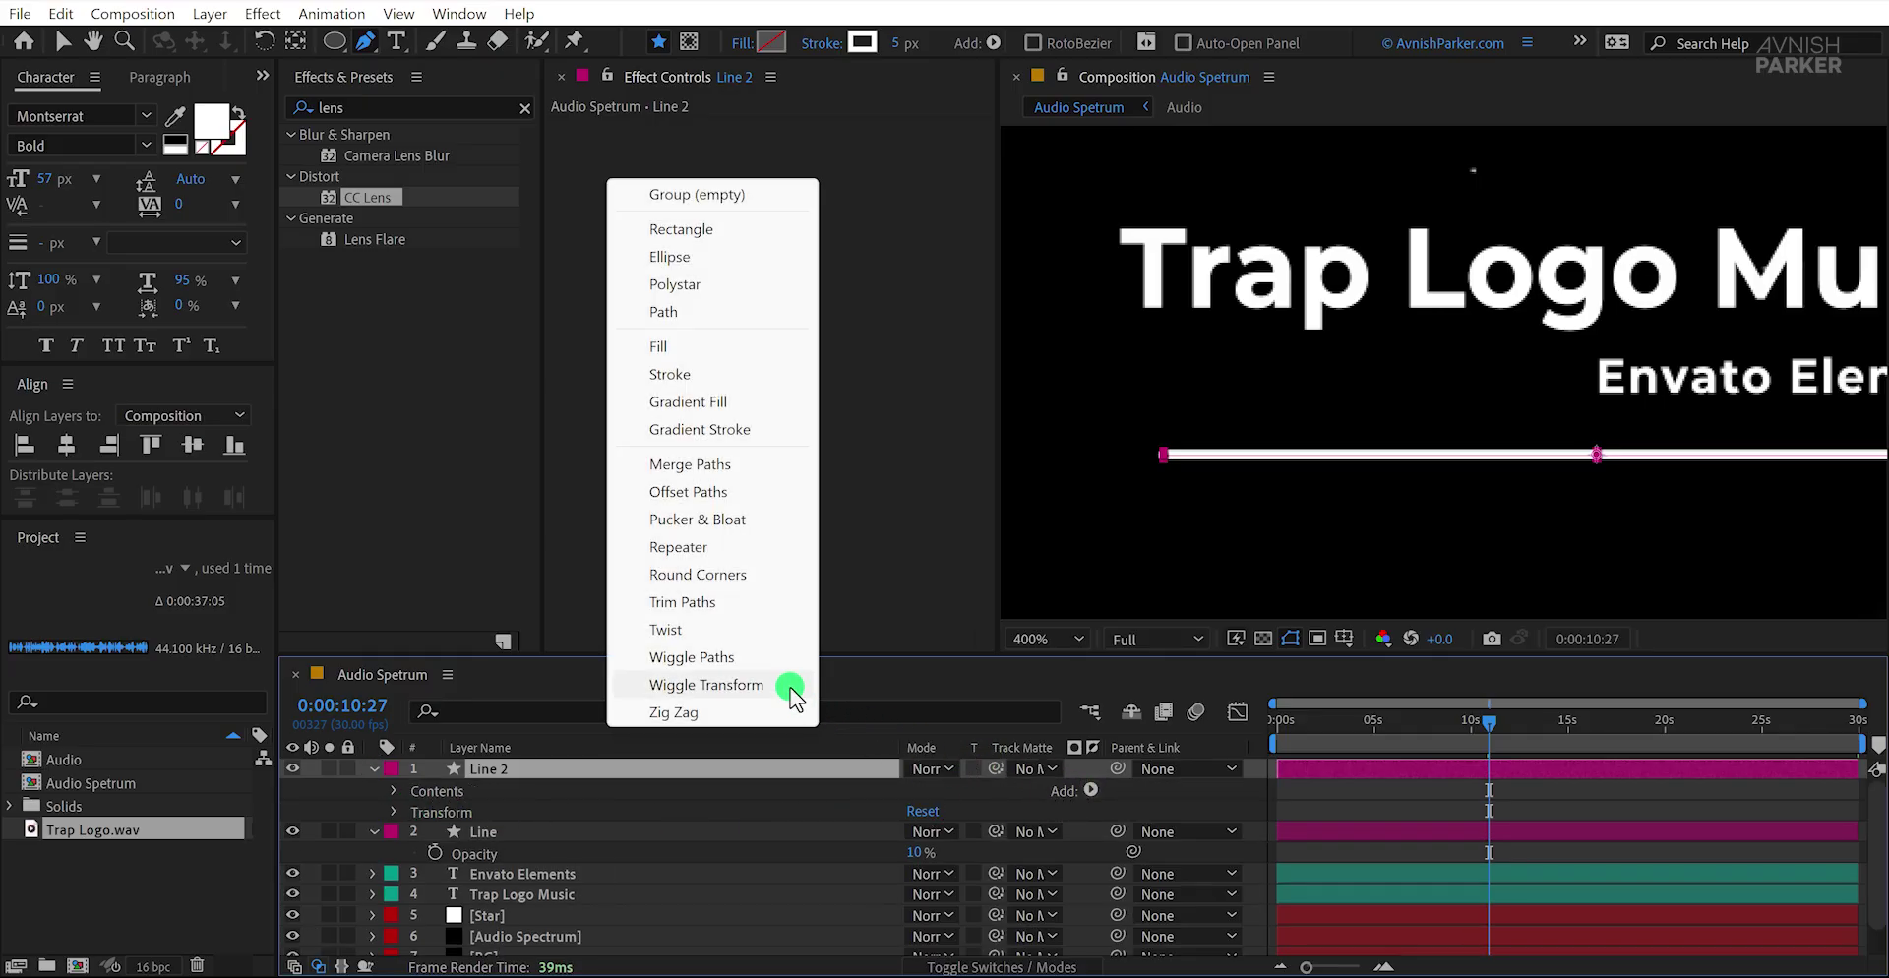
{"action": "left_click", "coordinate": [733, 602]}
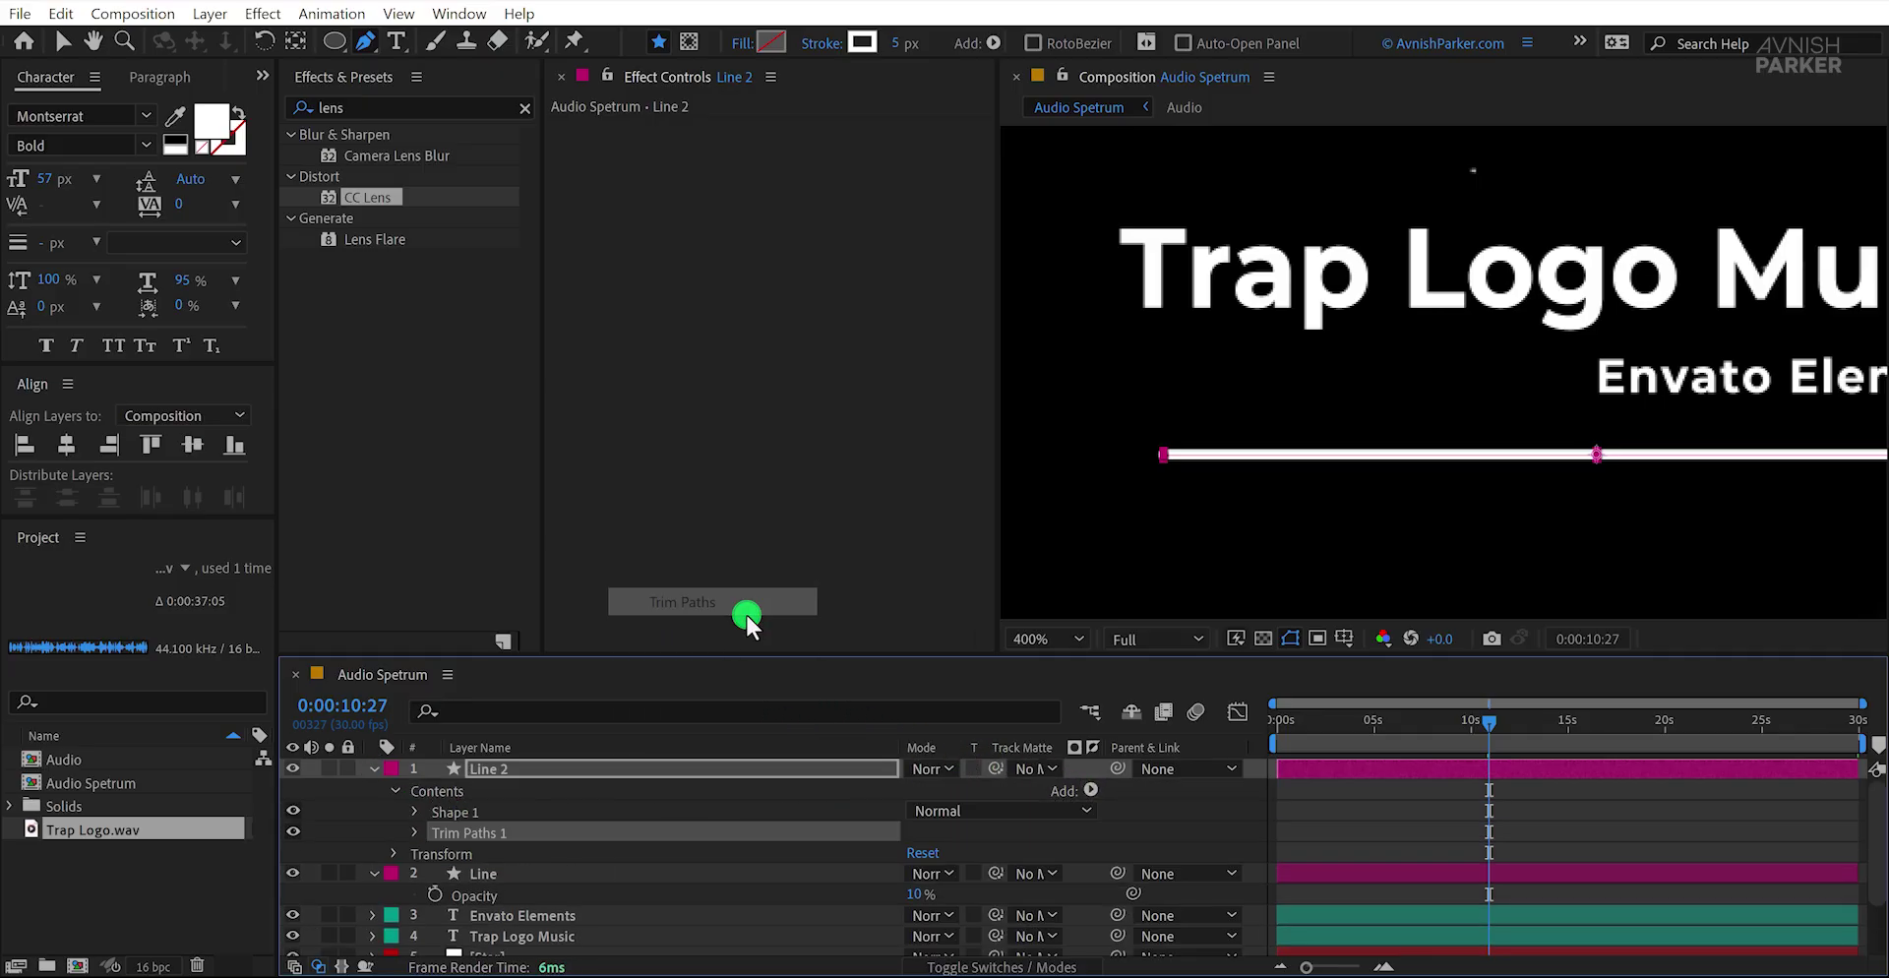
{"action": "left_click", "coordinate": [411, 832]}
Step: Try trimming Line 2 with the End value, undo it, try Start at 80%, and fit the composition in view
{"action": "left_click_drag", "start_coordinate": [922, 876], "coordinate": [852, 877]}
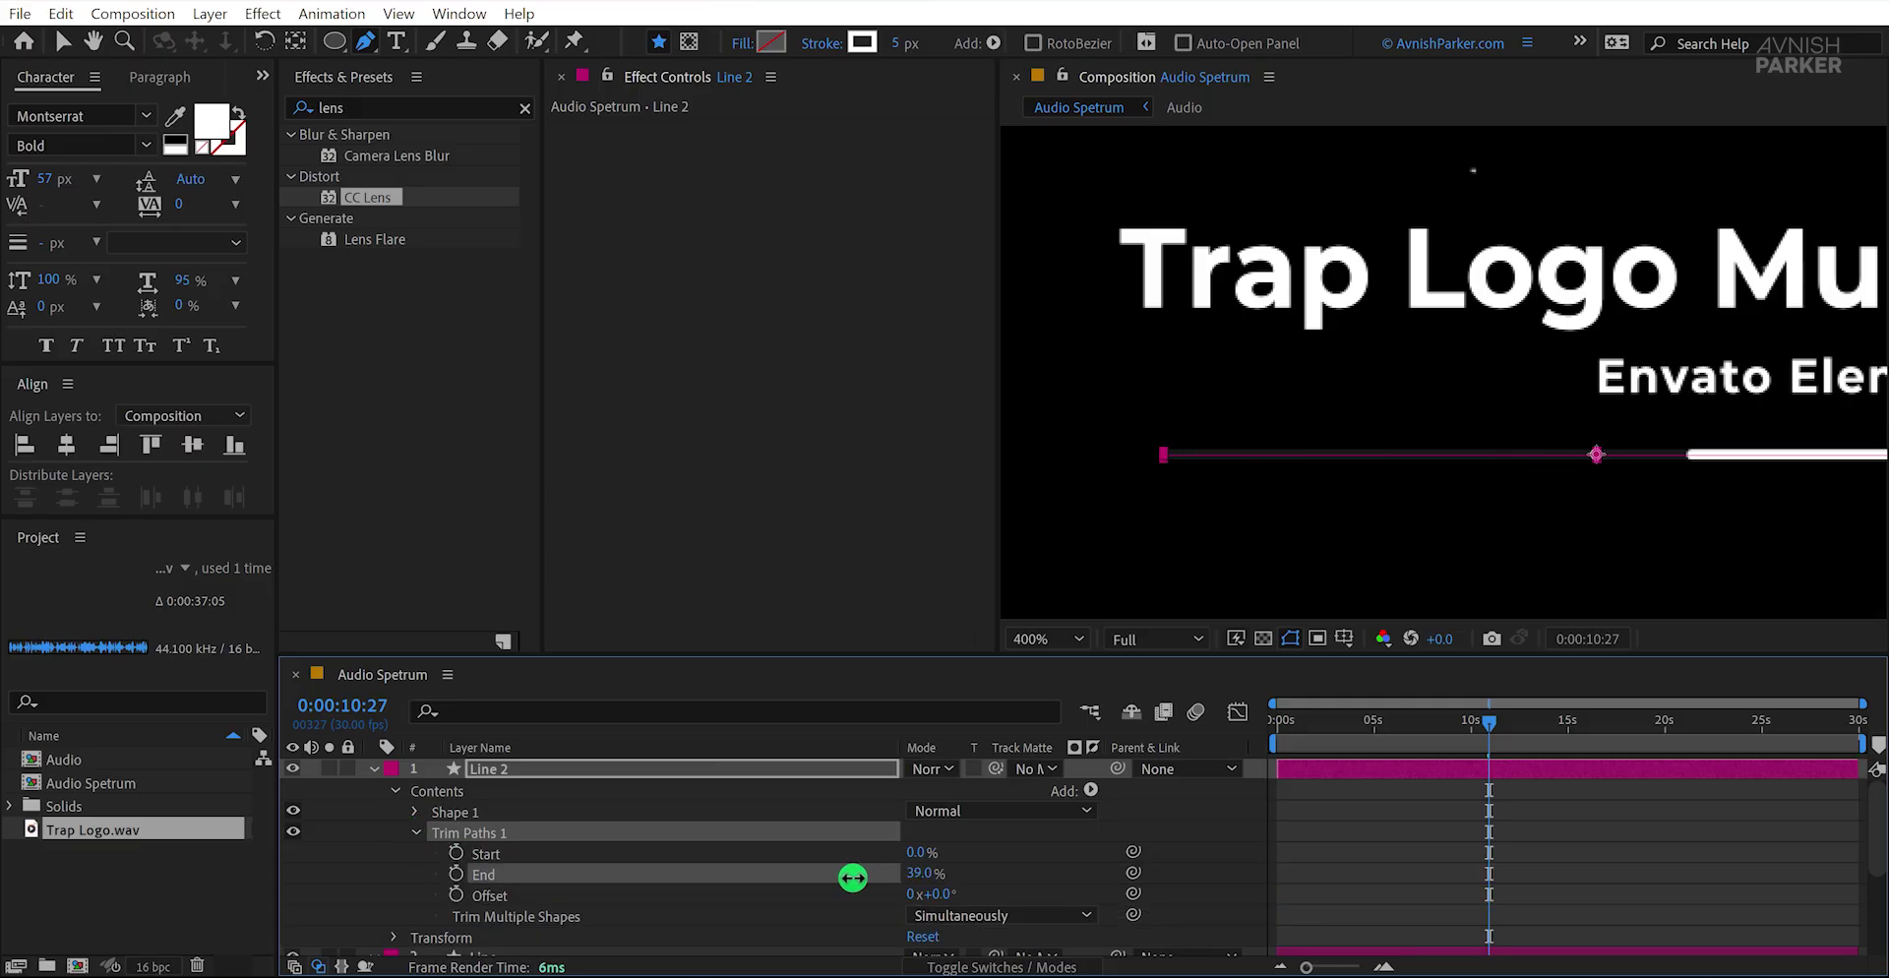
{"action": "key", "text": "ctrl+z"}
{"action": "left_click_drag", "start_coordinate": [923, 854], "coordinate": [1033, 863]}
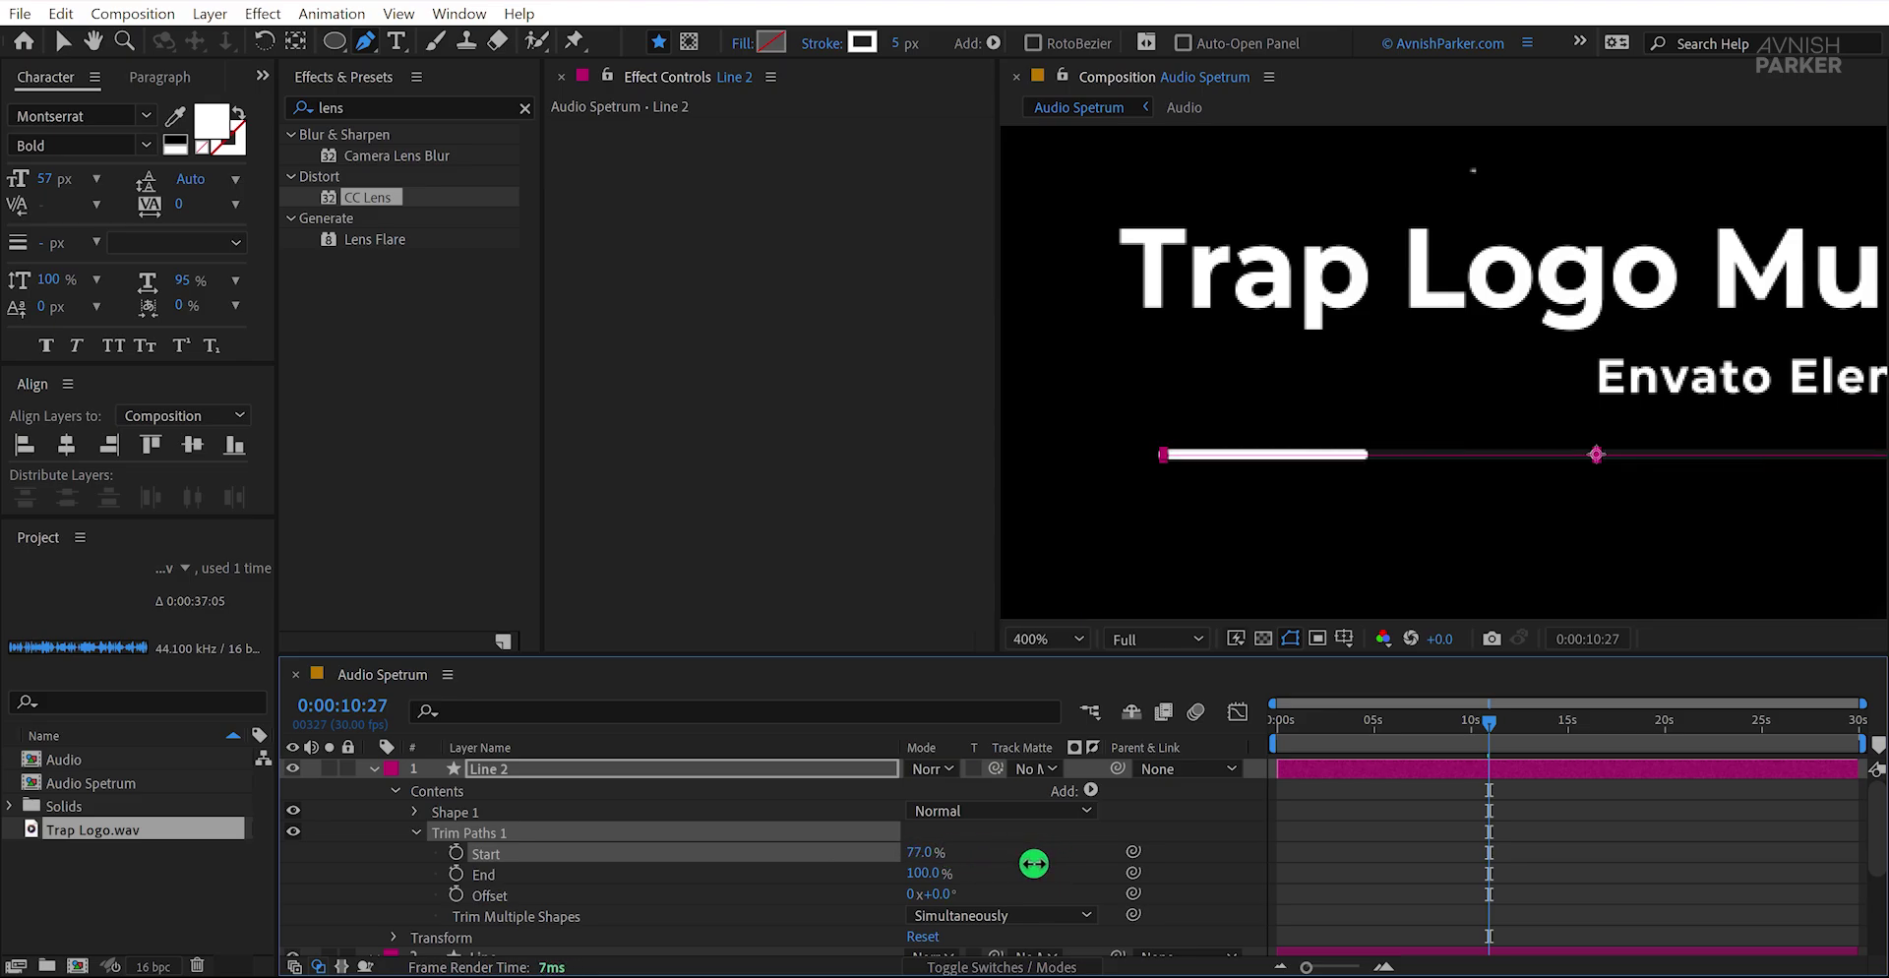
{"action": "left_click", "coordinate": [1180, 852]}
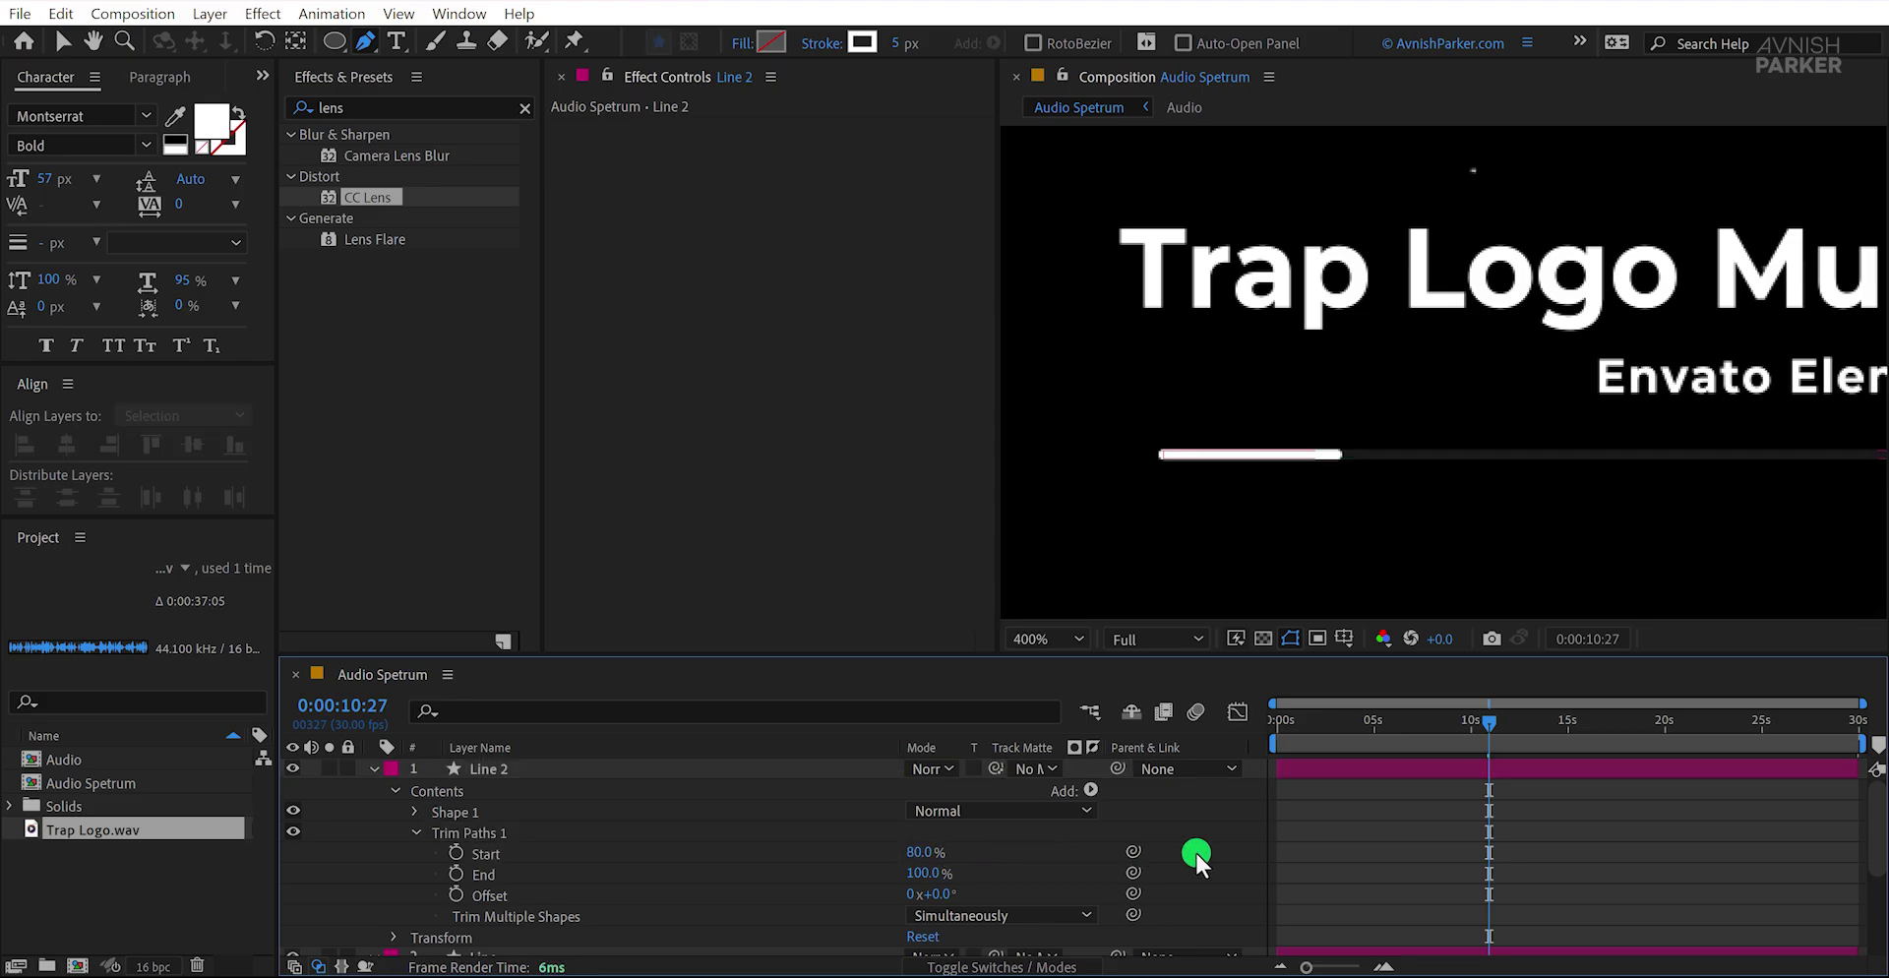
{"action": "left_click", "coordinate": [1054, 637]}
{"action": "left_click", "coordinate": [1077, 229]}
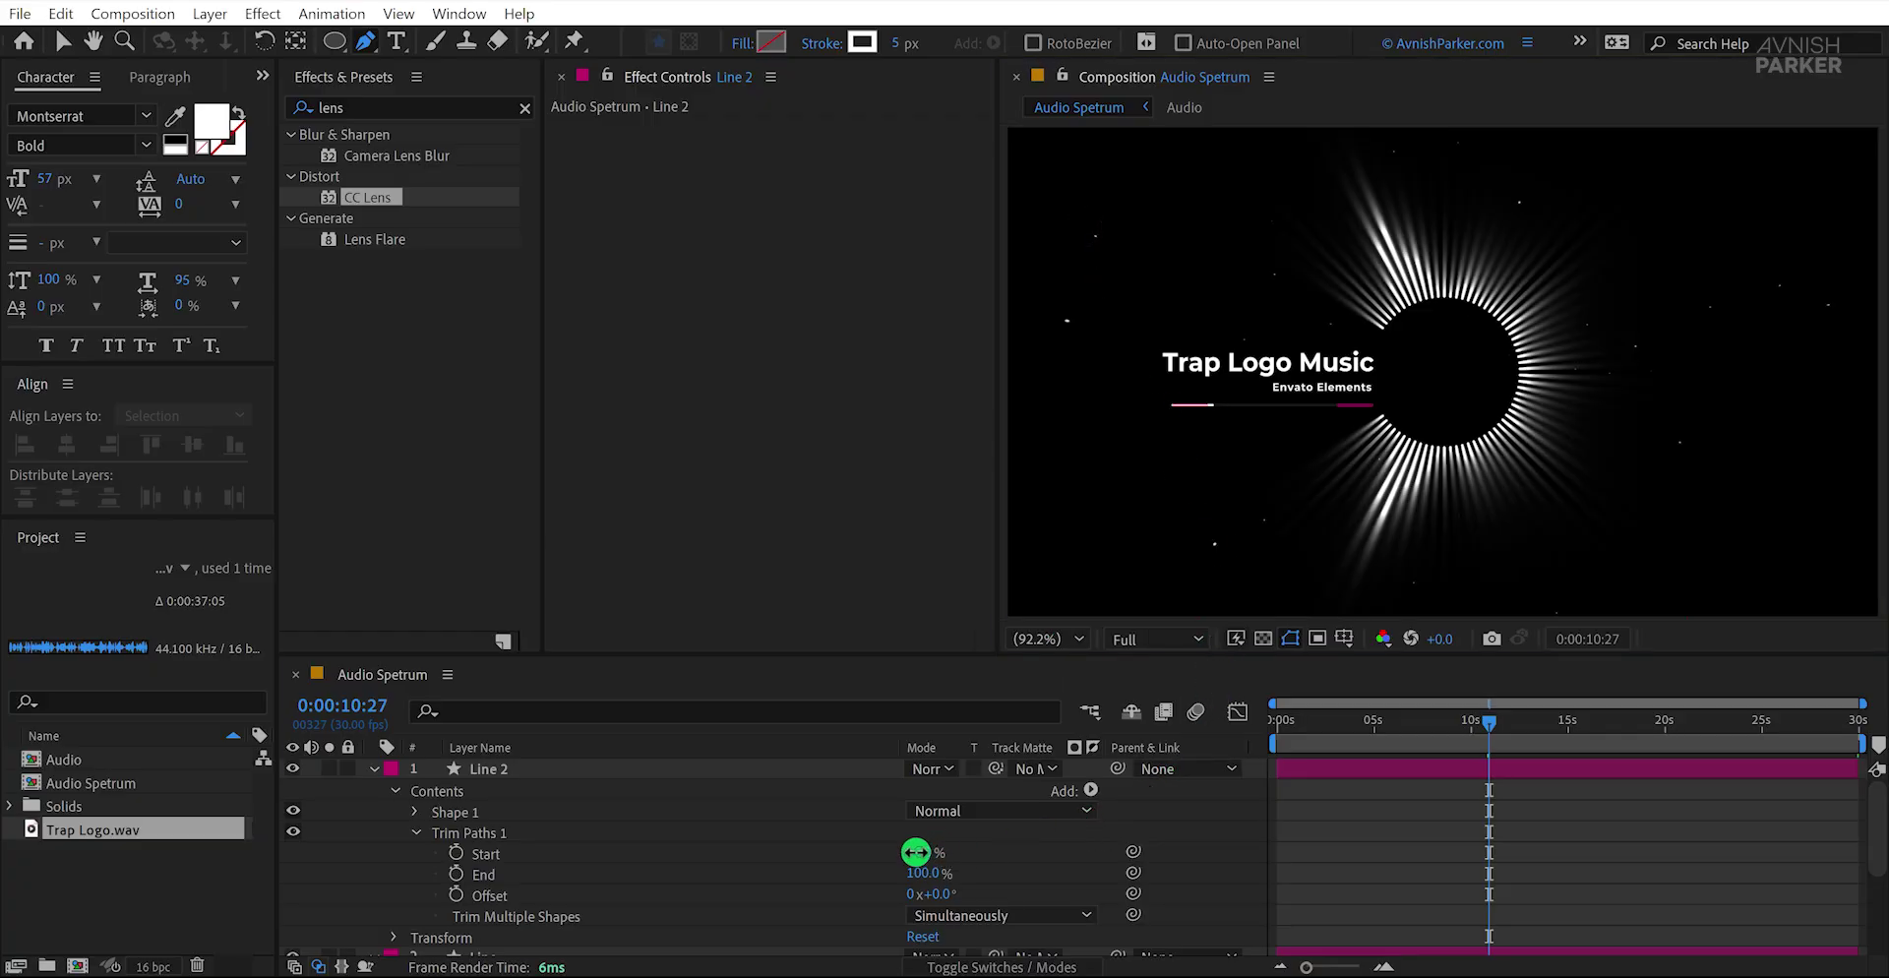
Step: Keyframe Line 2's Trim Paths Start from 100% at 0:00:00:00 to 0% at 0:00:29:29, and preview the progress line
{"action": "left_click_drag", "start_coordinate": [919, 854], "coordinate": [993, 858]}
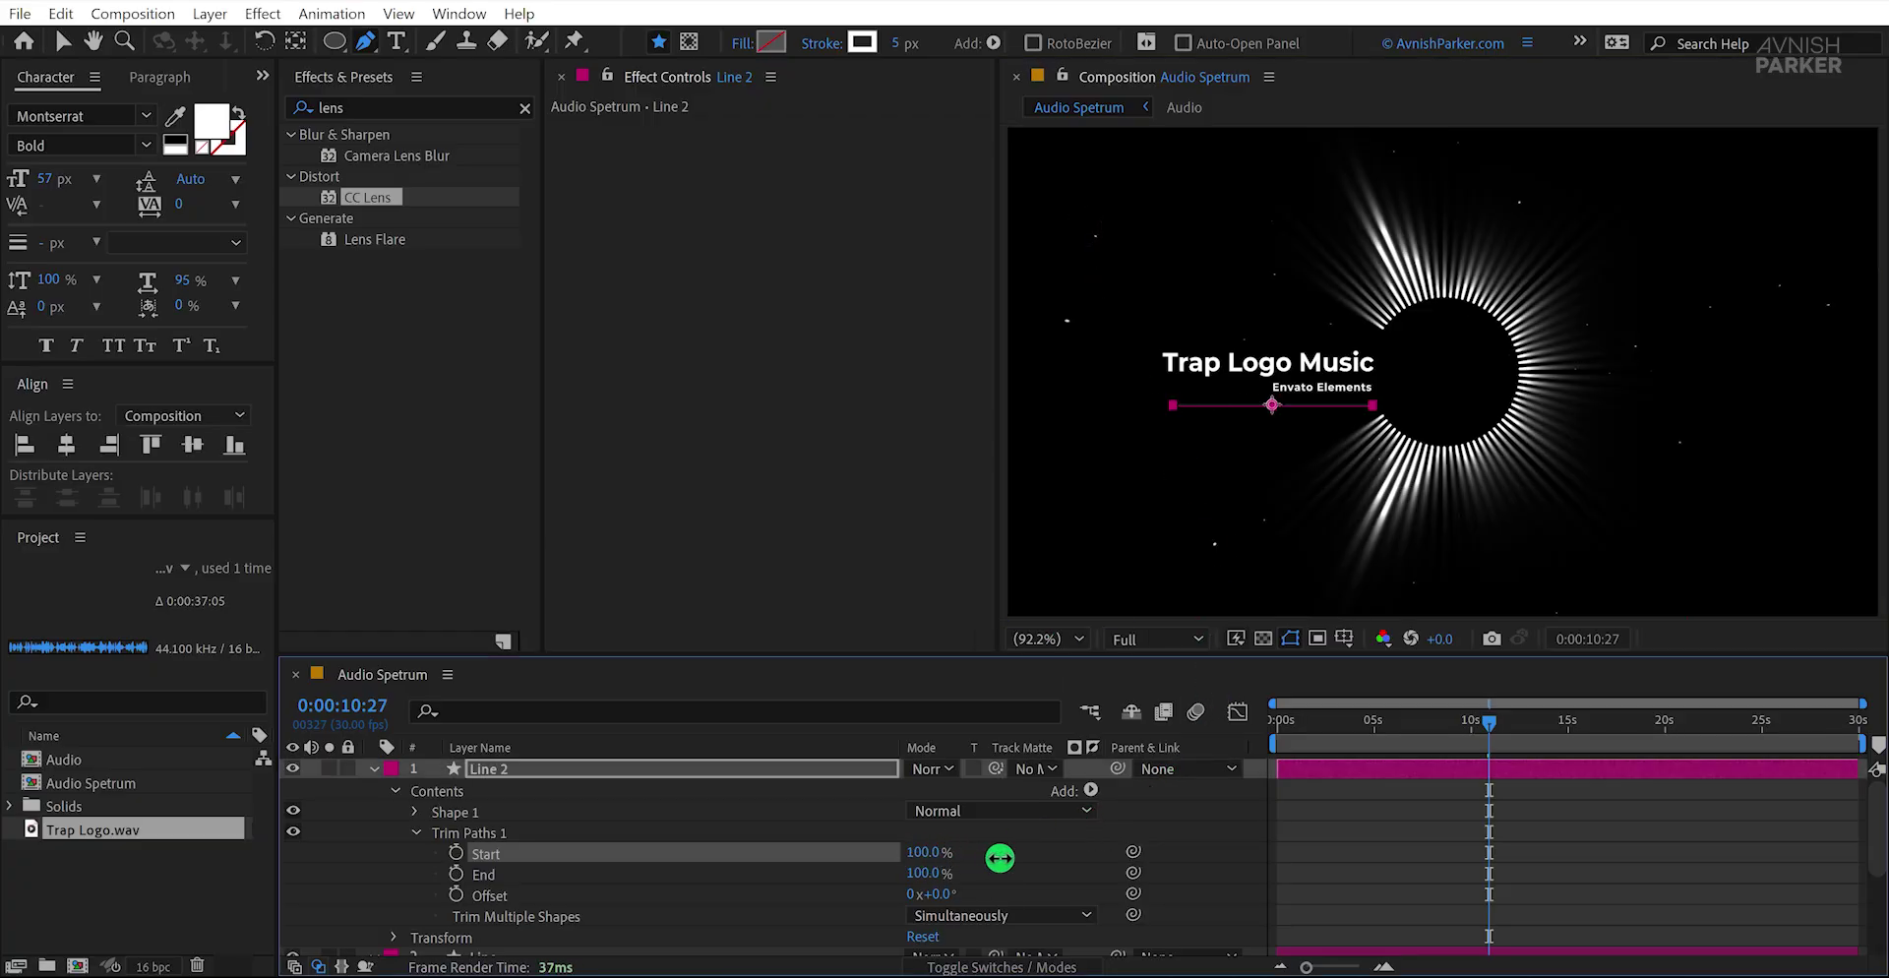
{"action": "left_click_drag", "start_coordinate": [1286, 724], "coordinate": [1259, 729]}
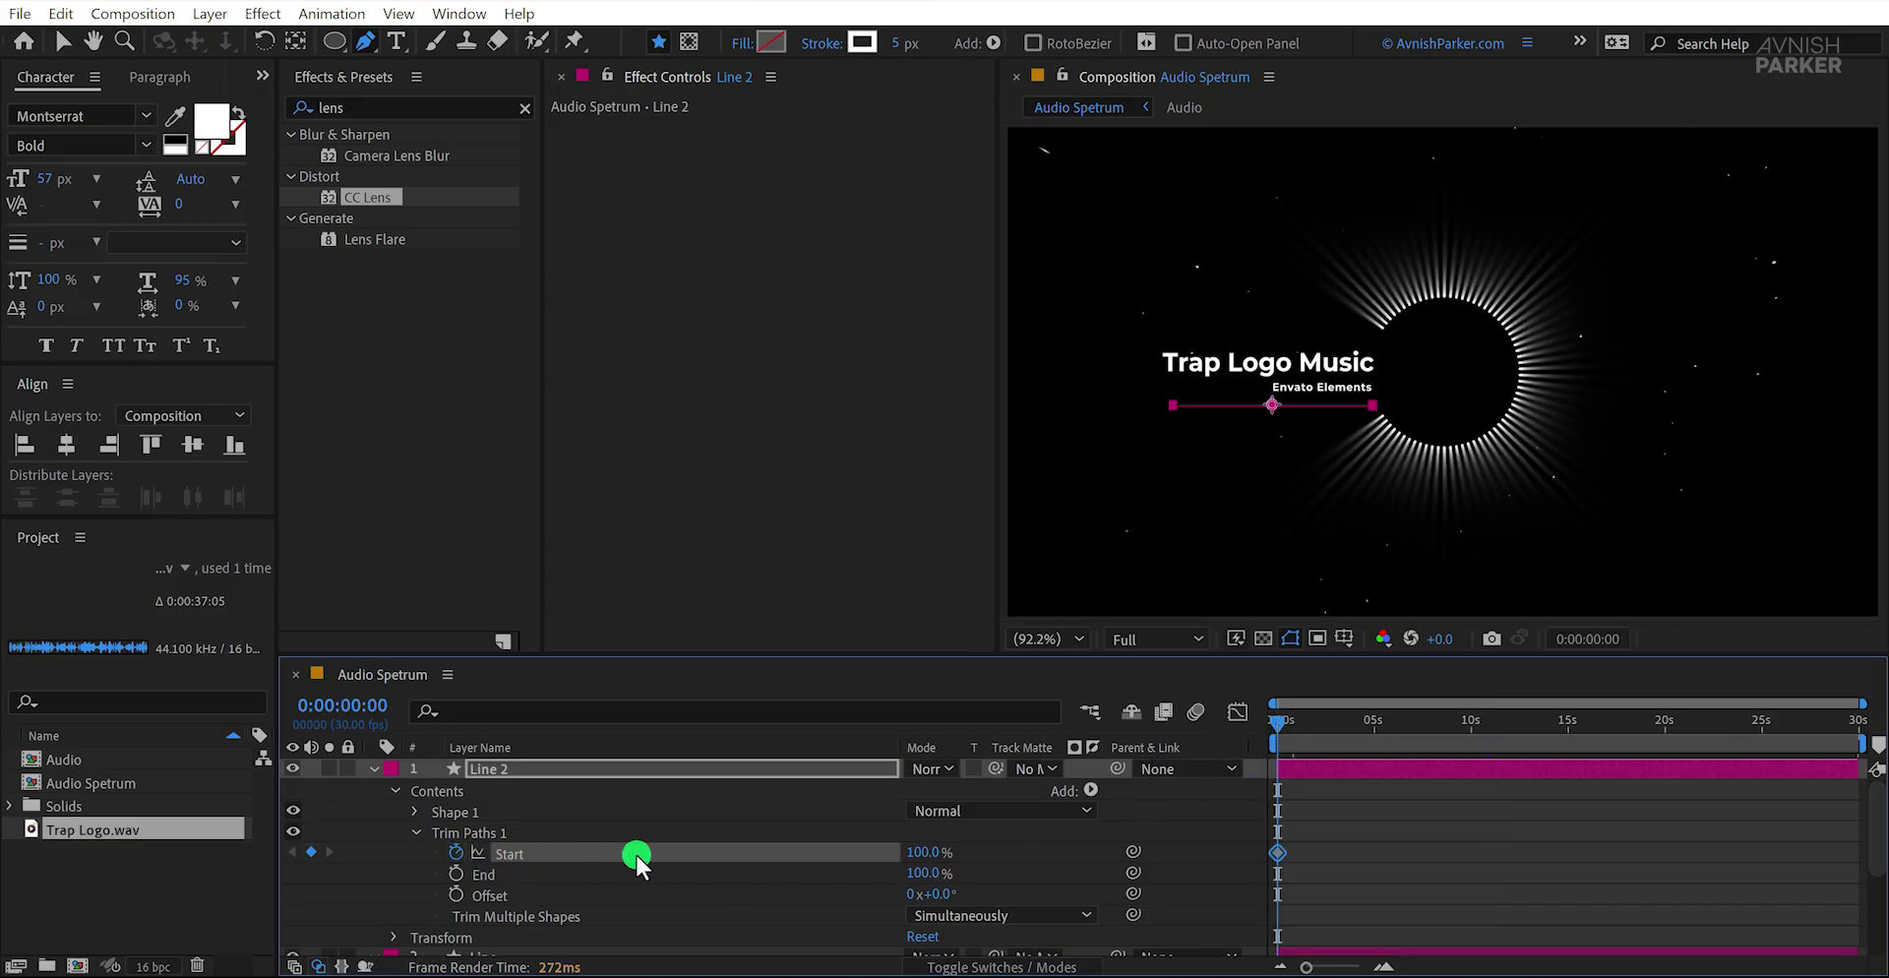
{"action": "left_click", "coordinate": [1858, 731]}
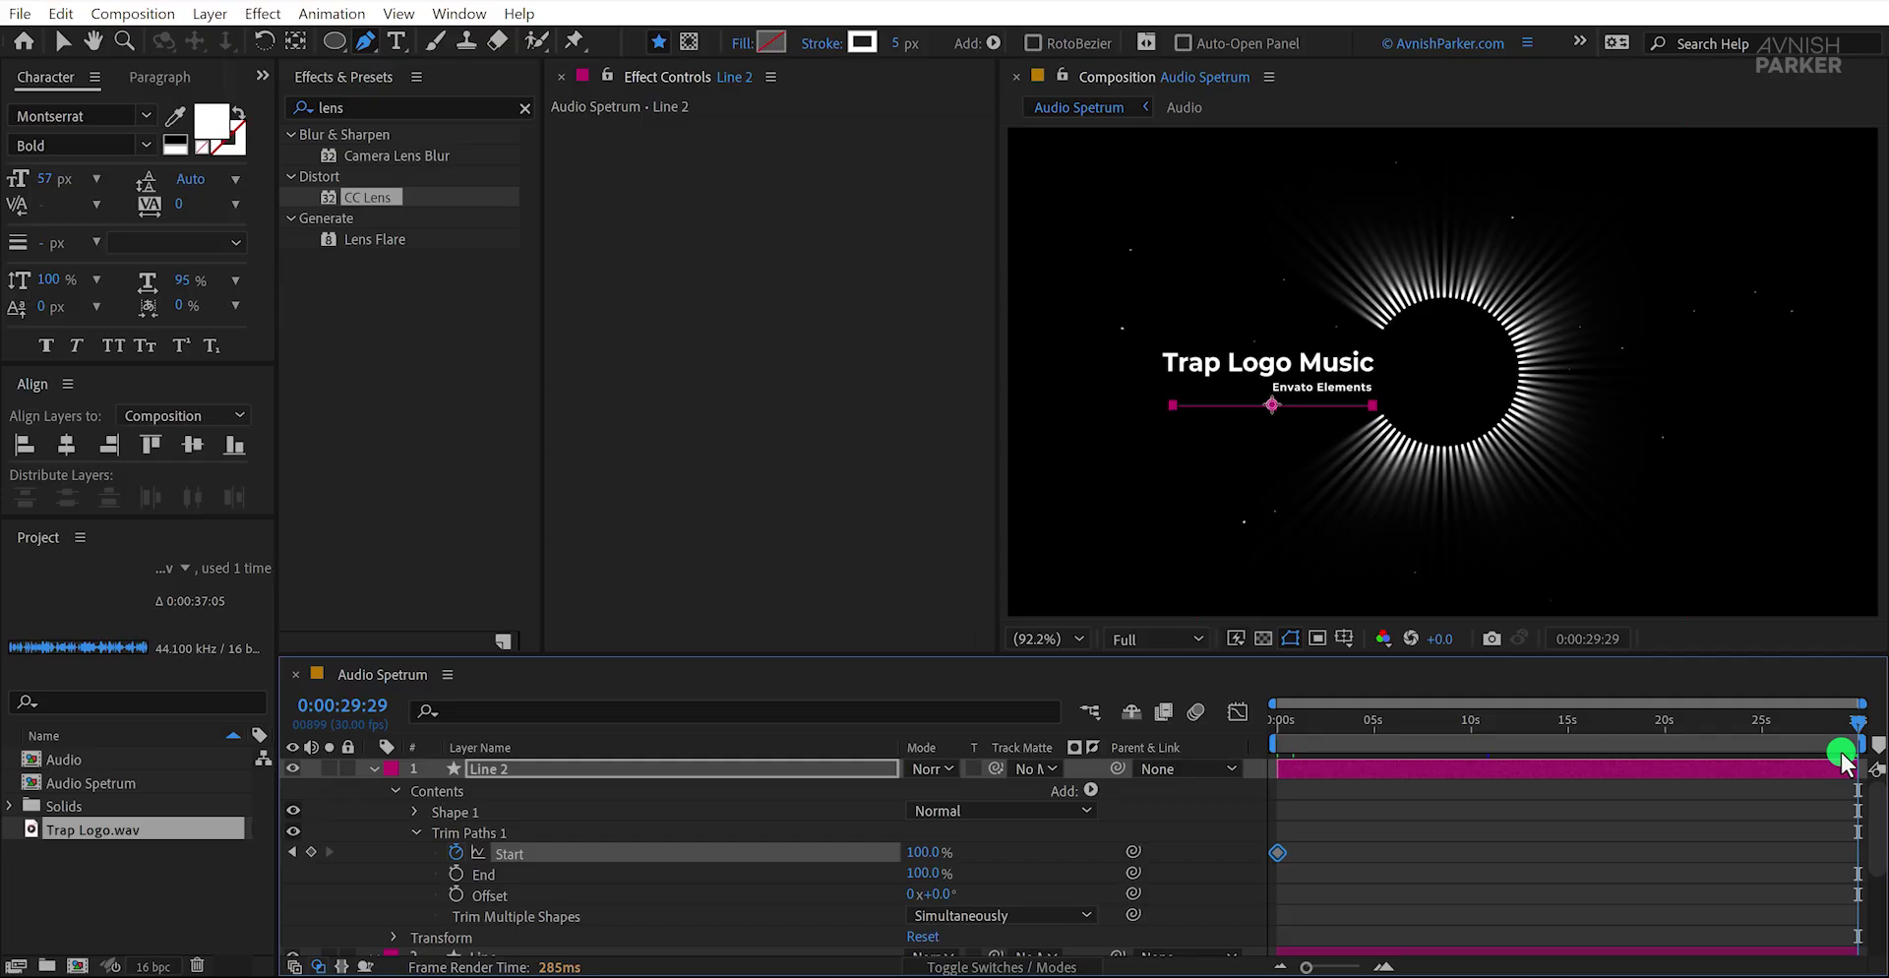
{"action": "left_click_drag", "start_coordinate": [928, 854], "coordinate": [768, 862]}
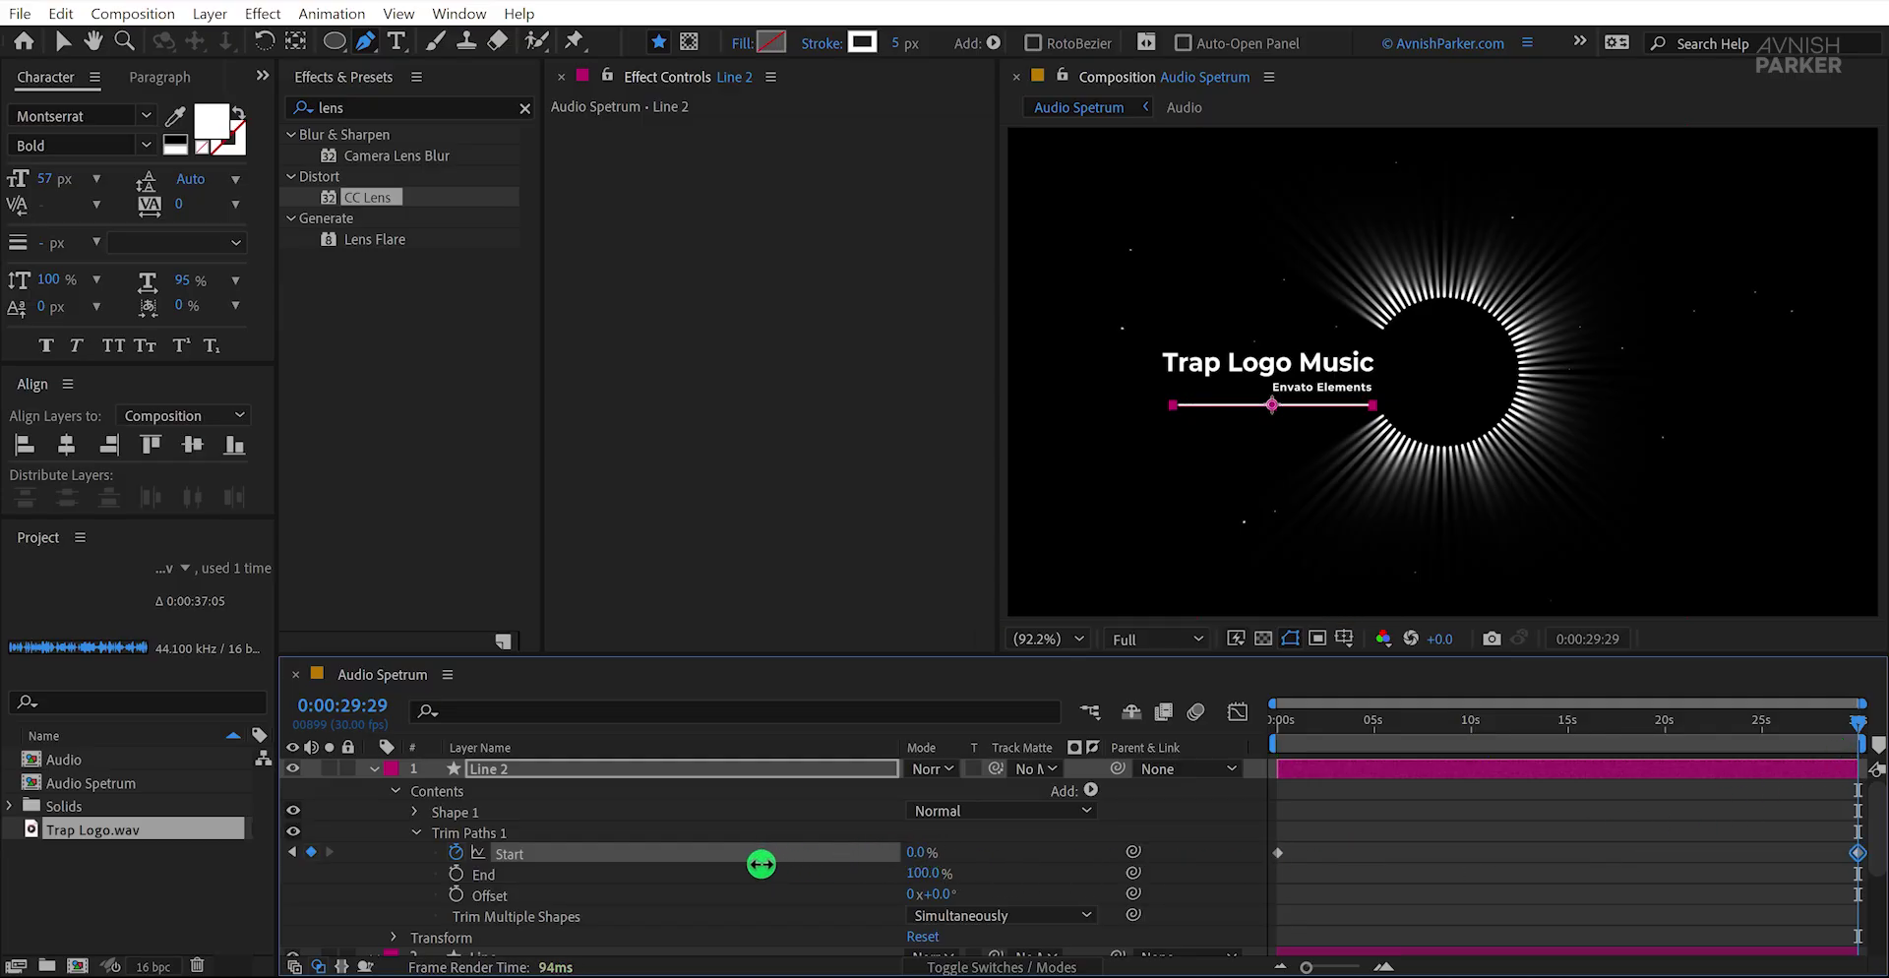
{"action": "left_click", "coordinate": [1178, 870]}
{"action": "left_click_drag", "start_coordinate": [1293, 725], "coordinate": [1748, 807]}
Step: Select both text layers and both line layers, and nudge them slightly upward
{"action": "scroll", "coordinate": [649, 841], "scroll_direction": "down", "scroll_amount": 3}
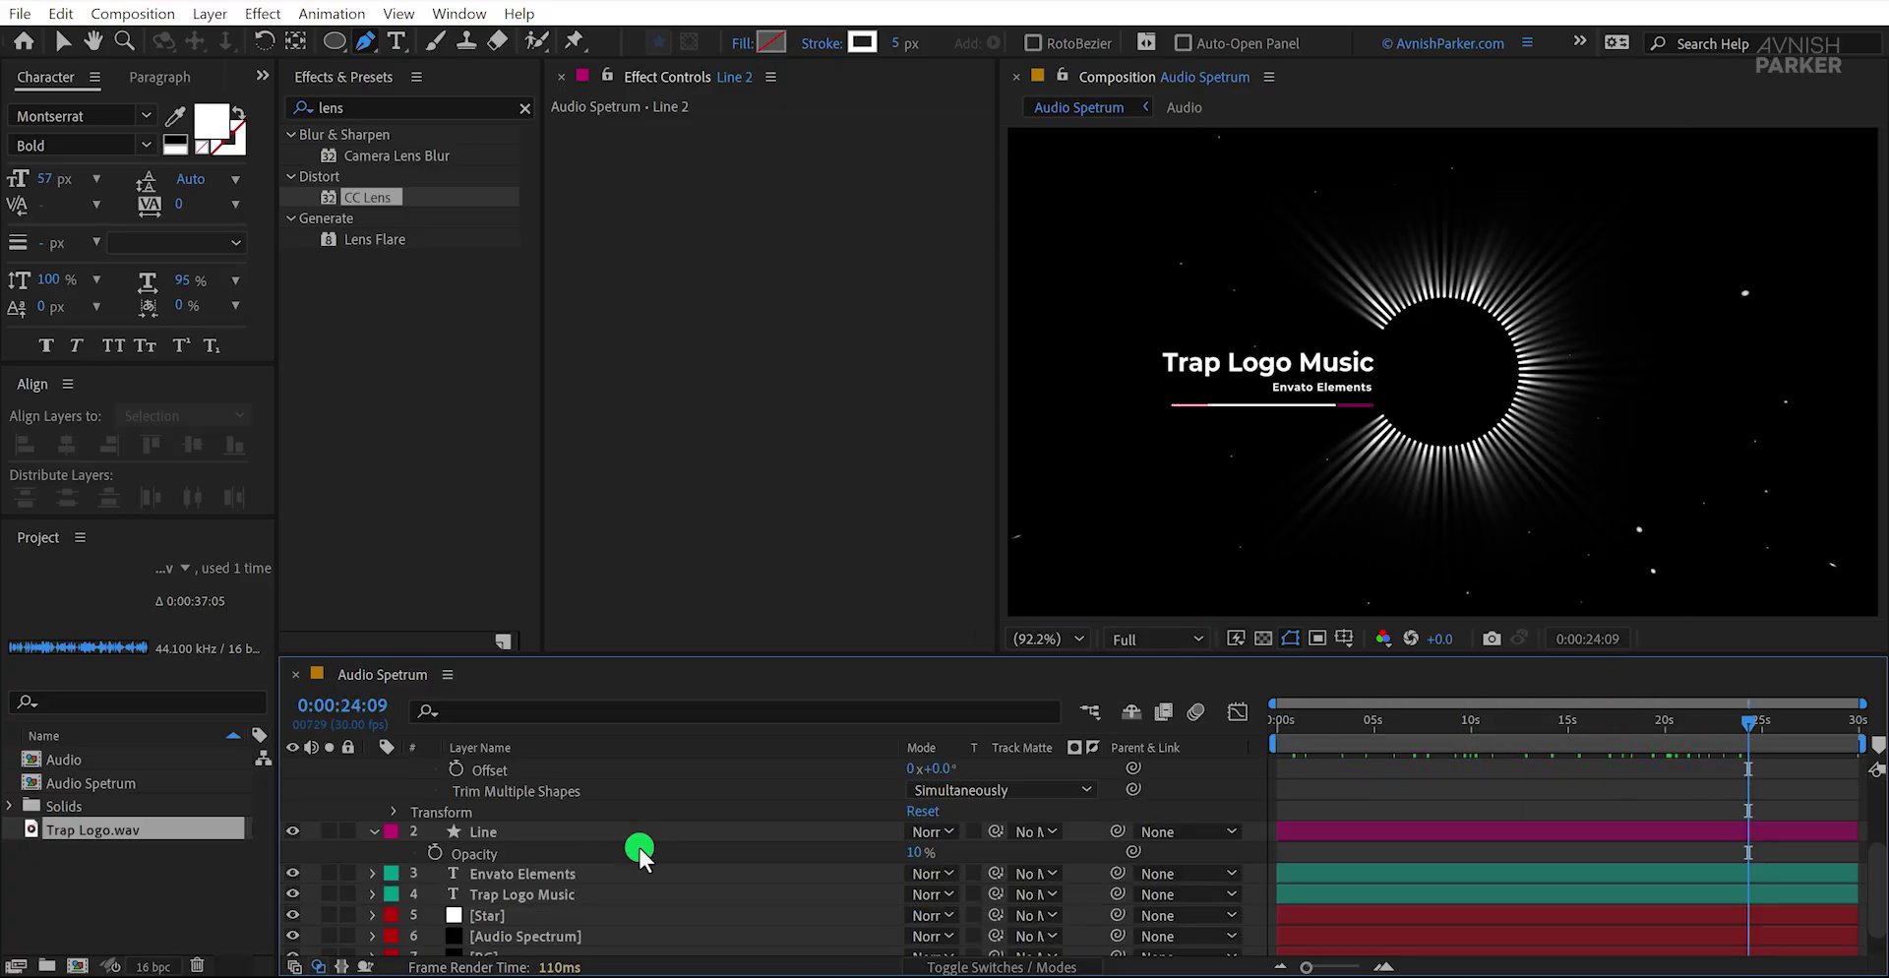
{"action": "left_click", "coordinate": [591, 872]}
{"action": "key", "text": "Return"}
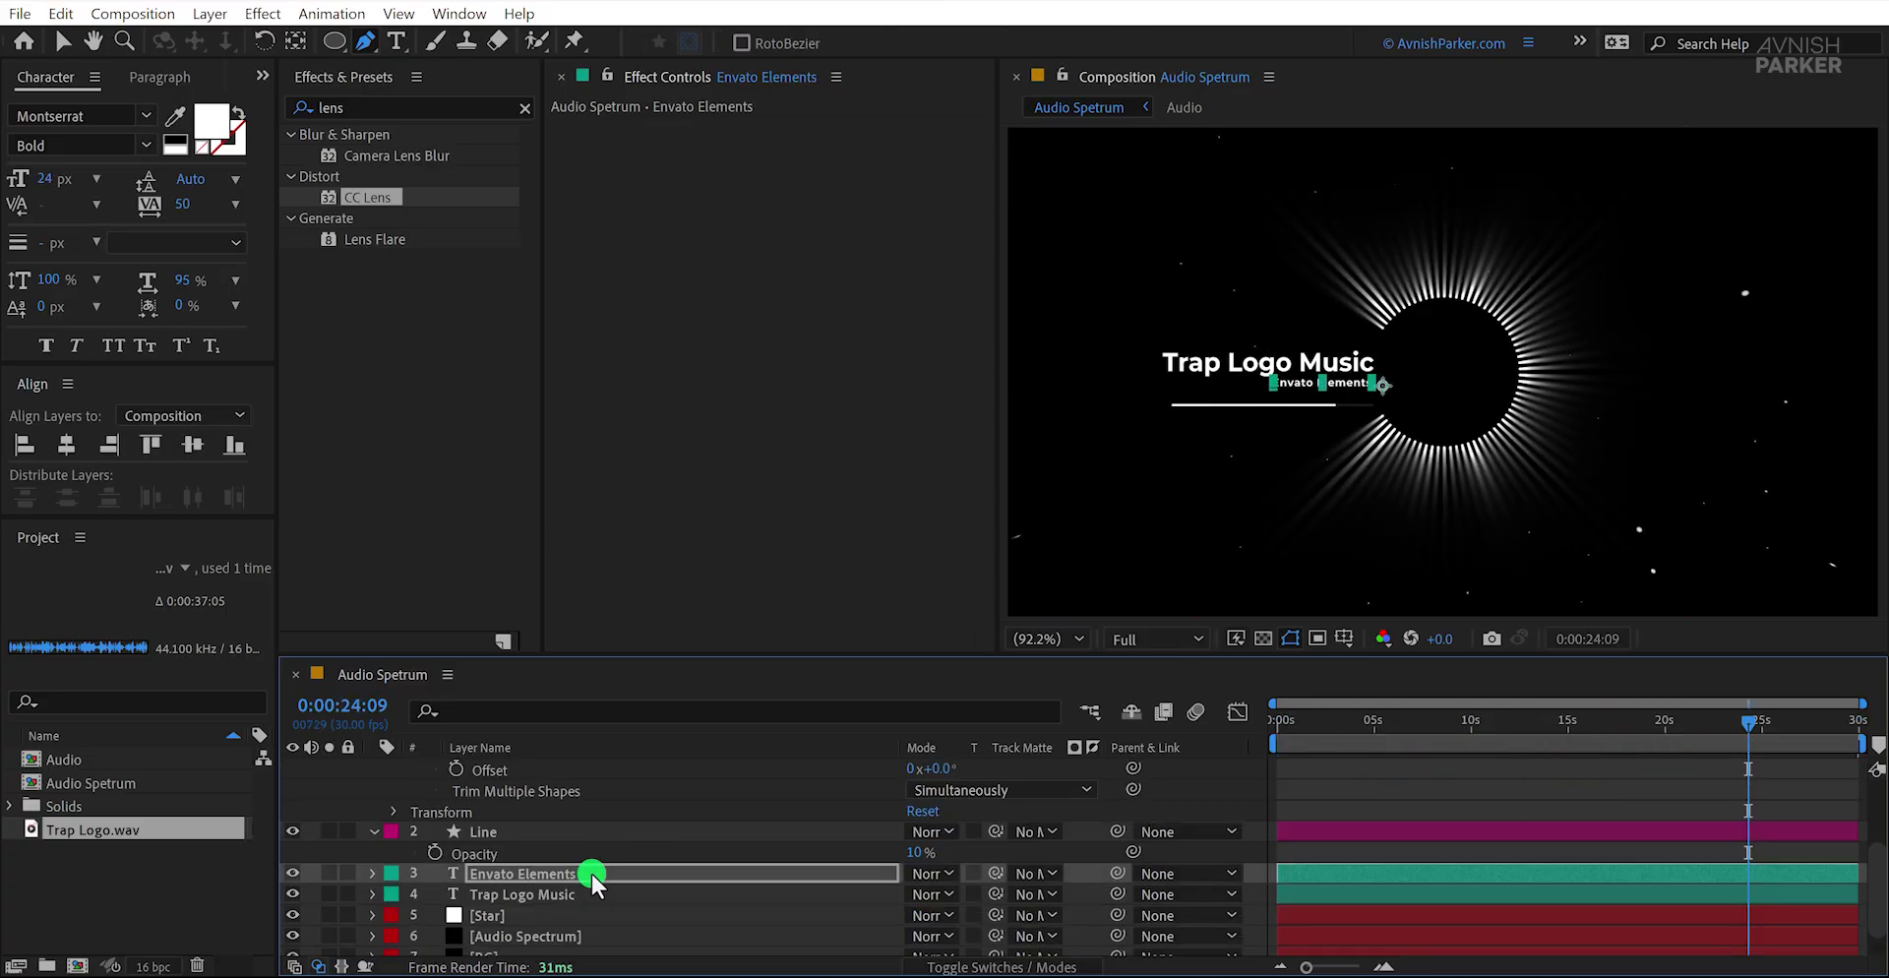
{"action": "left_click", "coordinate": [538, 893]}
{"action": "left_click", "coordinate": [524, 833], "text": "shift"}
{"action": "scroll", "coordinate": [521, 826], "scroll_direction": "up", "scroll_amount": 3}
{"action": "left_click", "coordinate": [518, 769], "text": "shift"}
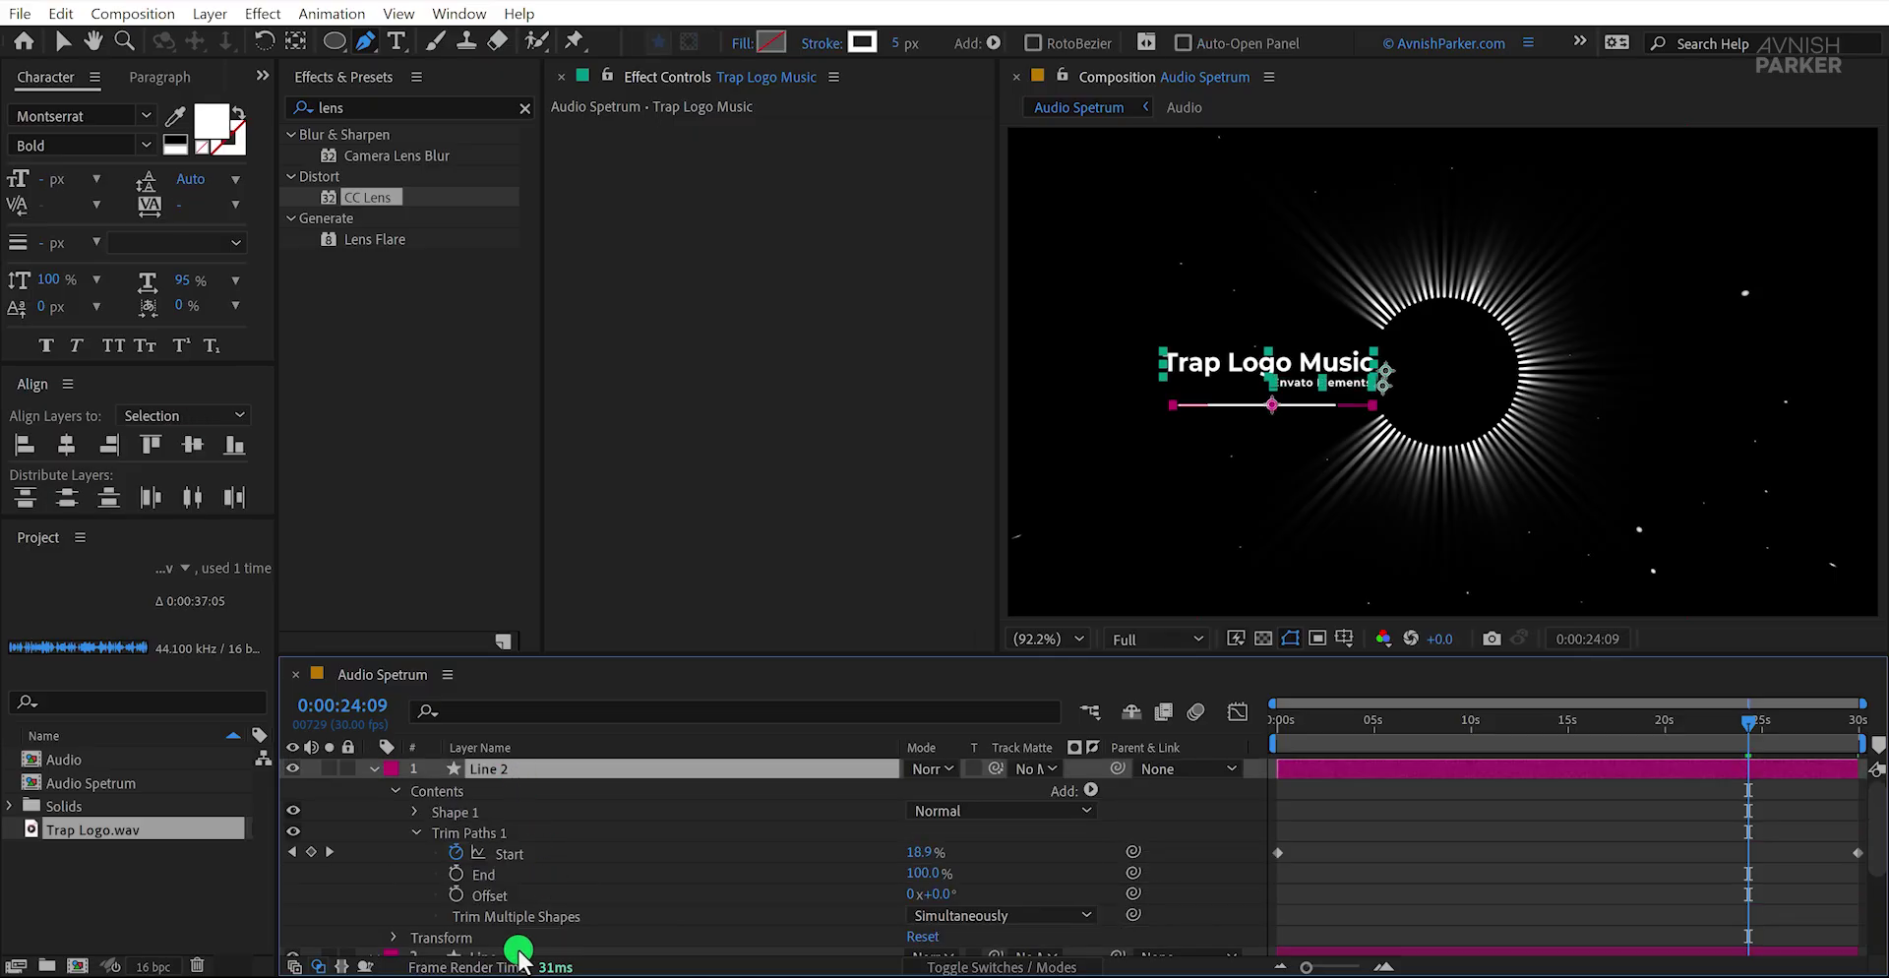
{"action": "left_click", "coordinate": [1217, 885]}
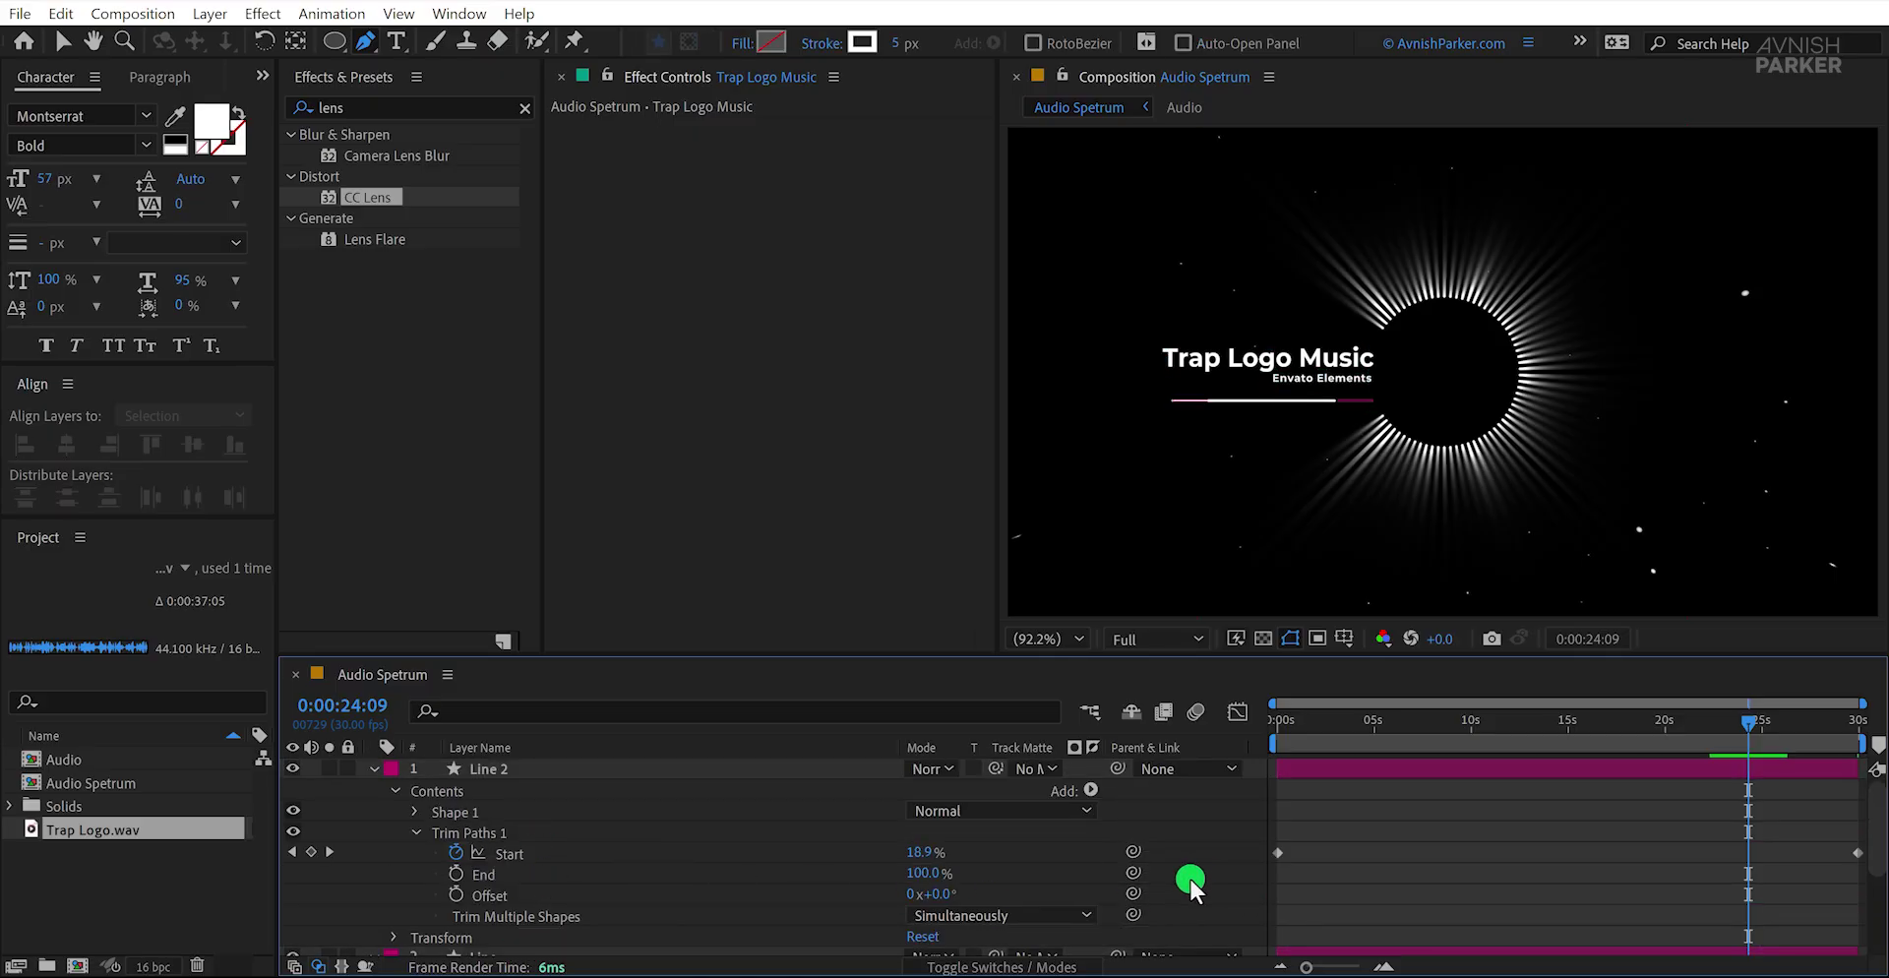
Step: Create an empty text layer beneath the progress line and rename it "Timer"
{"action": "left_click", "coordinate": [396, 42]}
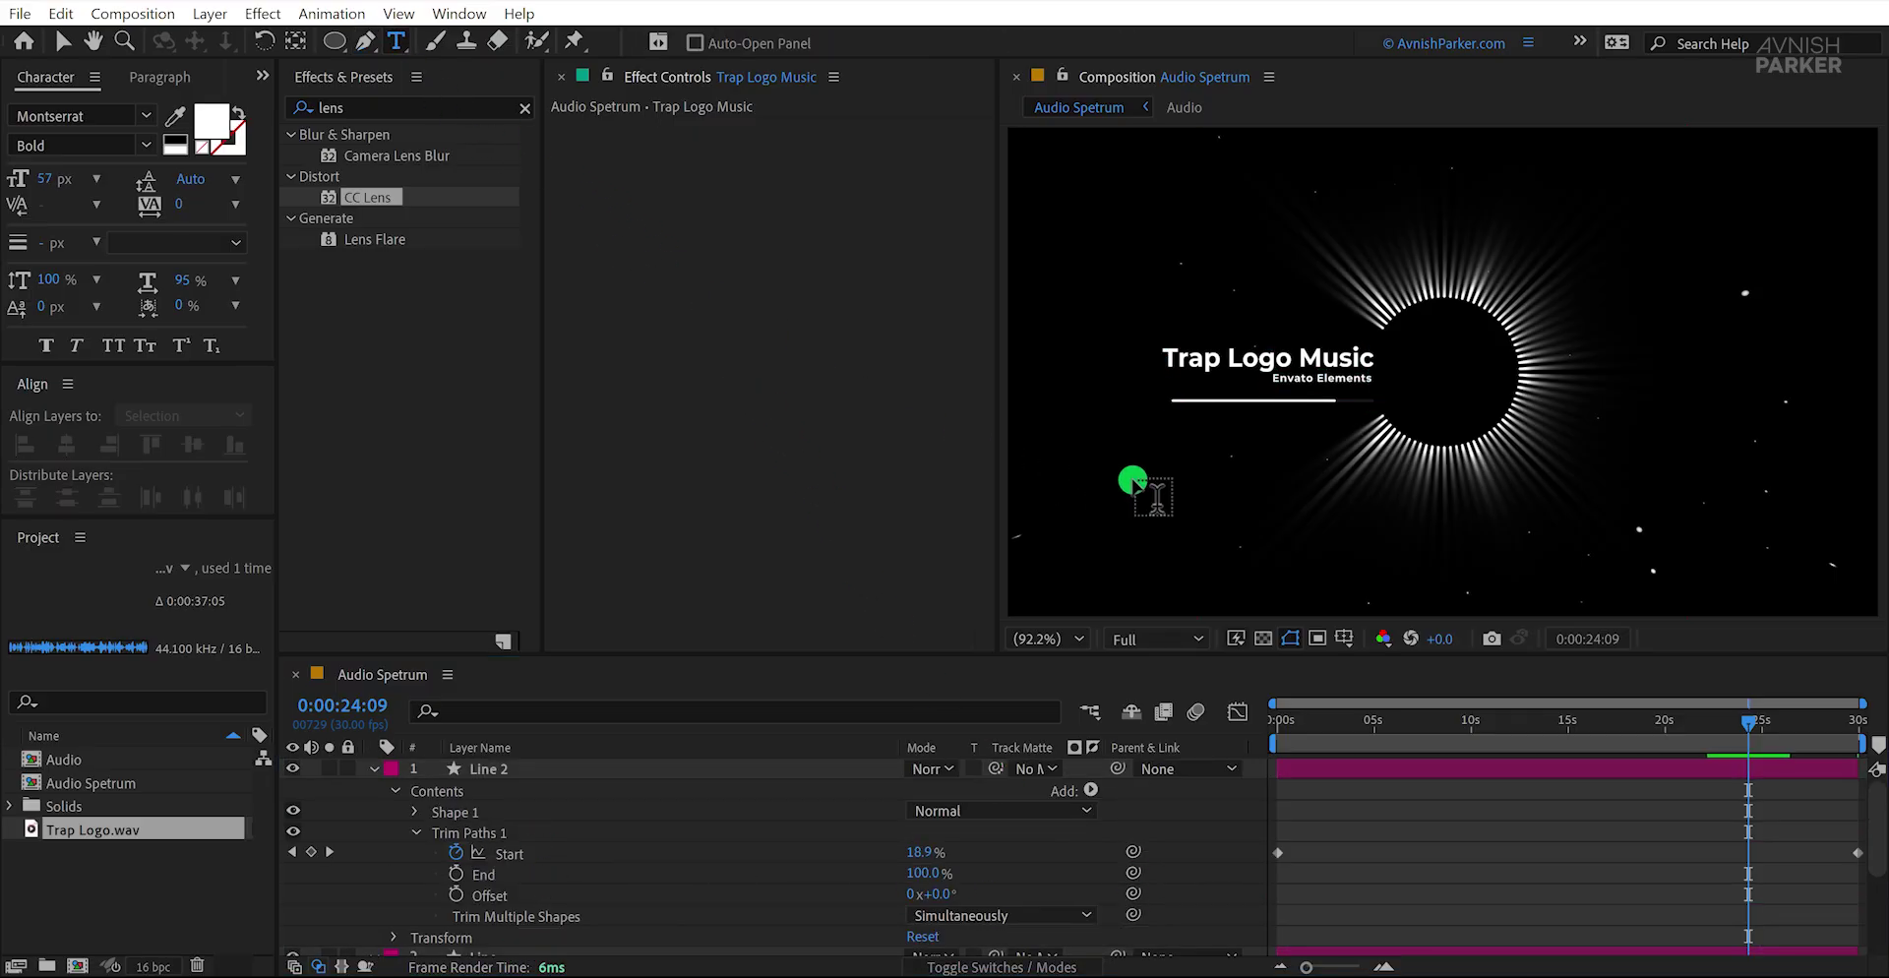
{"action": "left_click", "coordinate": [1215, 456]}
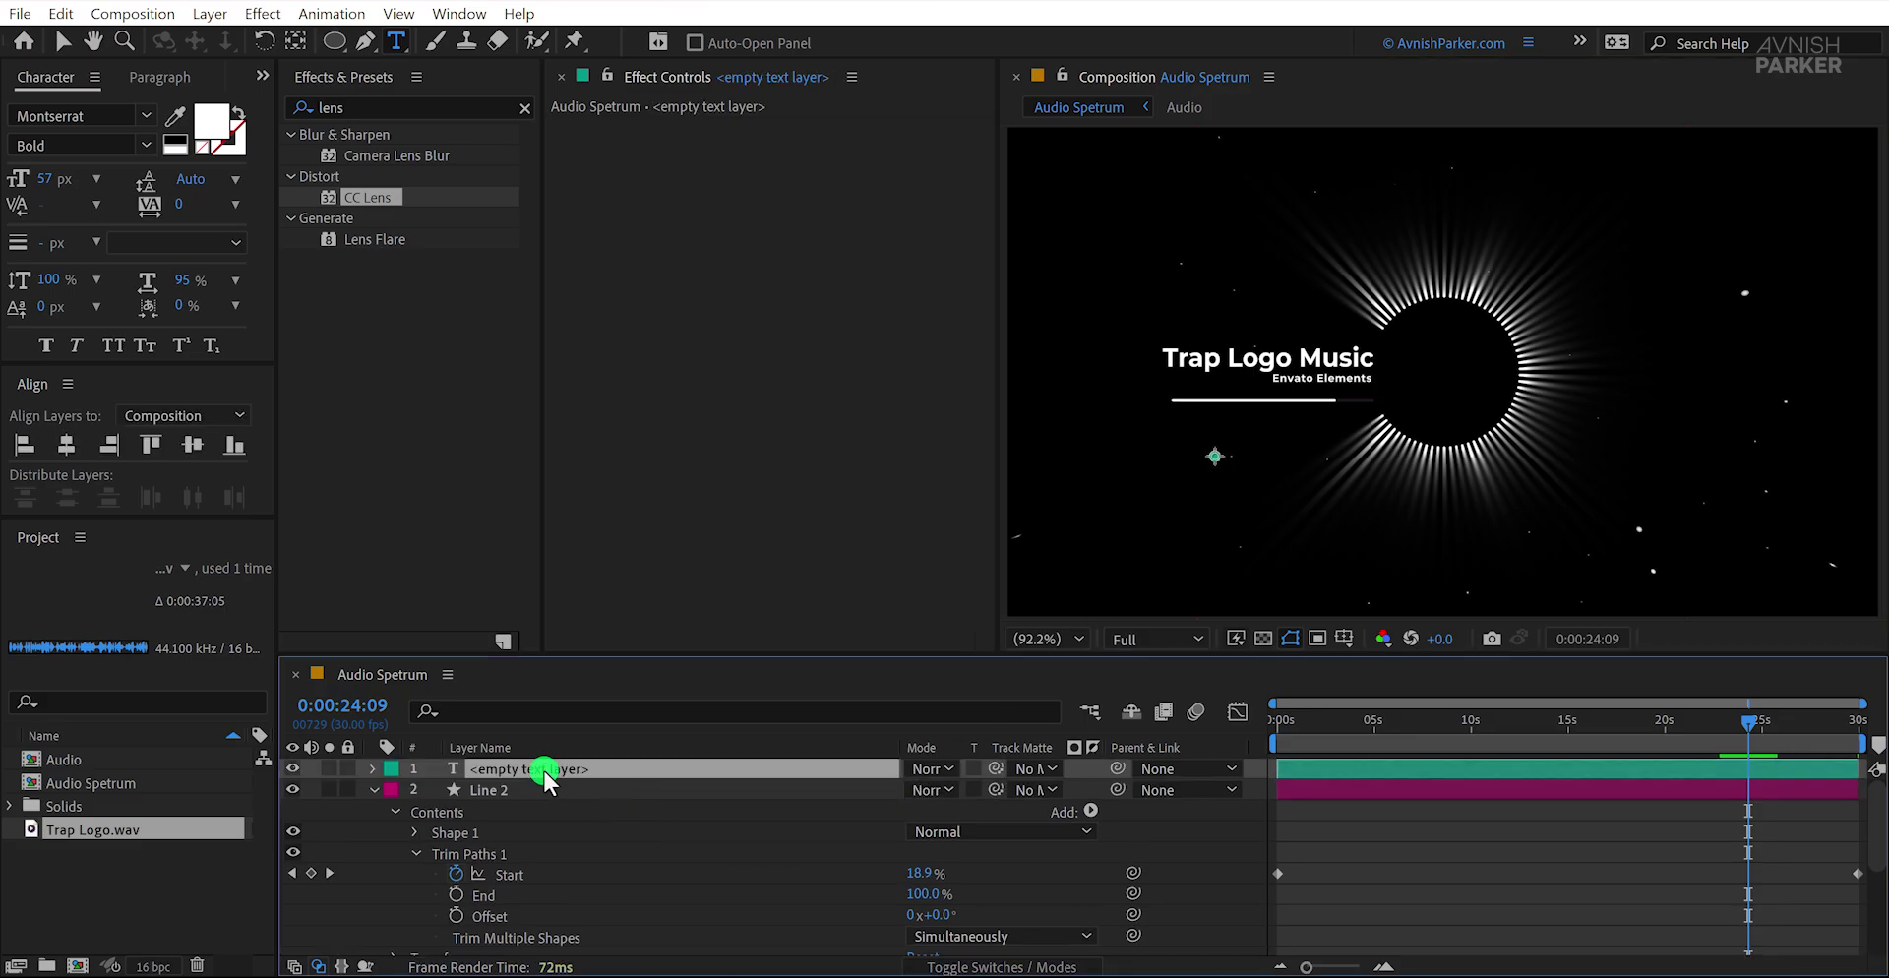
{"action": "key", "text": "Return"}
{"action": "type", "text": "Timer"}
{"action": "key", "text": "Return"}
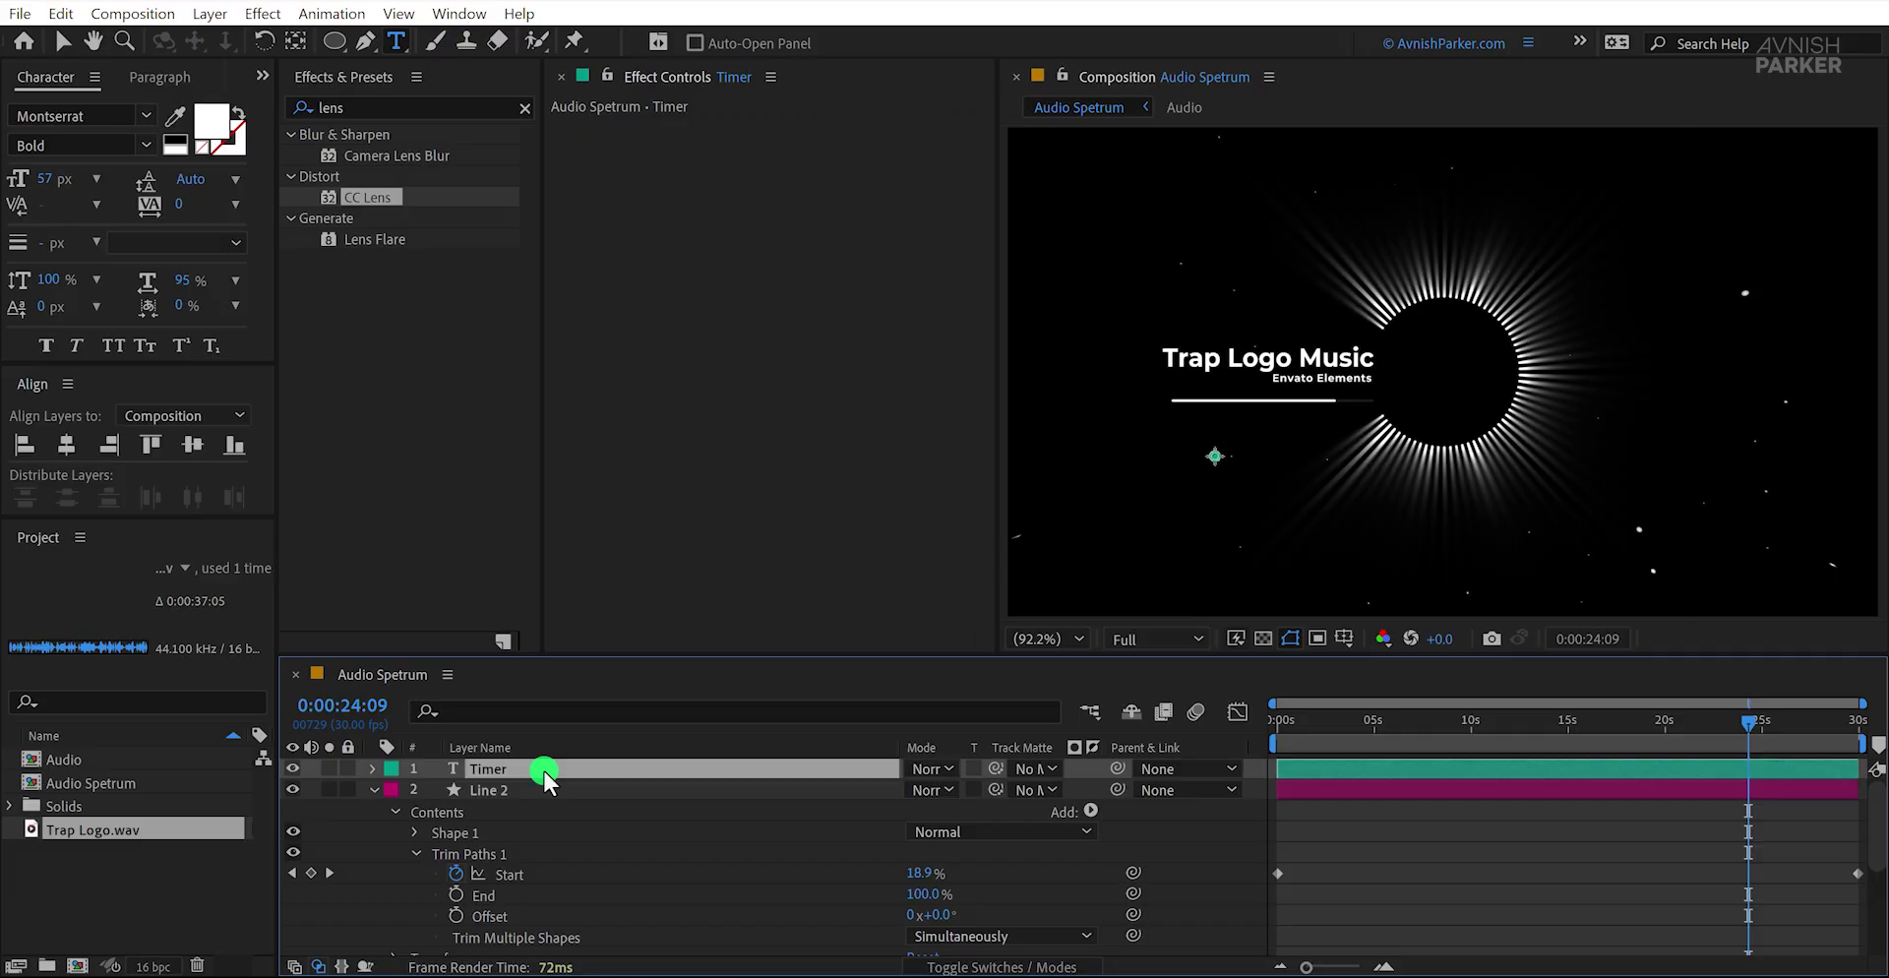
Step: Reveal the Timer layer's Source Text property and copy the entire minutes-and-seconds expression from the Notepad file
{"action": "left_click", "coordinate": [372, 768]}
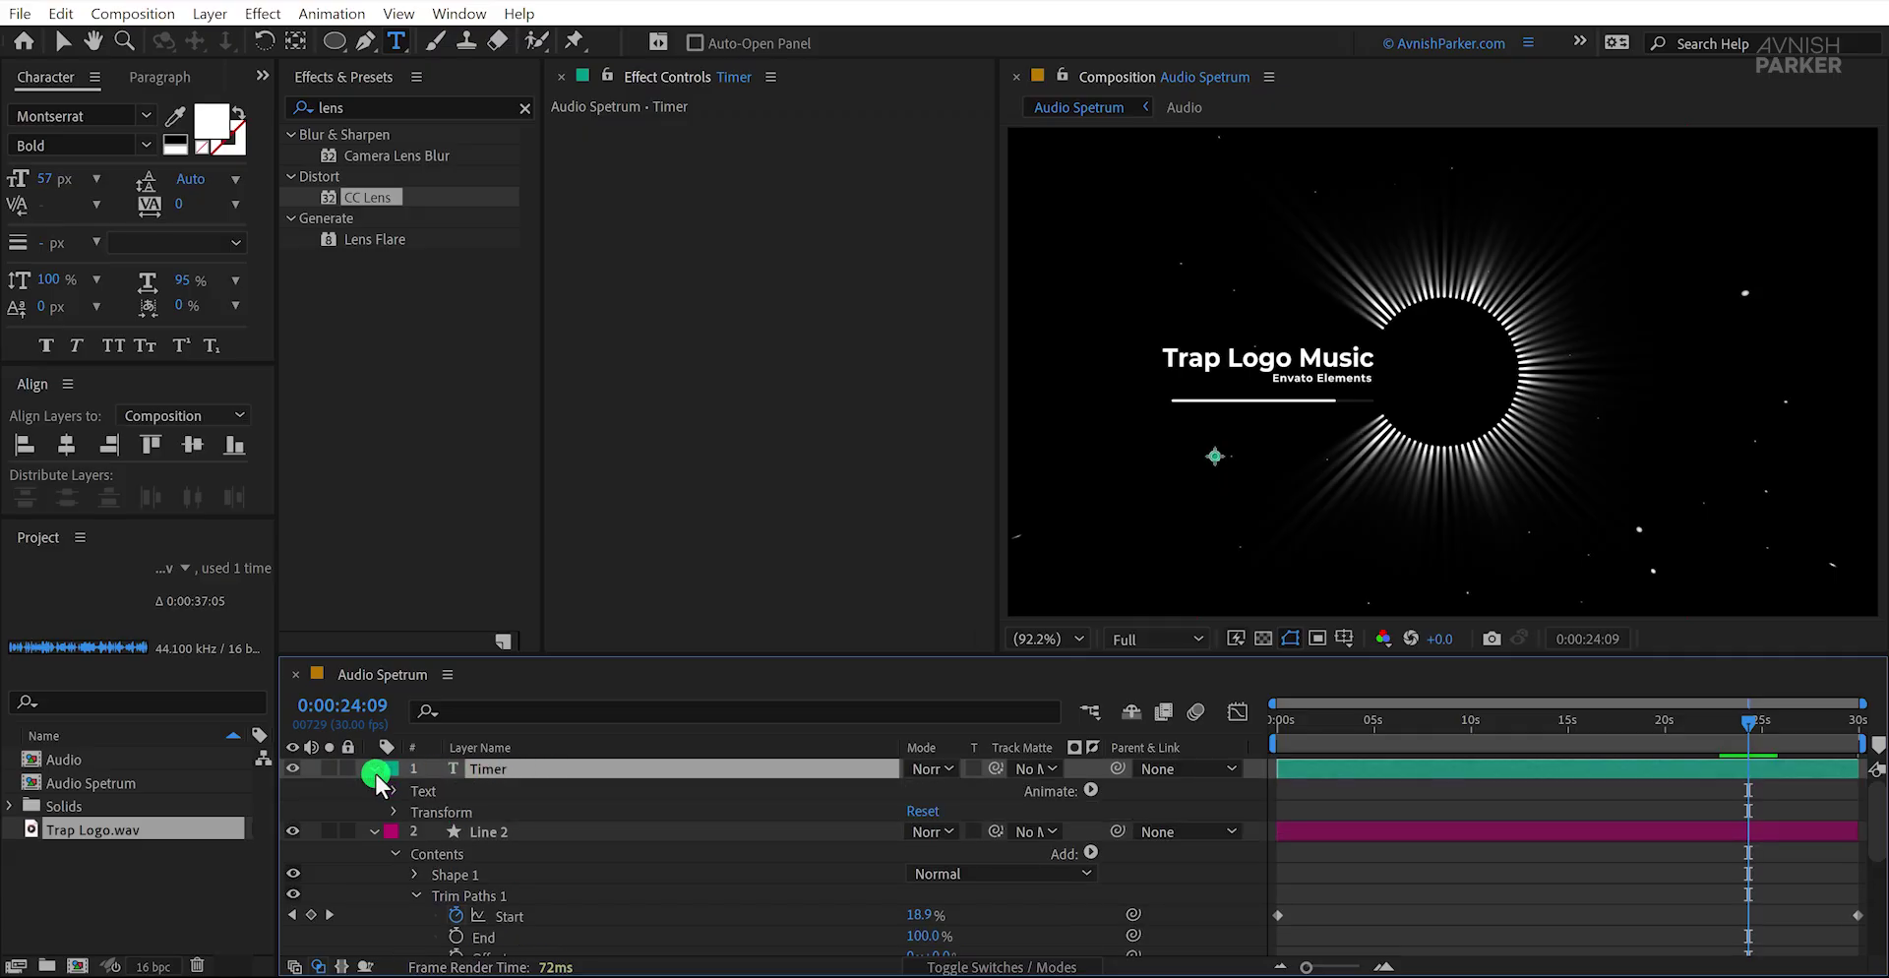
{"action": "left_click", "coordinate": [395, 792]}
{"action": "left_click", "coordinate": [474, 809]}
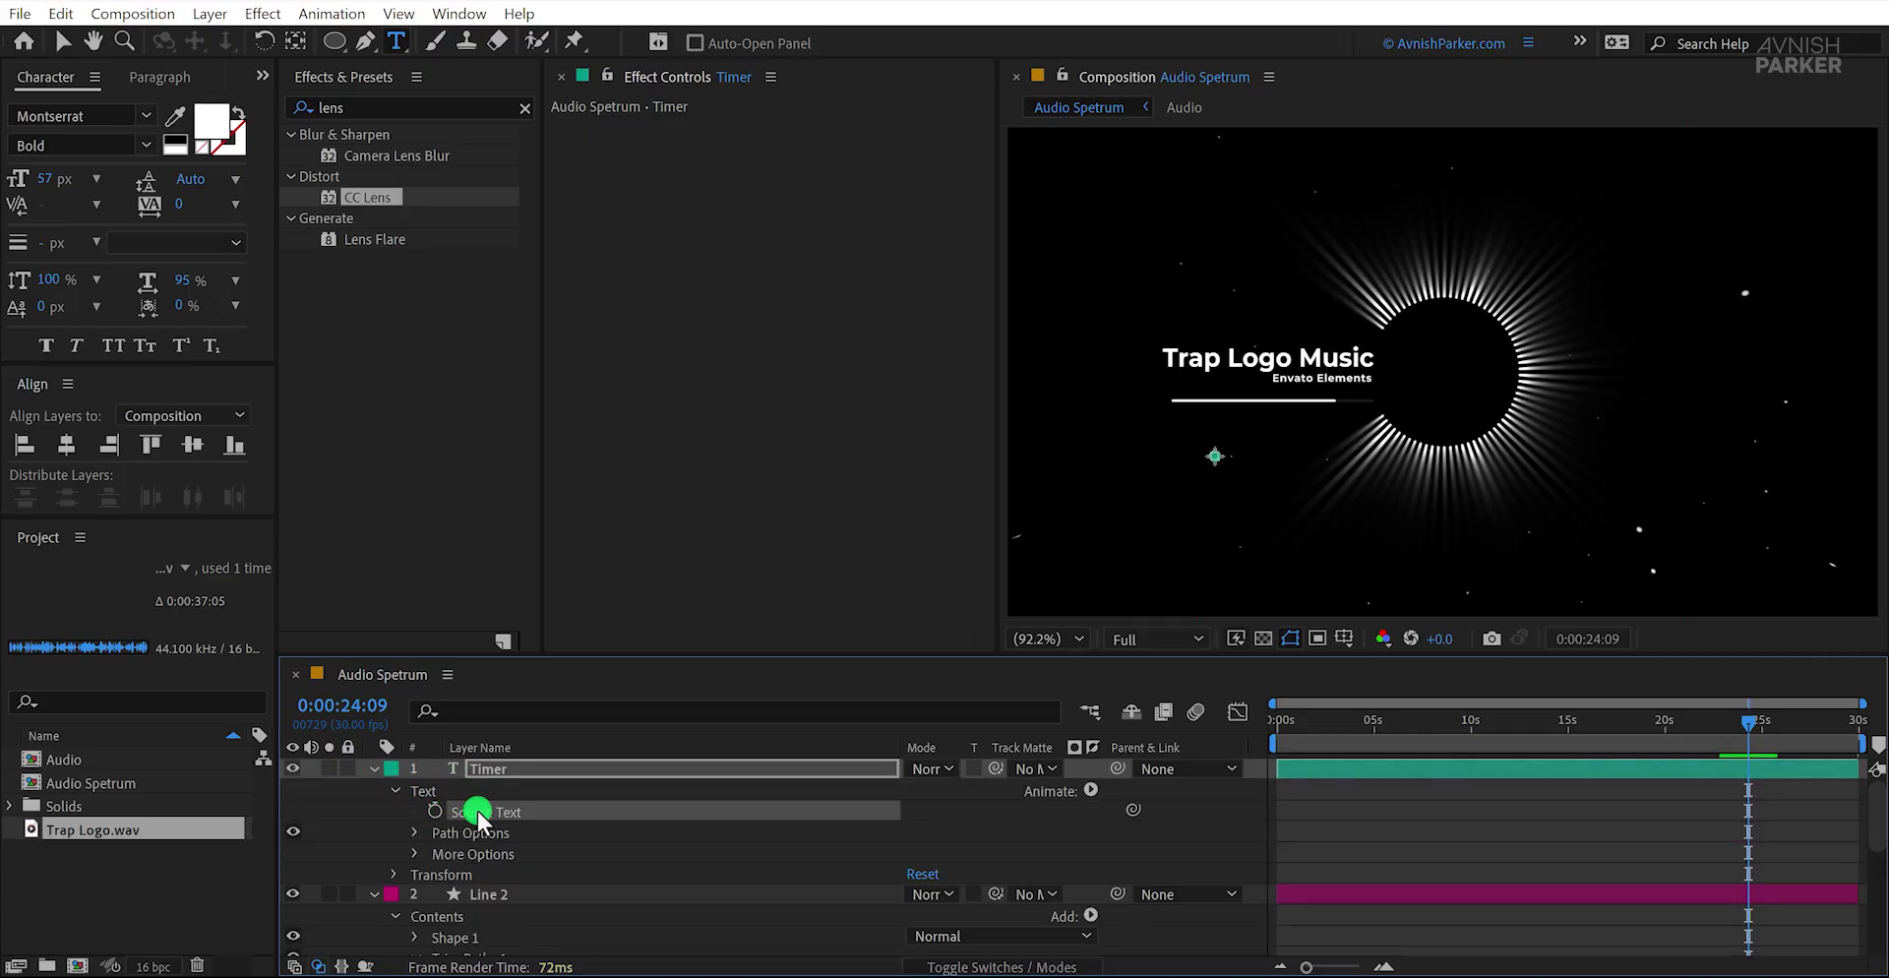
{"action": "left_click", "coordinate": [765, 975]}
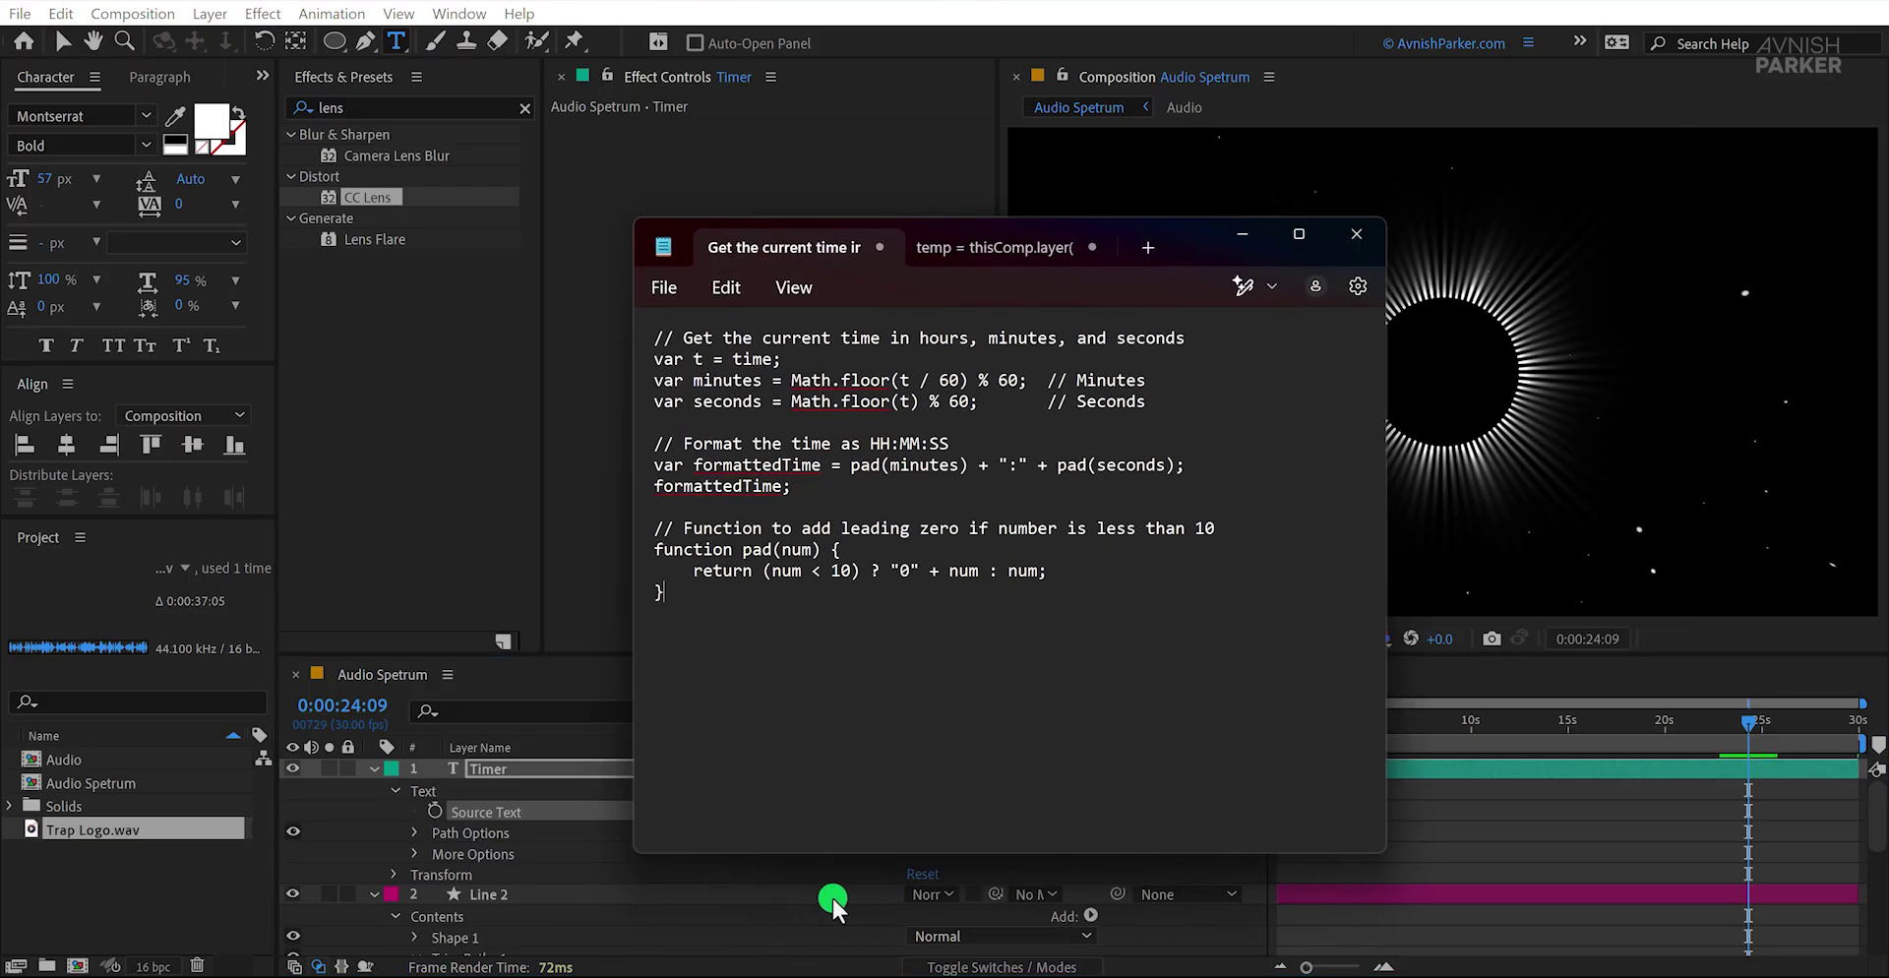
{"action": "key", "text": "ctrl+a"}
{"action": "right_click", "coordinate": [898, 531]}
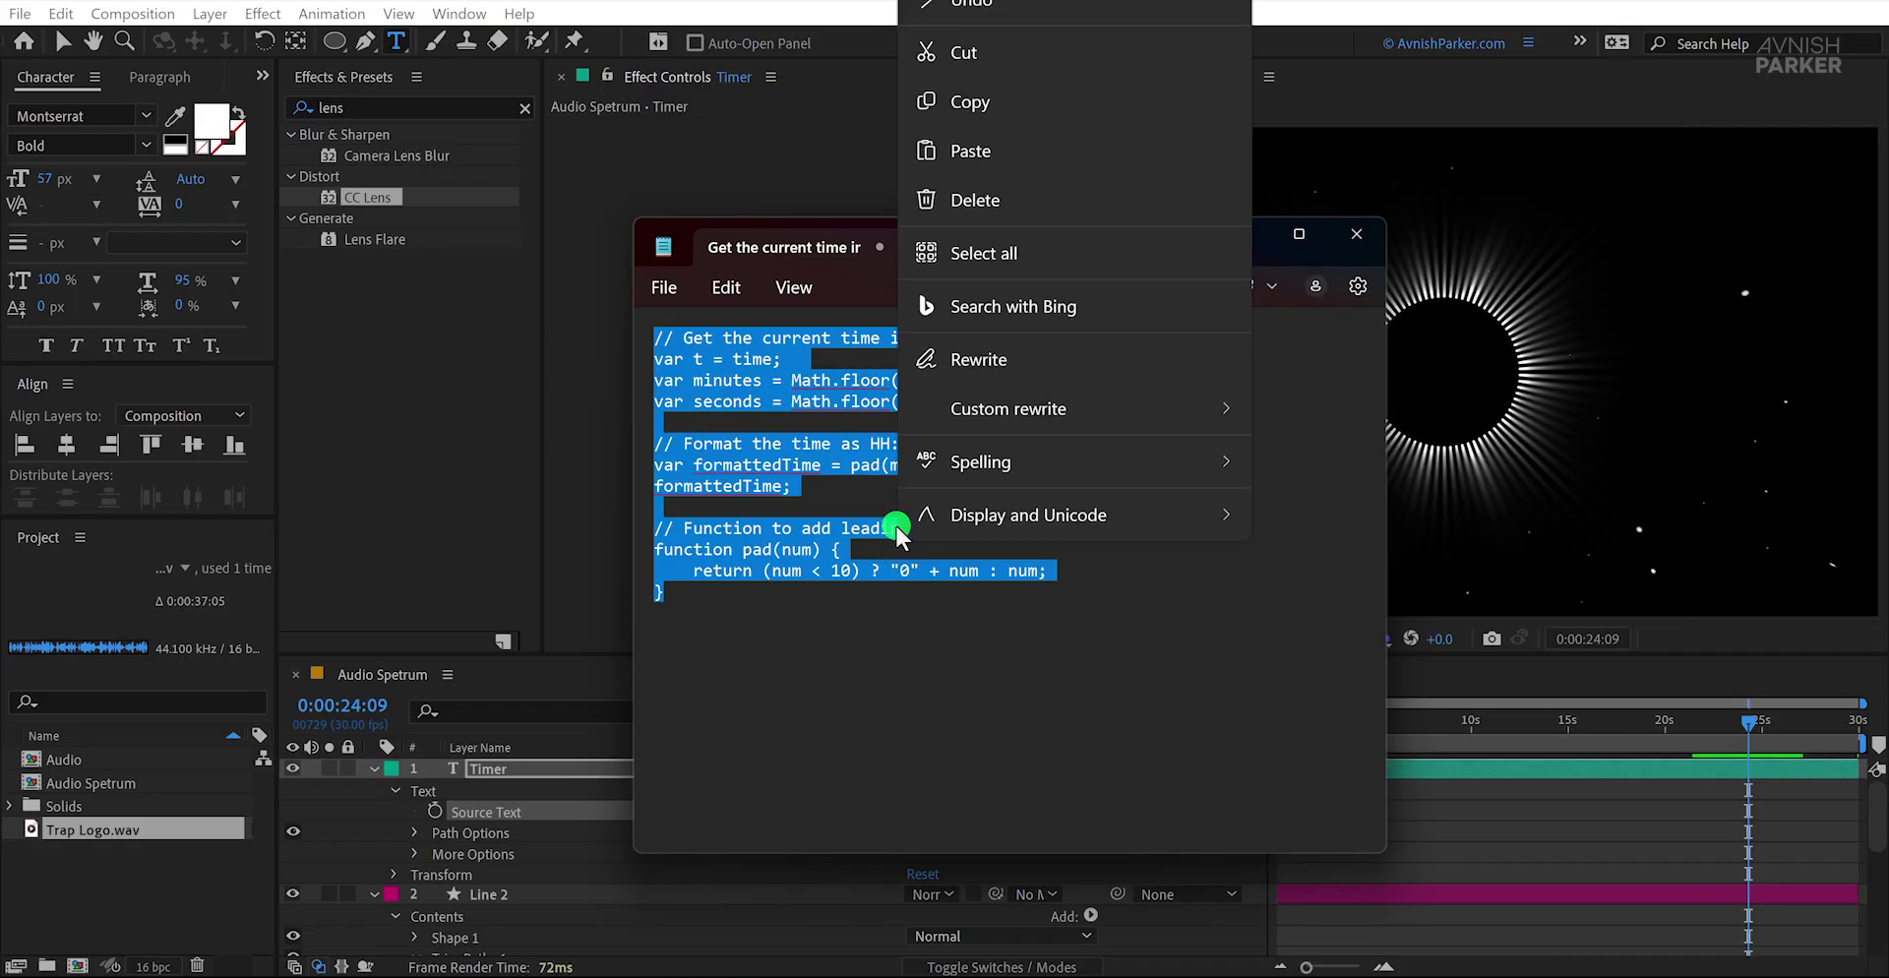
{"action": "left_click", "coordinate": [1044, 104]}
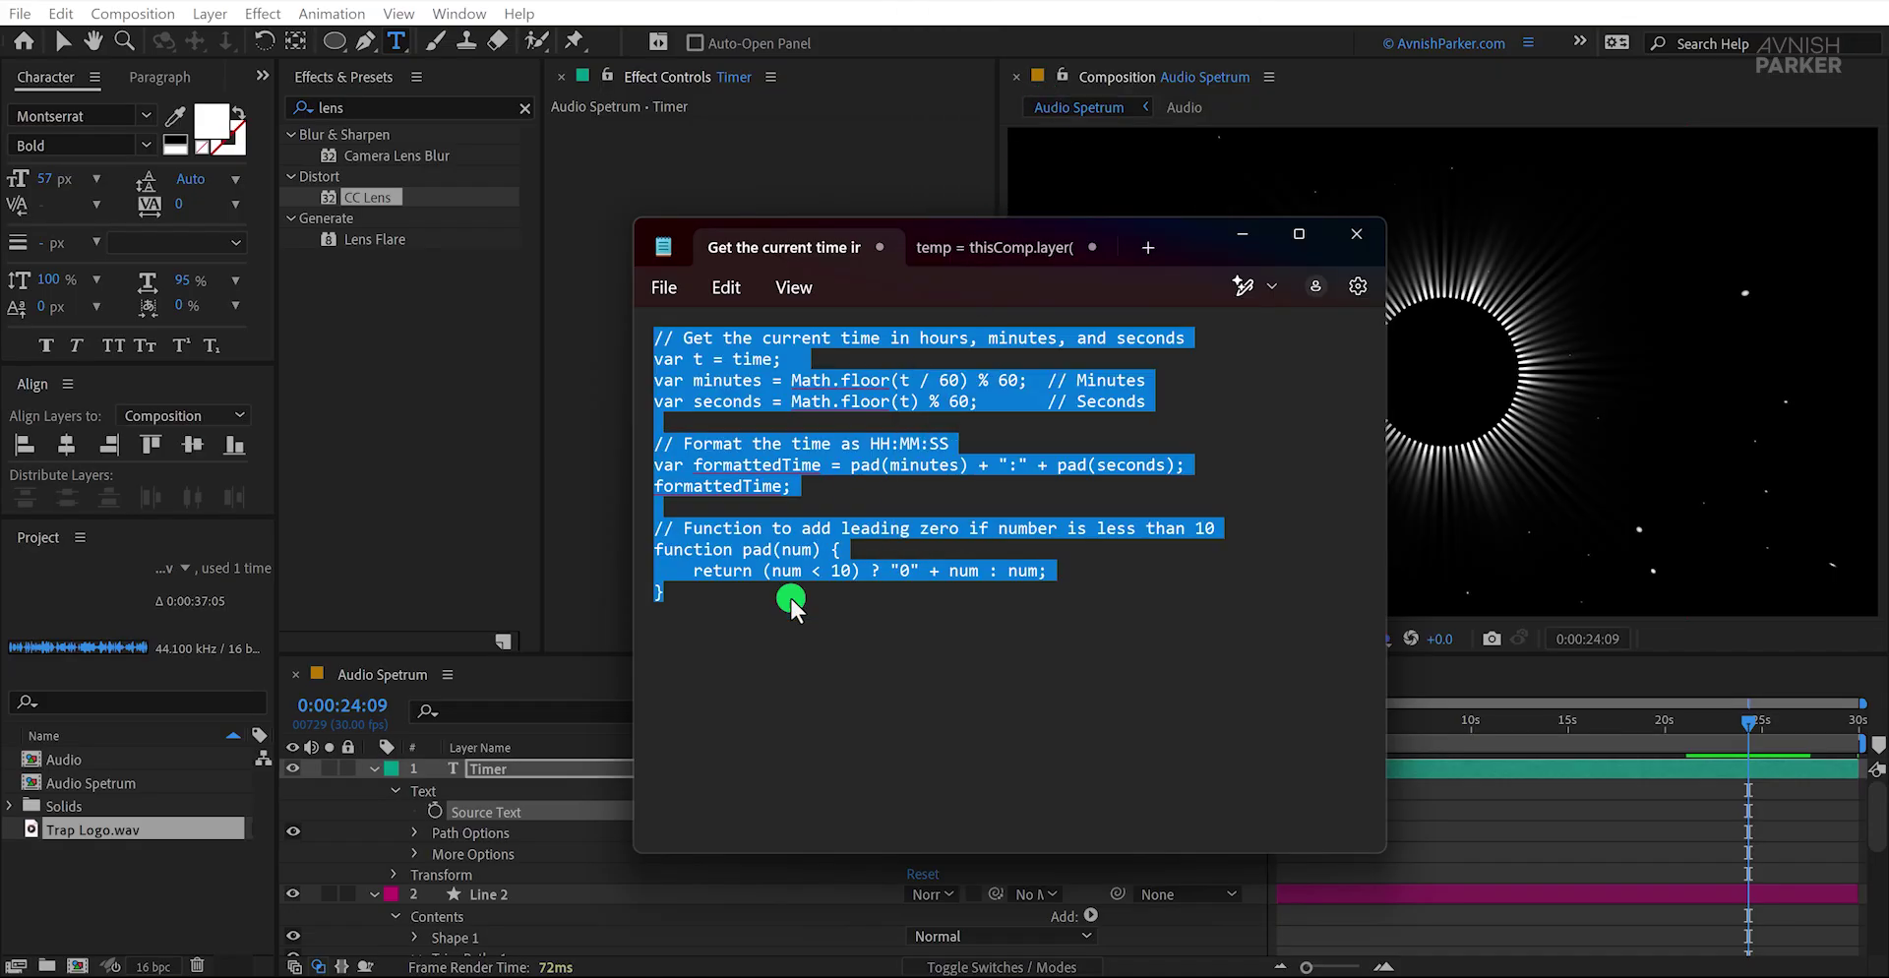
Step: Add the copied time expression to the Timer layer's Source Text and scrub the timeline to check the count
{"action": "left_click", "coordinate": [535, 811]}
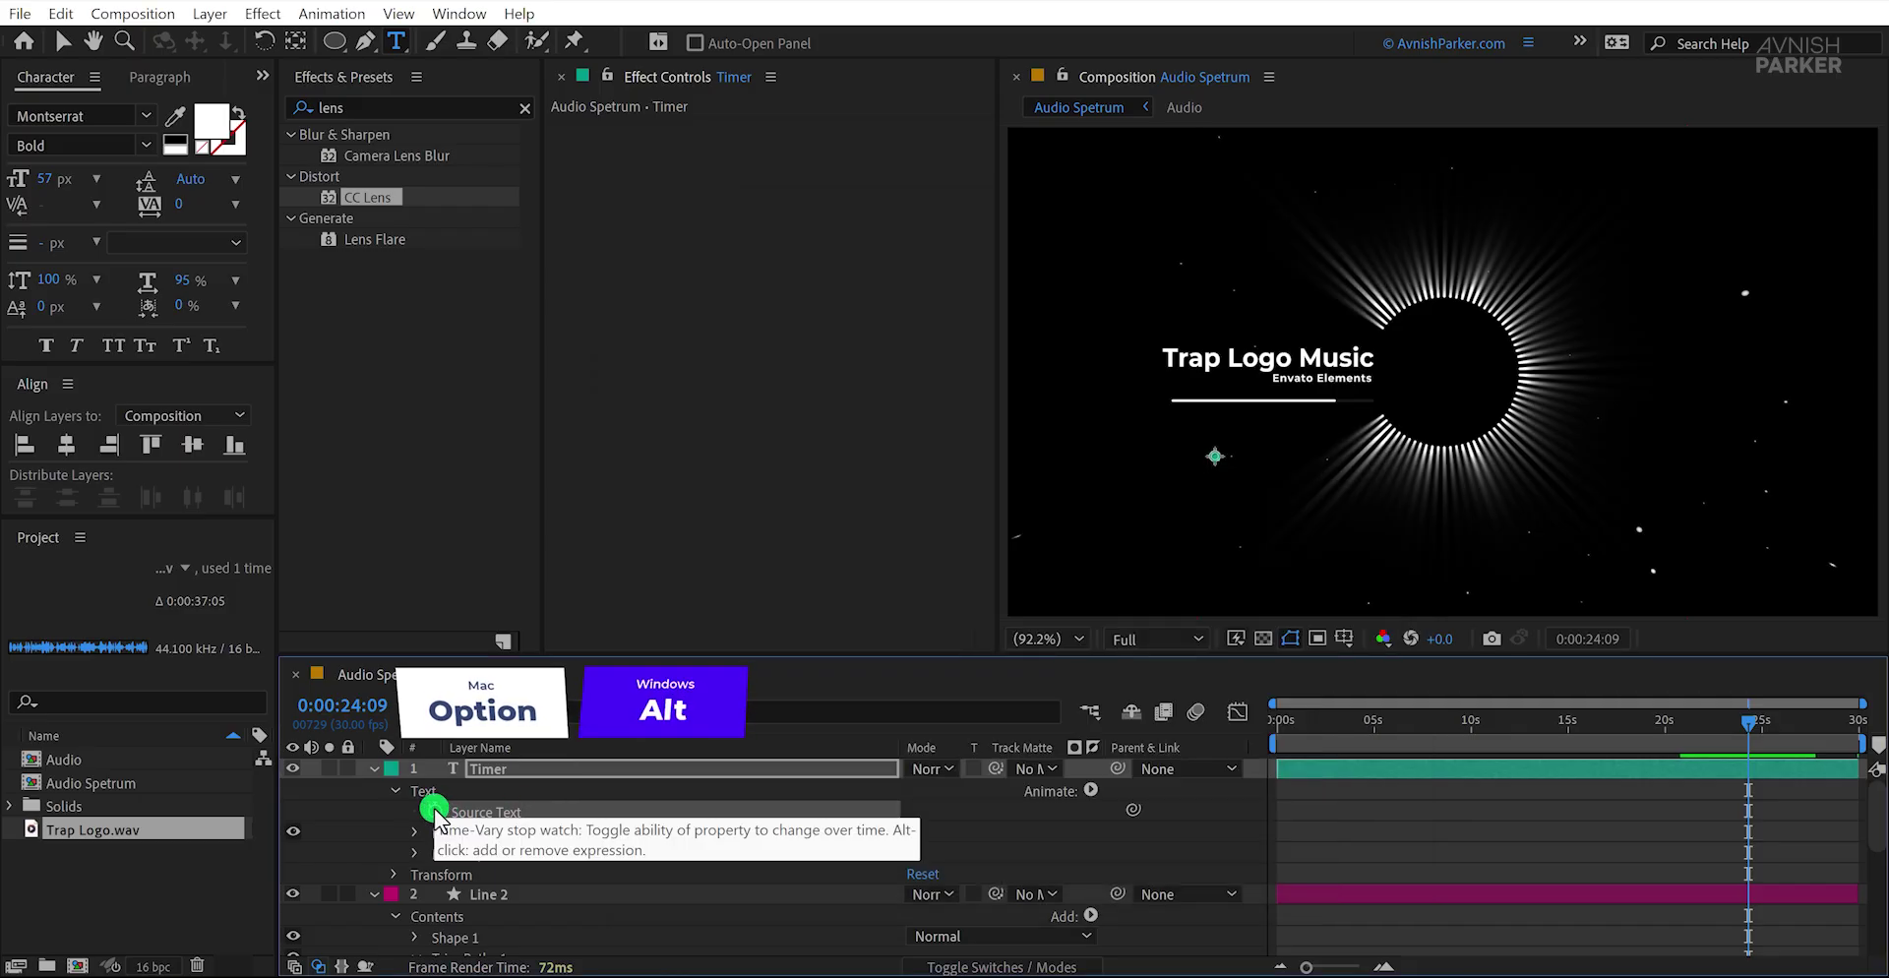
{"action": "left_click", "coordinate": [434, 811], "text": "alt"}
{"action": "key", "text": "ctrl+v"}
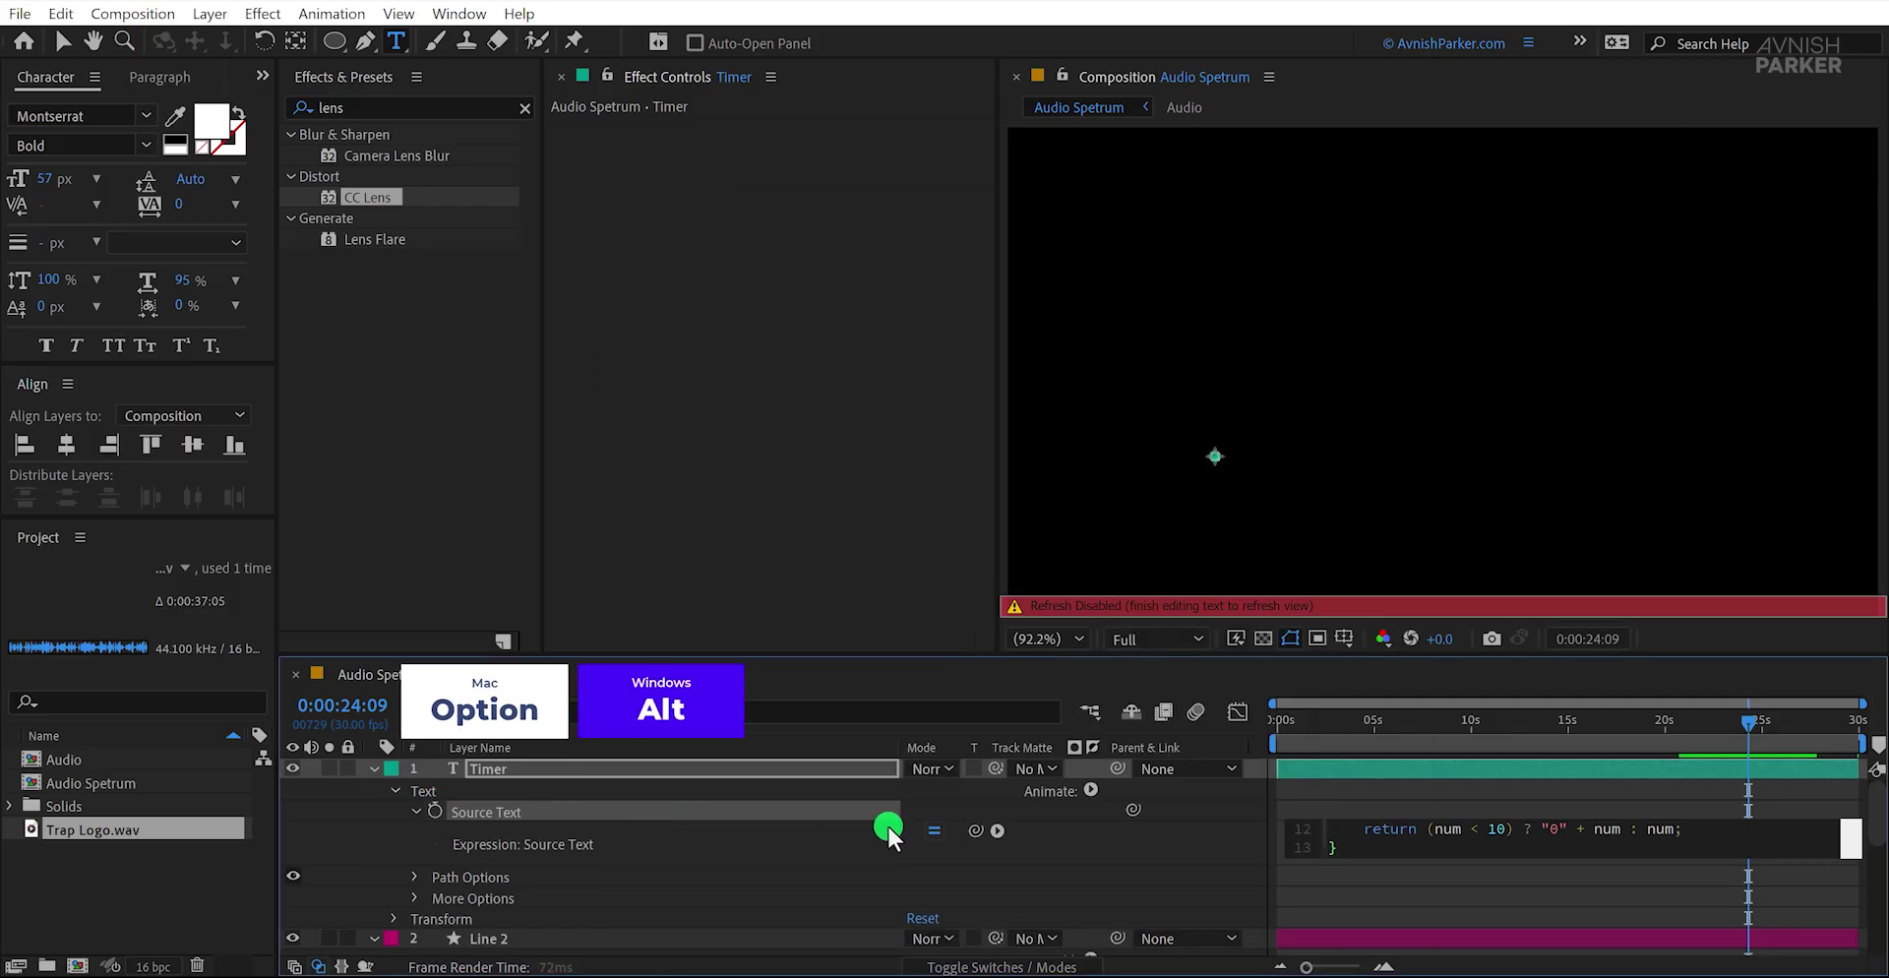
{"action": "left_click", "coordinate": [1140, 839]}
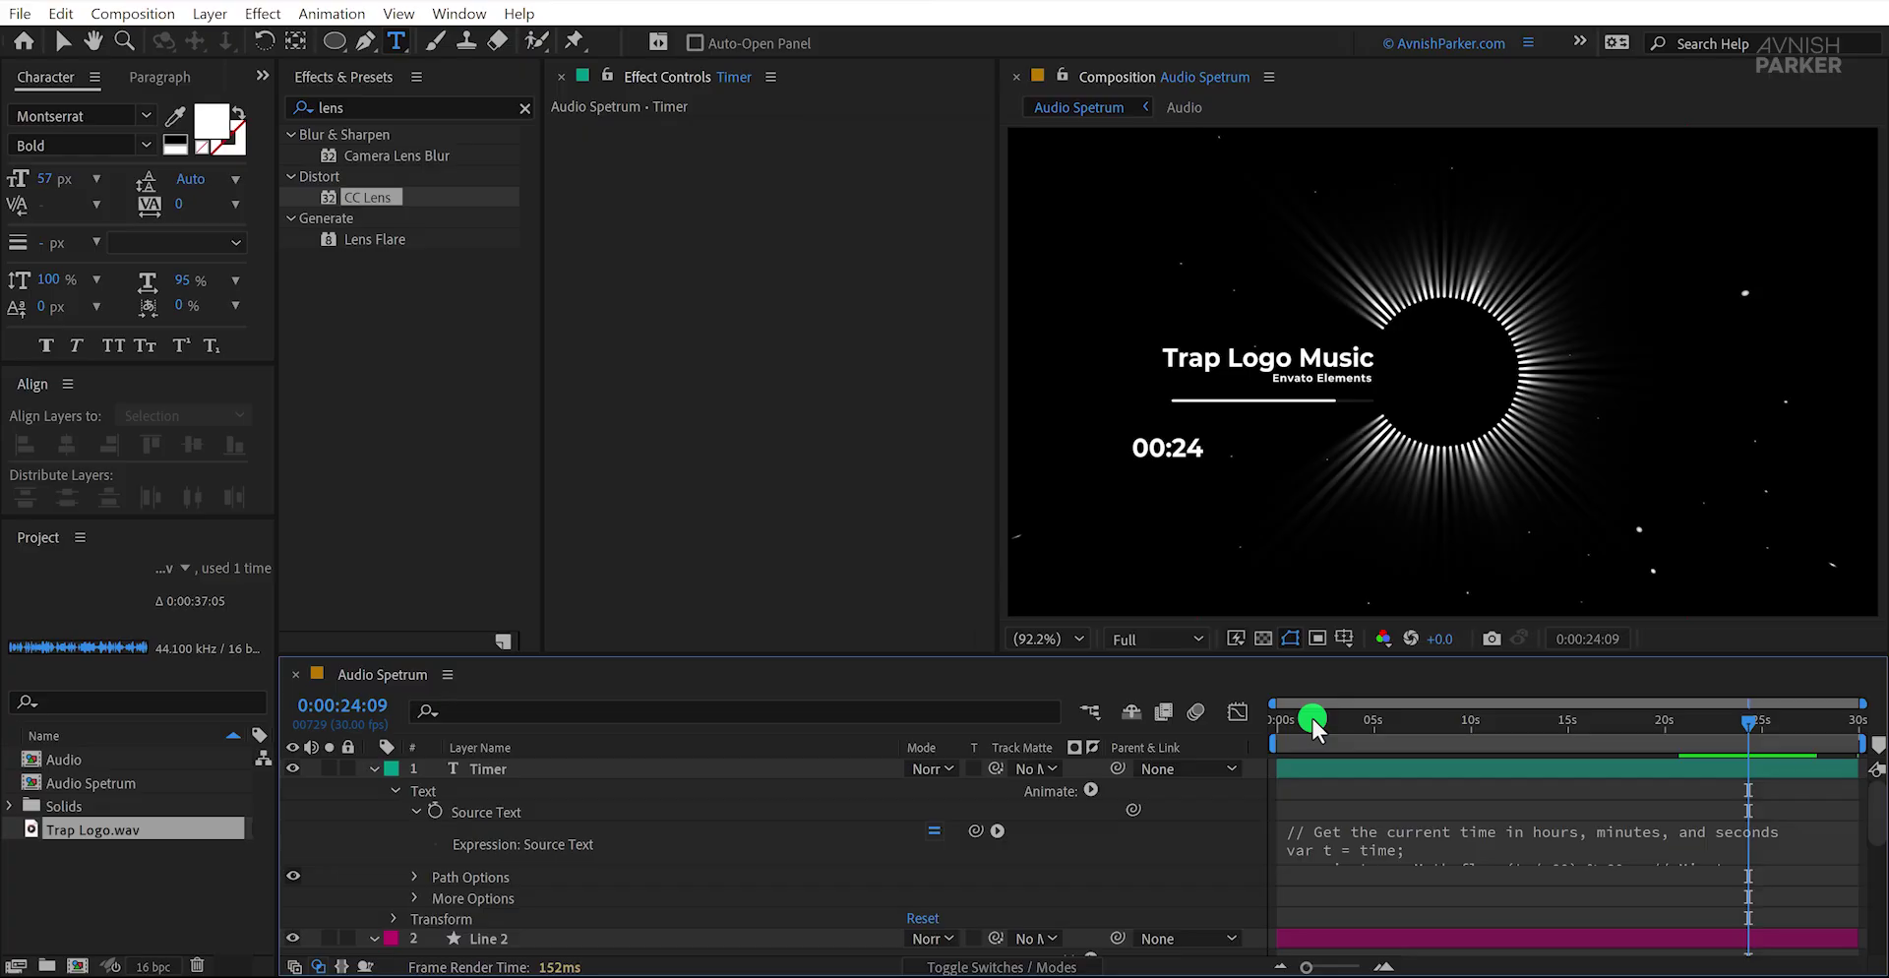
{"action": "left_click_drag", "start_coordinate": [1312, 718], "coordinate": [1391, 732]}
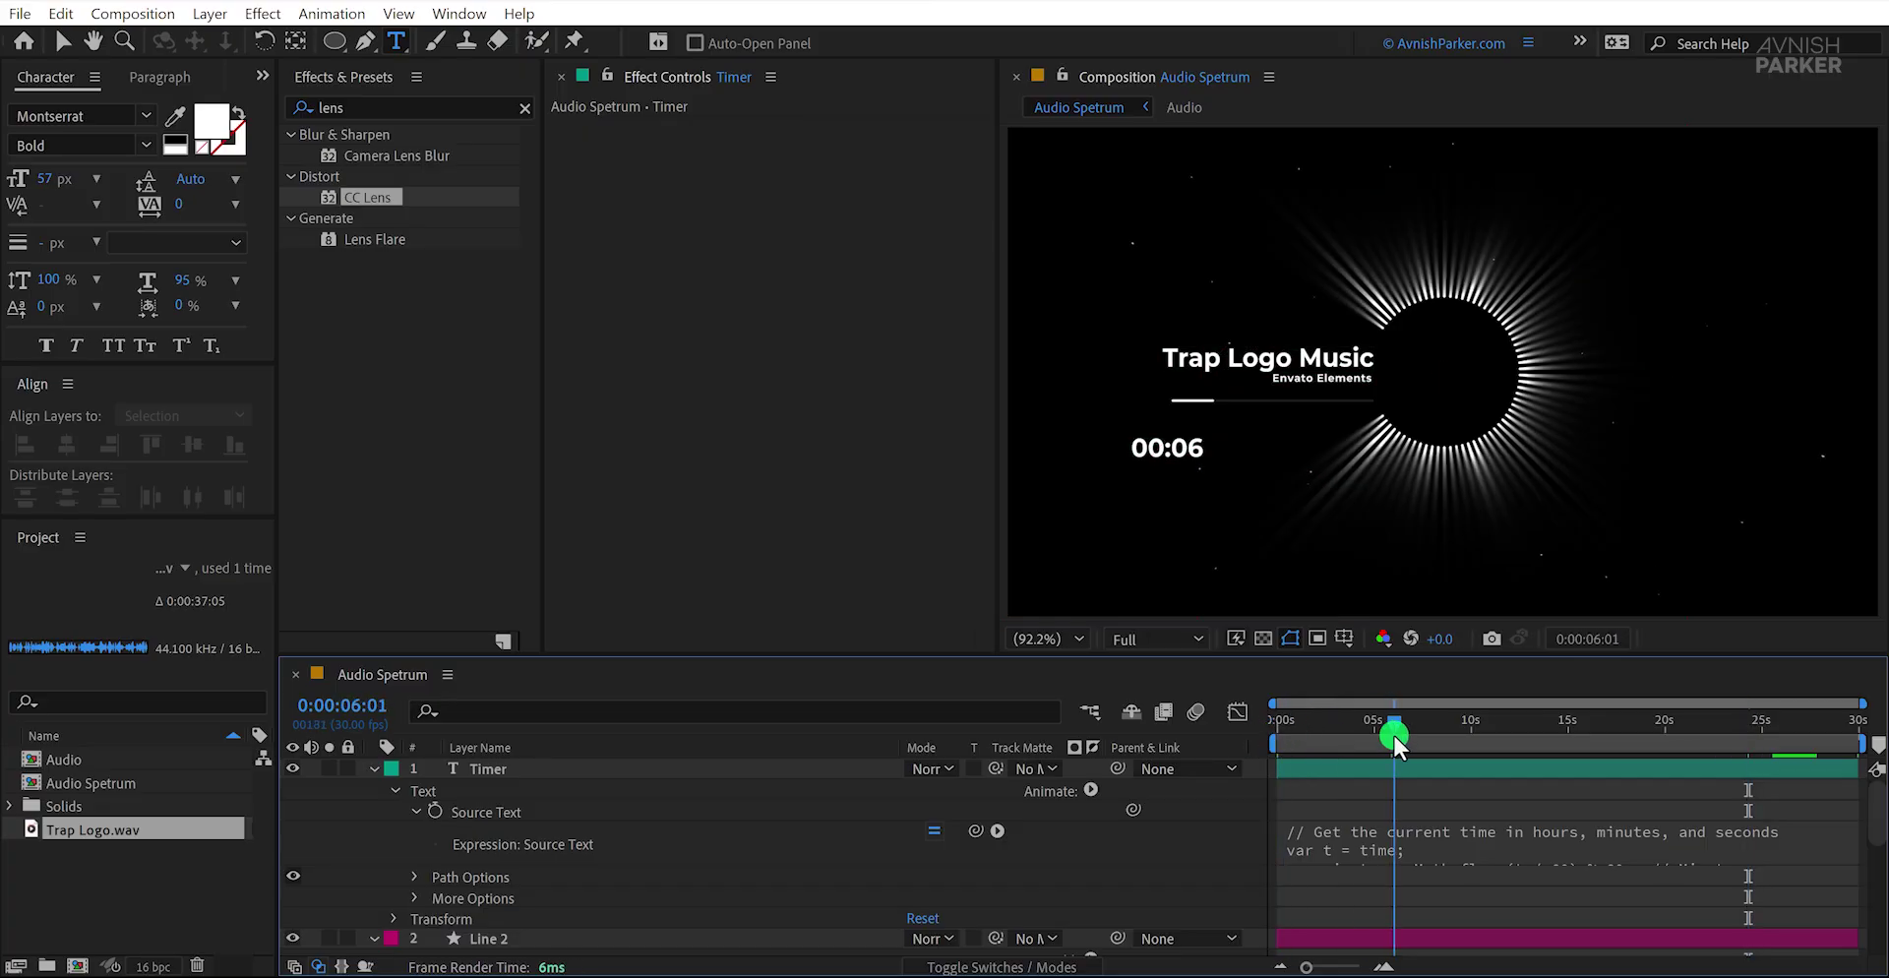
Step: Set the Timer text's tracking to 50 and its font size to 24 px
{"action": "left_click", "coordinate": [509, 771]}
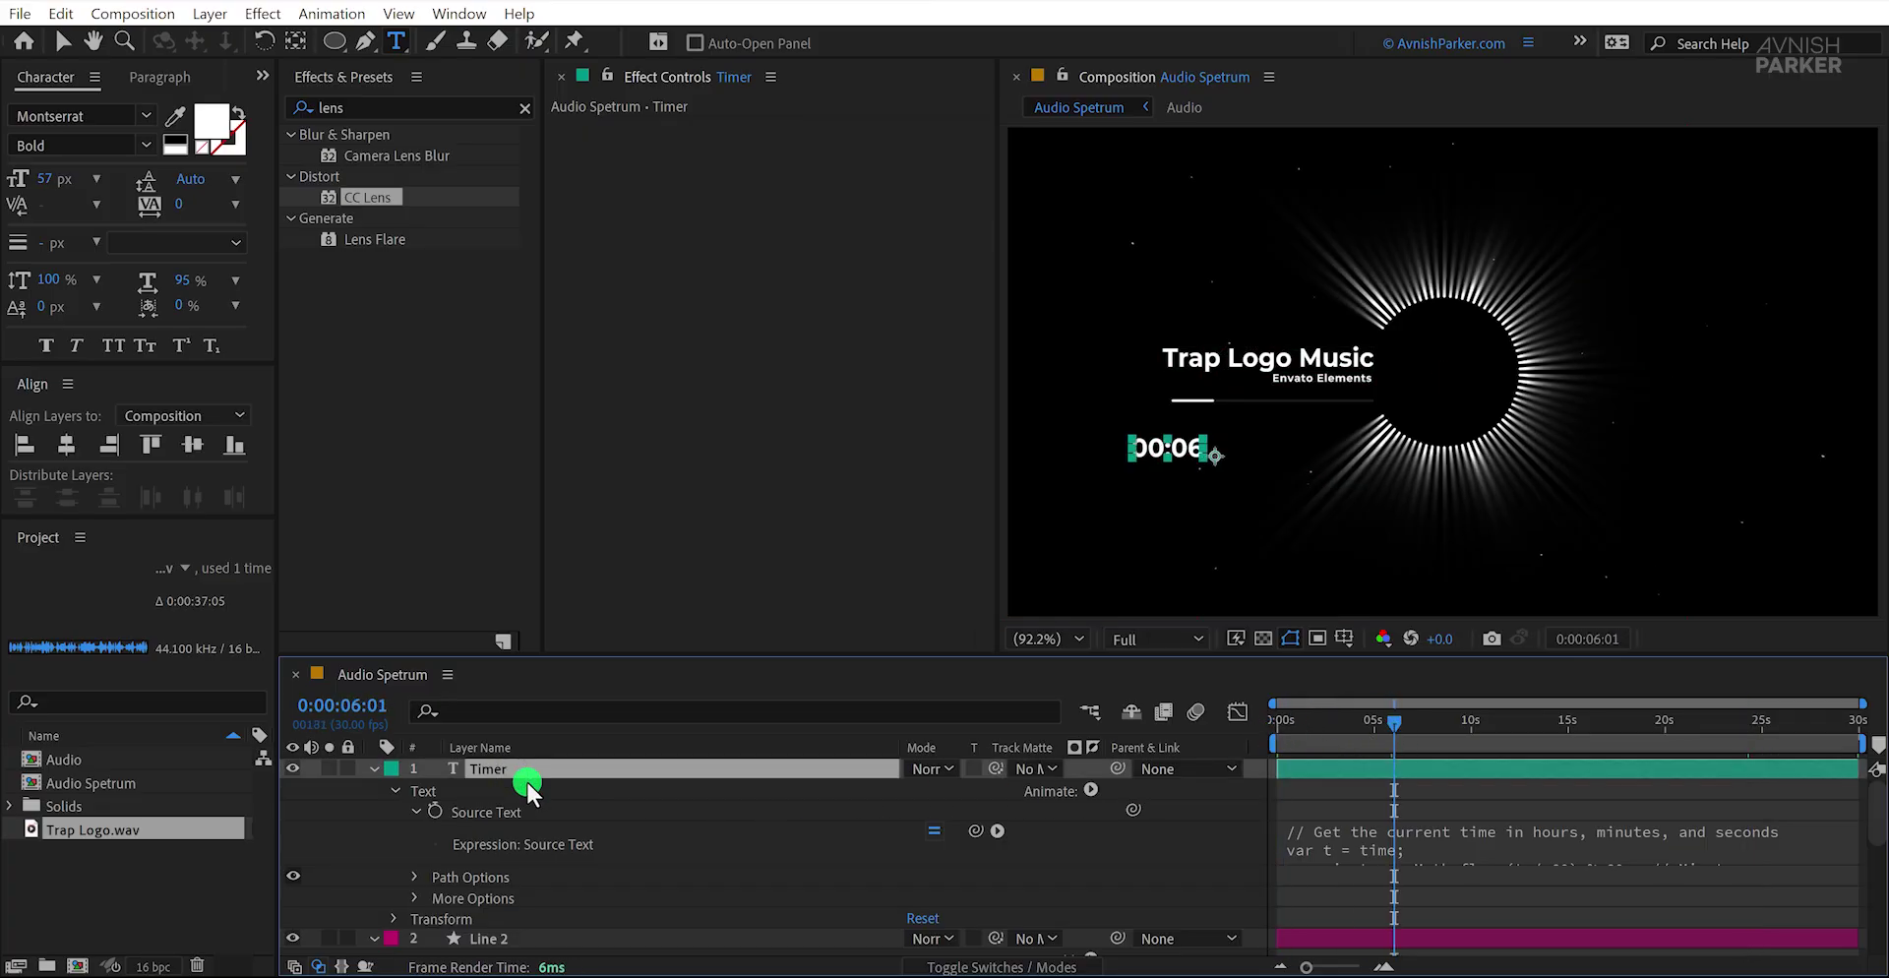
{"action": "left_click", "coordinate": [236, 206]}
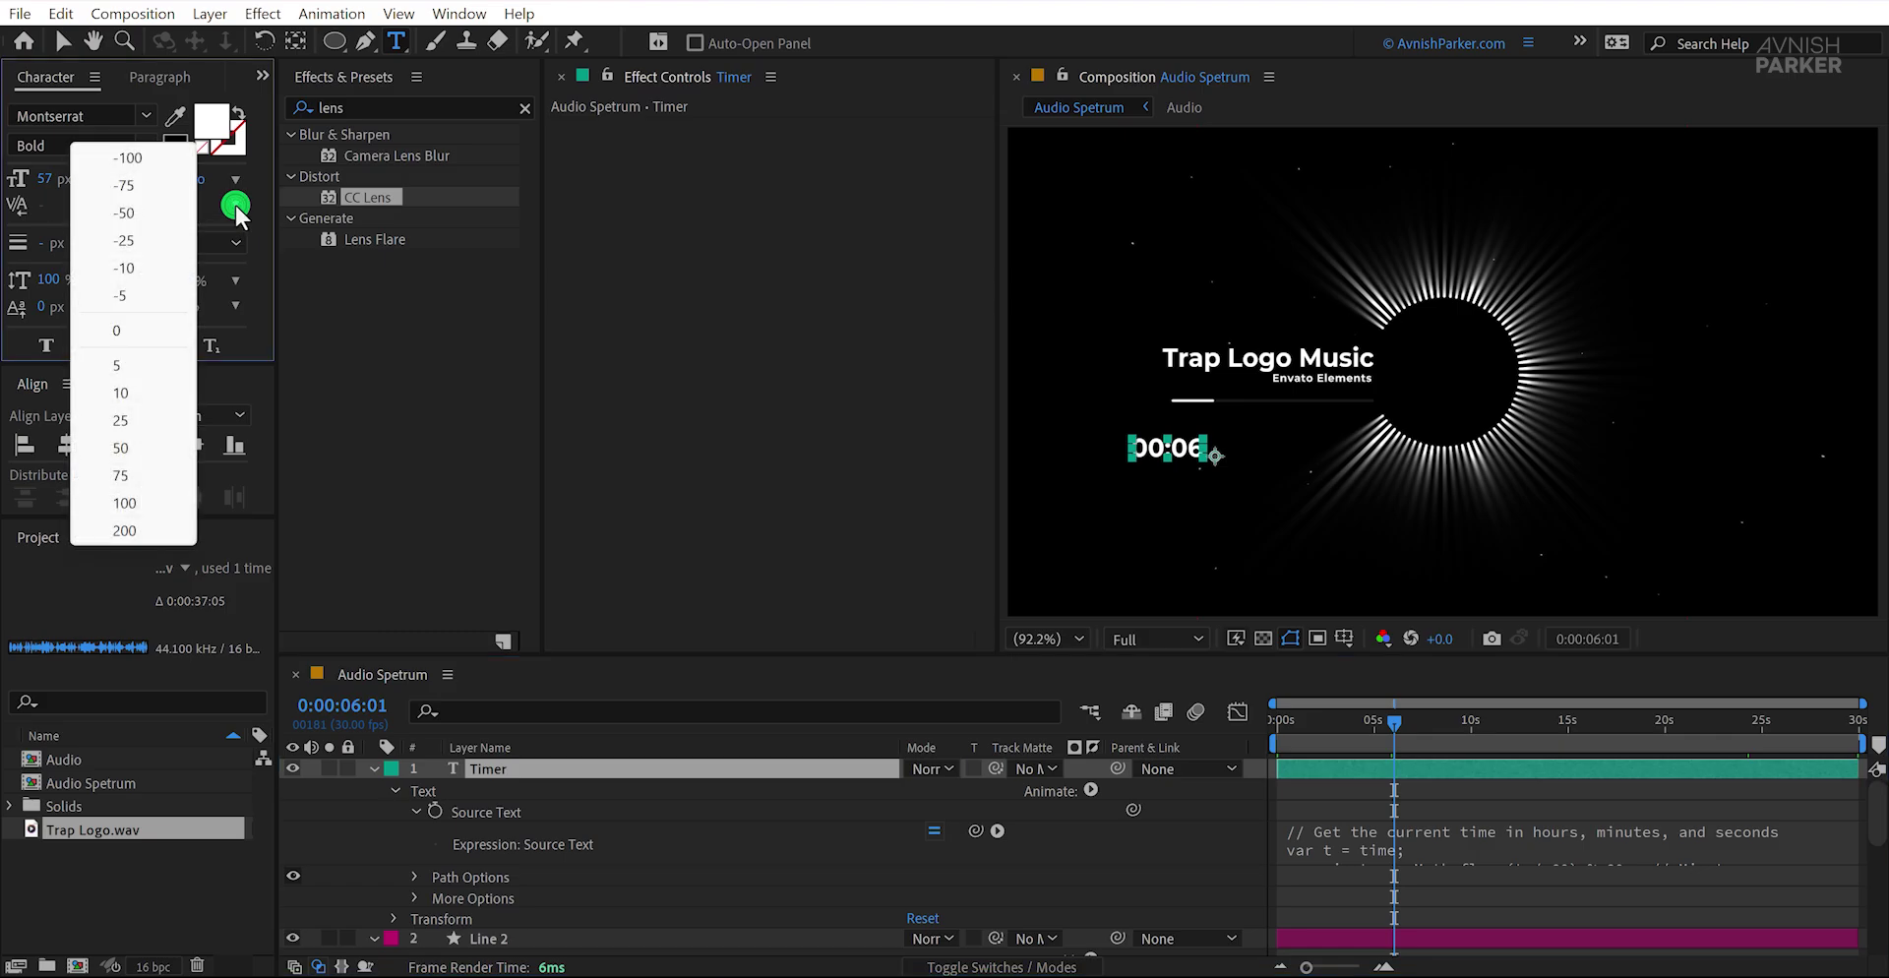
{"action": "left_click", "coordinate": [139, 448]}
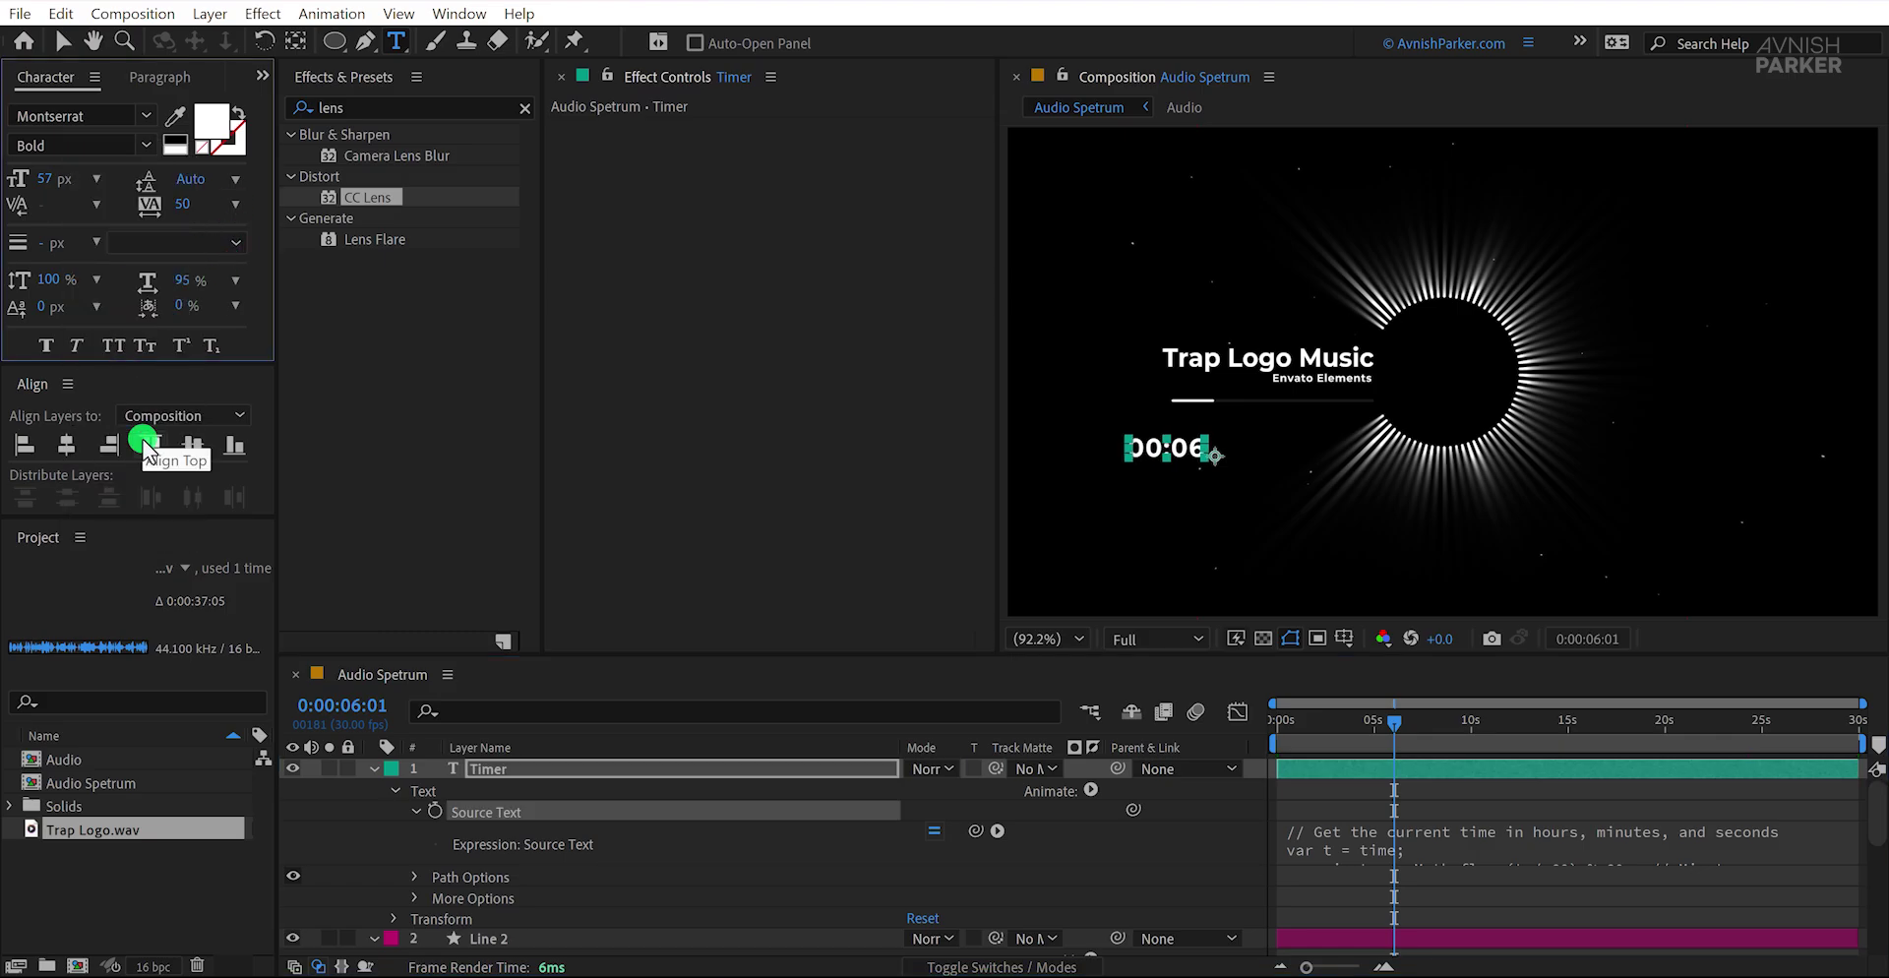
{"action": "left_click", "coordinate": [96, 179]}
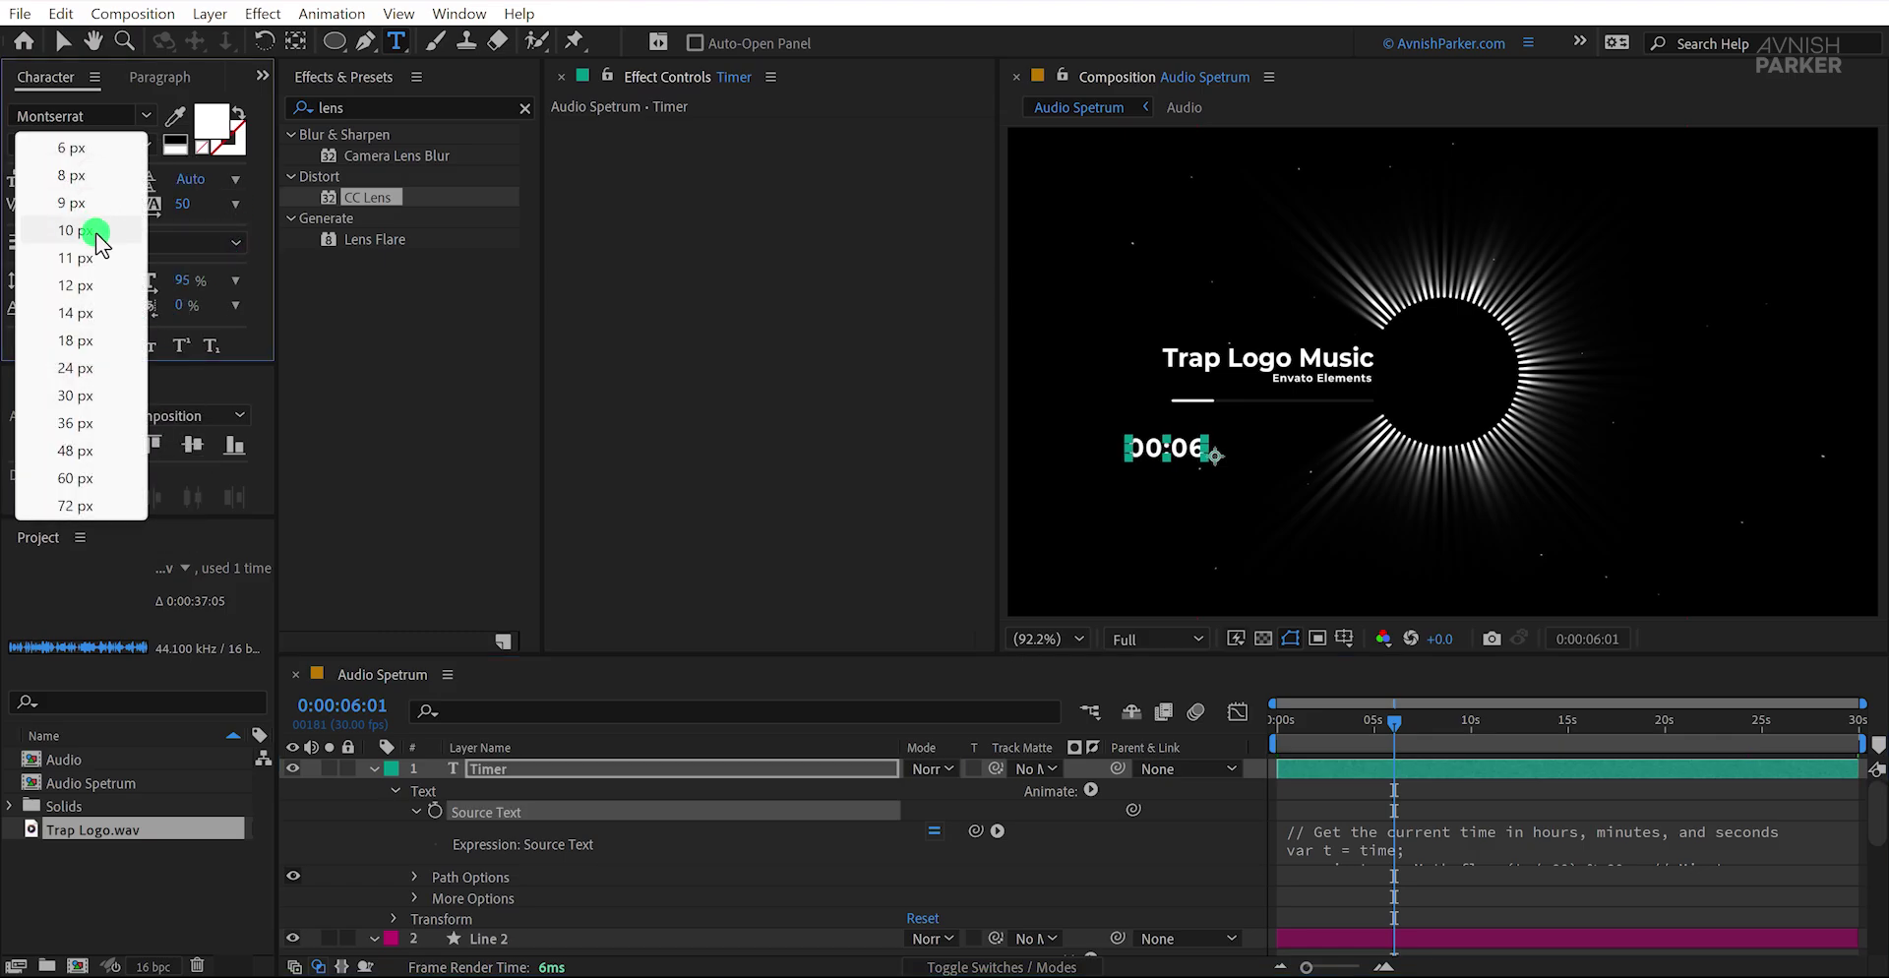
{"action": "left_click", "coordinate": [77, 368]}
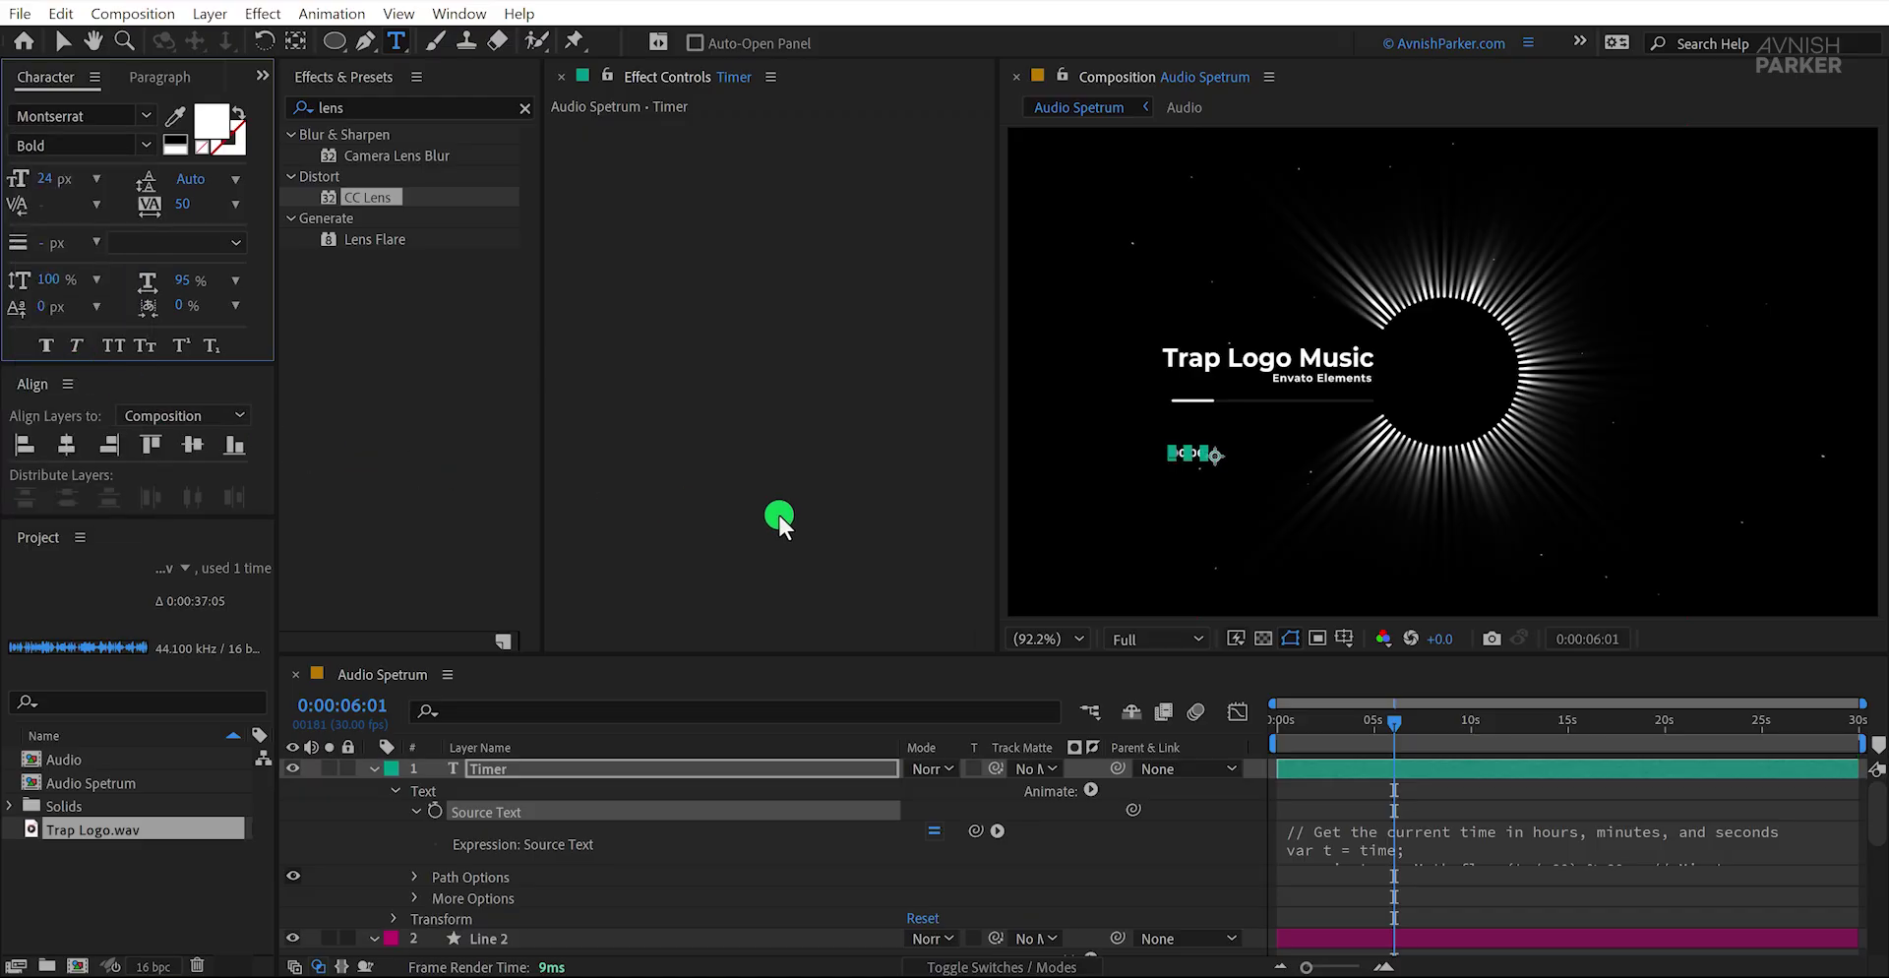
Step: Place the Timer text just below the right end of the progress line, fit the composition in view and preview the timer
{"action": "key", "text": "v"}
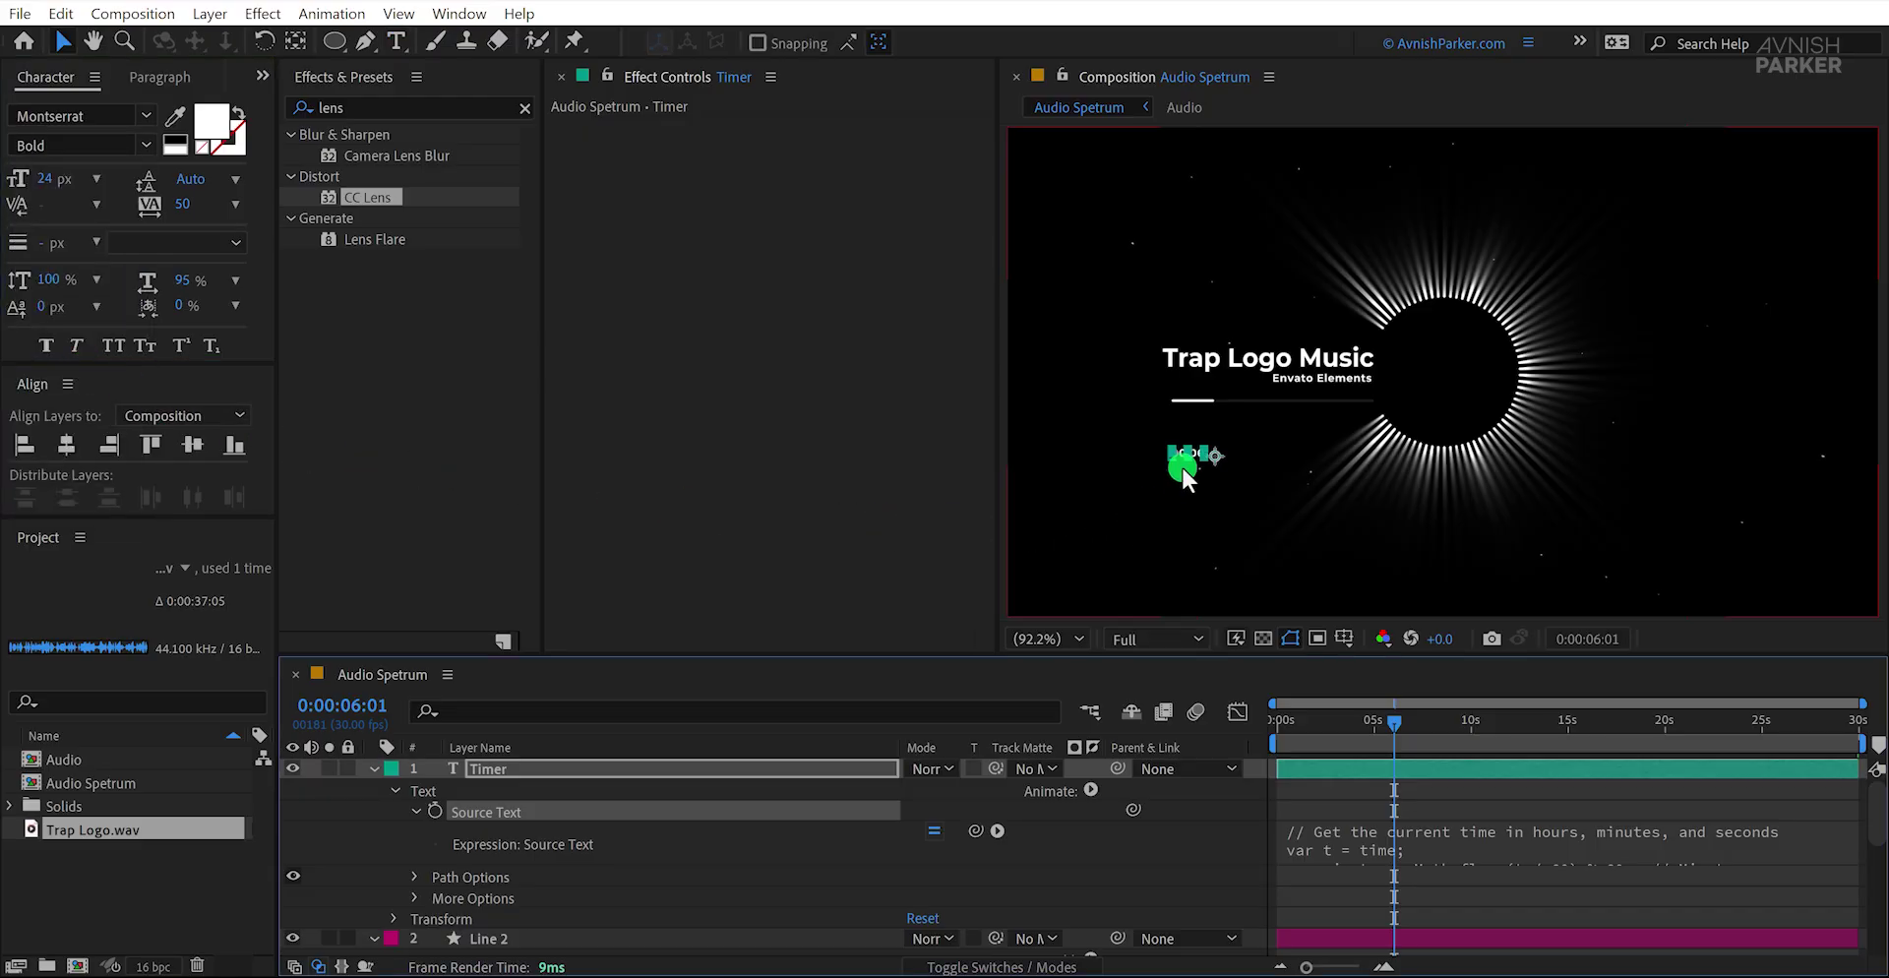
{"action": "key", "text": "slash"}
{"action": "left_click_drag", "start_coordinate": [1192, 462], "coordinate": [1349, 458]}
{"action": "scroll", "coordinate": [1356, 421], "scroll_direction": "up", "scroll_amount": 1}
{"action": "key", "text": "space"}
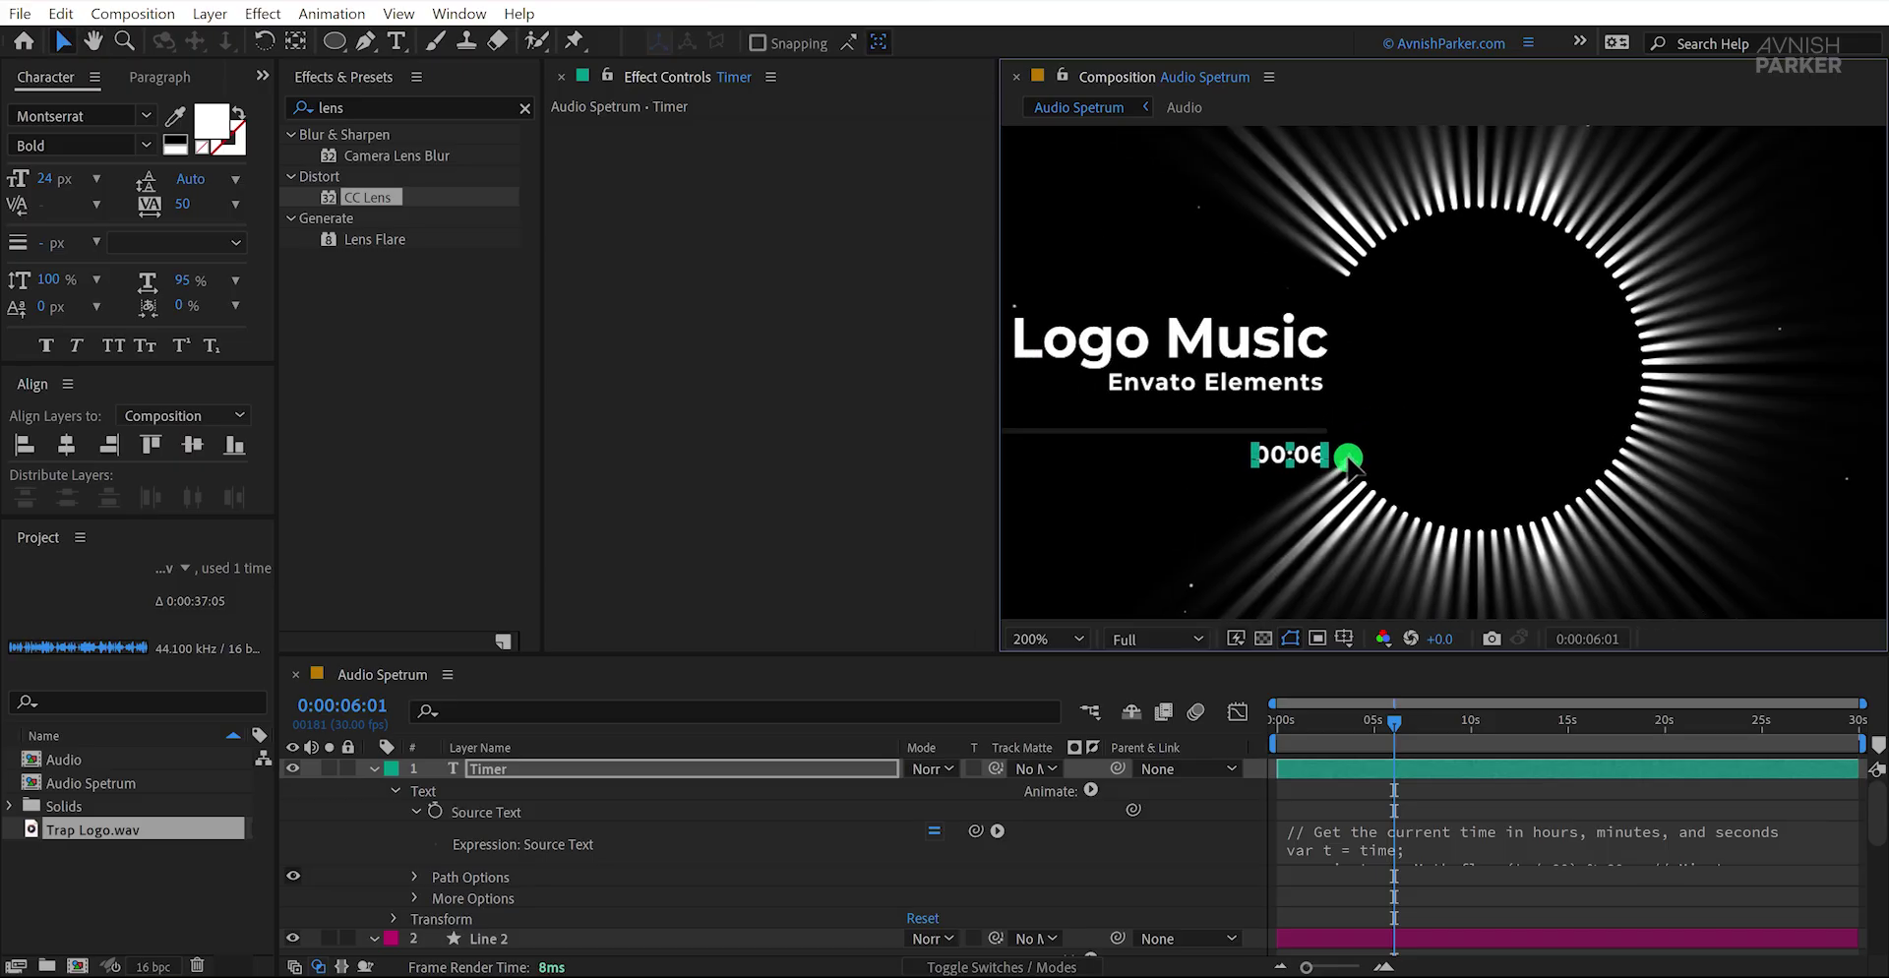
{"action": "left_click", "coordinate": [1243, 832]}
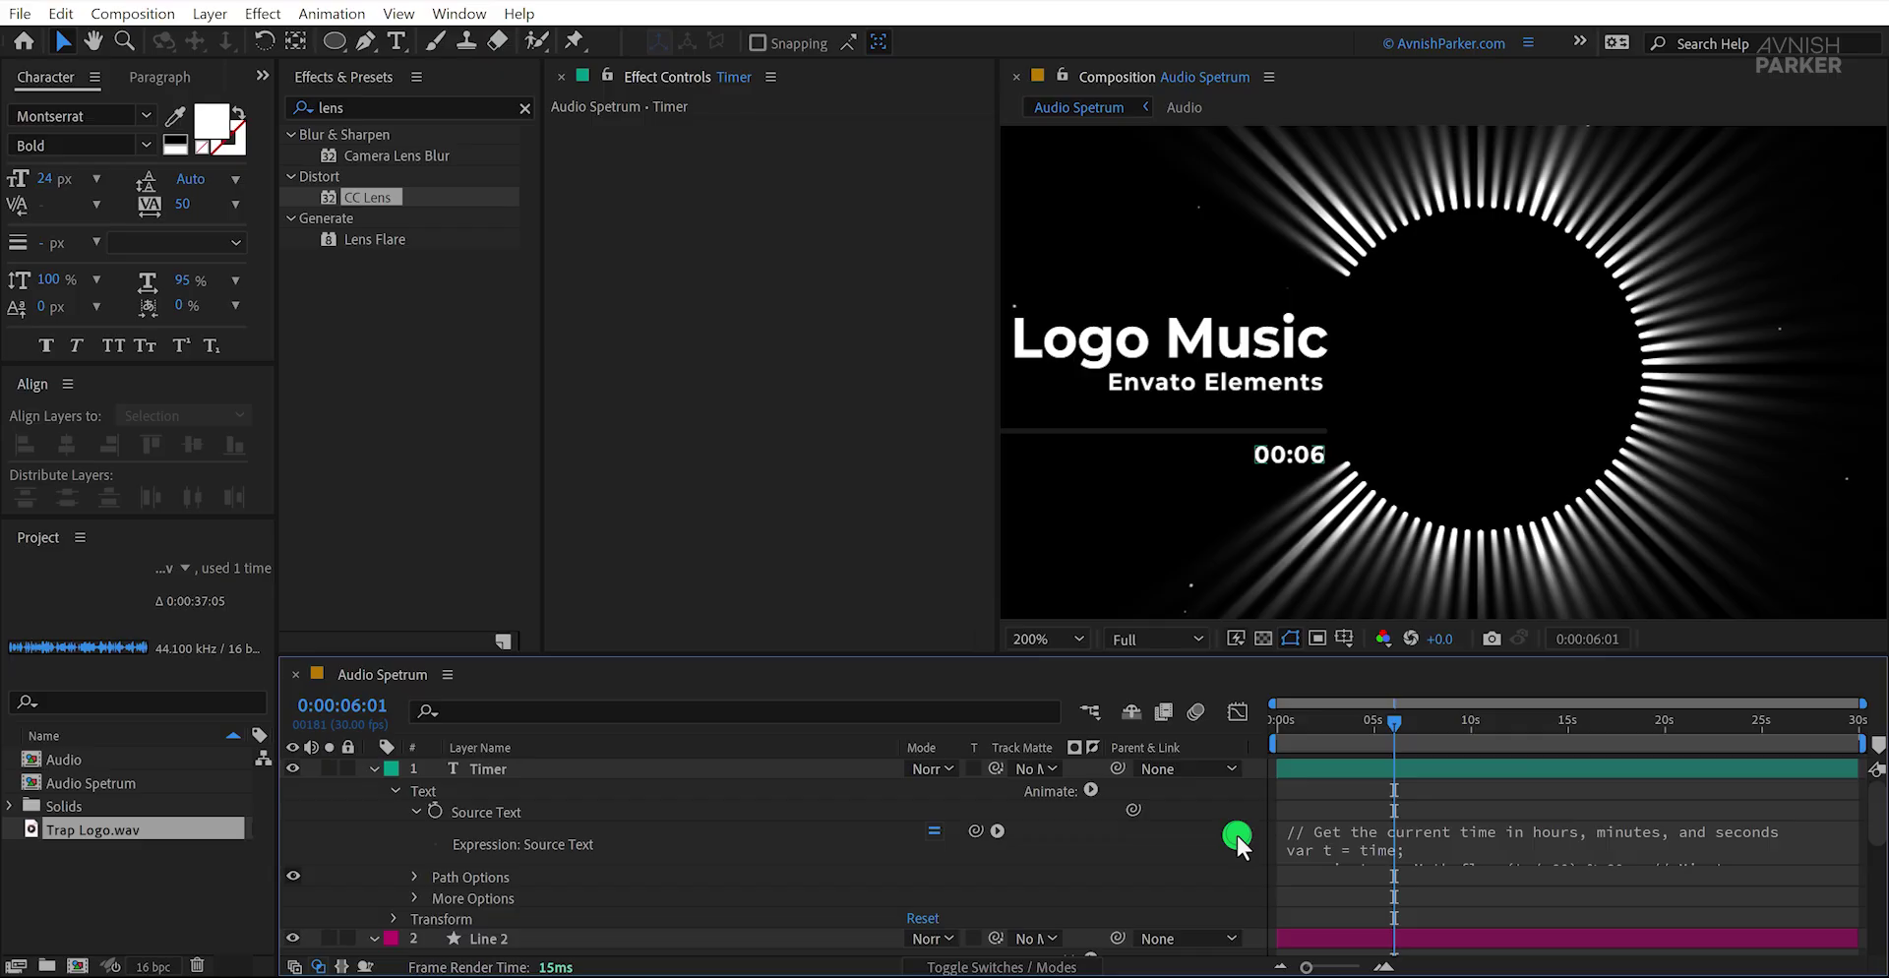
{"action": "left_click_drag", "start_coordinate": [1324, 716], "coordinate": [1561, 740]}
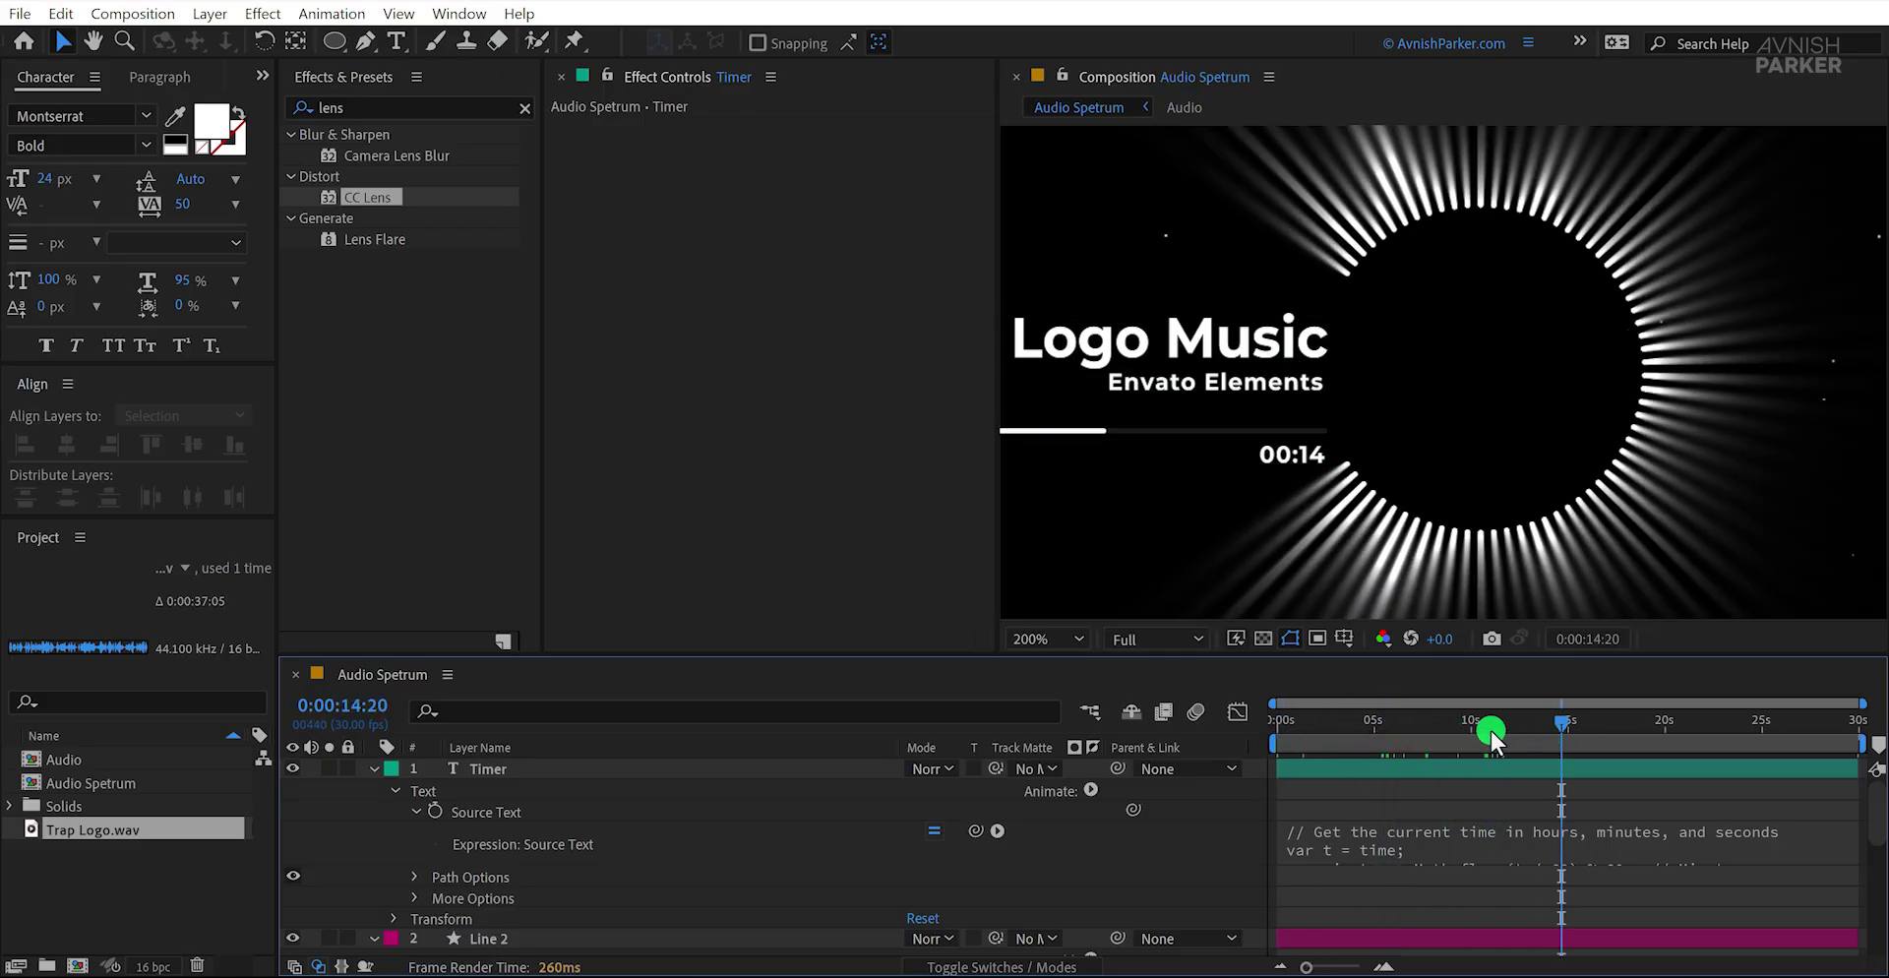
{"action": "left_click", "coordinate": [1067, 638]}
{"action": "left_click", "coordinate": [1031, 232]}
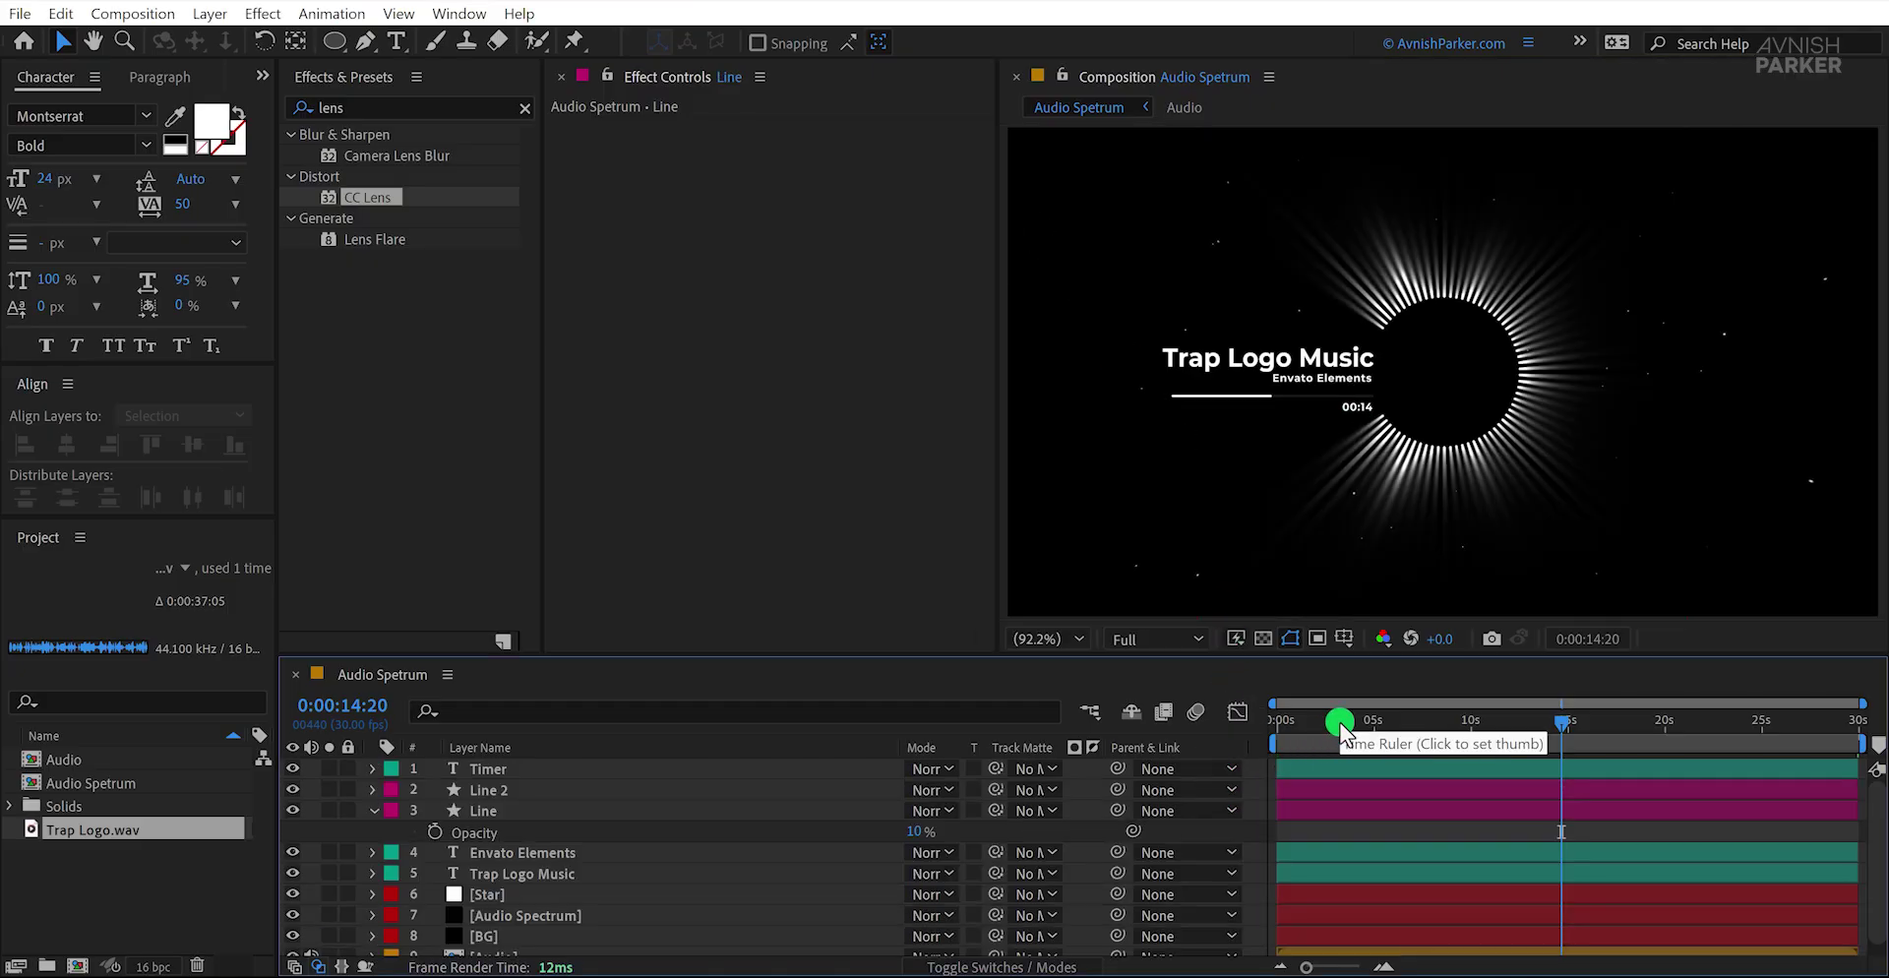
{"action": "left_click", "coordinate": [1340, 722]}
{"action": "left_click_drag", "start_coordinate": [1339, 723], "coordinate": [1547, 735]}
Step: Select all layers from Timer through Trap Logo Music, nudge them slightly upward and check the layout by scrubbing
{"action": "left_click", "coordinate": [486, 772]}
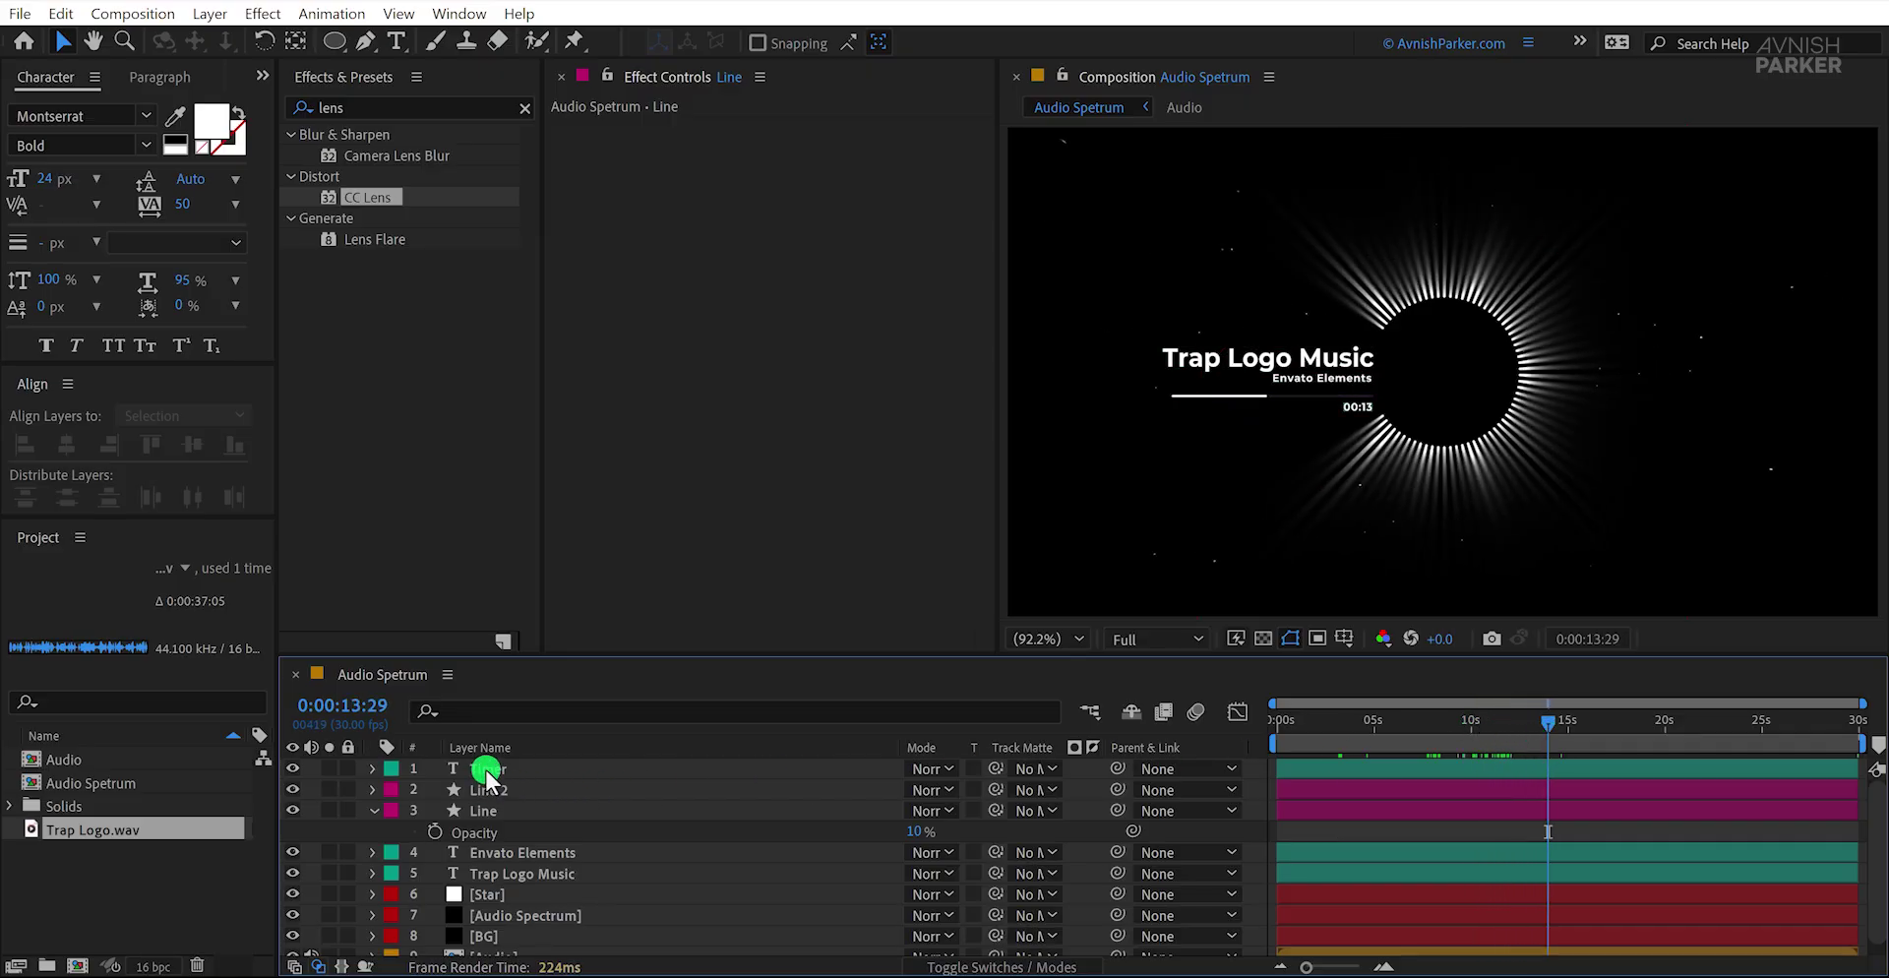
{"action": "left_click", "coordinate": [522, 870], "text": "shift"}
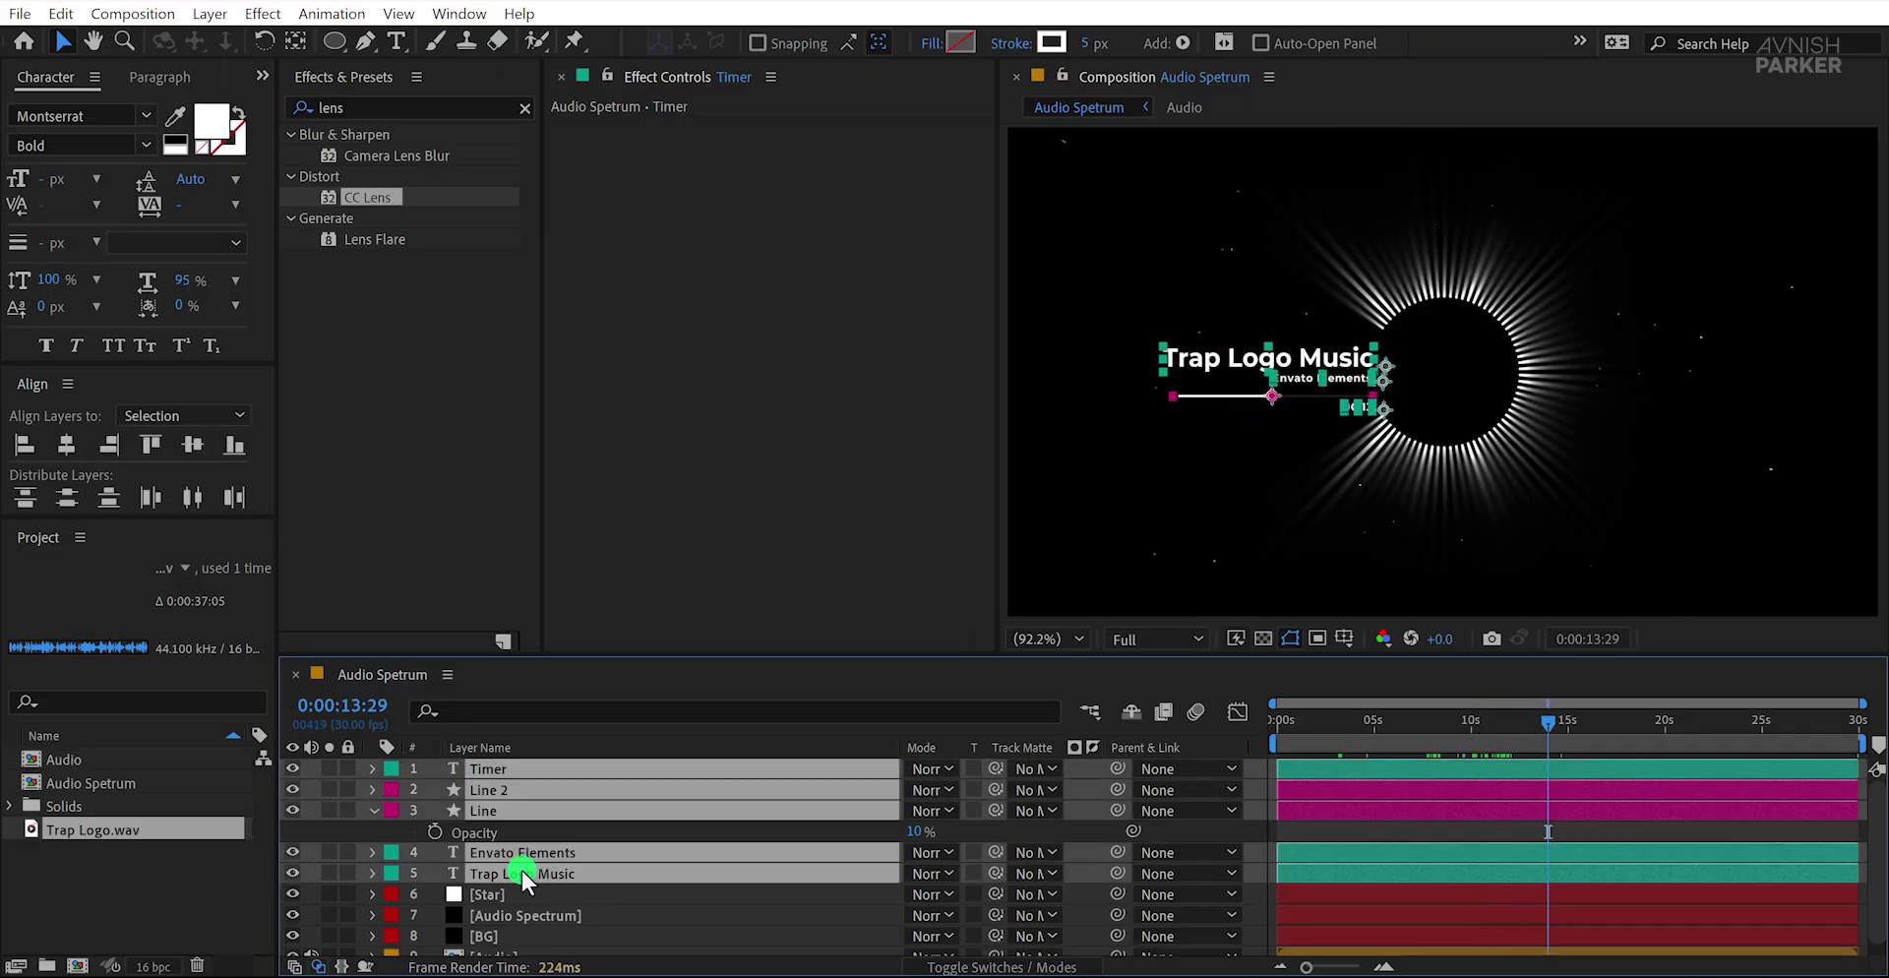
{"action": "left_click", "coordinate": [1258, 839]}
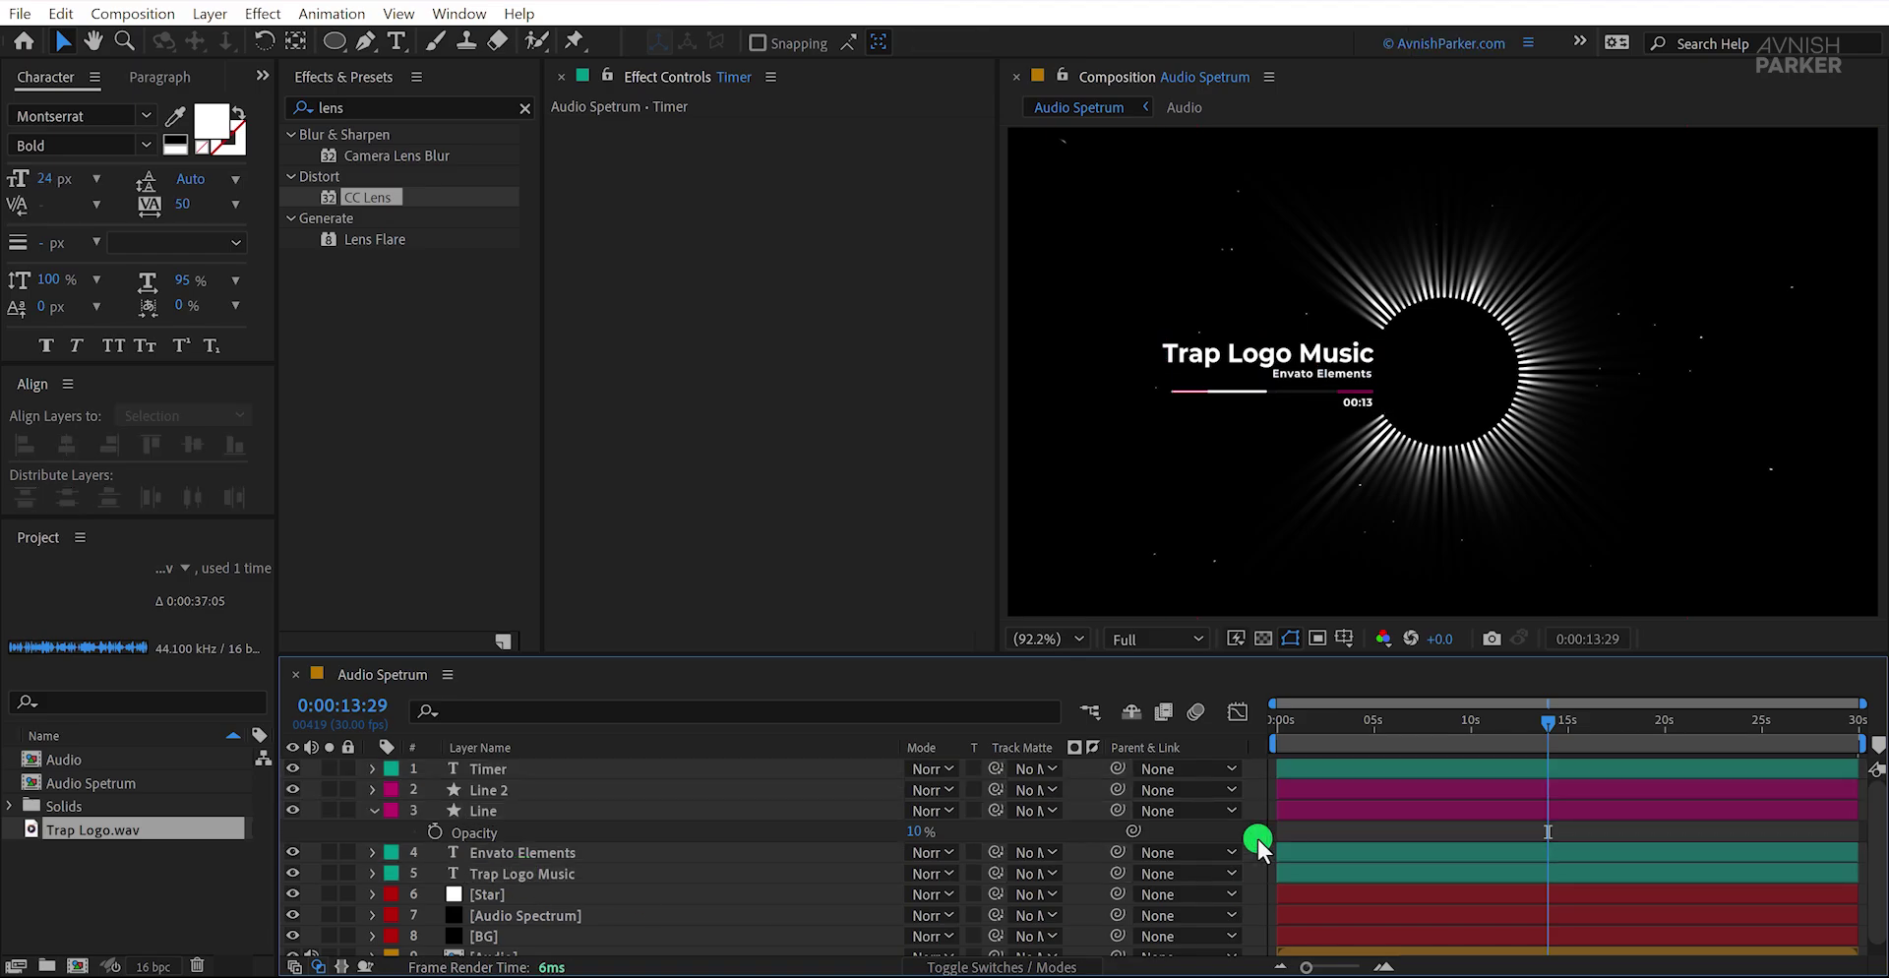
{"action": "left_click_drag", "start_coordinate": [1409, 736], "coordinate": [1527, 729]}
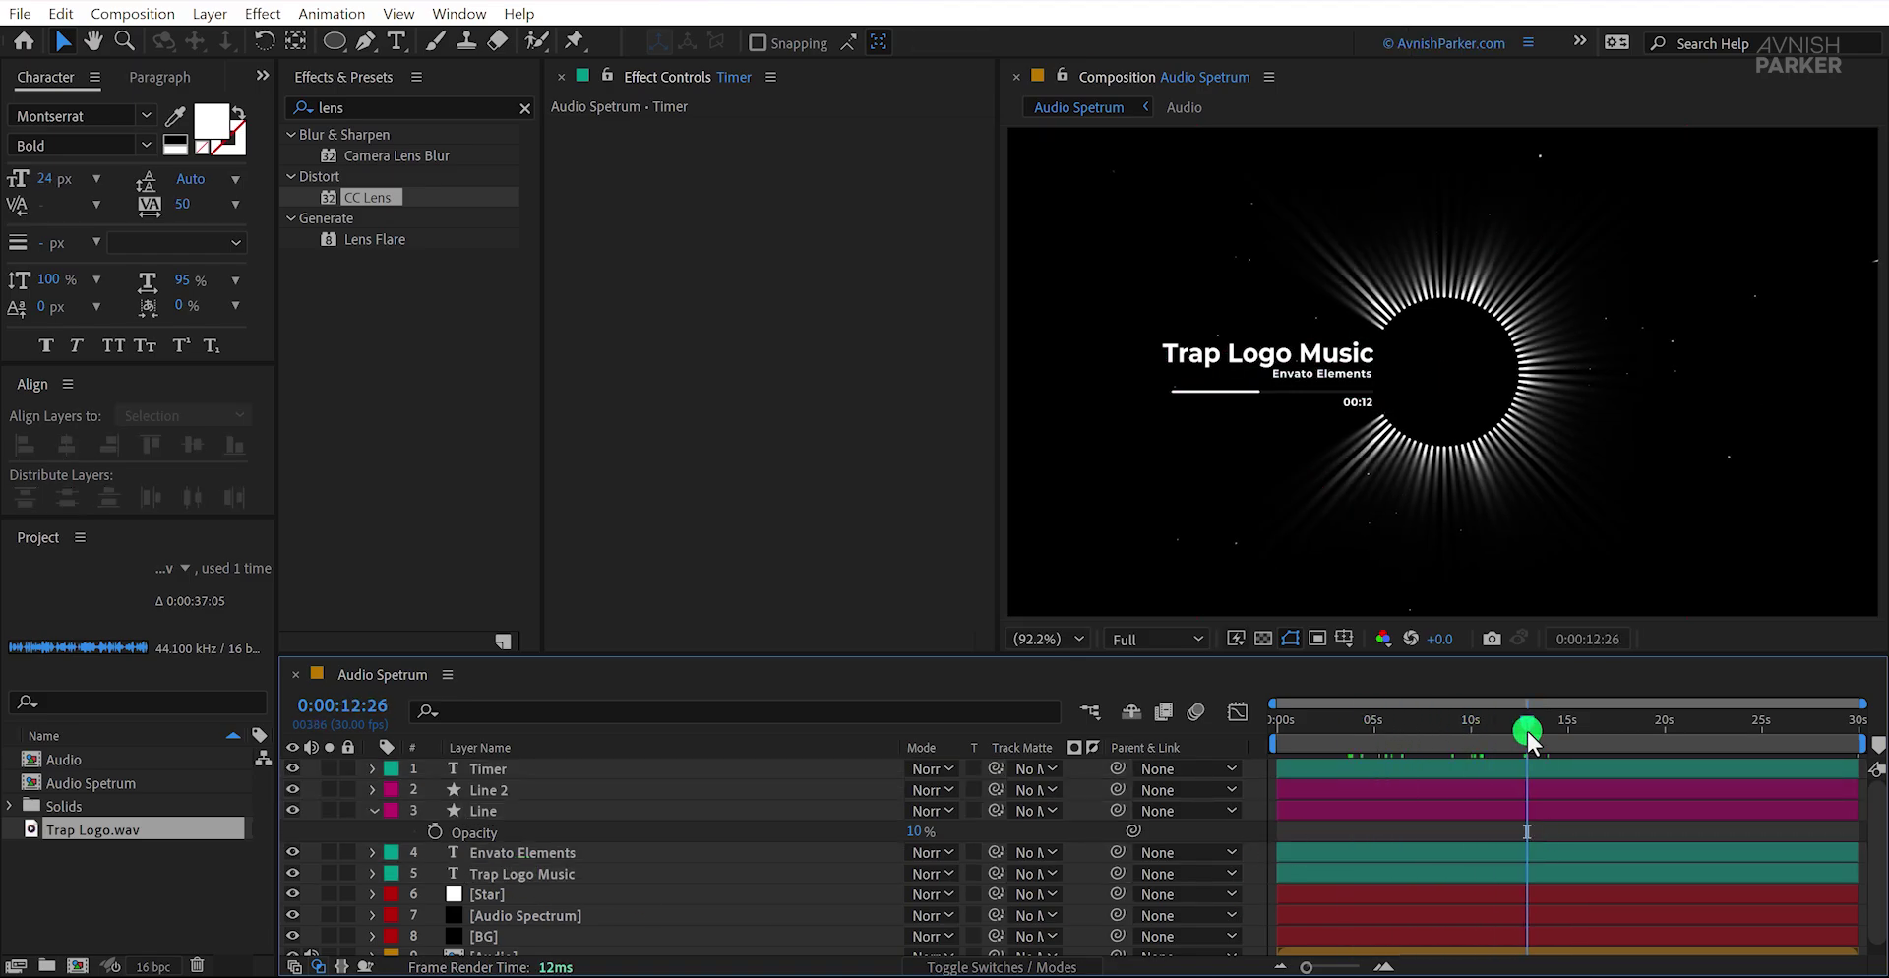
Step: Convert the Audio layer's sound to keyframes and reveal the keyframes on the resulting amplitude layer
{"action": "scroll", "coordinate": [551, 886], "scroll_direction": "down", "scroll_amount": 1}
{"action": "left_click", "coordinate": [541, 942]}
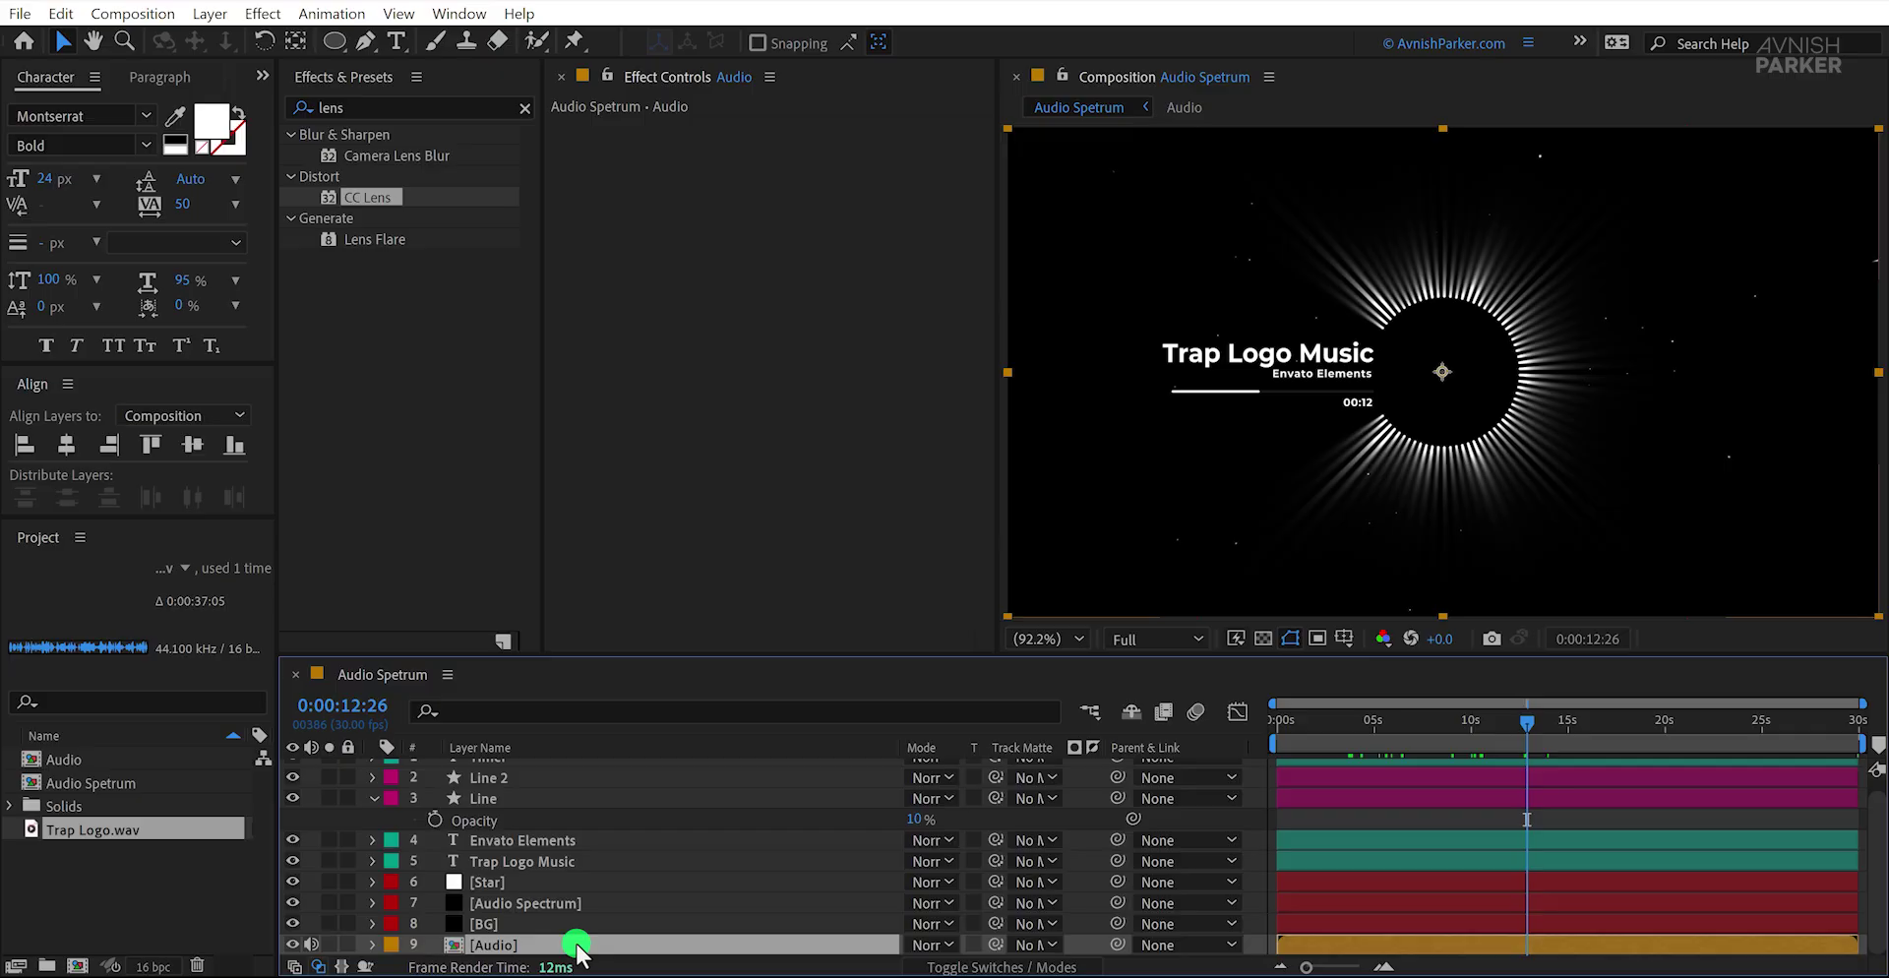
{"action": "right_click", "coordinate": [589, 948]}
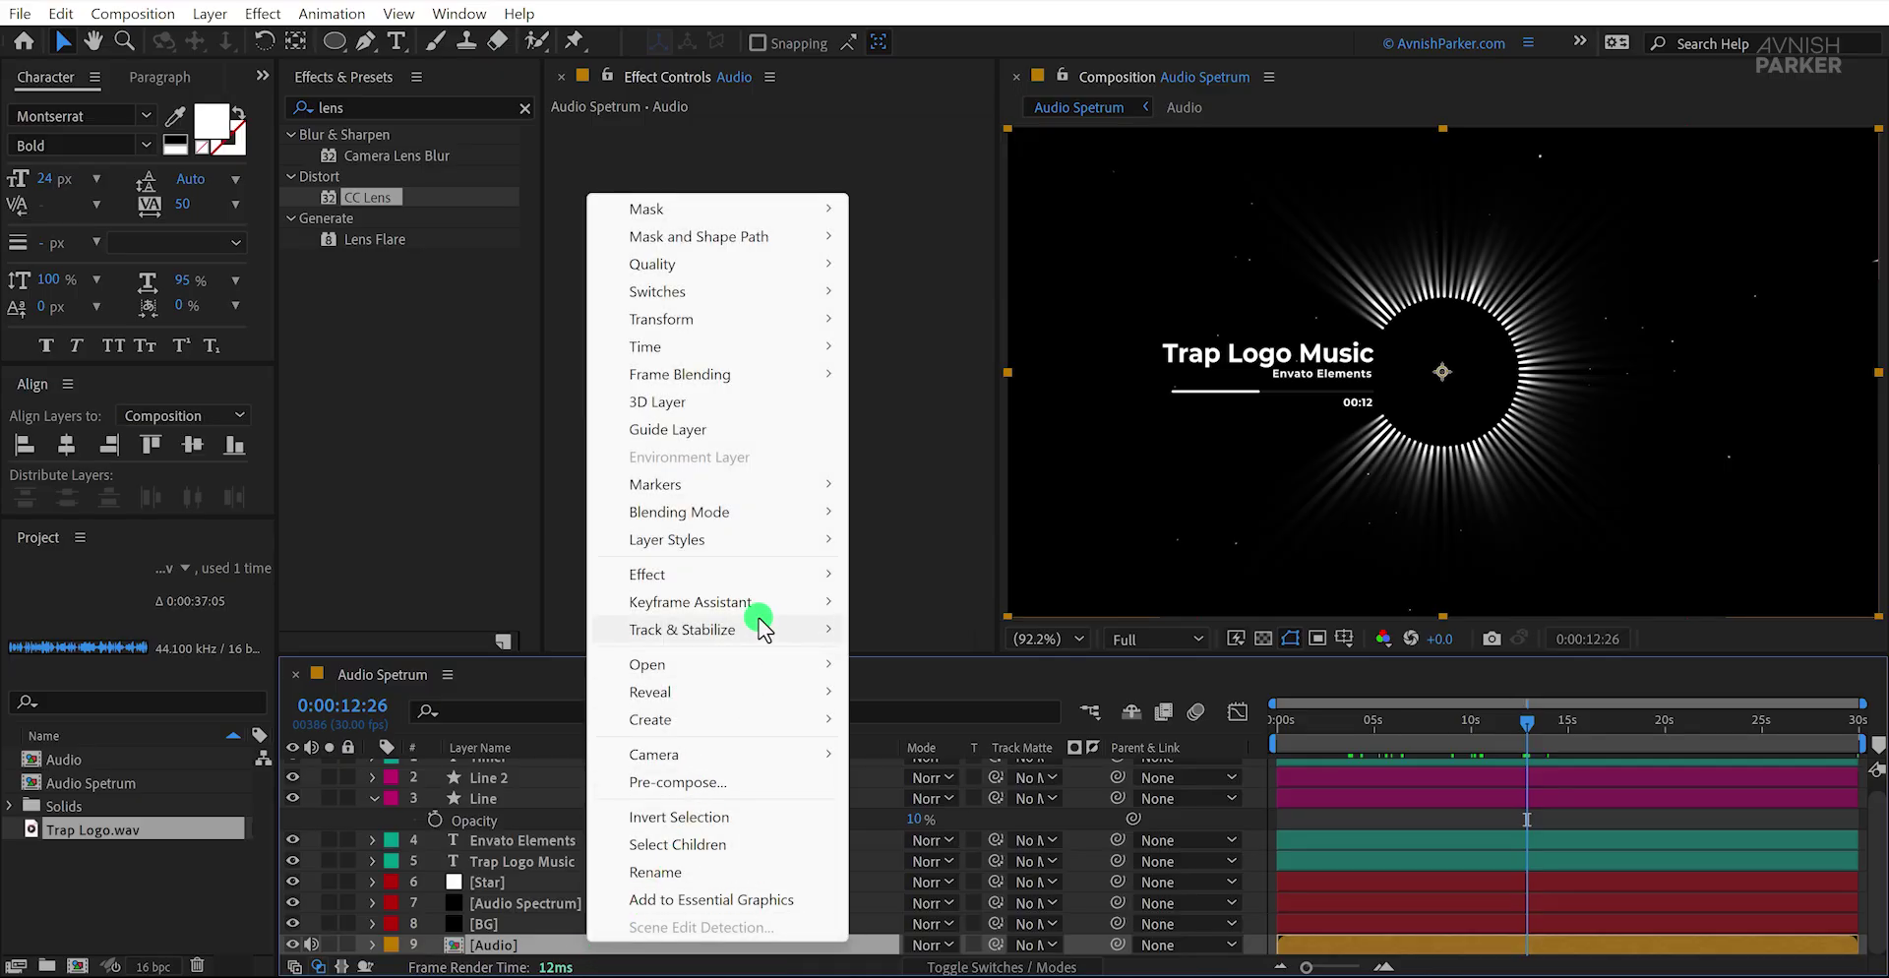
{"action": "mouse_move", "coordinate": [762, 612]}
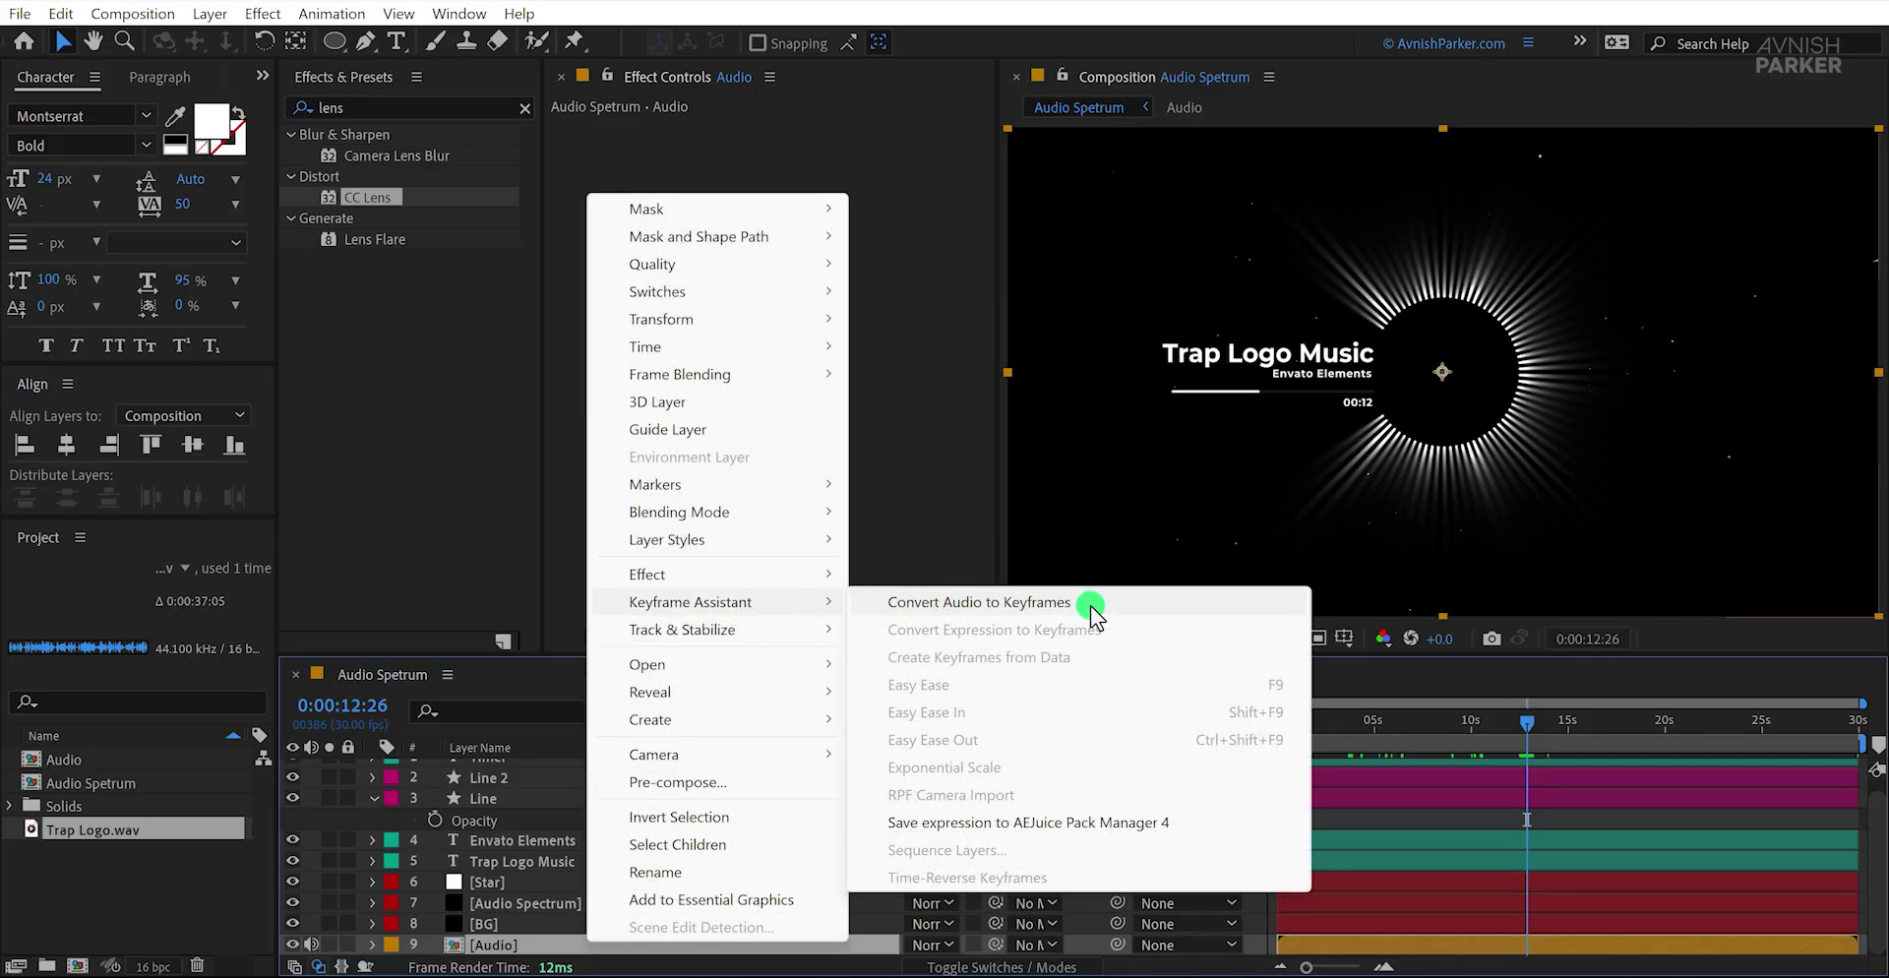
{"action": "left_click", "coordinate": [1088, 603]}
{"action": "scroll", "coordinate": [610, 862], "scroll_direction": "up", "scroll_amount": 1}
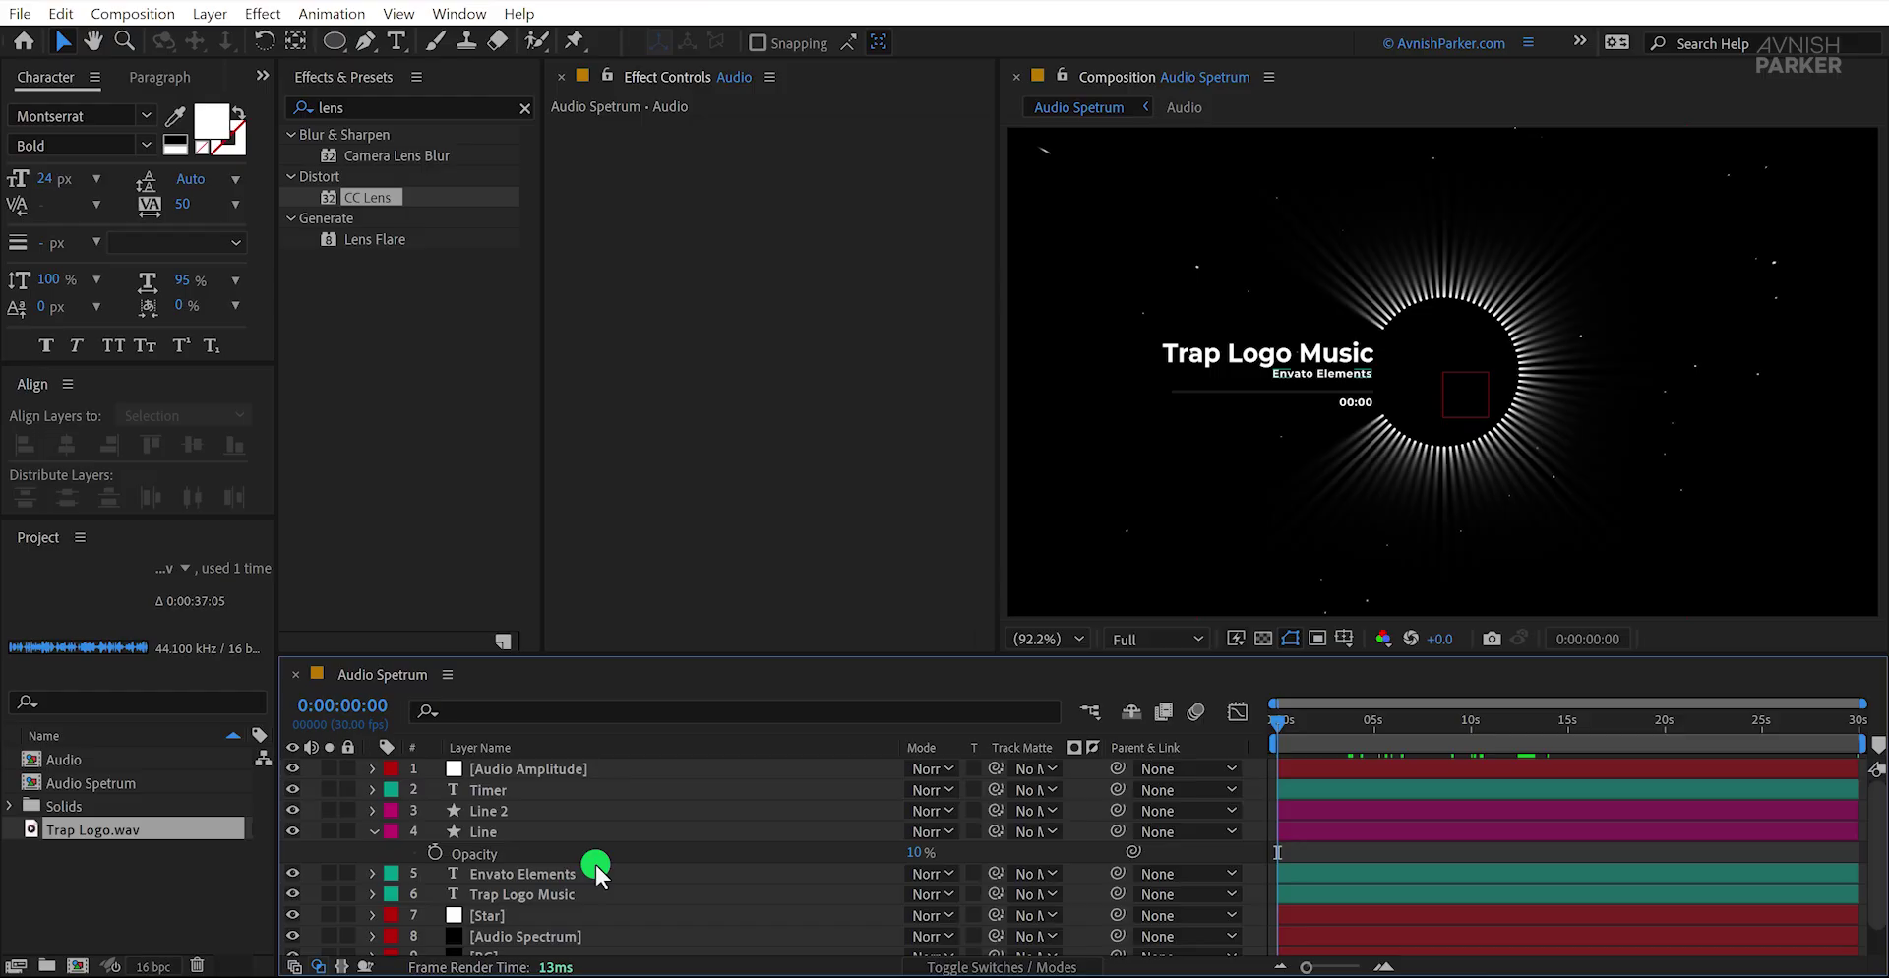
{"action": "left_click", "coordinate": [590, 778]}
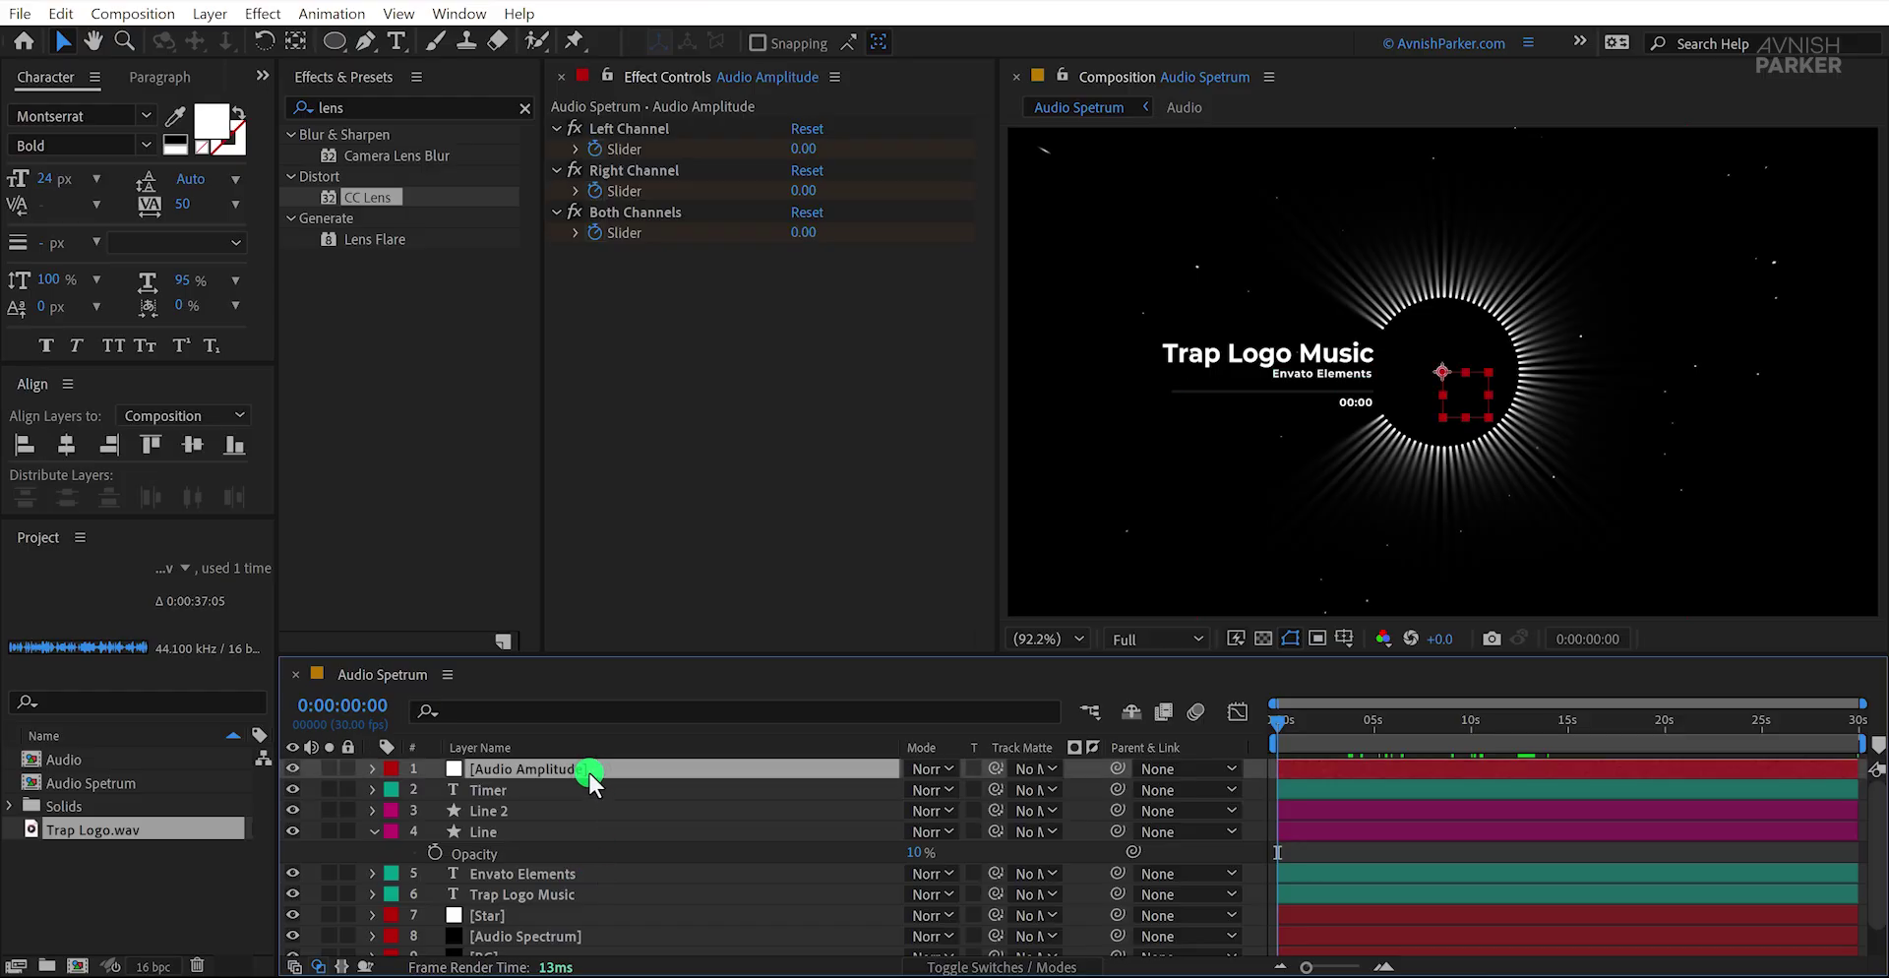
{"action": "key", "text": "u"}
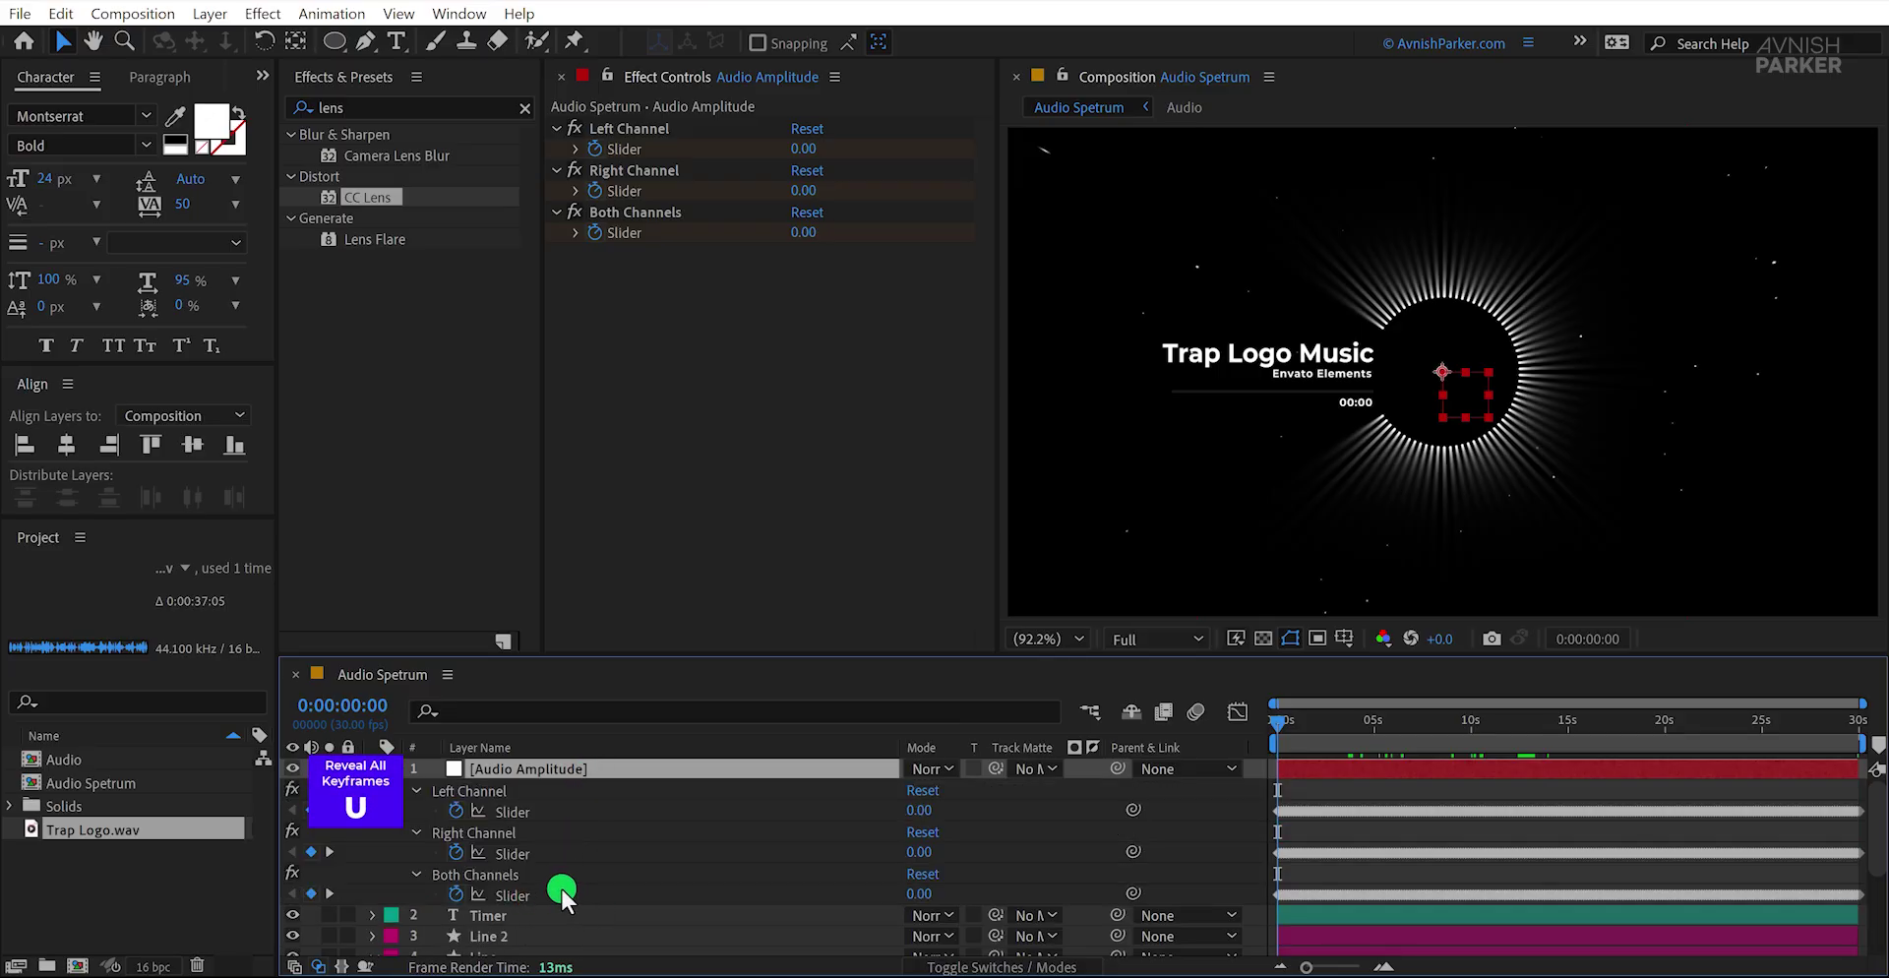
Step: Reveal the Audio Spectrum layer's Scale property, copy the entire bass-reactive scale expression from Notepad, and return to that layer
{"action": "scroll", "coordinate": [562, 891], "scroll_direction": "down", "scroll_amount": 3}
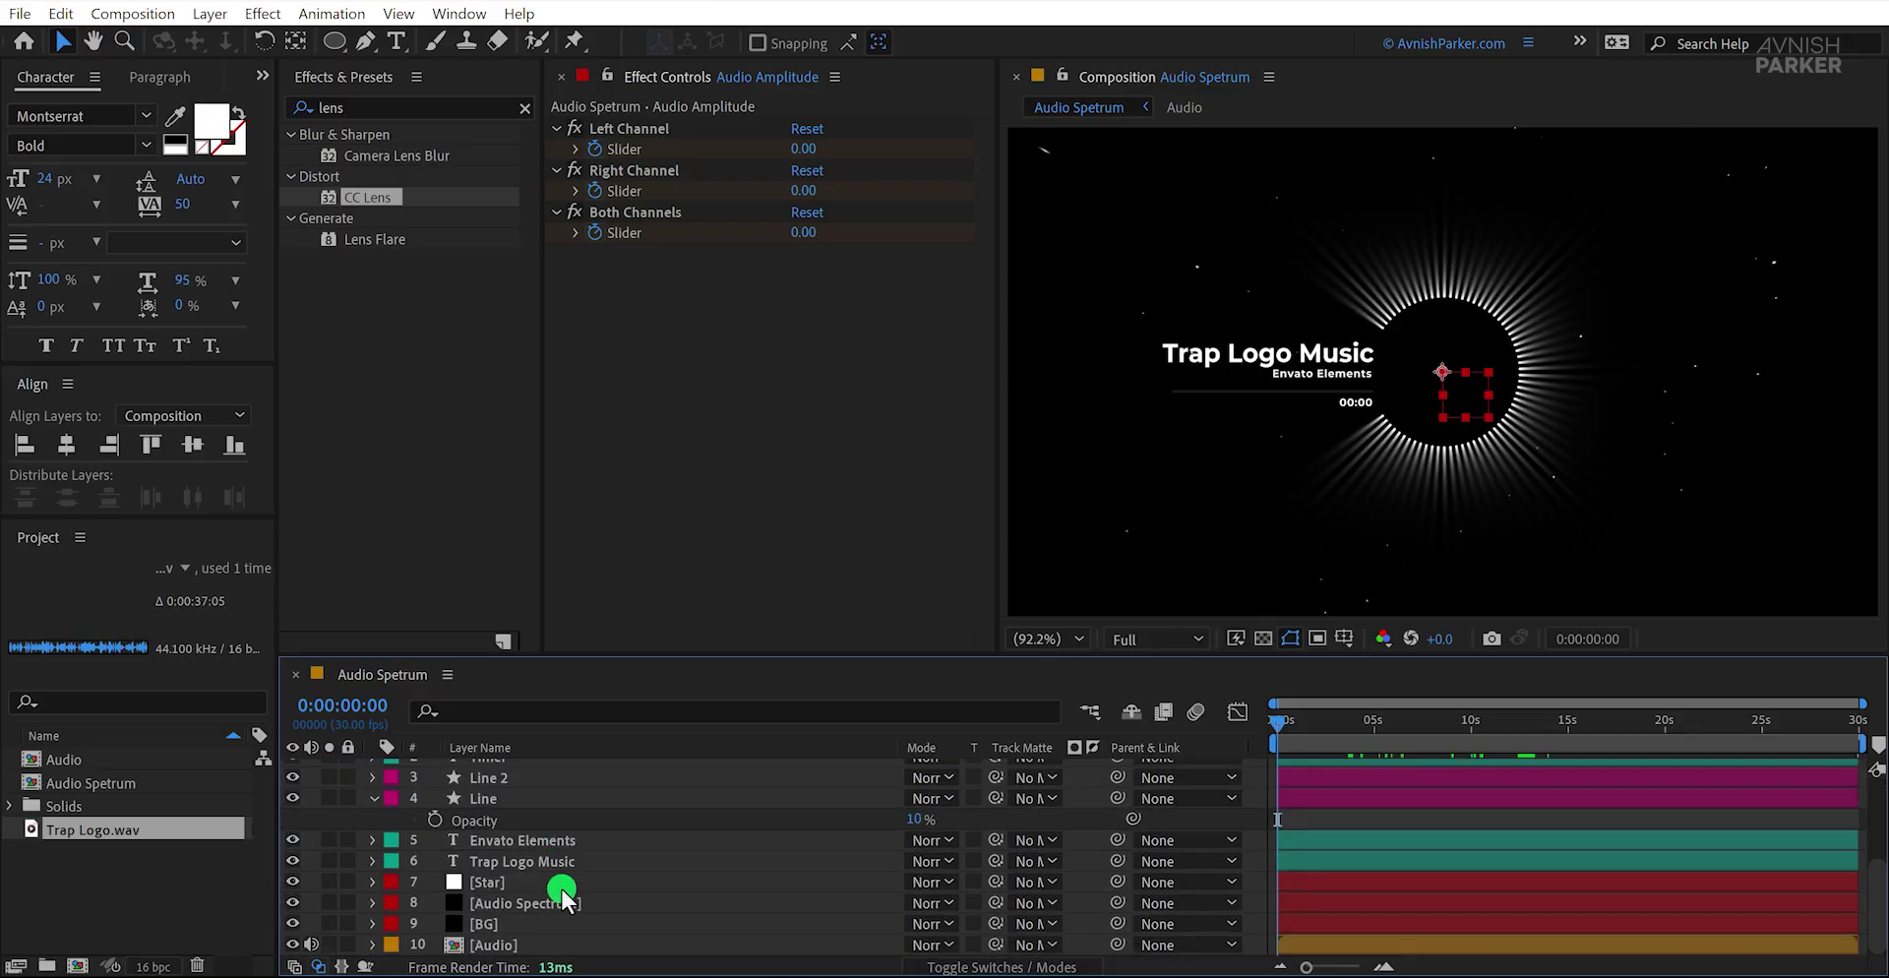
{"action": "left_click", "coordinate": [599, 900]}
{"action": "key", "text": "s"}
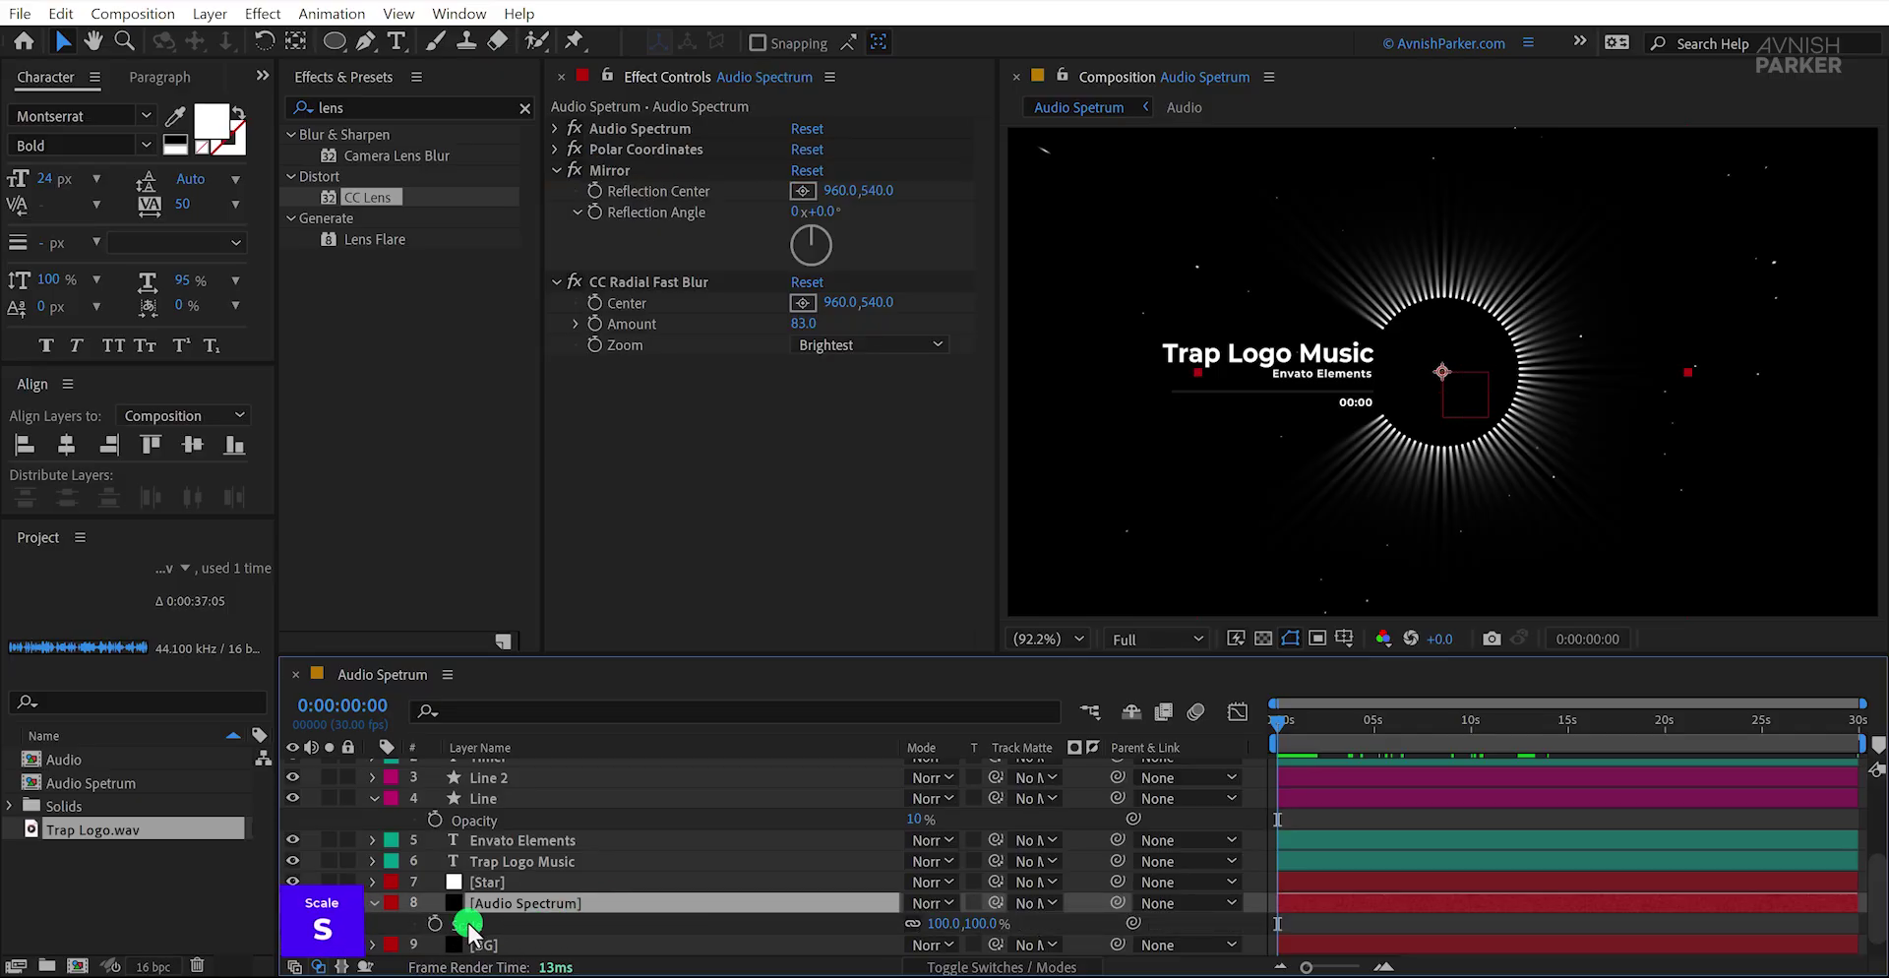
{"action": "key", "text": "alt+Tab"}
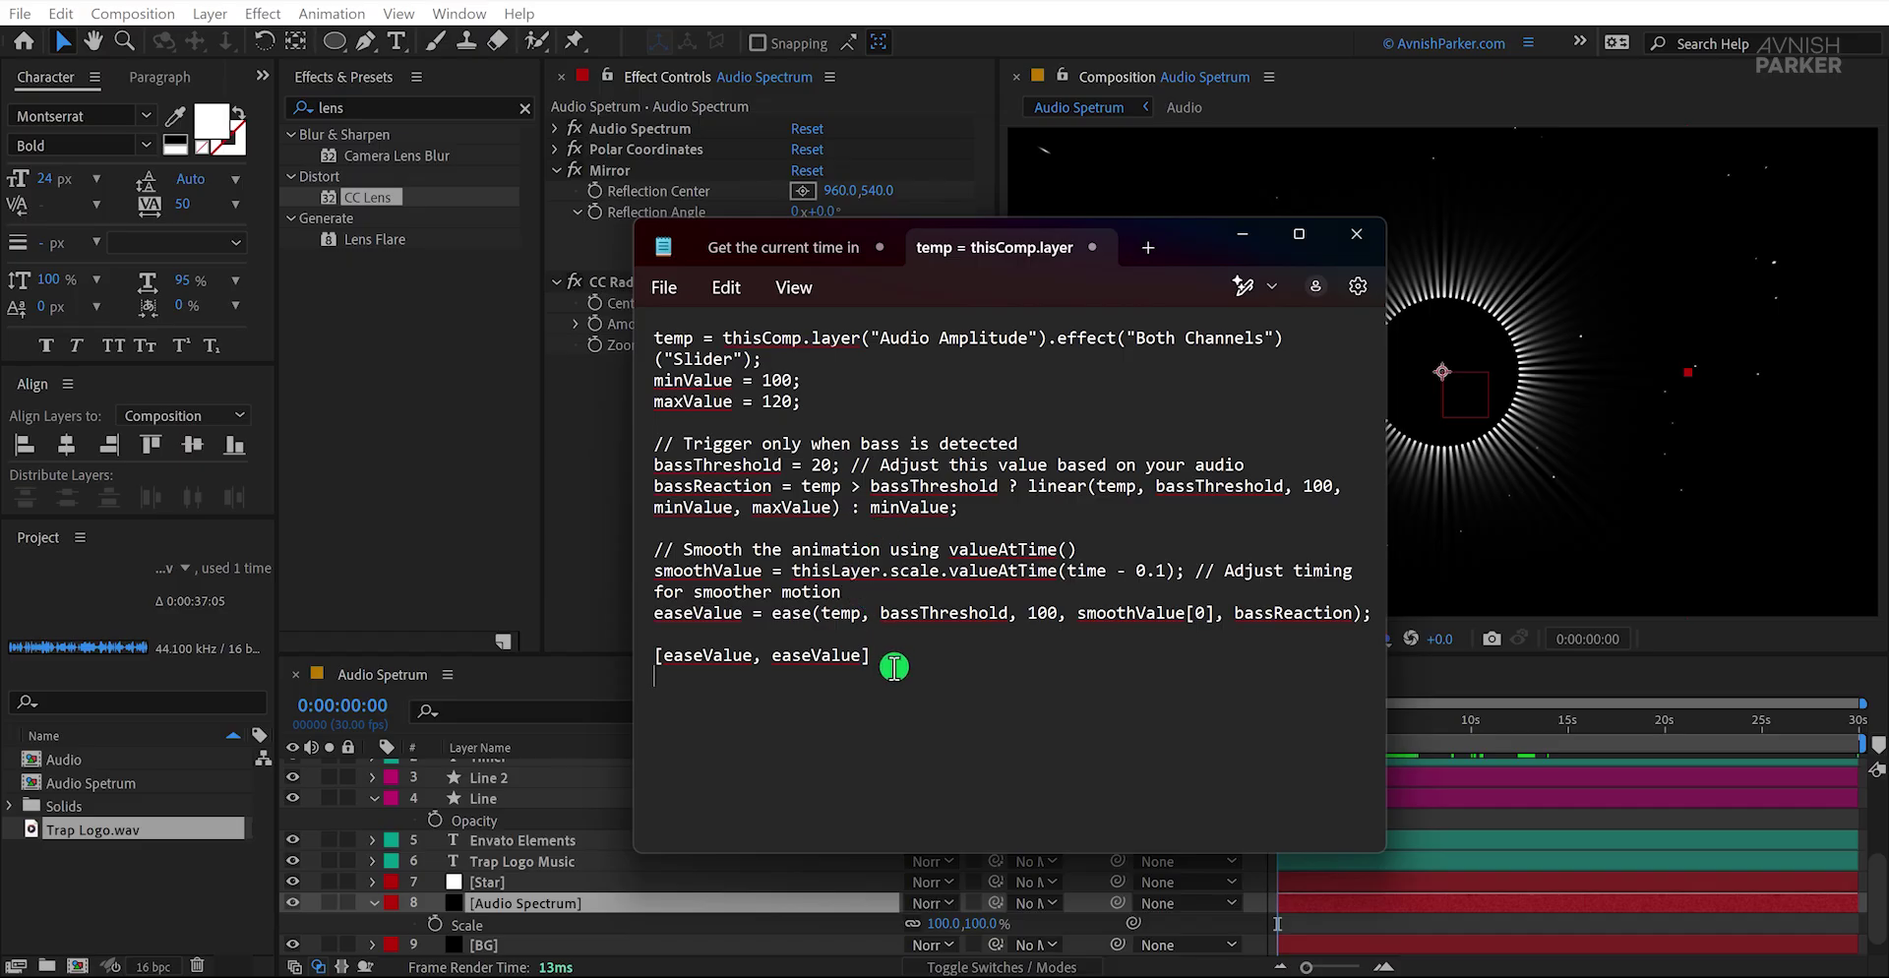
{"action": "key", "text": "ctrl+a"}
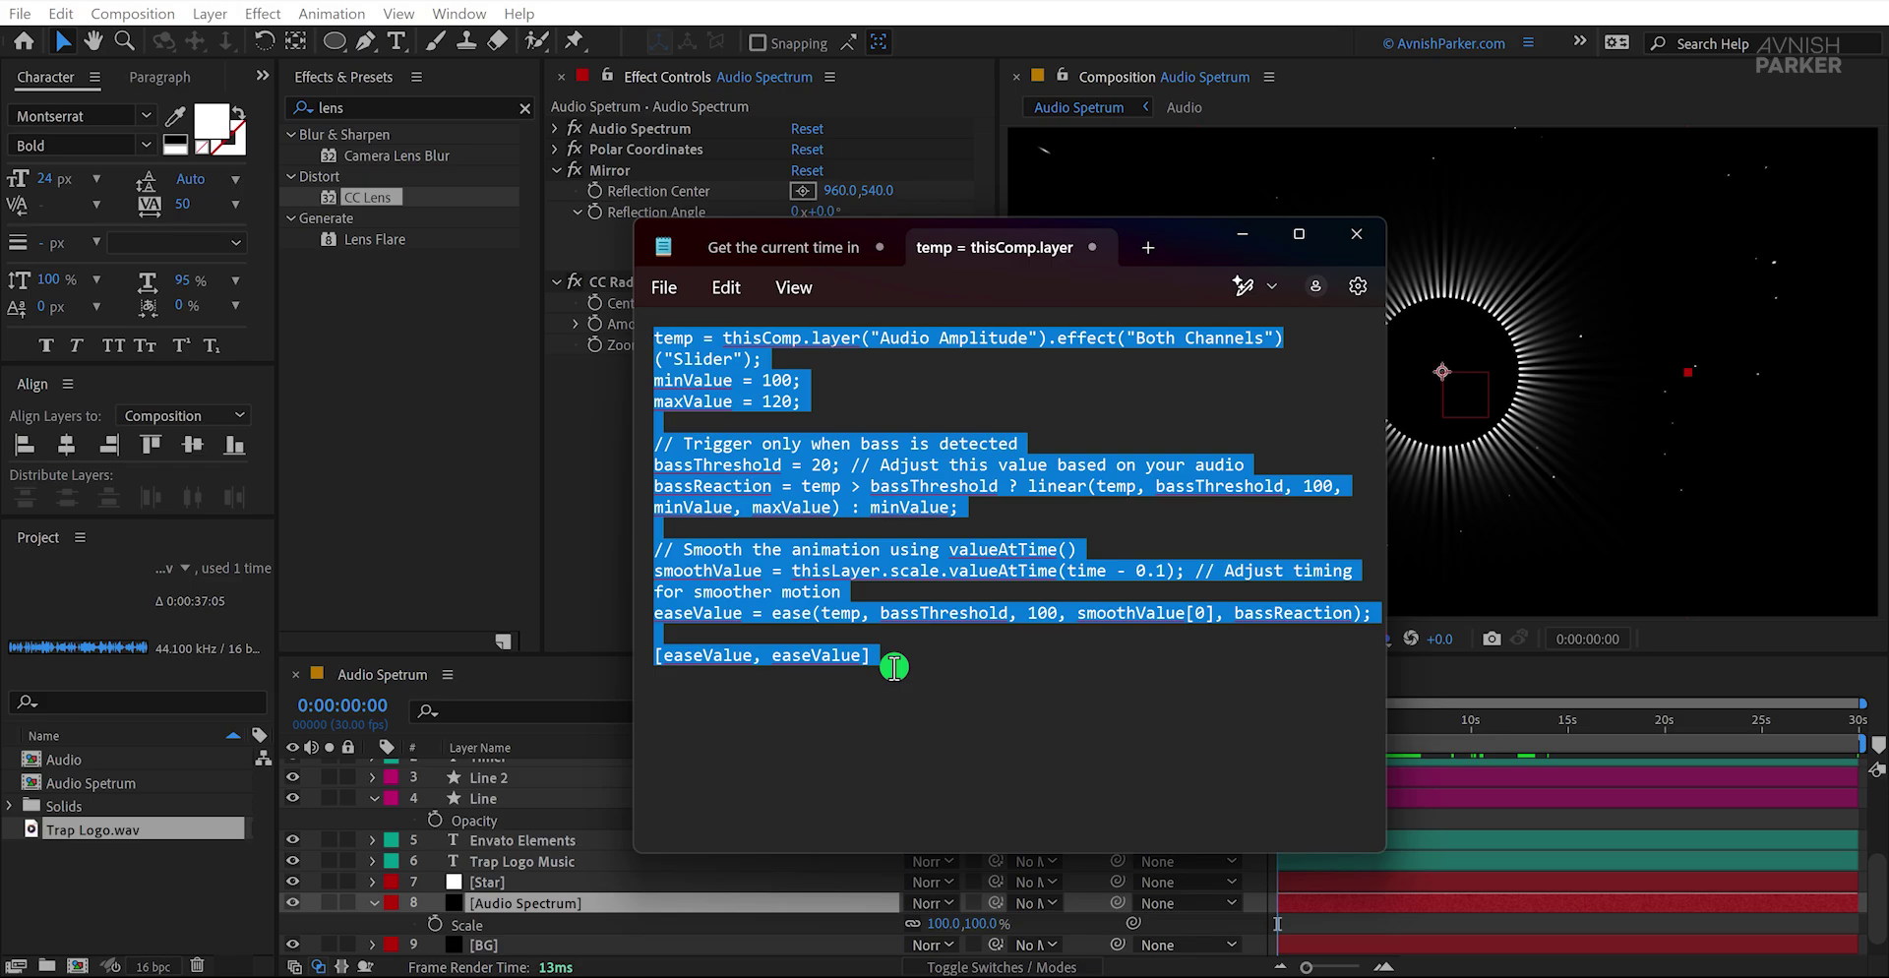
{"action": "right_click", "coordinate": [839, 600]}
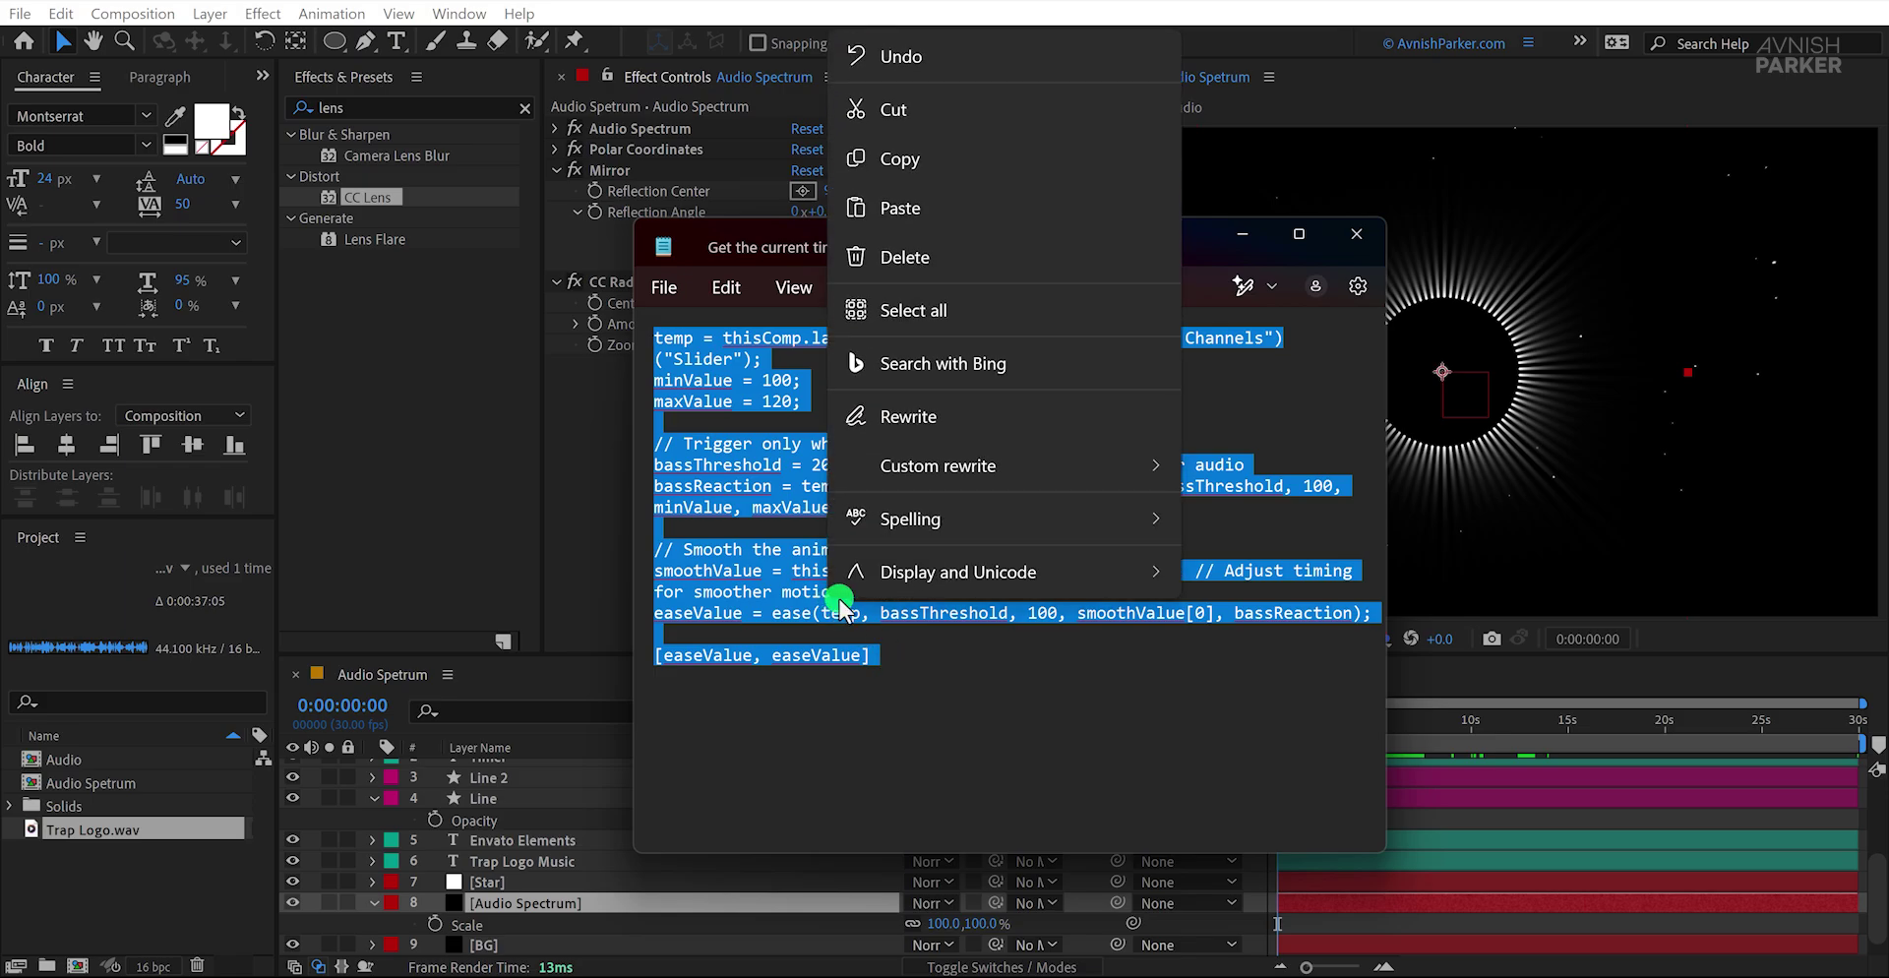
{"action": "left_click", "coordinate": [964, 162]}
{"action": "left_click", "coordinate": [532, 905]}
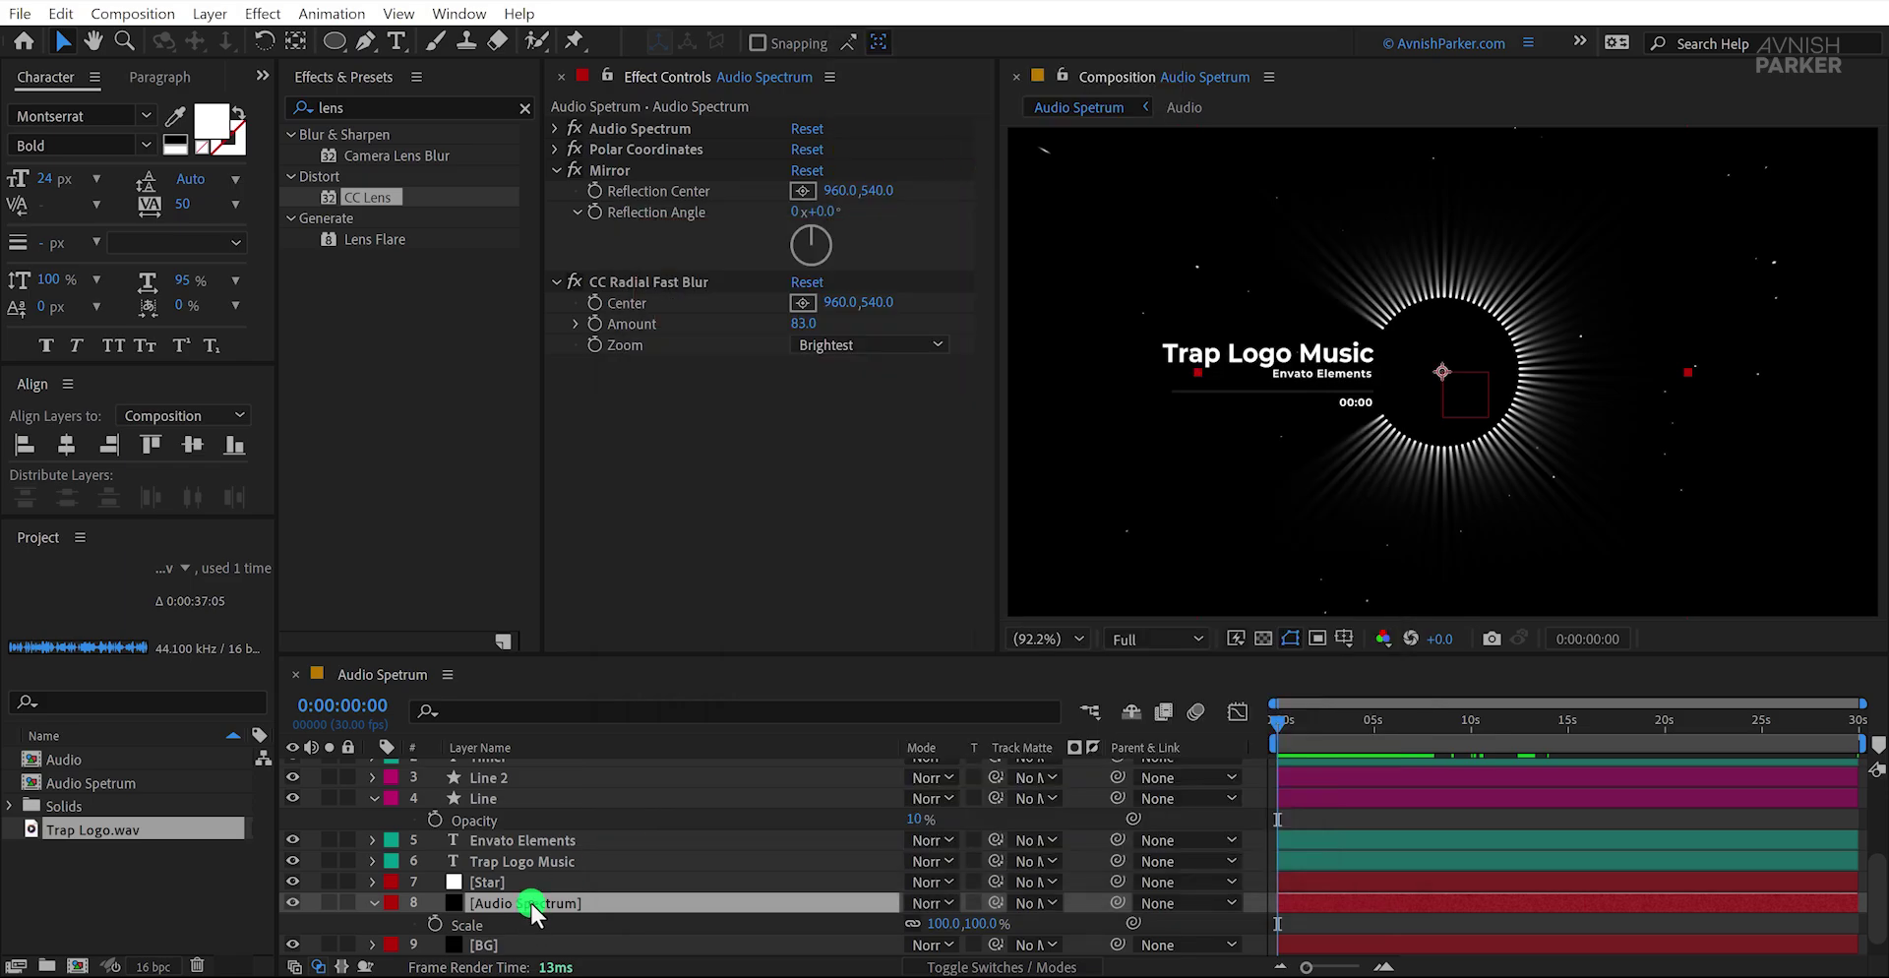
Step: Paste the copied bass-reactive expression into the Audio Spectrum layer's Scale property and preview the animation, moving the playhead to 0:00:13:23
{"action": "left_click", "coordinate": [440, 926], "text": "alt"}
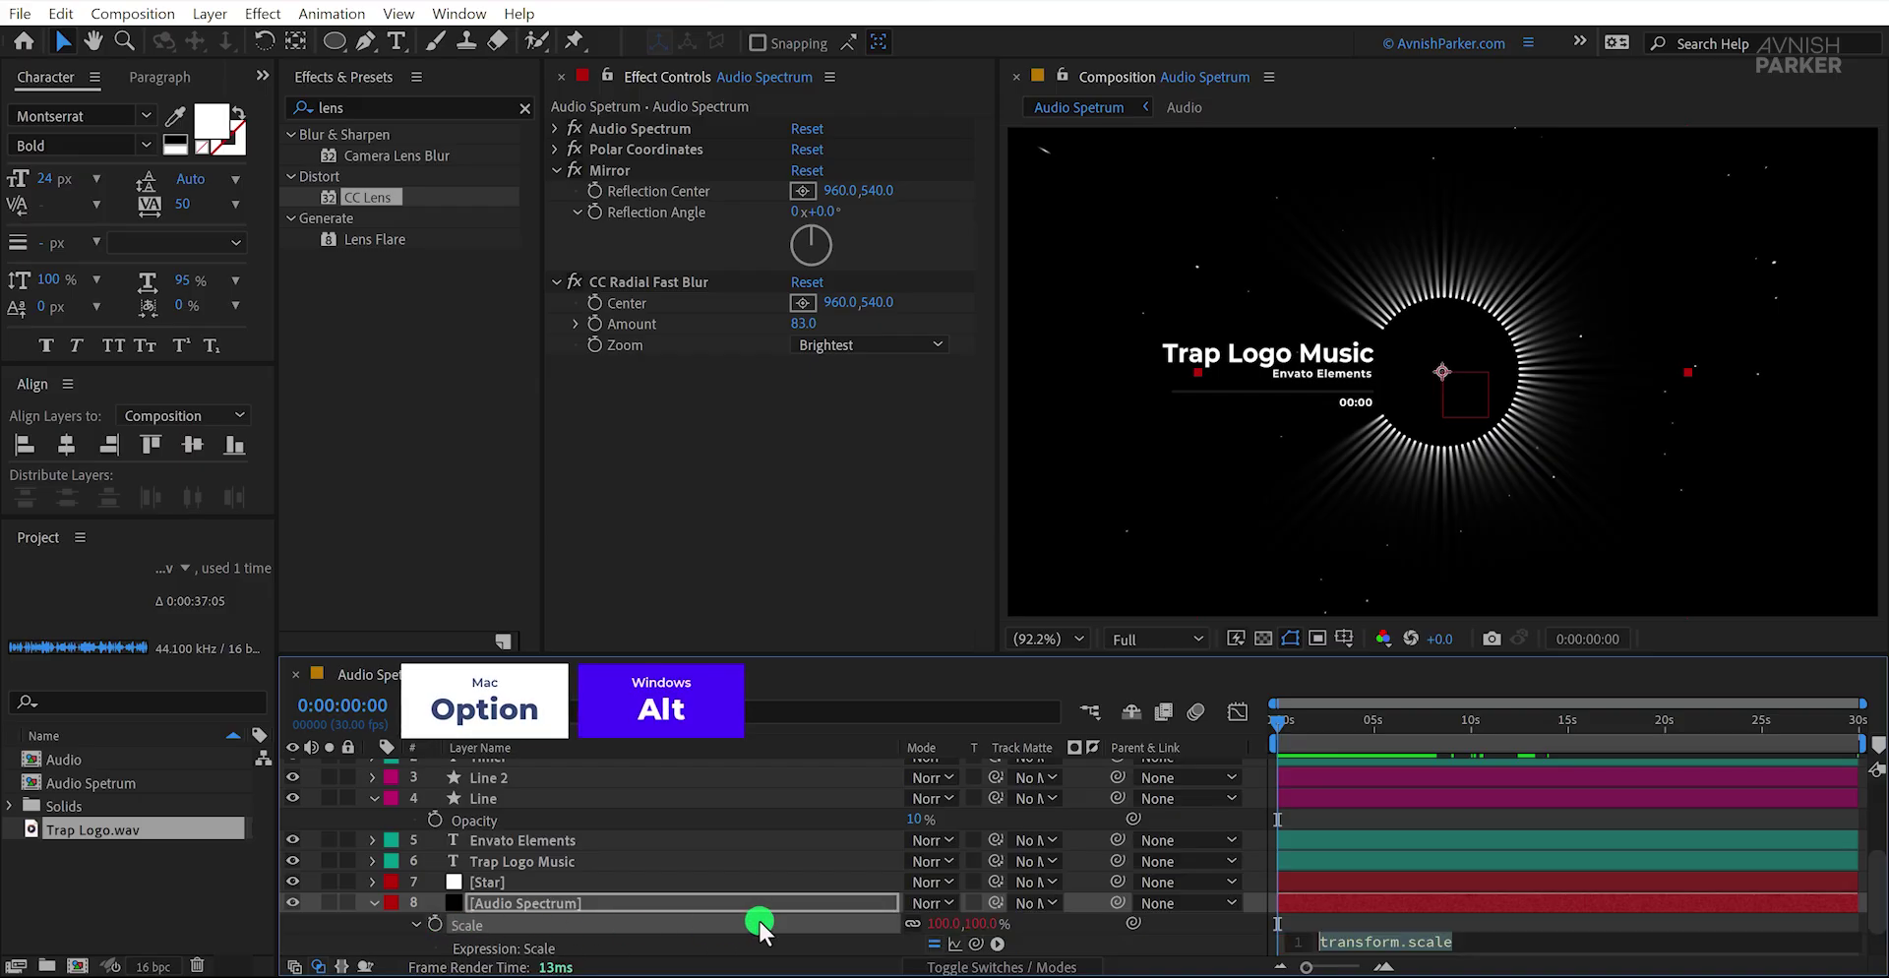
{"action": "right_click", "coordinate": [1342, 946]}
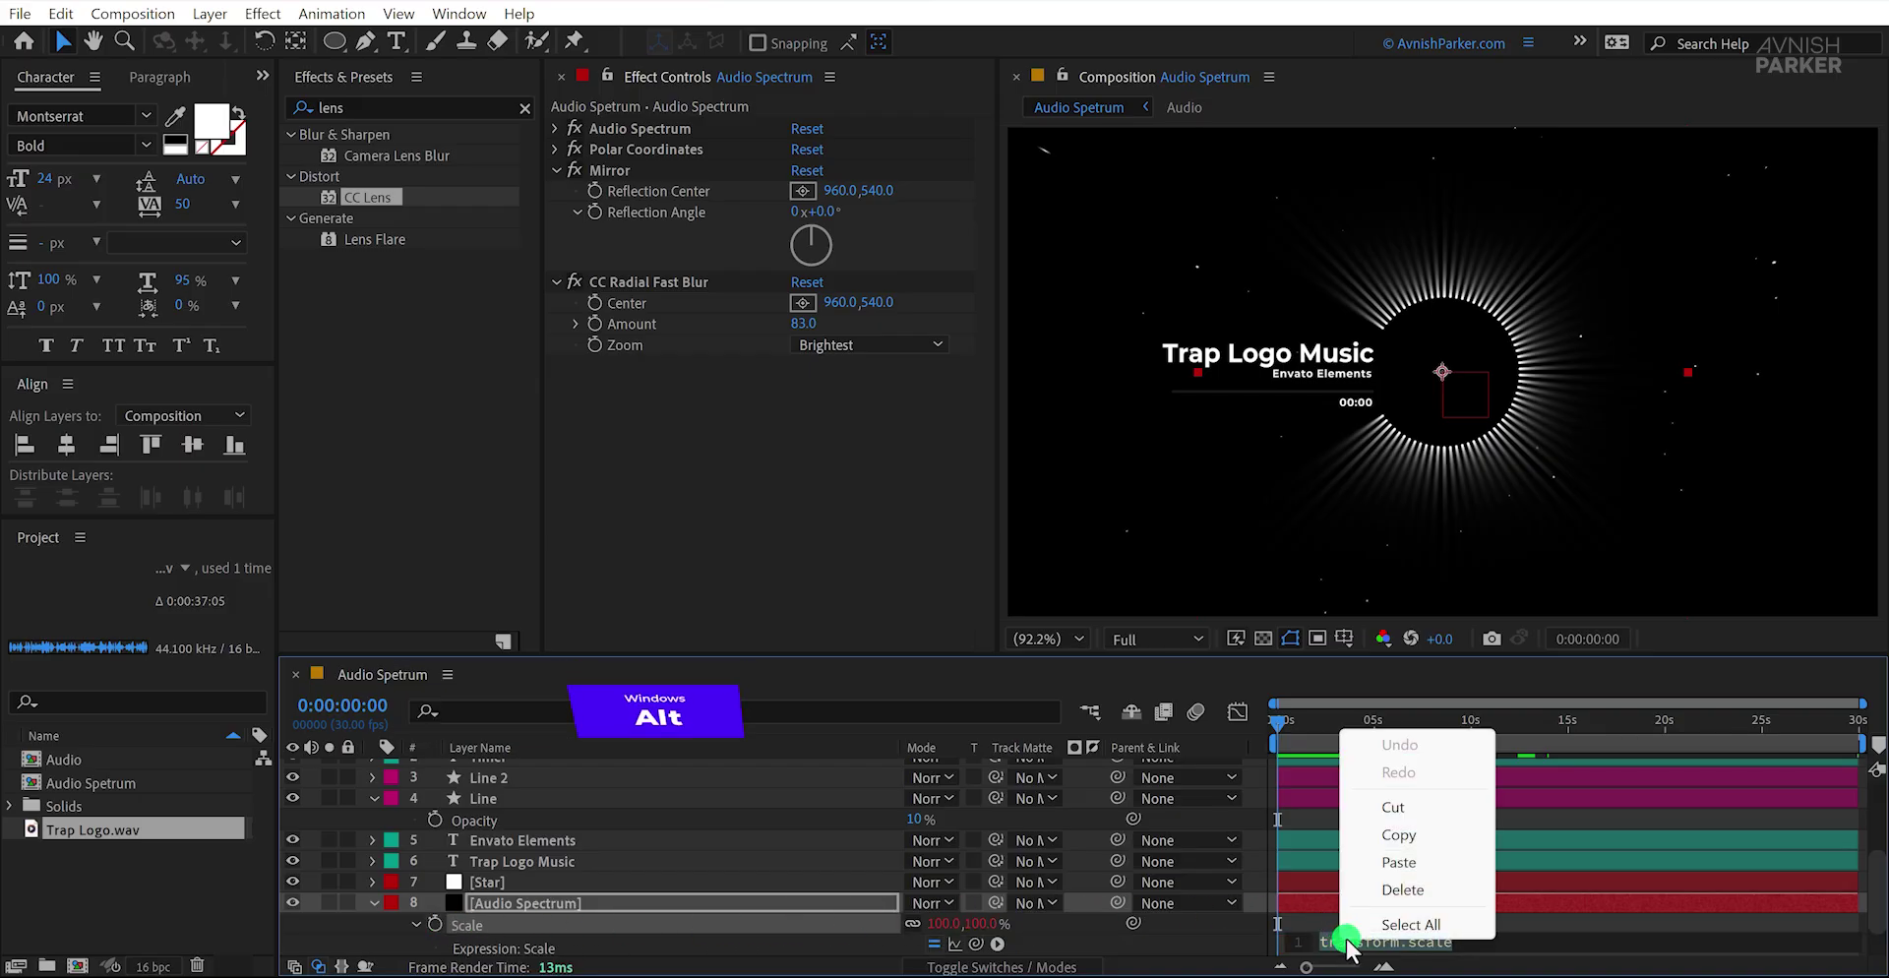
{"action": "left_click", "coordinate": [1417, 868]}
{"action": "left_click", "coordinate": [1217, 945]}
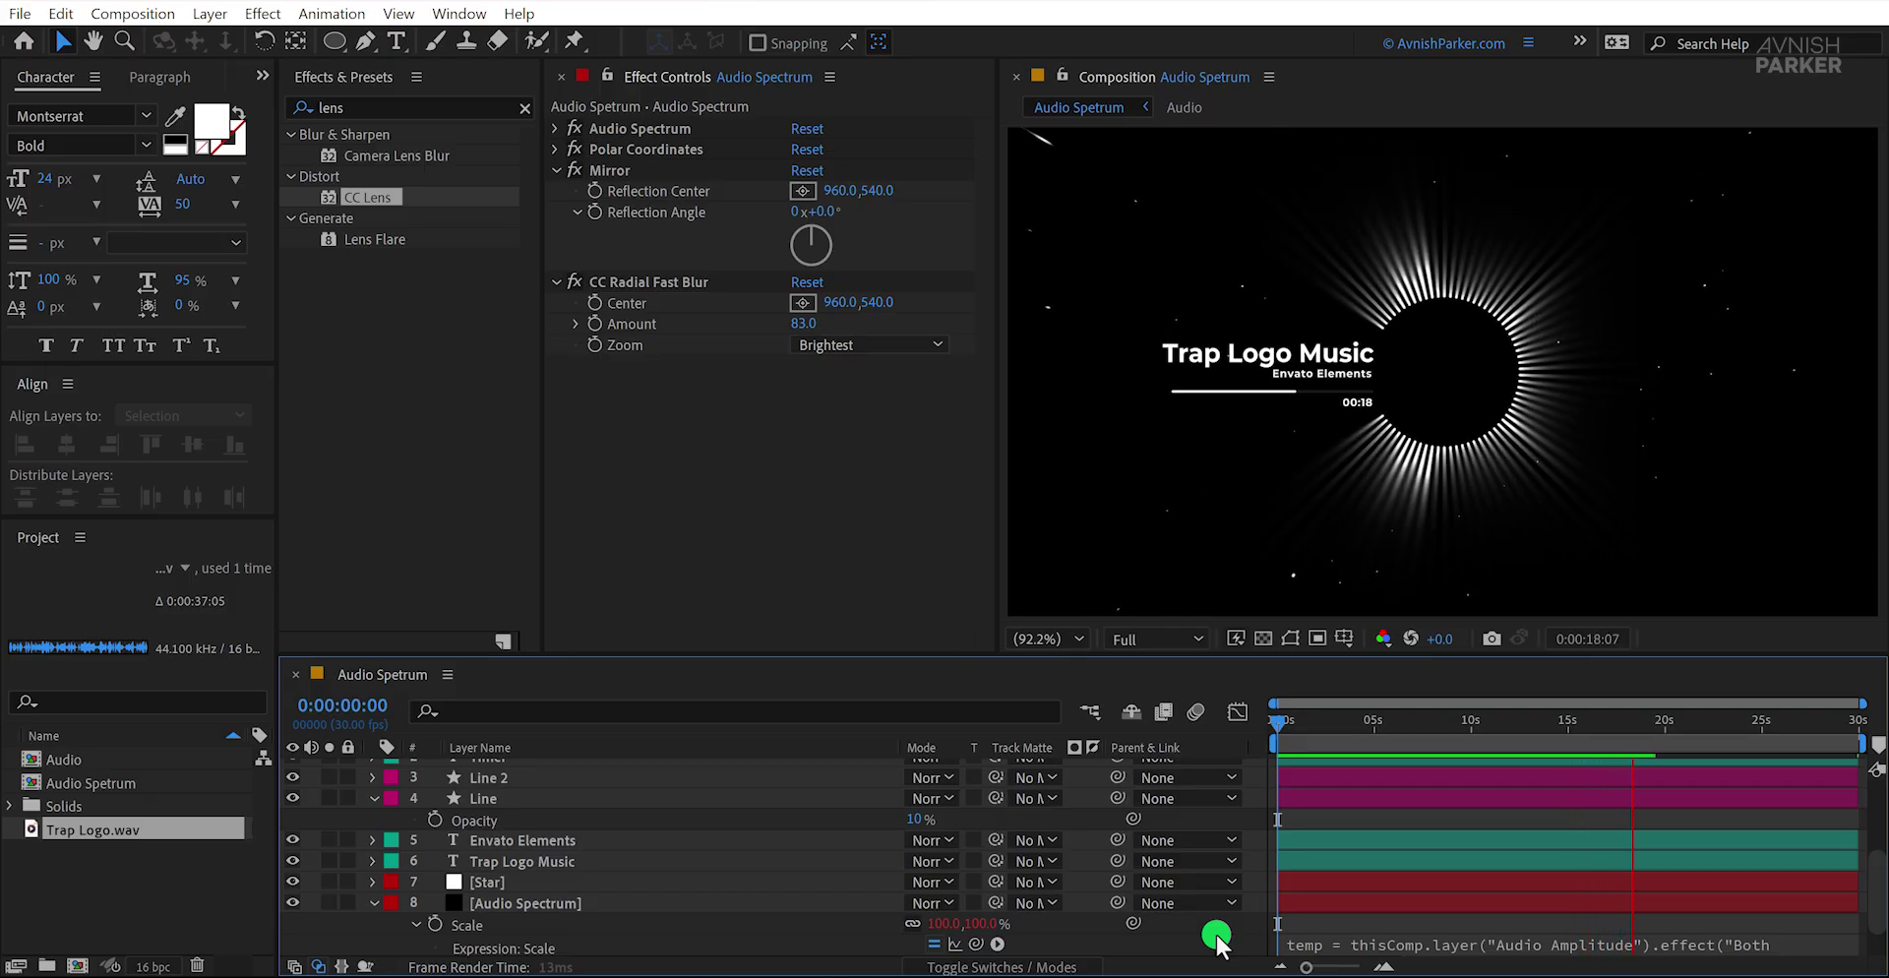
{"action": "mouse_move", "coordinate": [1349, 740]}
{"action": "left_mouse_down"}
{"action": "mouse_move", "coordinate": [1295, 729]}
{"action": "mouse_move", "coordinate": [1543, 736]}
{"action": "left_mouse_up"}
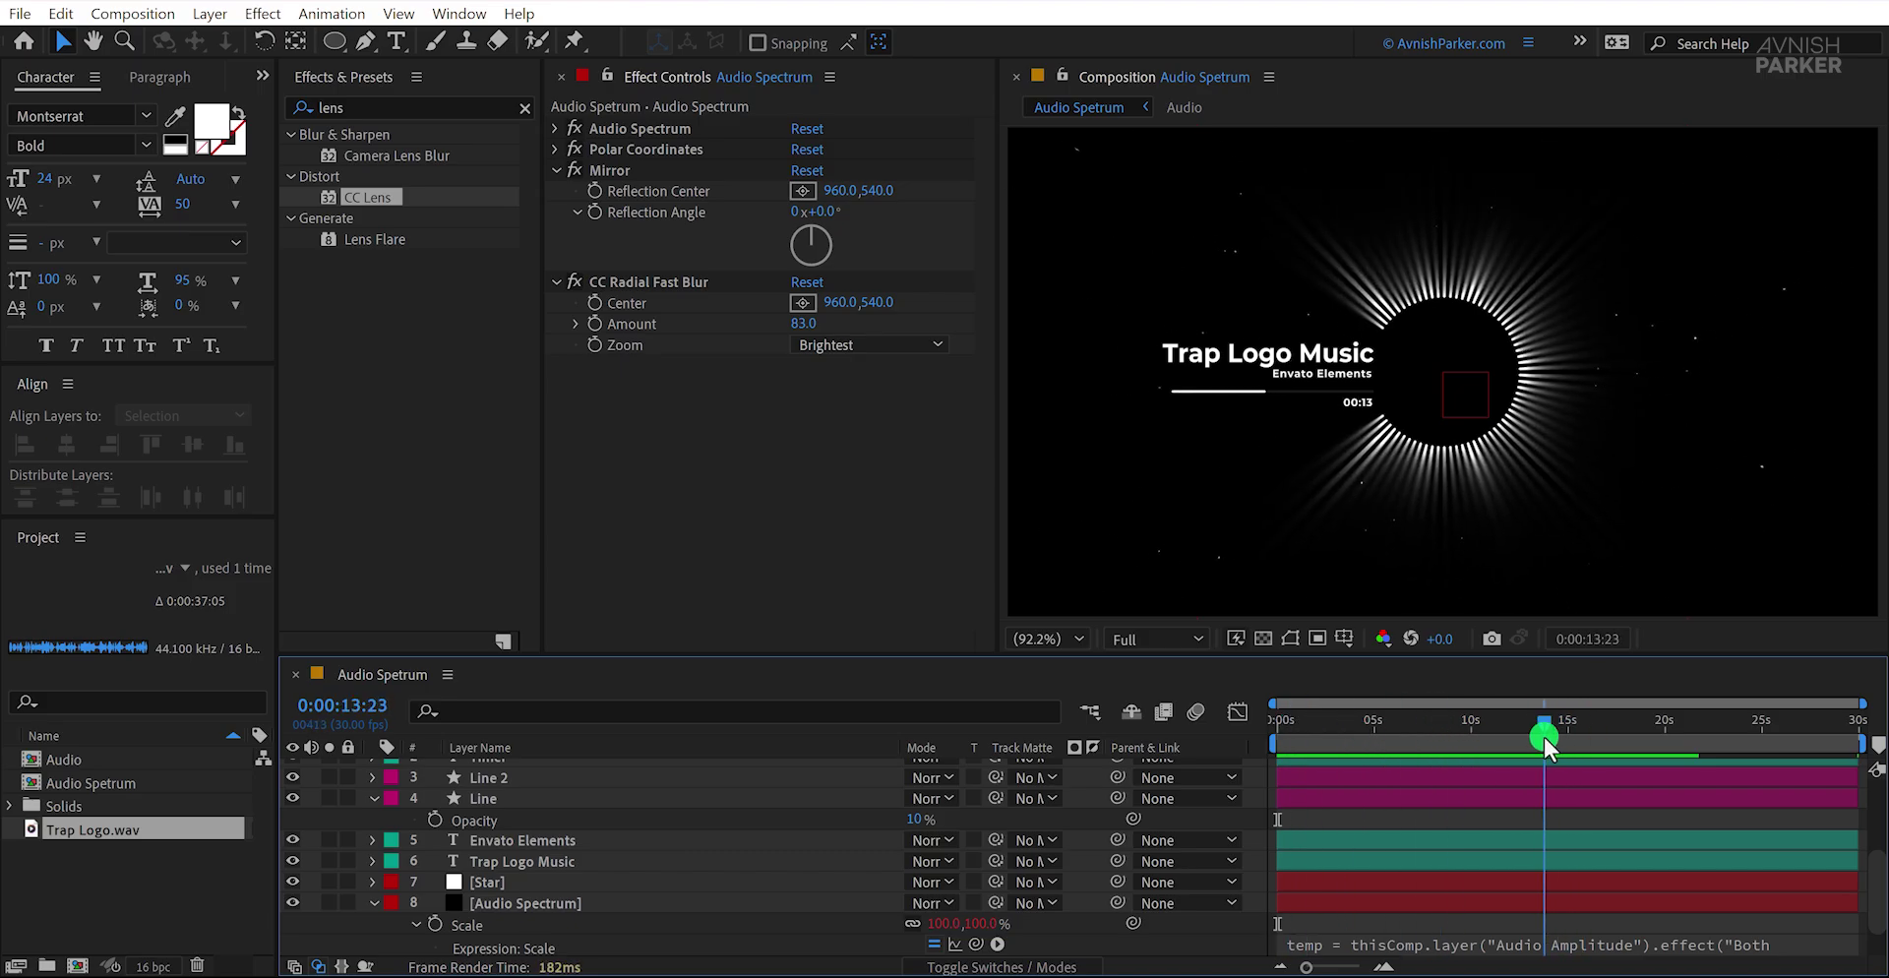
{"action": "key", "text": "space"}
Step: Collapse the revealed layer properties and create an adjustment layer named CC above all other layers
{"action": "scroll", "coordinate": [1259, 886], "scroll_direction": "up", "scroll_amount": 3}
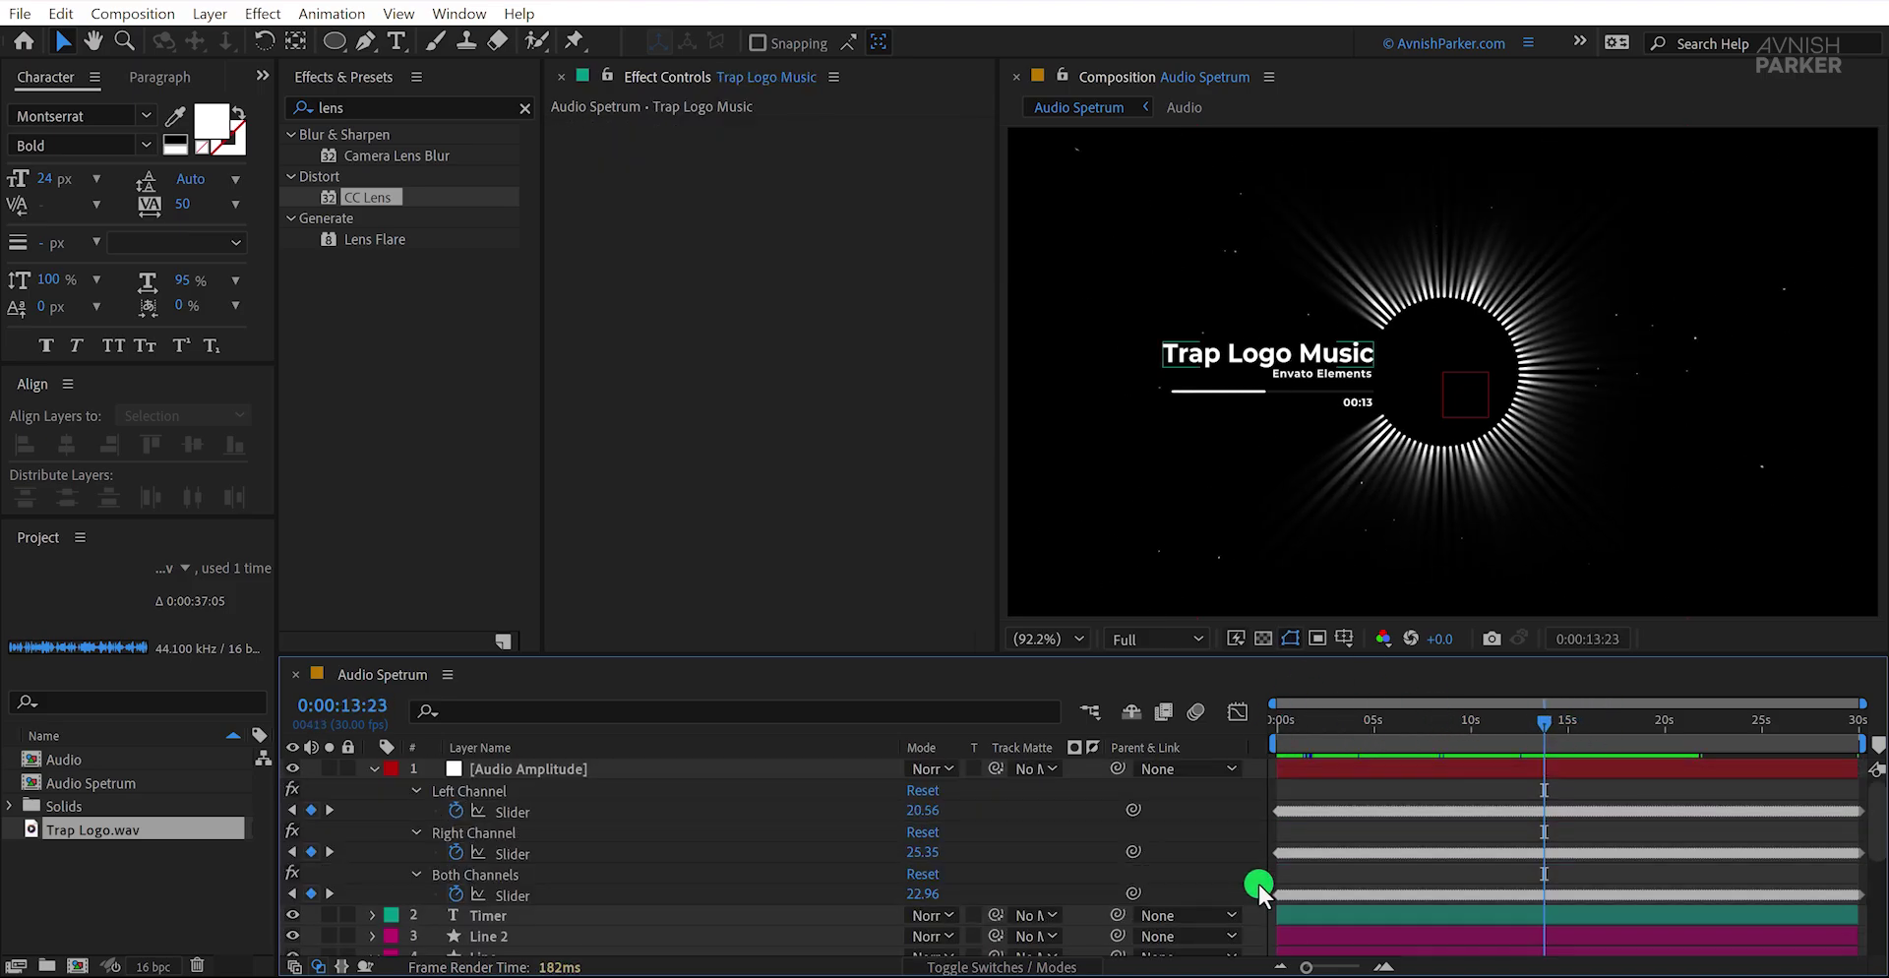
{"action": "key", "text": "u"}
{"action": "right_click", "coordinate": [1257, 885]}
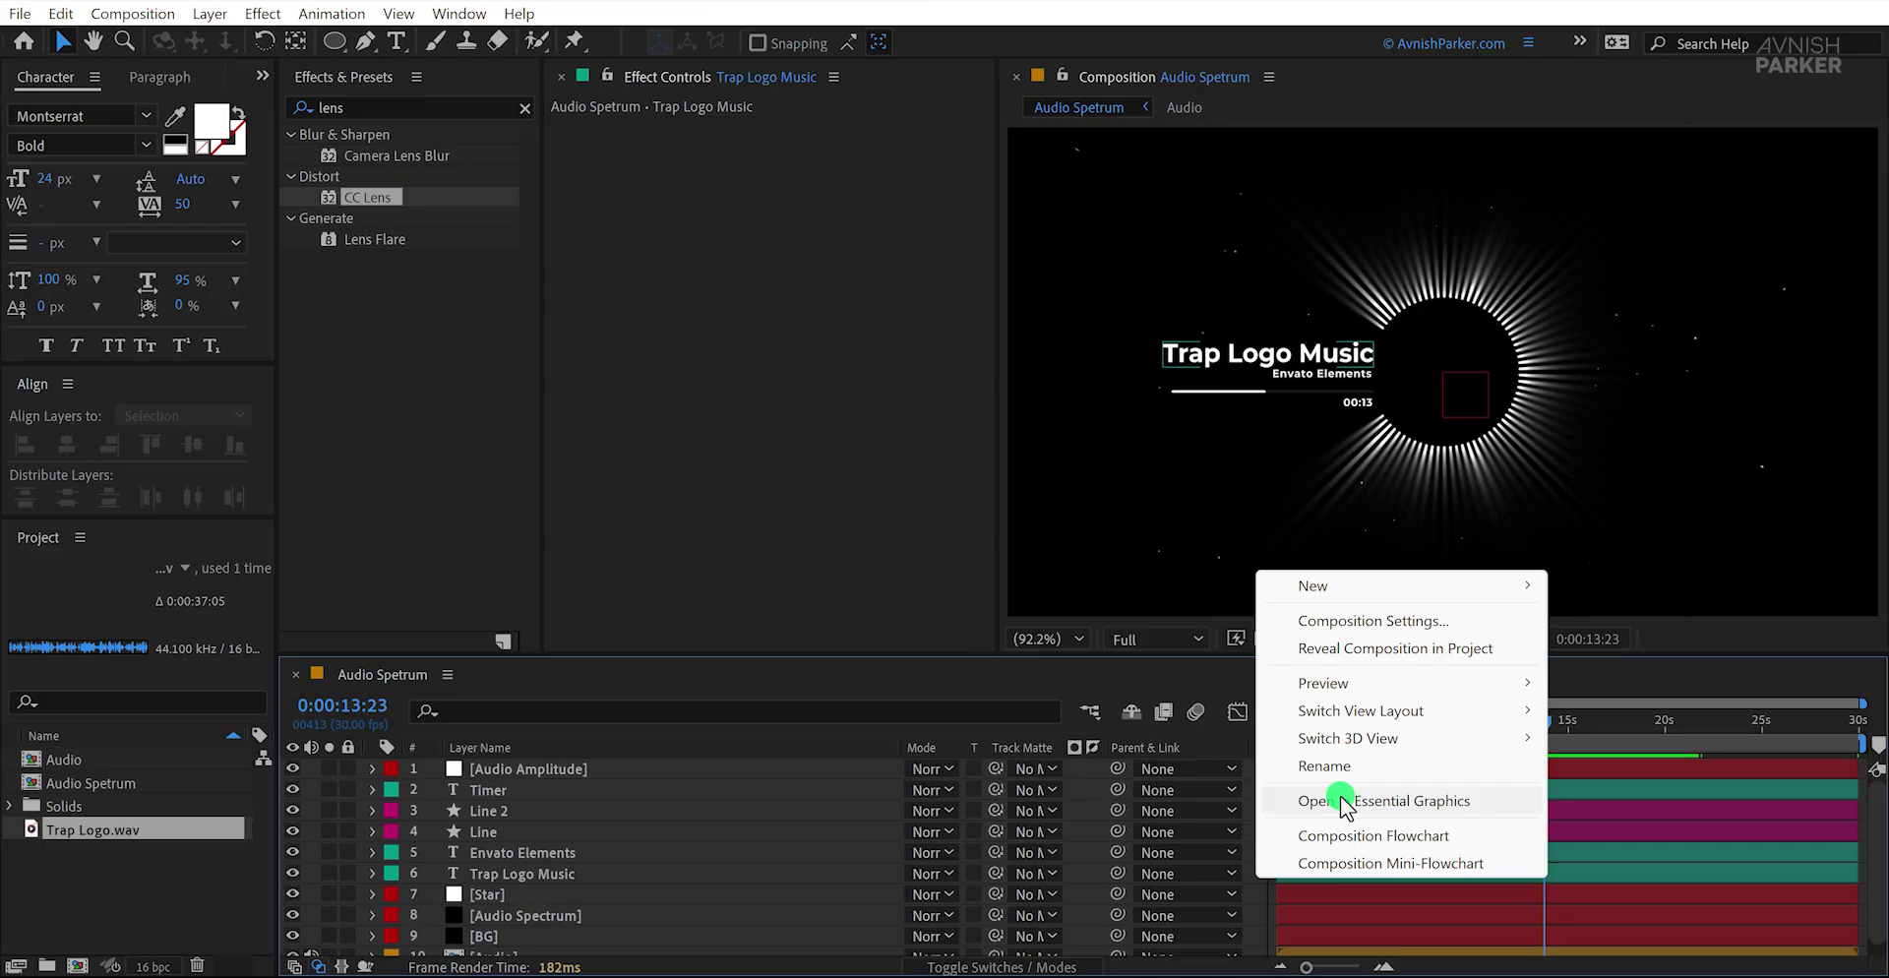
{"action": "mouse_move", "coordinate": [1366, 590]}
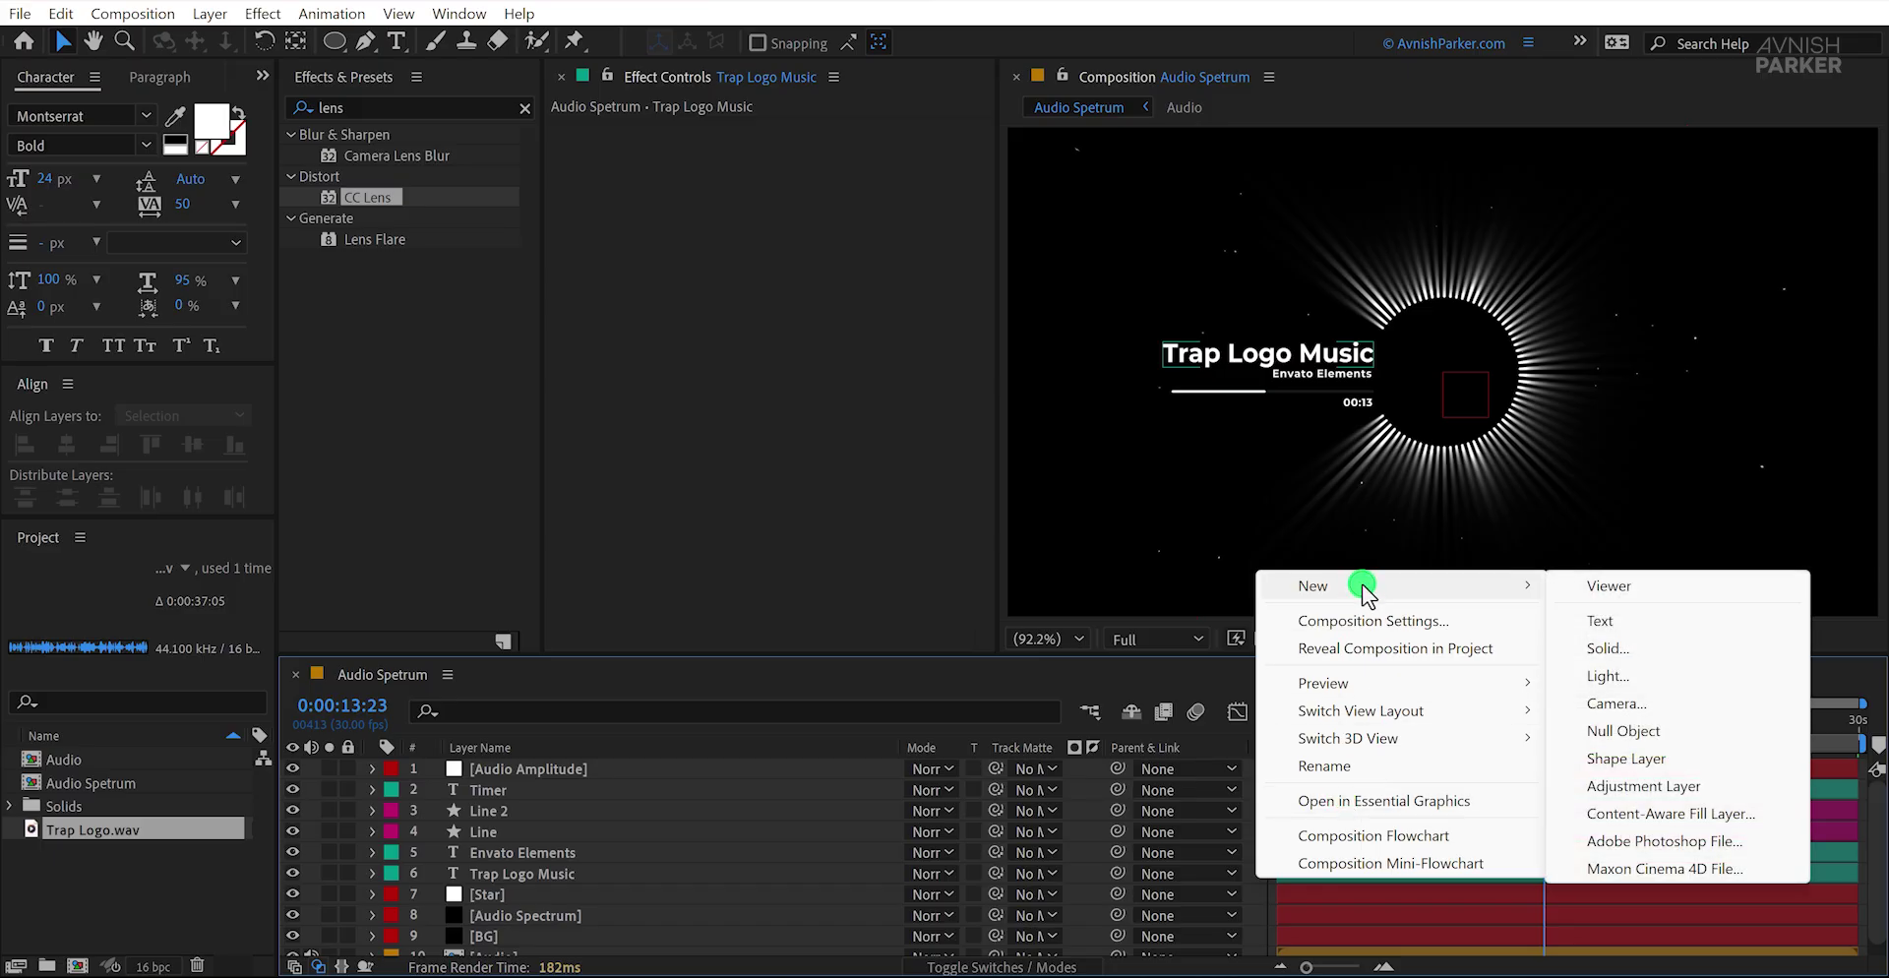
{"action": "left_click", "coordinate": [1698, 782]}
{"action": "key", "text": "Return"}
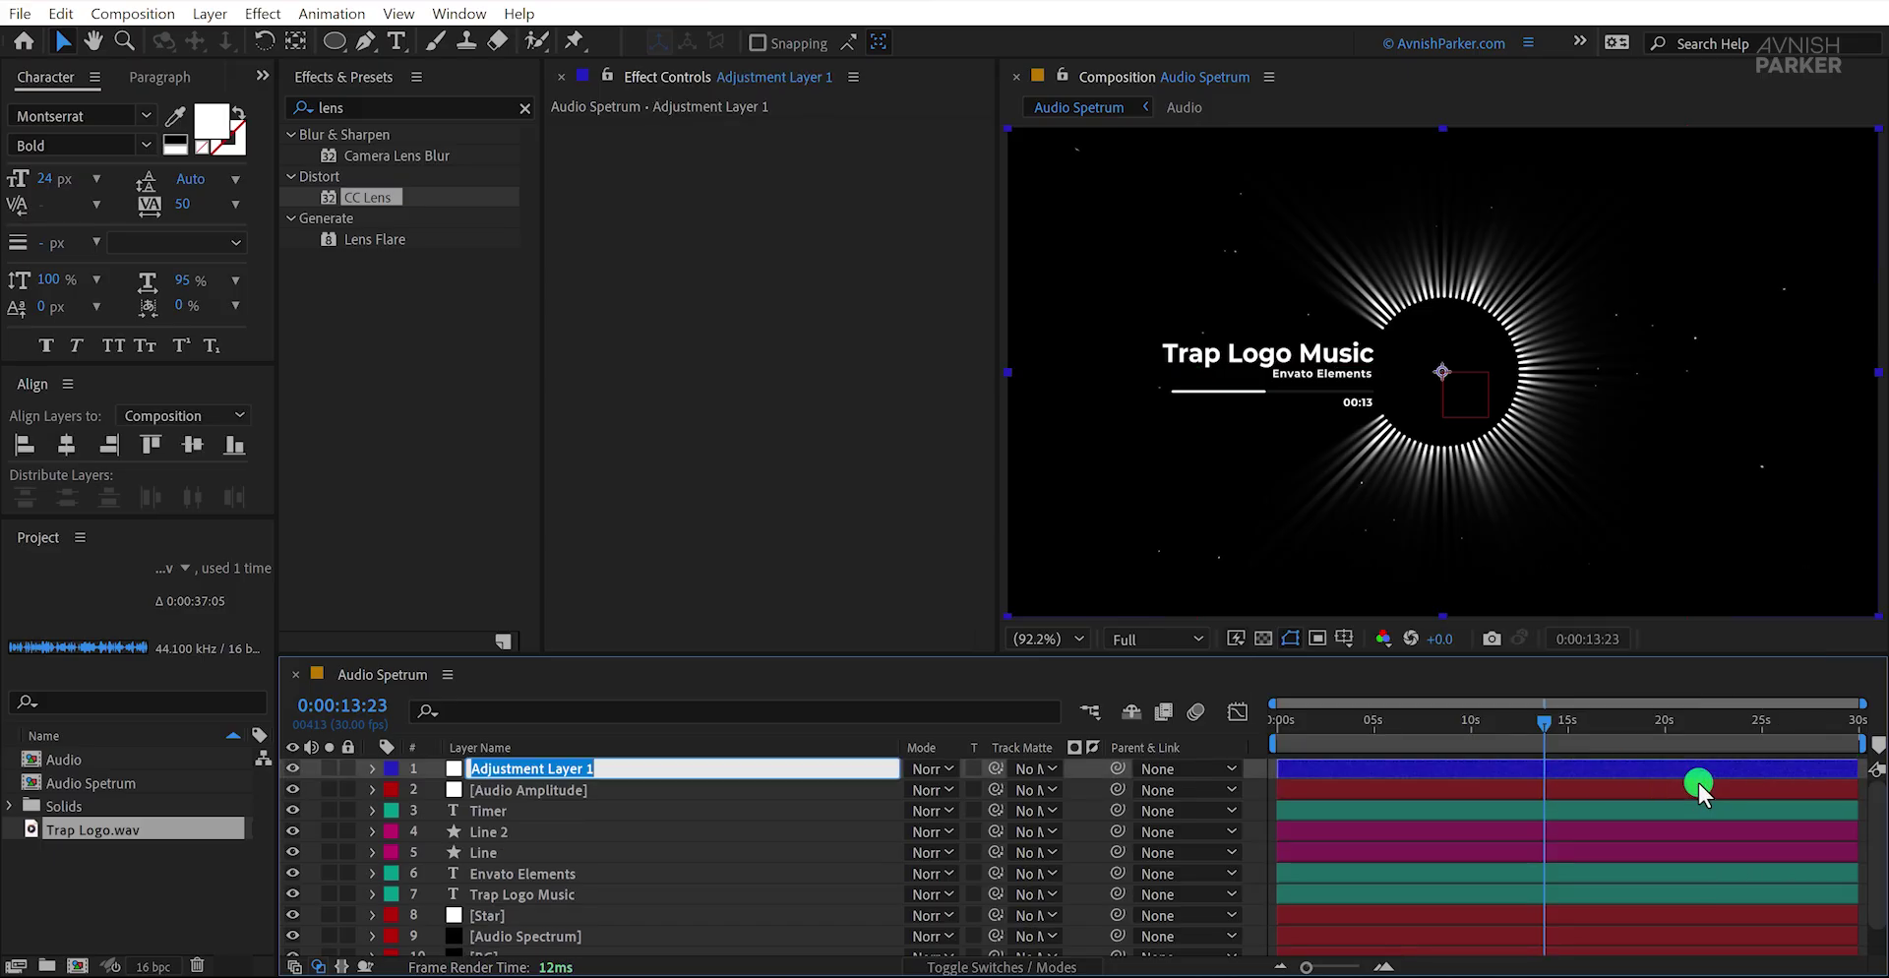
{"action": "type", "text": "CC"}
{"action": "key", "text": "Return"}
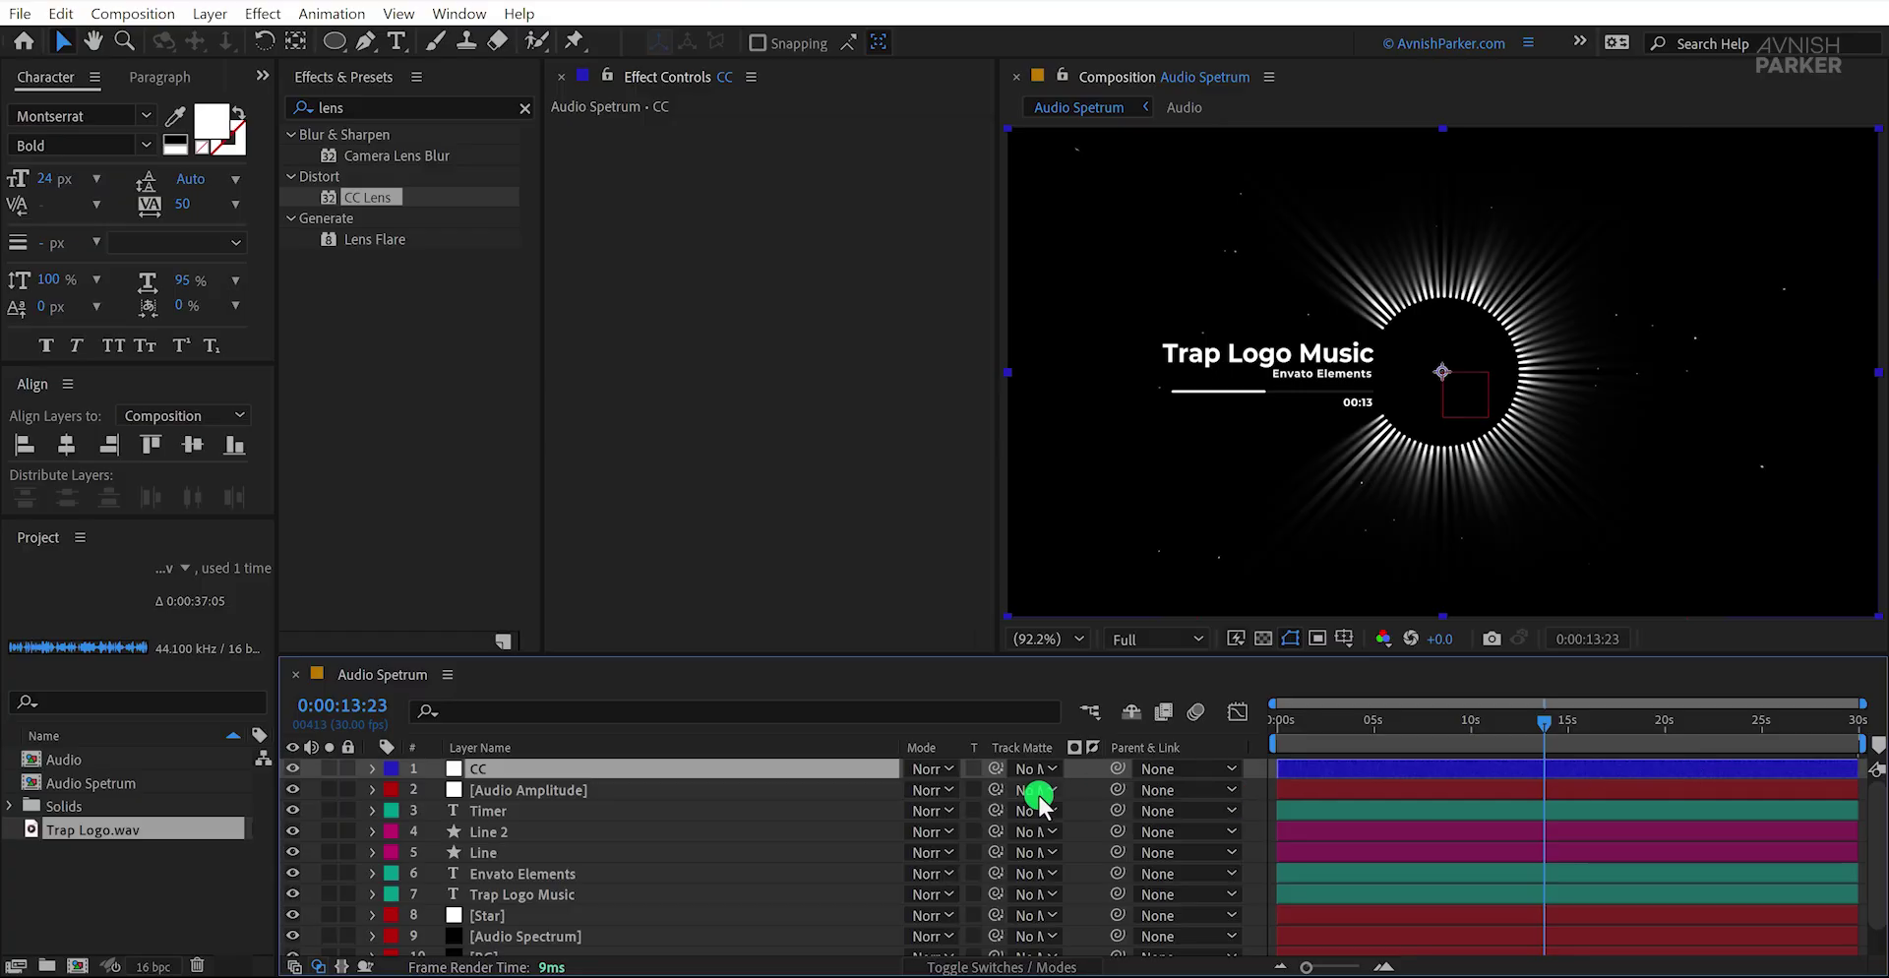
Step: Try tinting the composition pink with a Tint effect on the CC layer, and remove the effect
{"action": "left_click", "coordinate": [459, 108]}
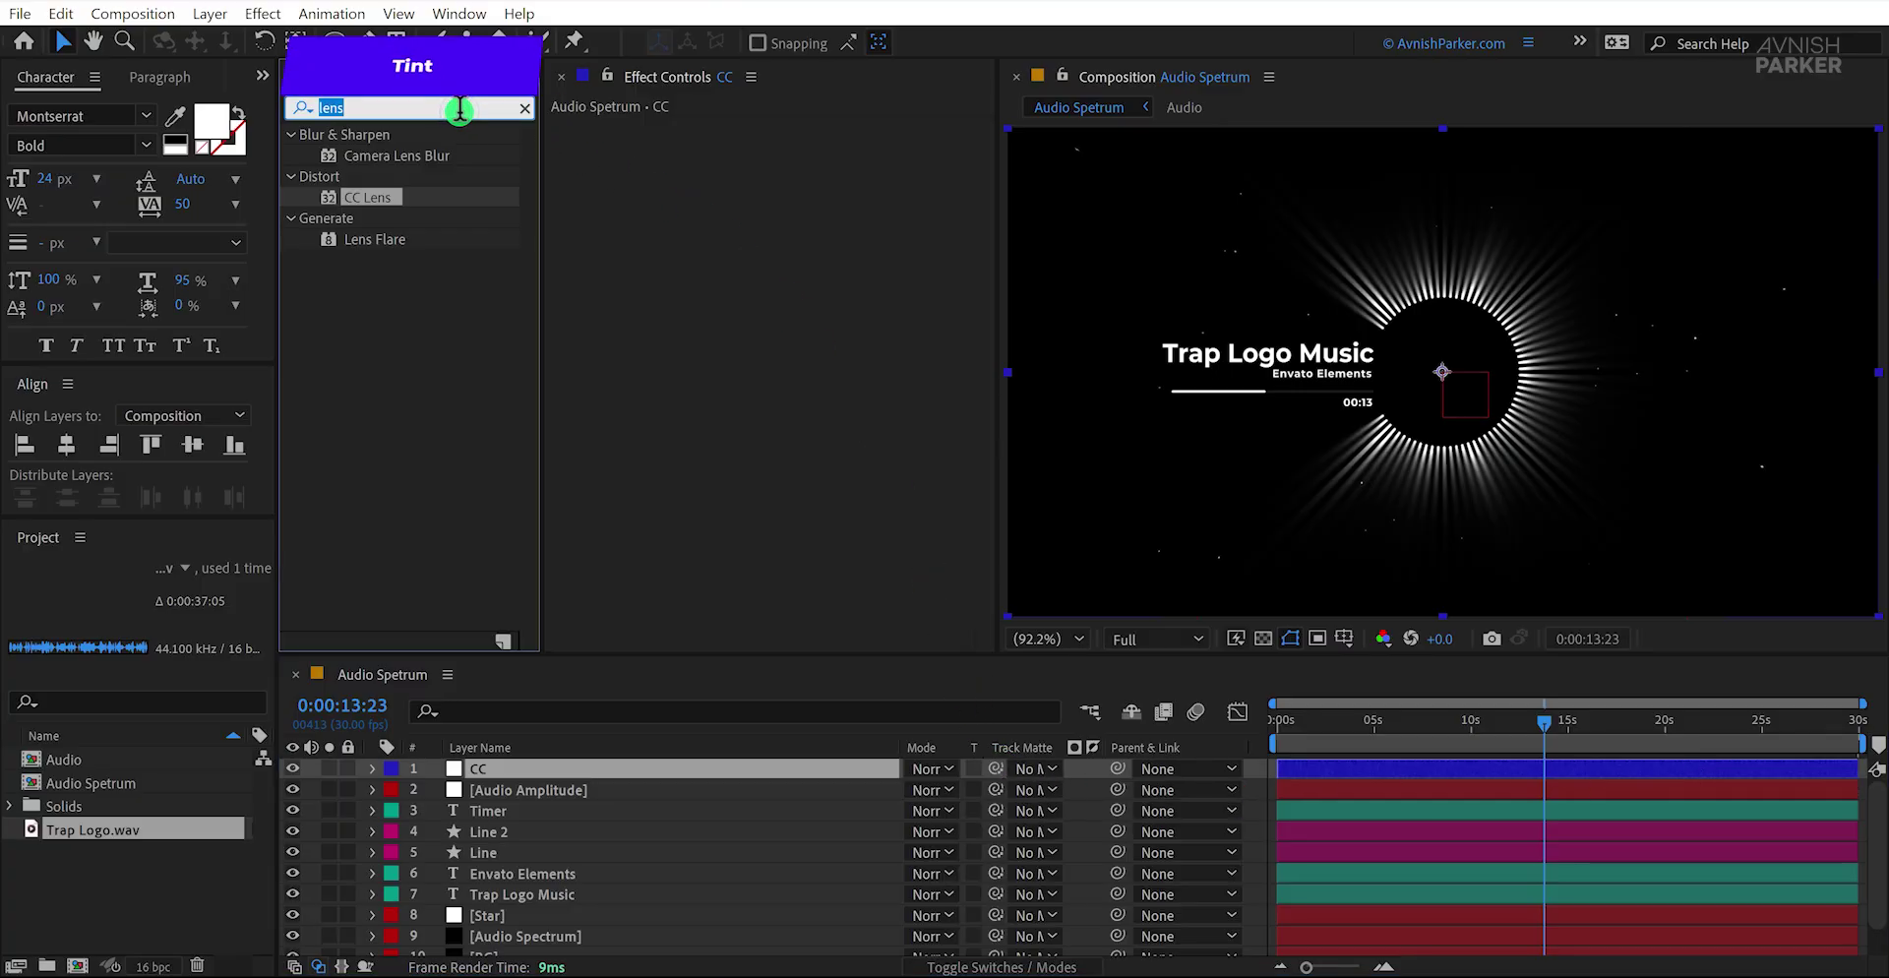
{"action": "type", "text": "tint"}
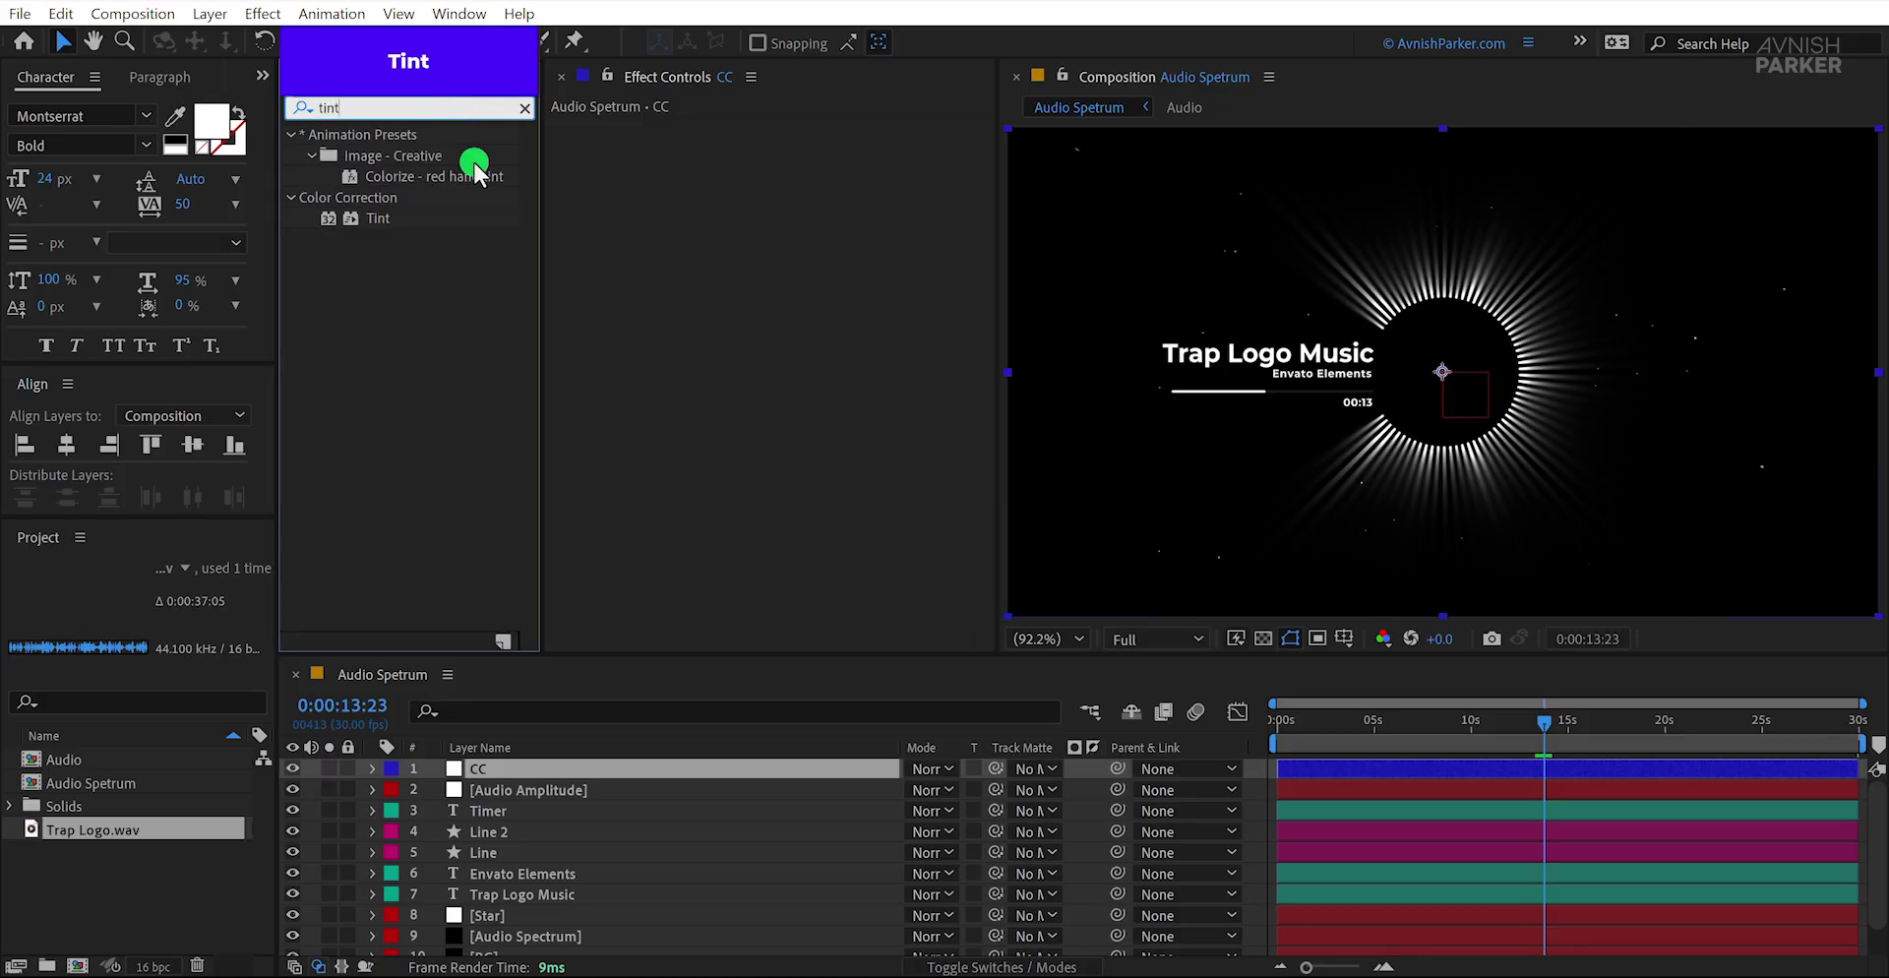
{"action": "left_click_drag", "start_coordinate": [386, 219], "coordinate": [705, 223]}
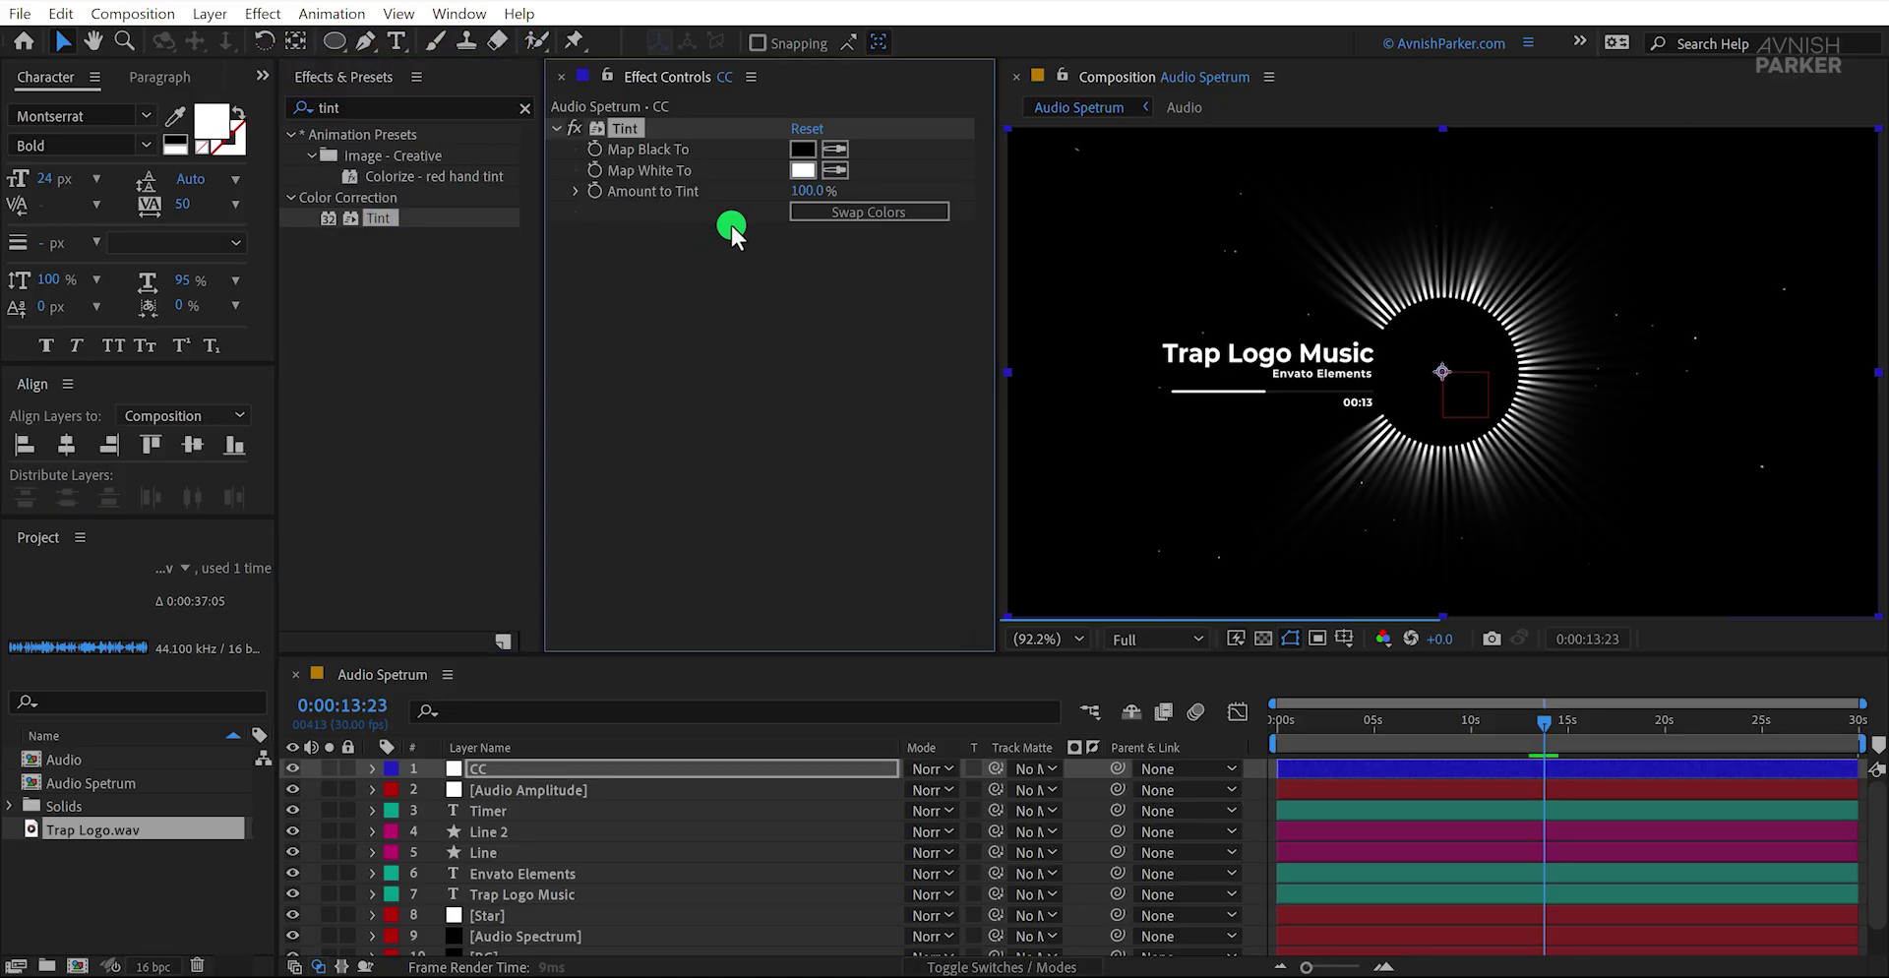
{"action": "left_click", "coordinate": [810, 169]}
{"action": "left_click", "coordinate": [889, 282]}
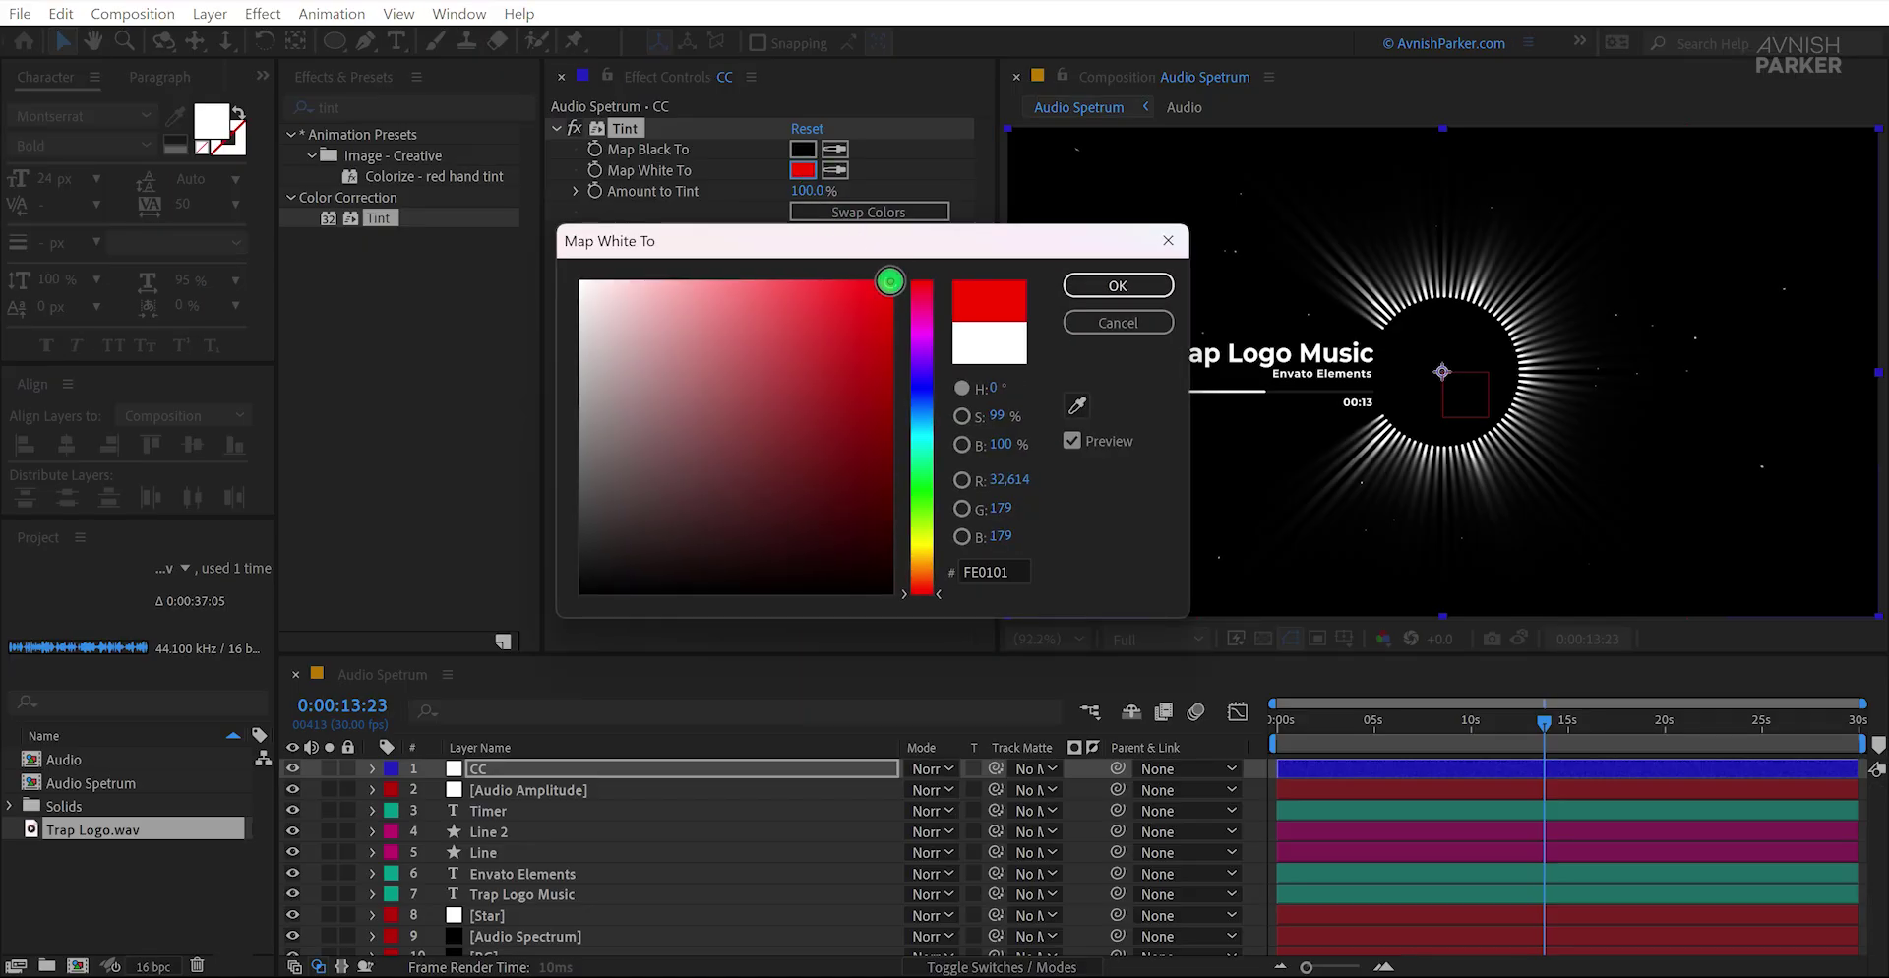
{"action": "mouse_move", "coordinate": [921, 350]}
{"action": "left_mouse_down"}
{"action": "mouse_move", "coordinate": [923, 384]}
{"action": "mouse_move", "coordinate": [924, 303]}
{"action": "mouse_move", "coordinate": [777, 261]}
{"action": "left_mouse_up"}
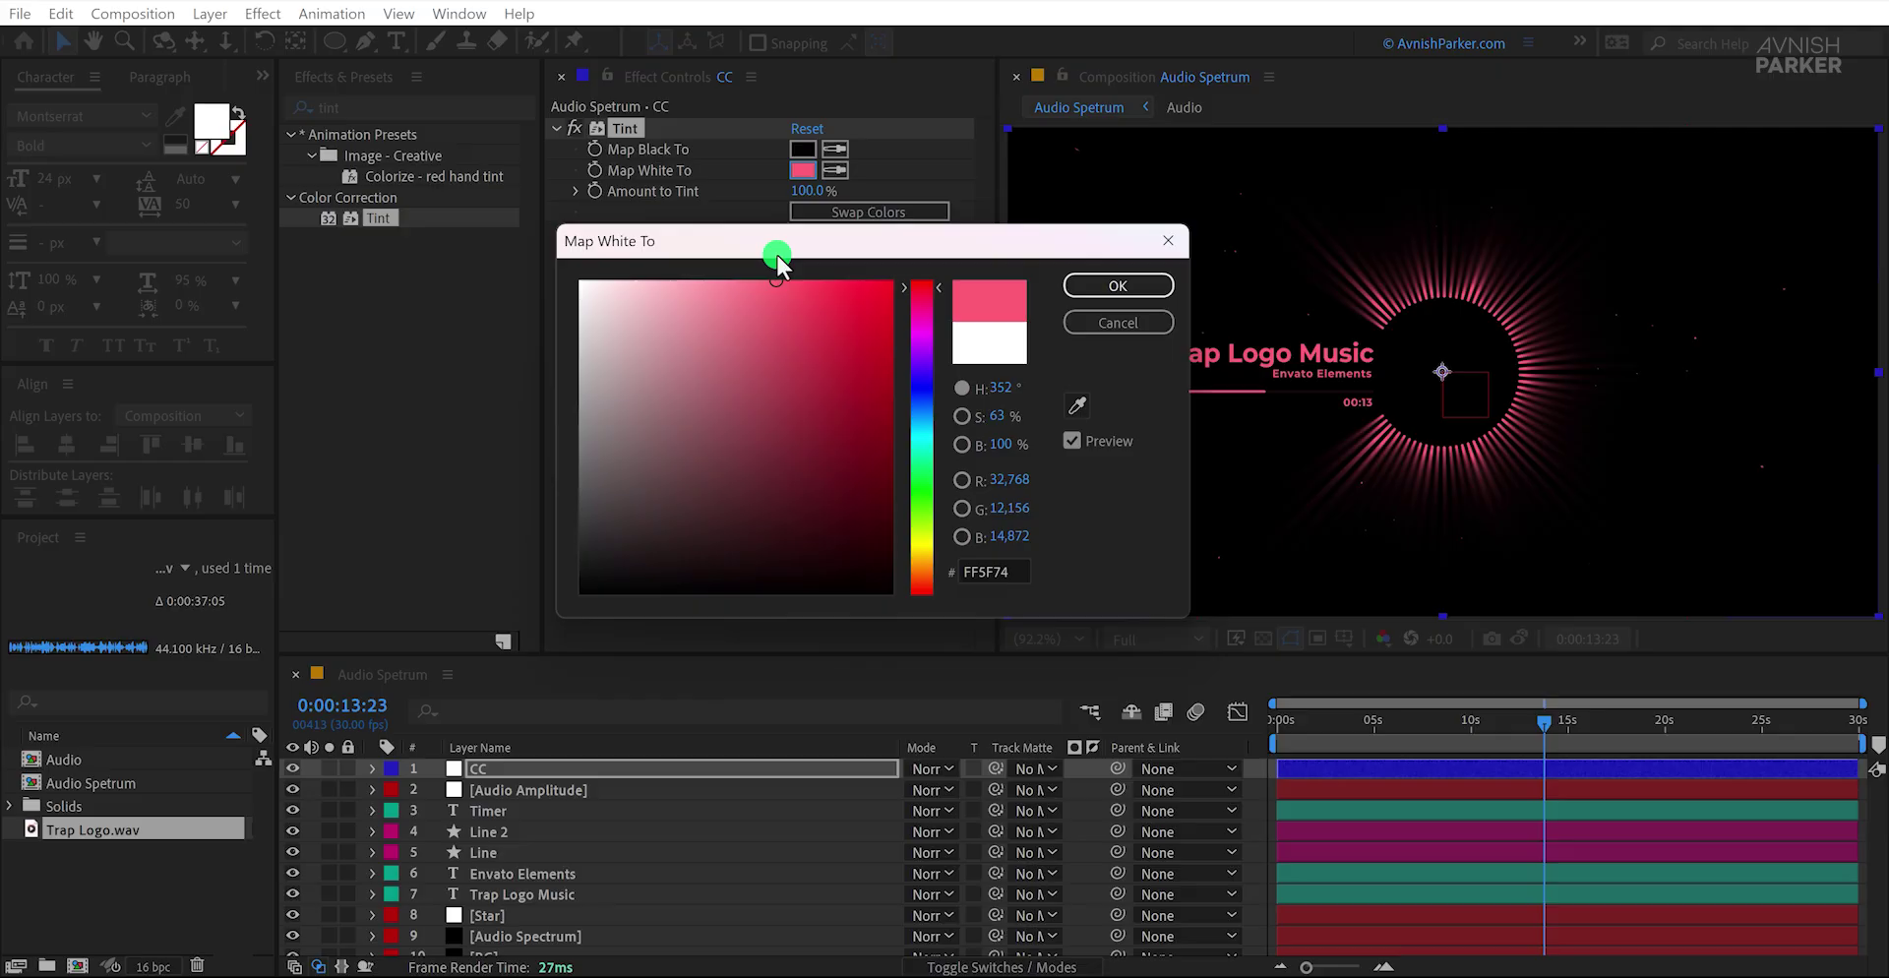
{"action": "left_click", "coordinate": [1079, 321]}
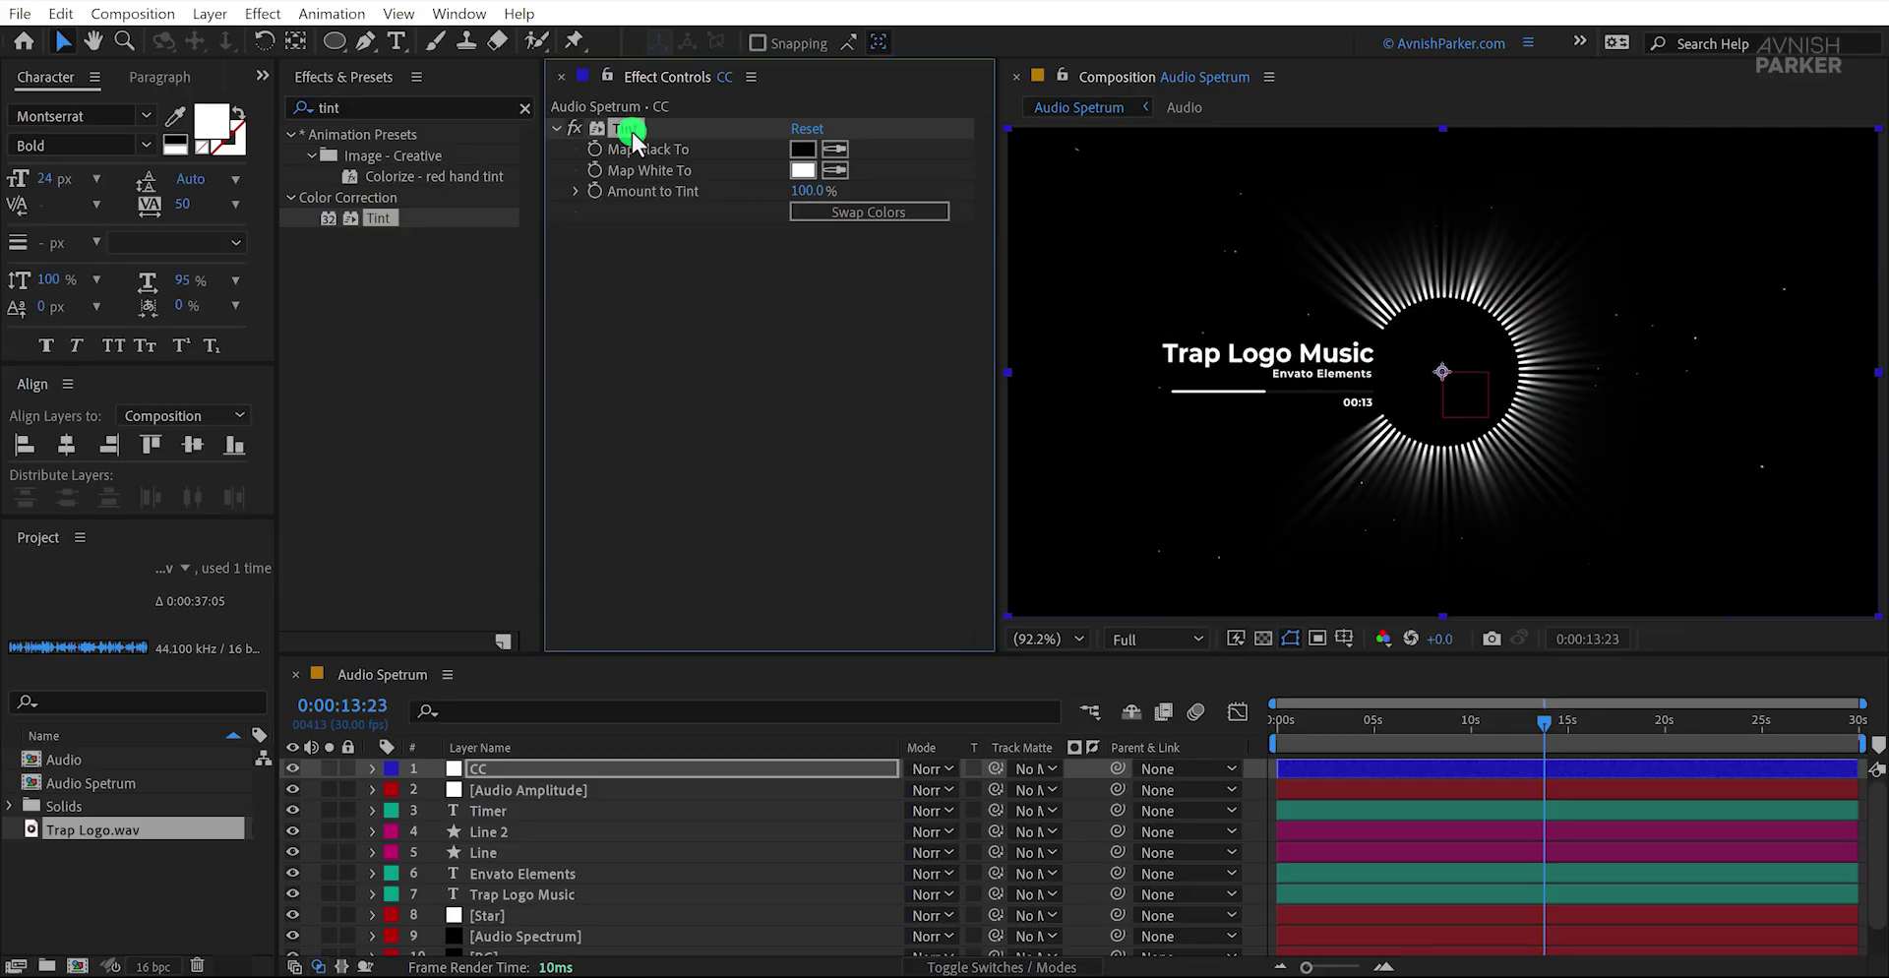
{"action": "key", "text": "Delete"}
Step: Apply the Curves effect to the CC layer and boost the Red channel by shifting its white point inward along the upper edge
{"action": "left_click", "coordinate": [419, 106]}
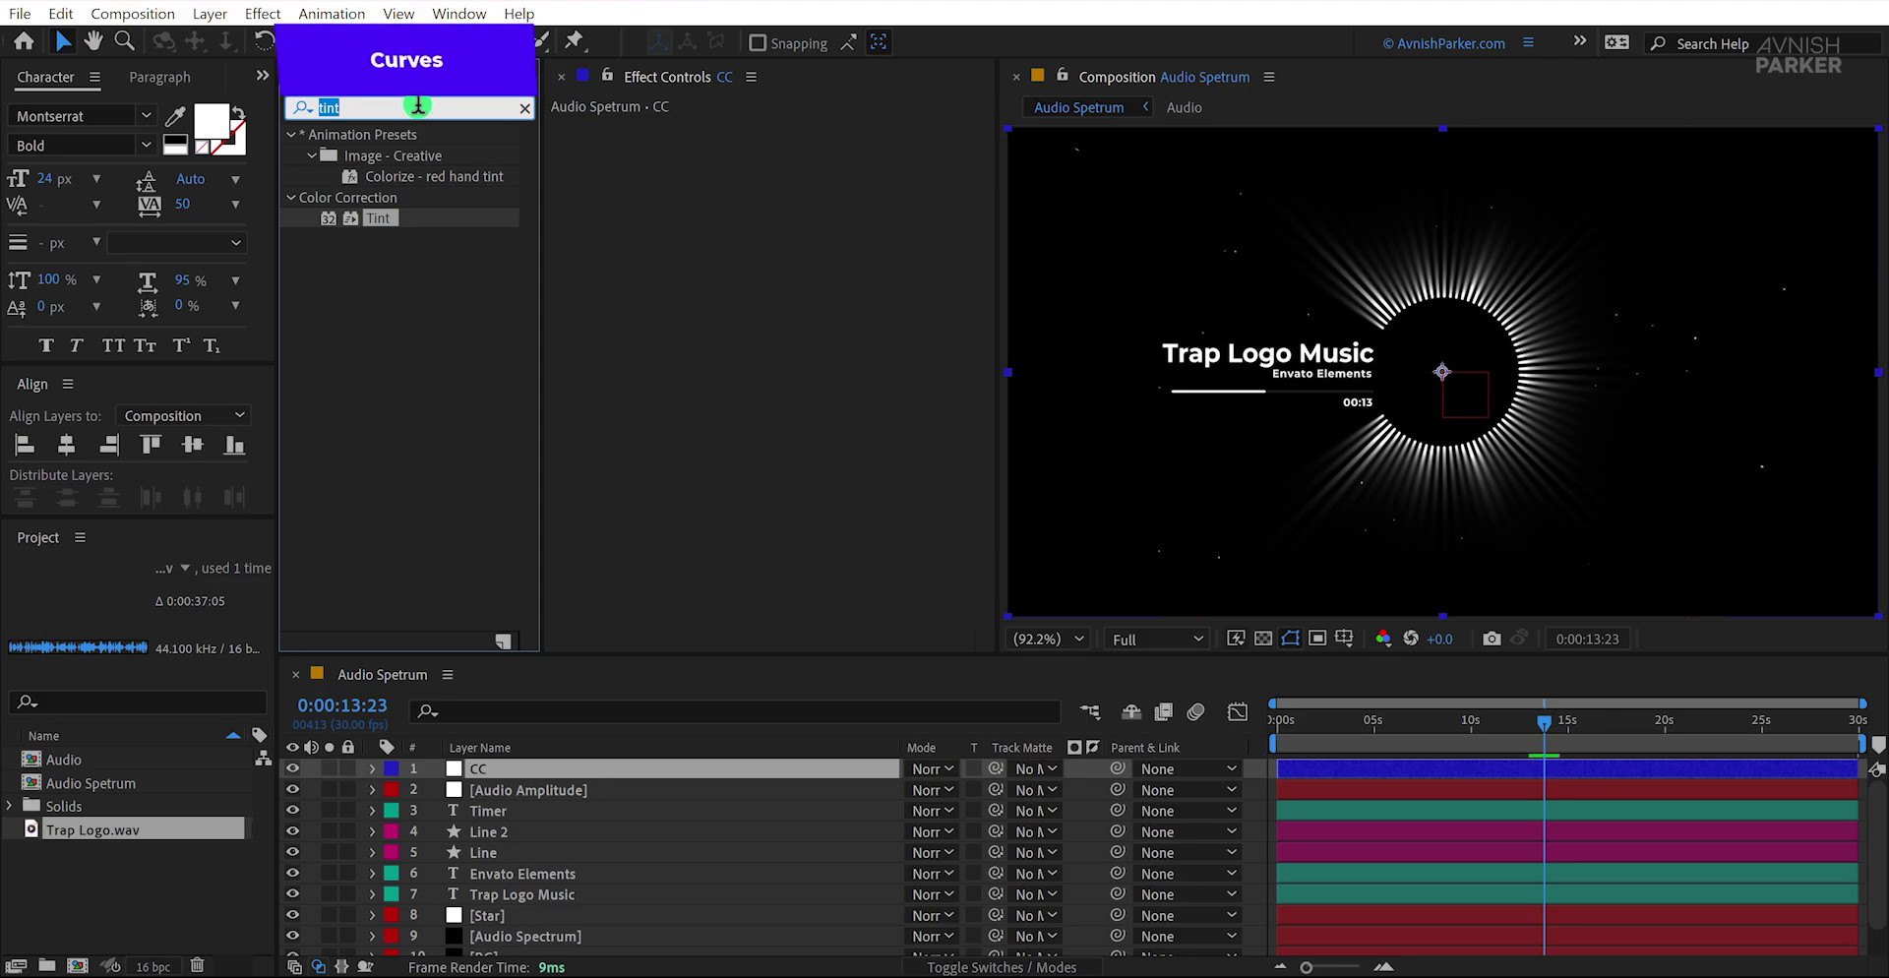
{"action": "type", "text": "curv"}
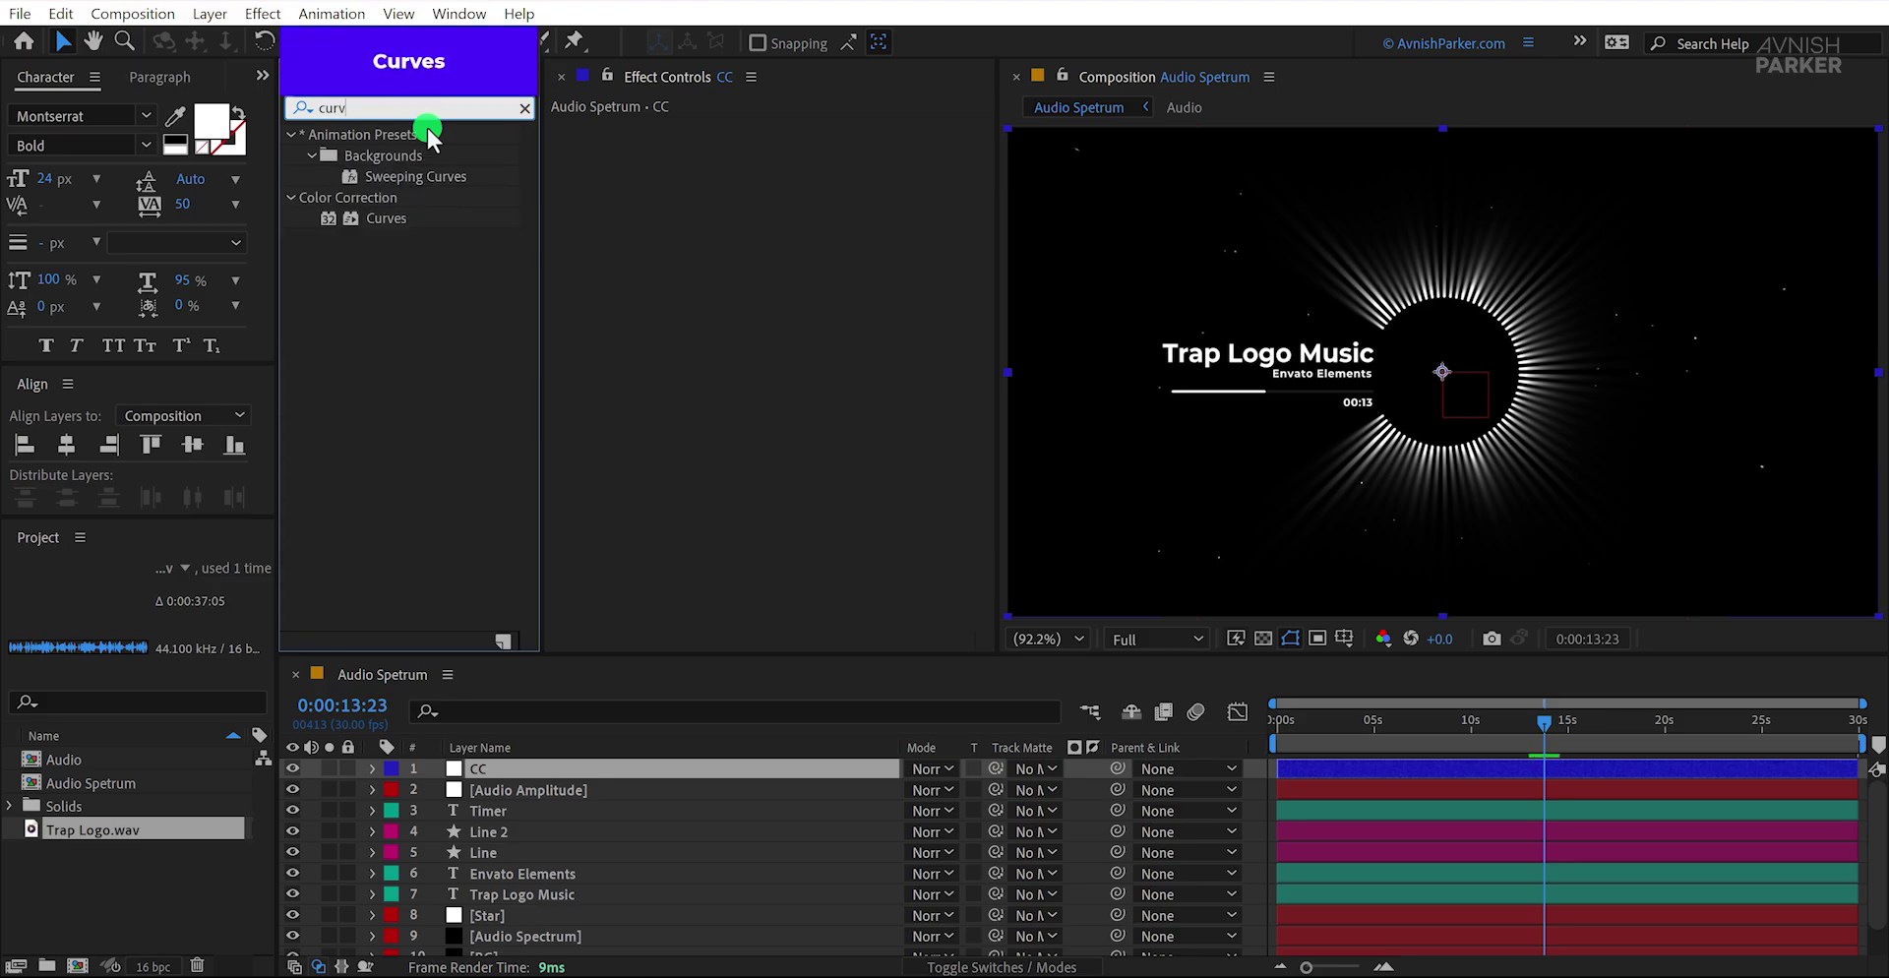
{"action": "left_click_drag", "start_coordinate": [390, 221], "coordinate": [675, 208]}
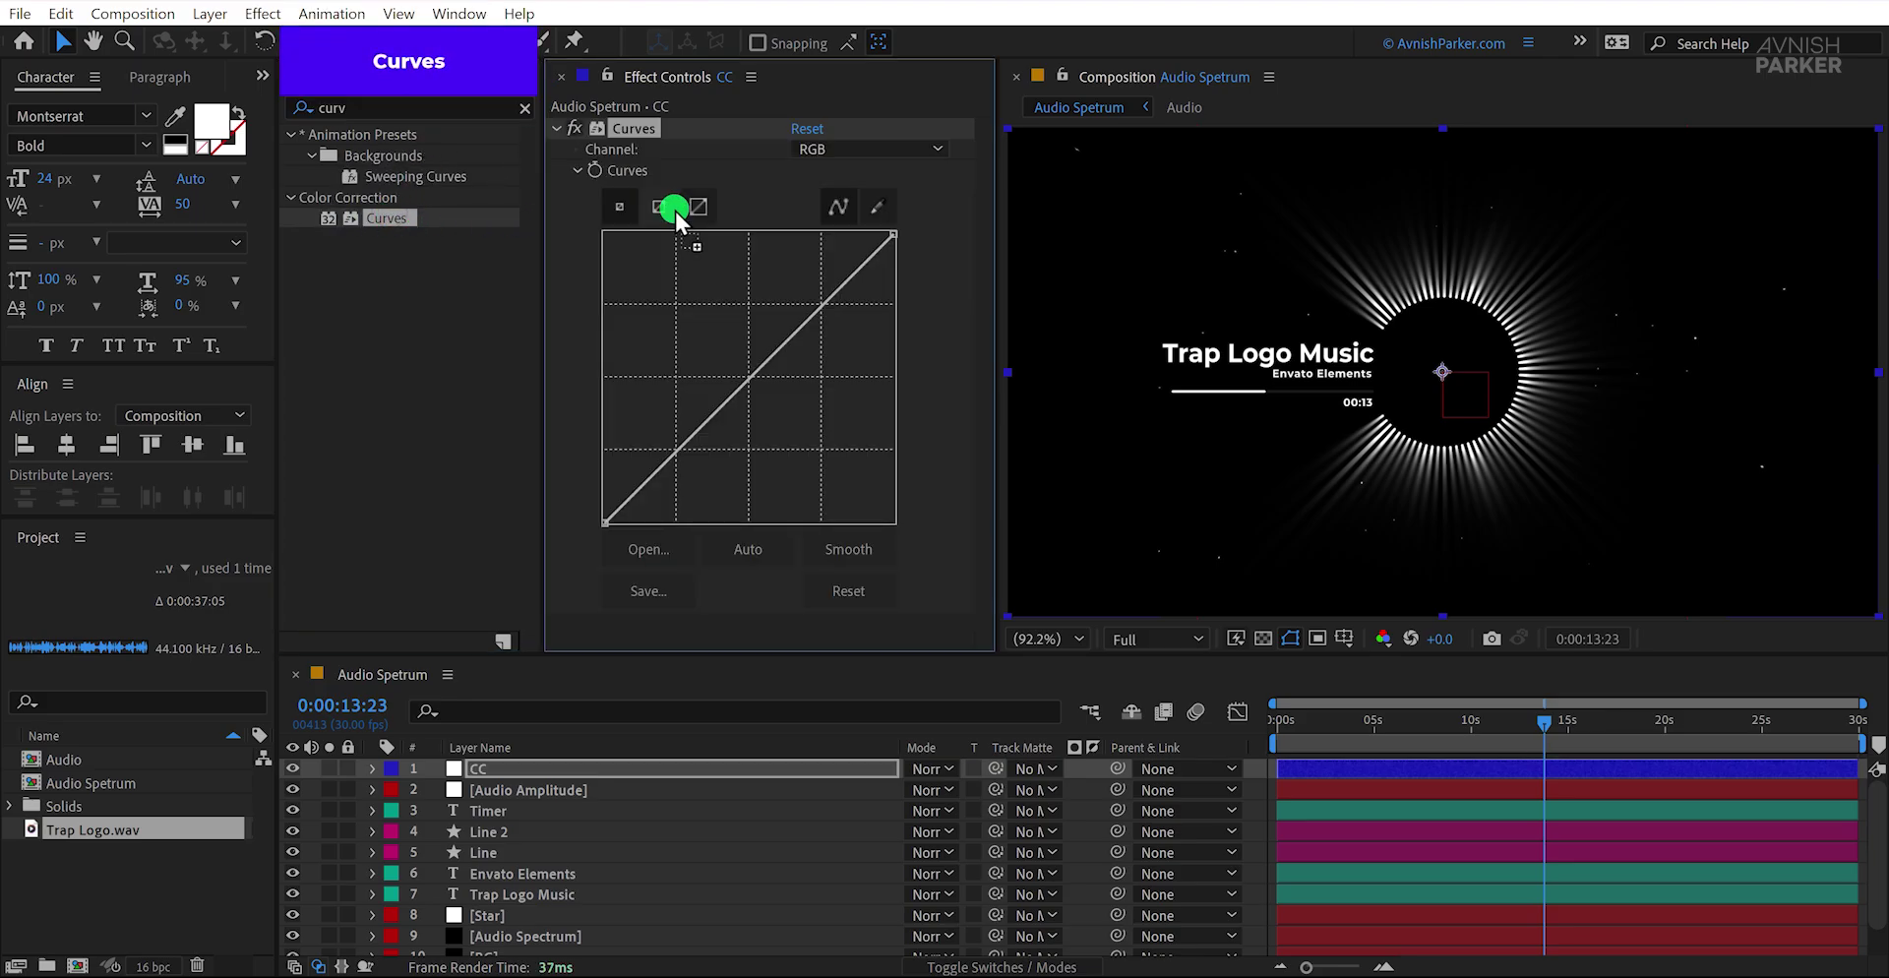
{"action": "left_click", "coordinate": [831, 149]}
{"action": "left_click", "coordinate": [836, 192]}
{"action": "left_click_drag", "start_coordinate": [893, 234], "coordinate": [803, 194]}
Step: Boost the Green channel of the Curves effect by shifting its white point inward, slightly further than the red one
{"action": "left_click", "coordinate": [848, 152]}
{"action": "left_click", "coordinate": [842, 150]}
{"action": "left_click", "coordinate": [836, 214]}
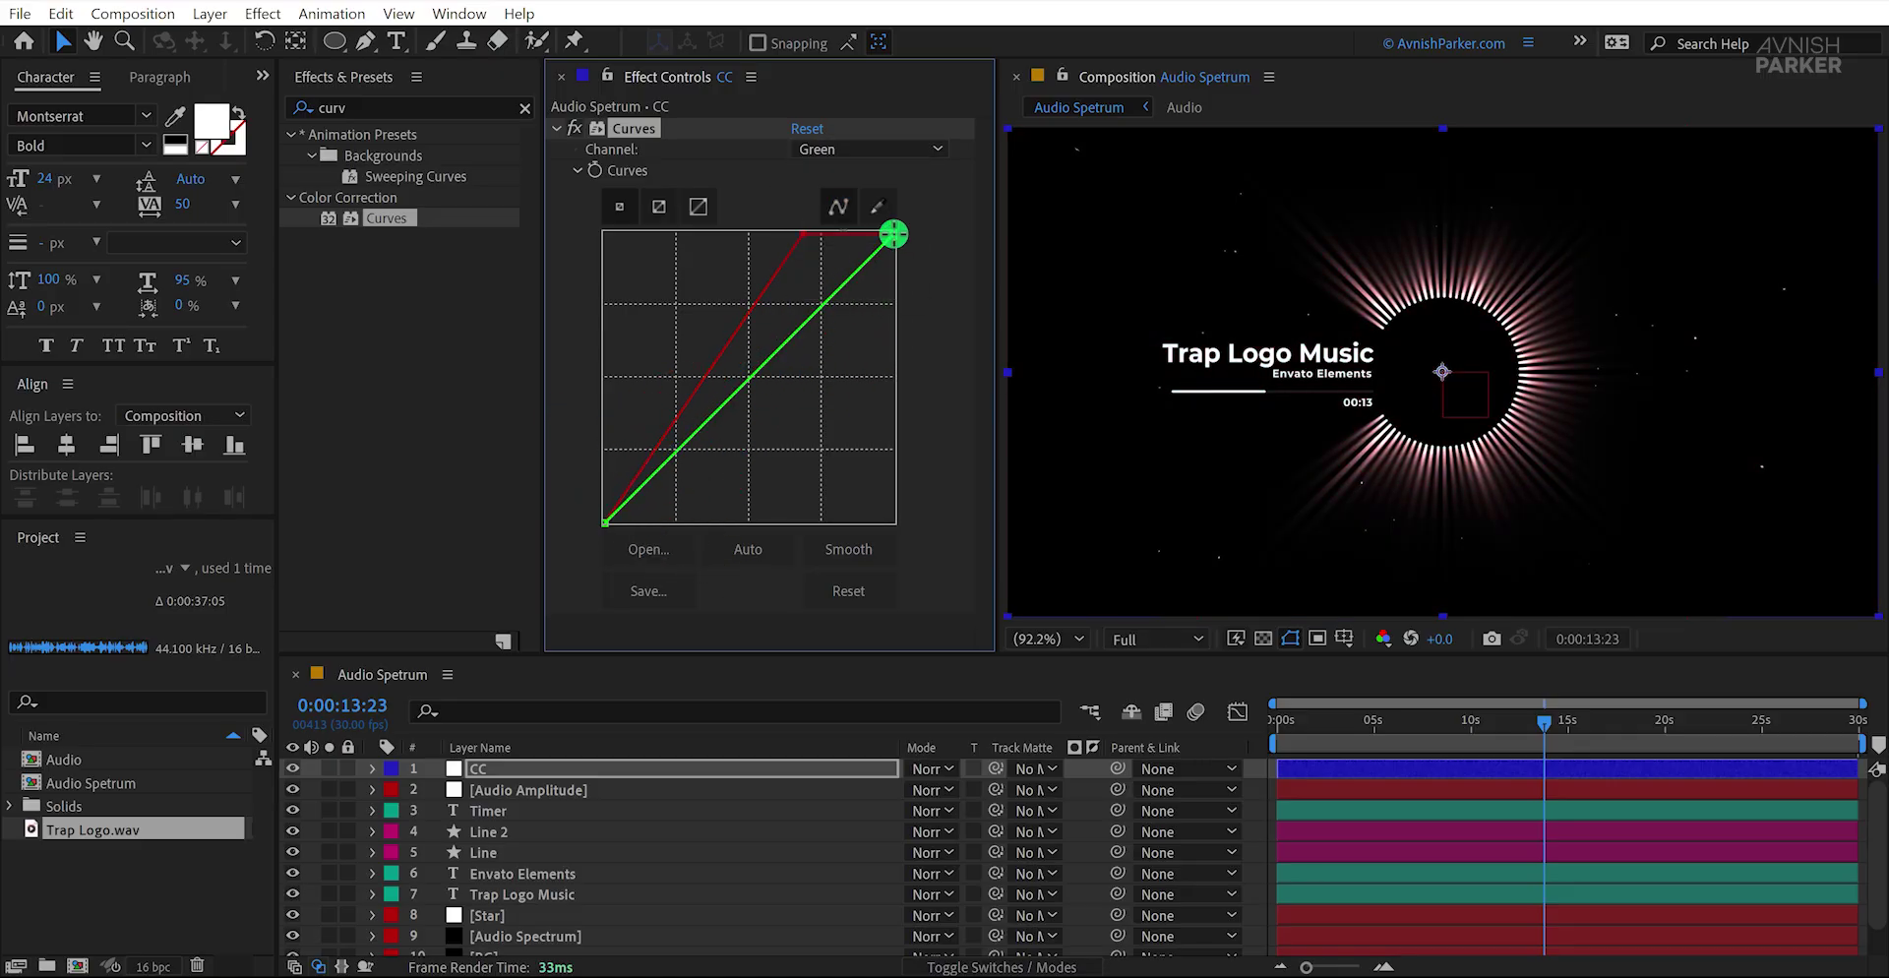
{"action": "left_click_drag", "start_coordinate": [893, 235], "coordinate": [780, 177]}
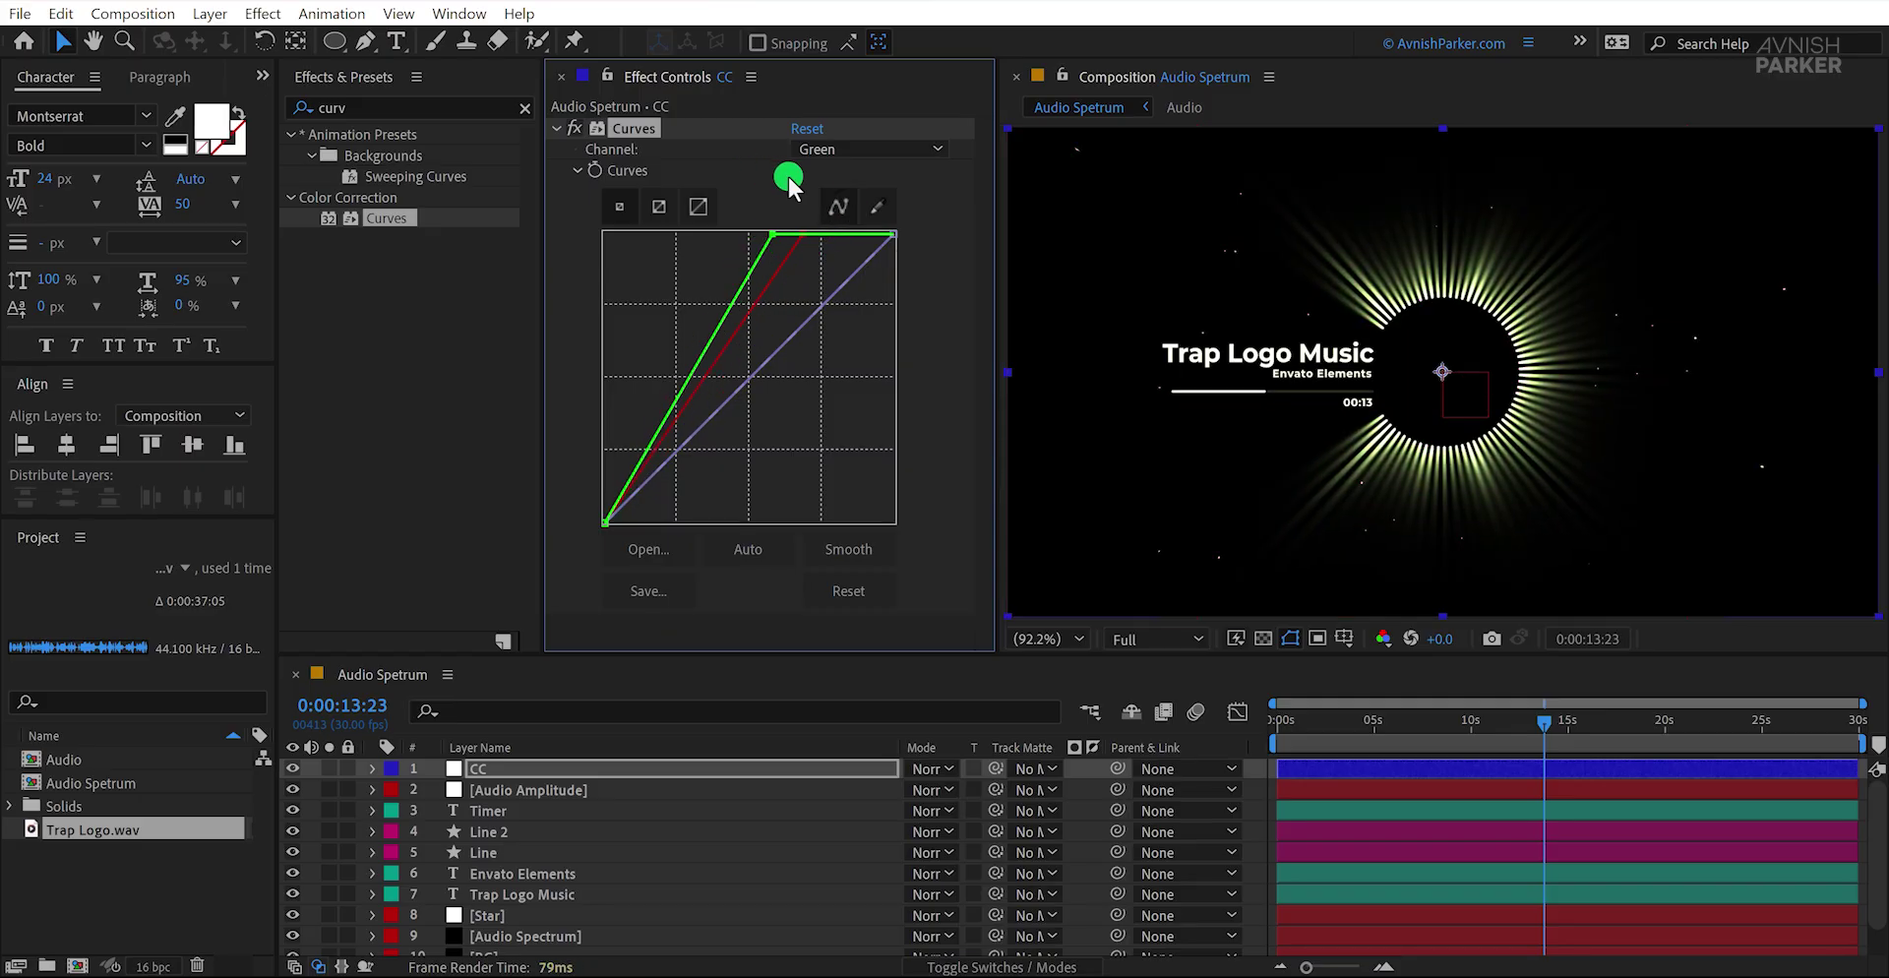
Step: Reduce the Blue channel in Curves by shifting its black point inward along the lower edge and lowering its highlight end
{"action": "left_click", "coordinate": [865, 150]}
{"action": "left_click", "coordinate": [836, 235]}
{"action": "mouse_move", "coordinate": [894, 234]}
{"action": "left_mouse_down"}
{"action": "mouse_move", "coordinate": [939, 399]}
{"action": "mouse_move", "coordinate": [894, 234]}
{"action": "left_mouse_up"}
{"action": "left_click_drag", "start_coordinate": [602, 522], "coordinate": [625, 539]}
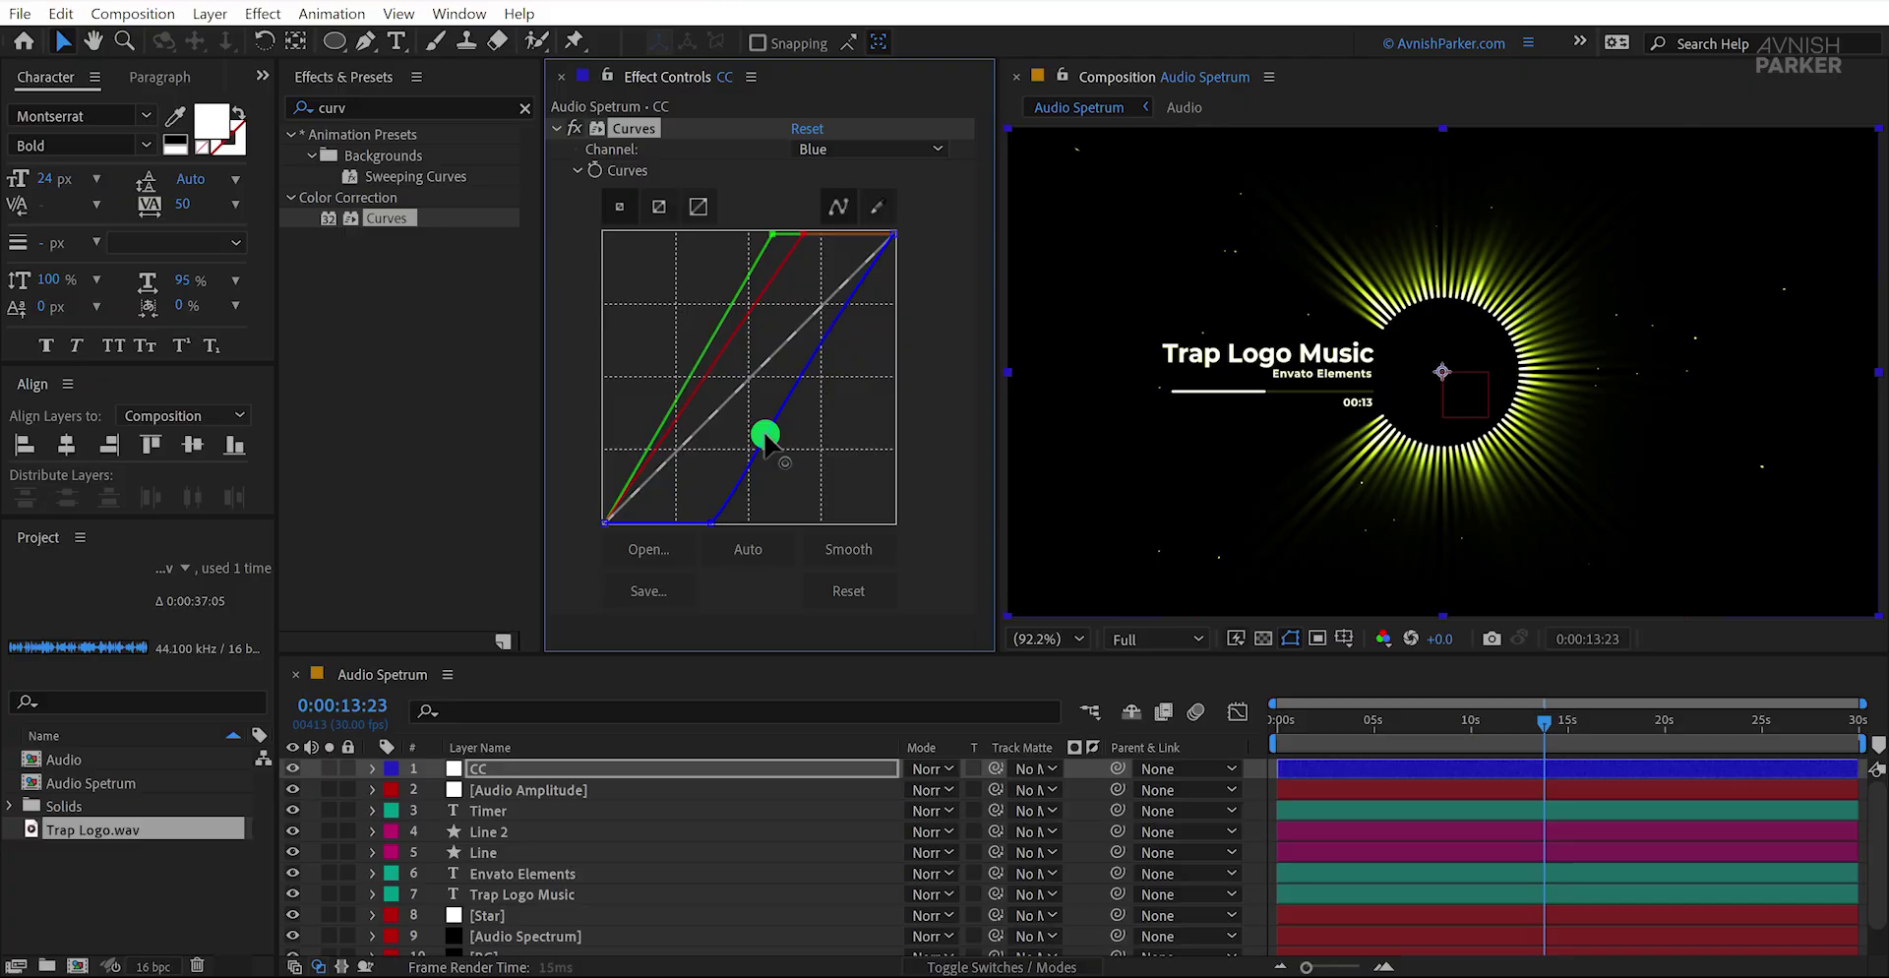
{"action": "left_click_drag", "start_coordinate": [933, 335], "coordinate": [927, 324]}
Step: Reduce the Green channel boost in Curves by moving its white point back almost to the graph's corner for a golden look
{"action": "left_click", "coordinate": [864, 150]}
{"action": "left_click", "coordinate": [846, 228]}
{"action": "left_click_drag", "start_coordinate": [774, 236], "coordinate": [883, 237]}
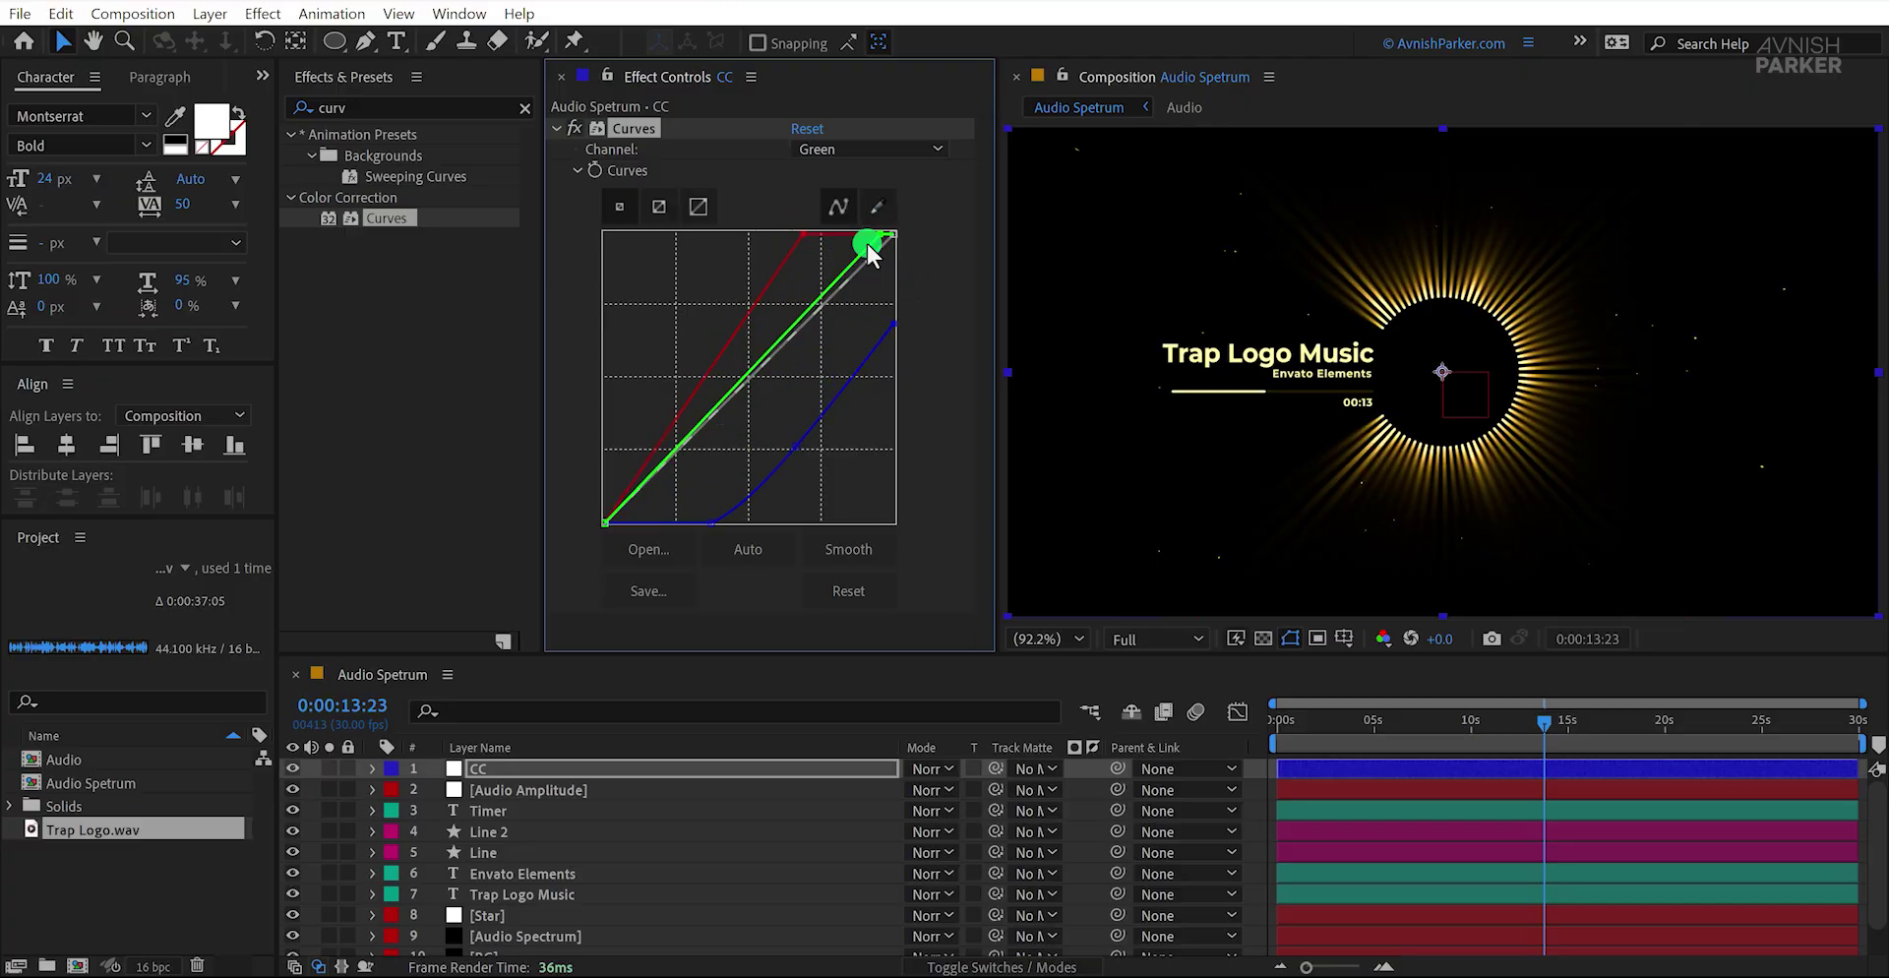
Step: Shift the Red channel's black point slightly inward along the lower edge of the Curves graph
{"action": "left_click", "coordinate": [848, 150]}
{"action": "left_click", "coordinate": [851, 203]}
{"action": "mouse_move", "coordinate": [606, 522]}
{"action": "left_mouse_down"}
{"action": "mouse_move", "coordinate": [672, 540]}
{"action": "mouse_move", "coordinate": [581, 530]}
{"action": "left_mouse_up"}
Step: Raise the Green channel in Curves by shifting its white point inward to just beyond the red one, and deselect the CC layer
{"action": "left_click", "coordinate": [851, 150]}
{"action": "left_click", "coordinate": [848, 227]}
{"action": "left_click_drag", "start_coordinate": [890, 234], "coordinate": [826, 202]}
{"action": "left_click", "coordinate": [1255, 795]}
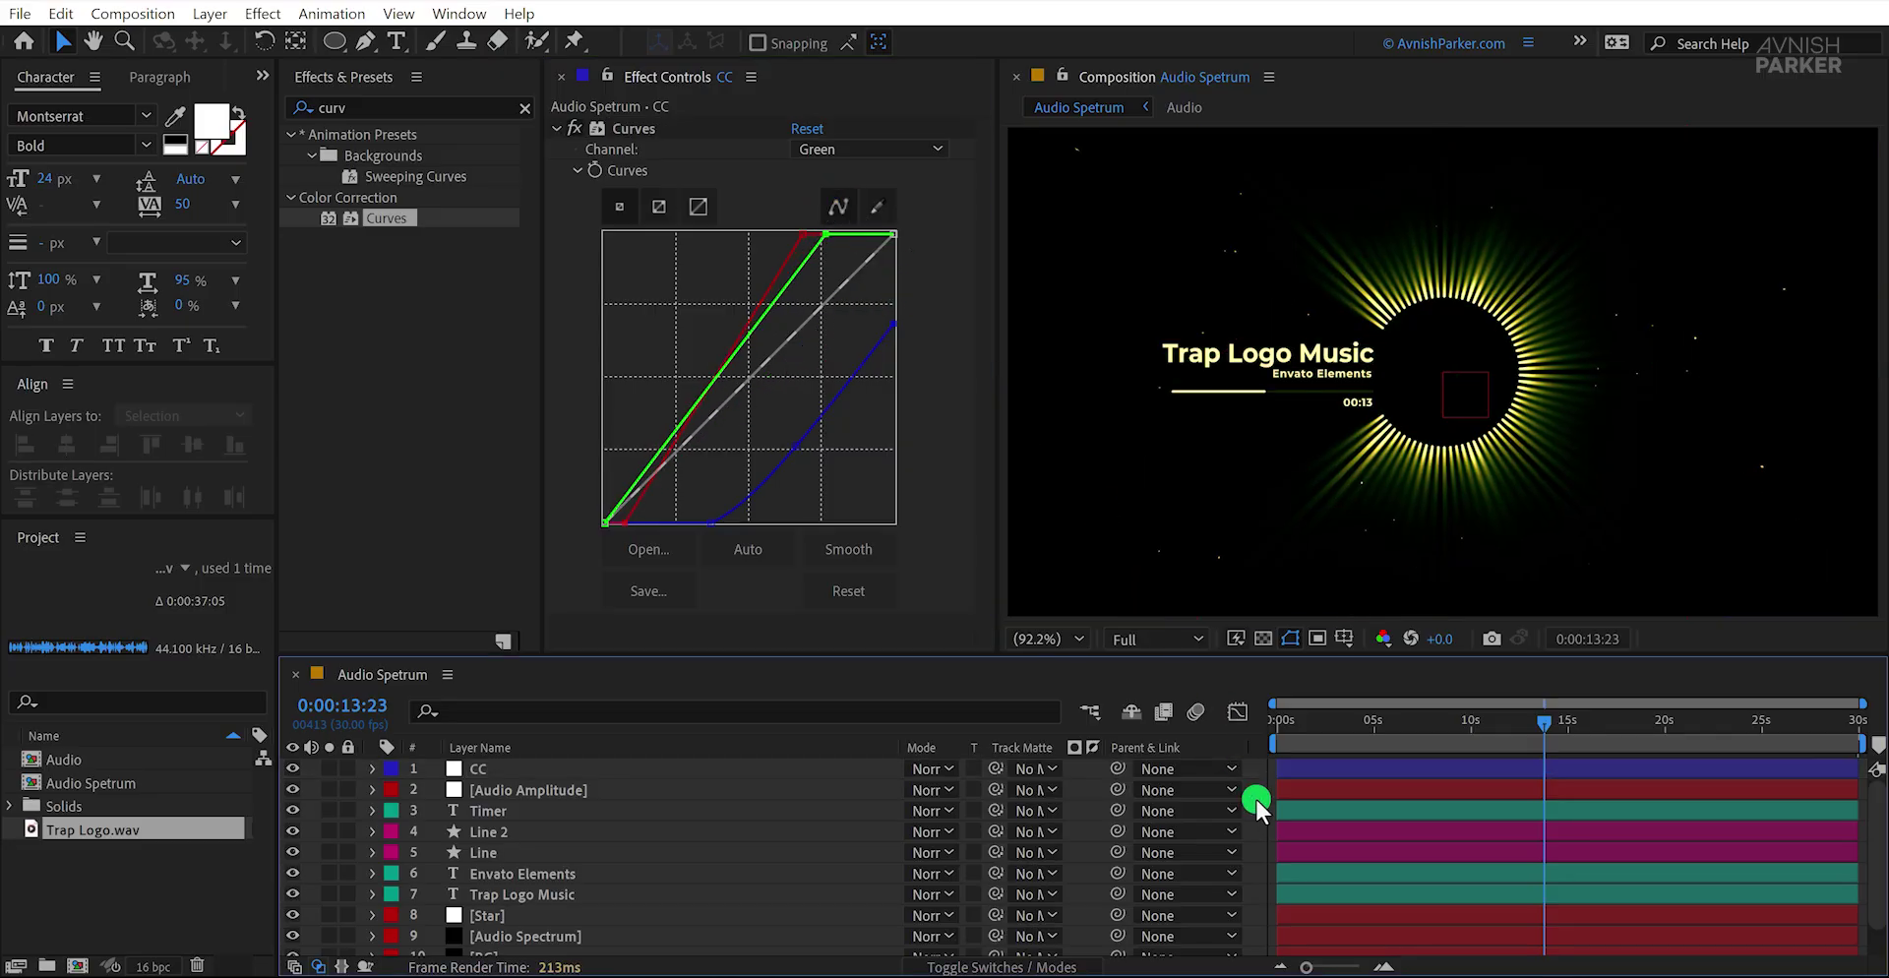